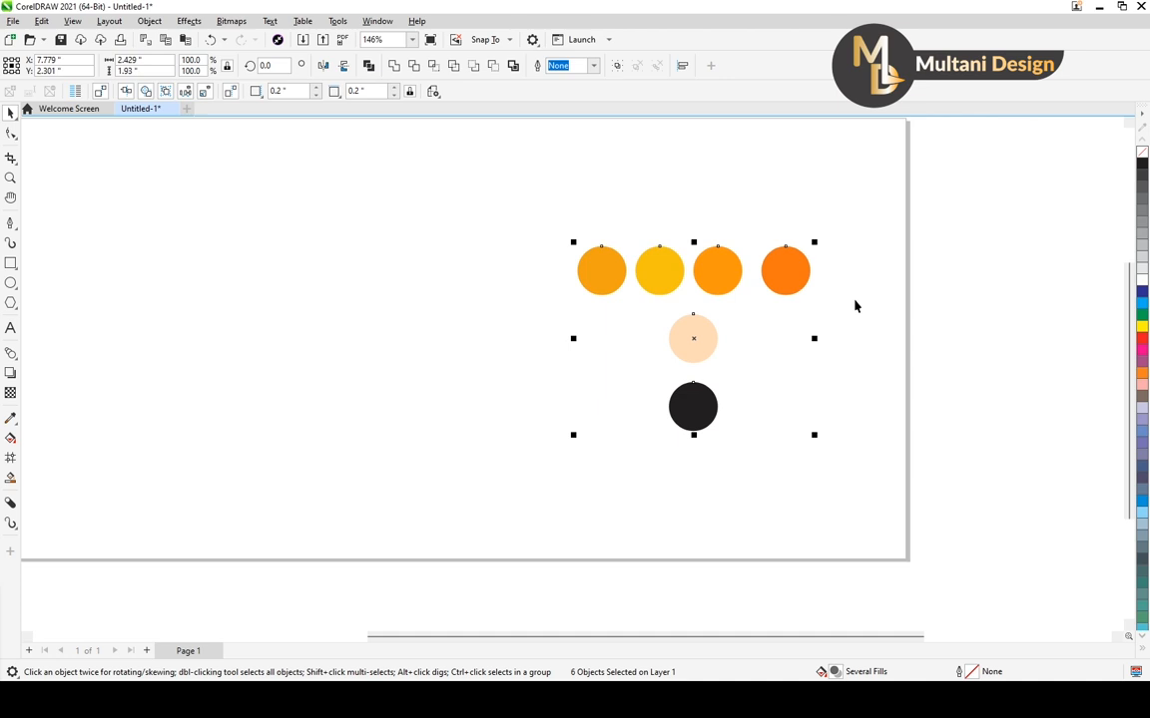
scroll(798, 337, "down", 3)
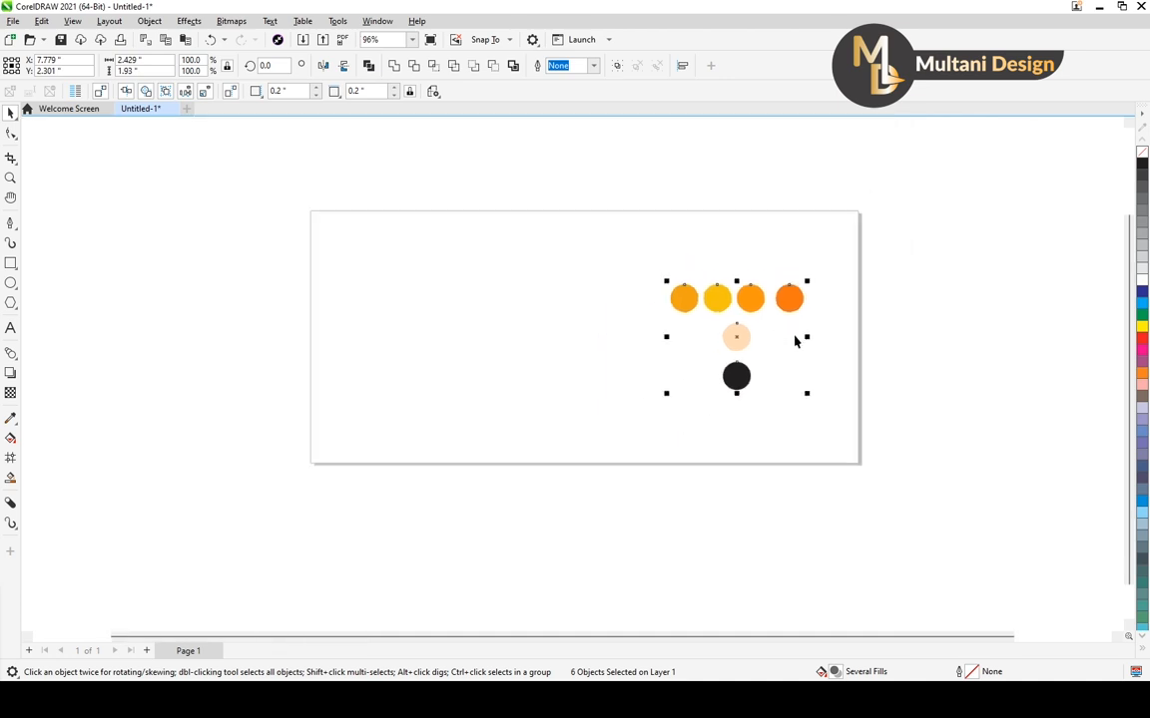
left_click(873, 315)
scroll(805, 329, "up", 3)
scroll(805, 327, "down", 1)
left_click_drag(660, 247, 820, 442)
left_click(866, 379)
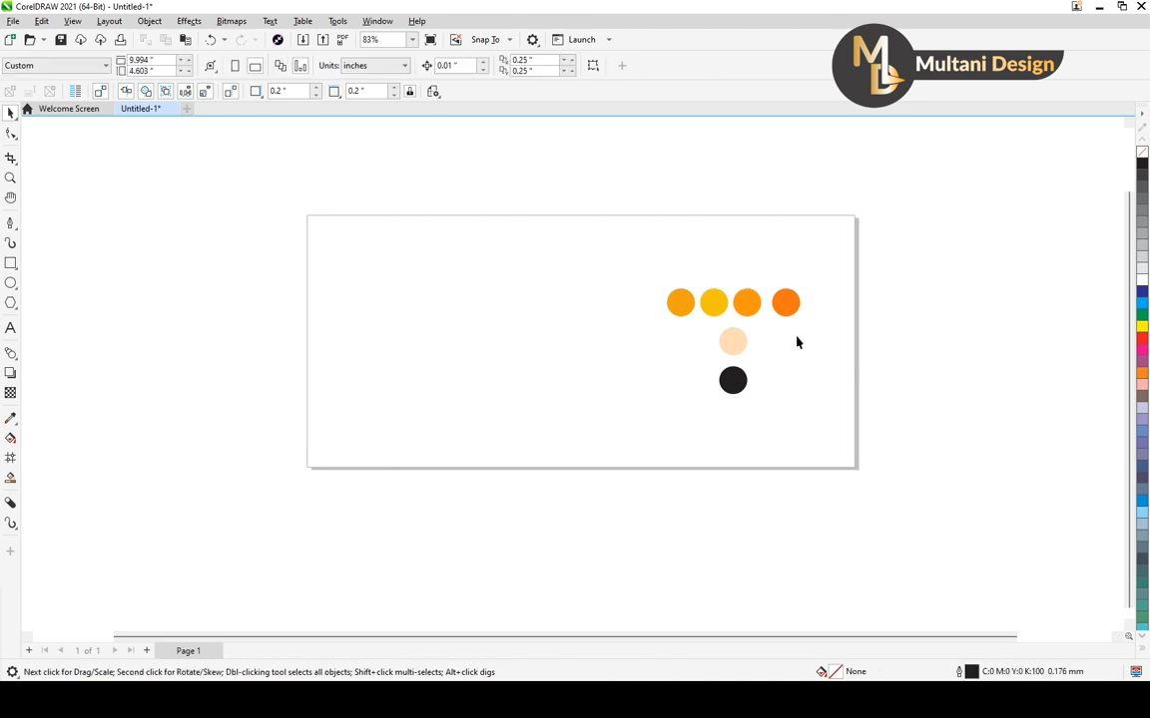
left_click_drag(624, 257, 824, 439)
left_click(808, 417)
Draw a closed upright rectangle about 1.67 by 3.29 inches on the left half of the page with the Pen tool
left_click(11, 225)
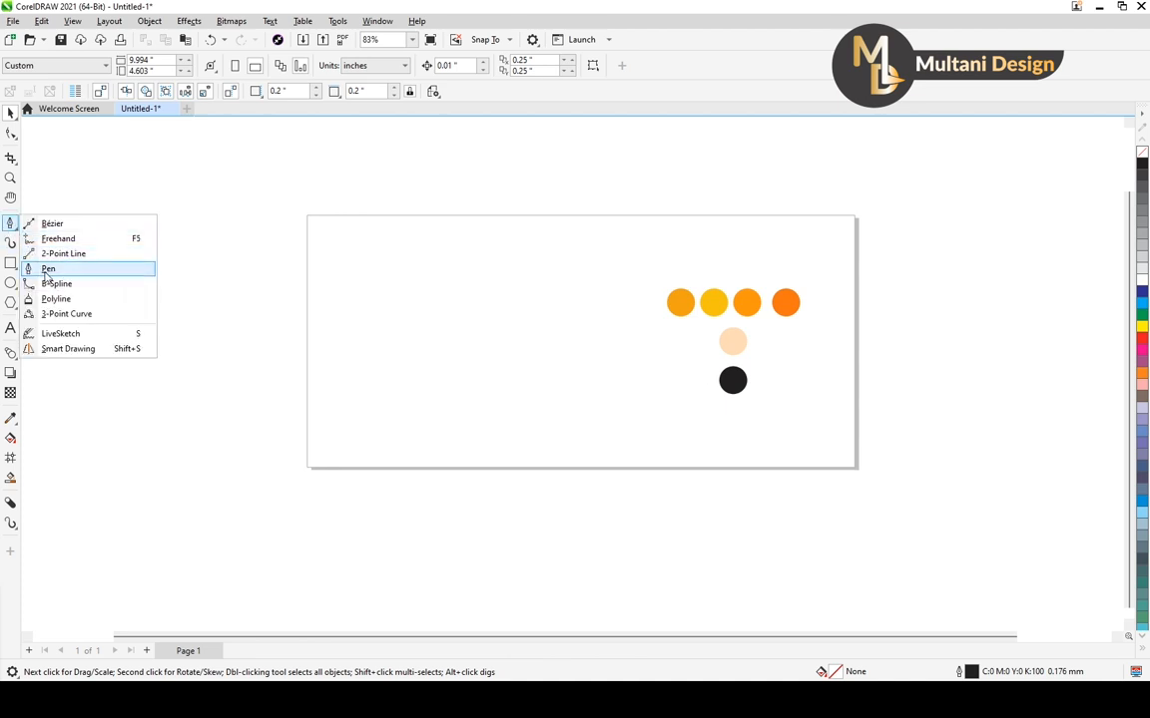
left_click(85, 273)
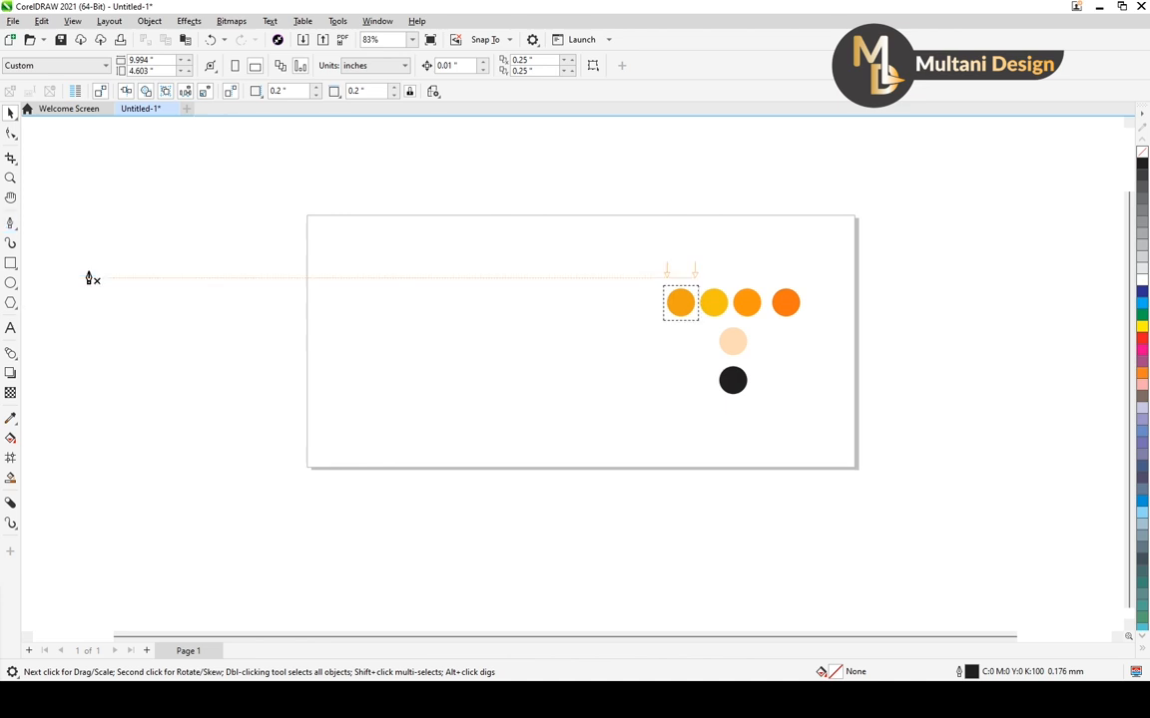
left_click(433, 264)
left_click(433, 265)
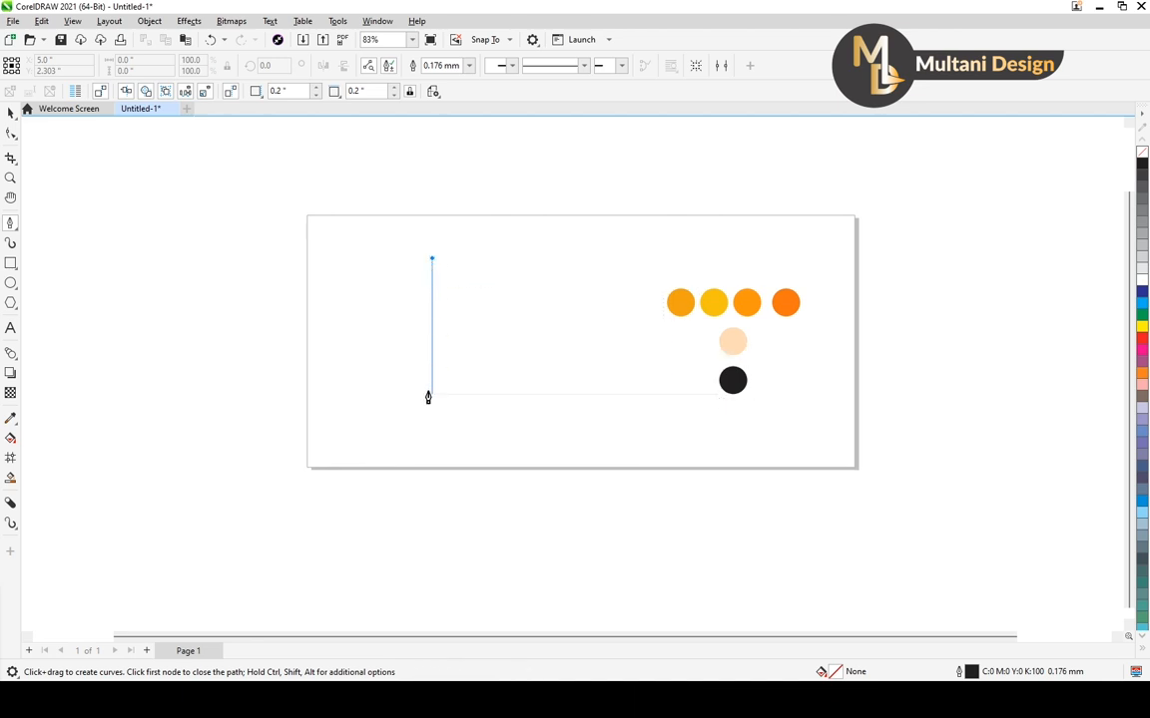
left_click(430, 443)
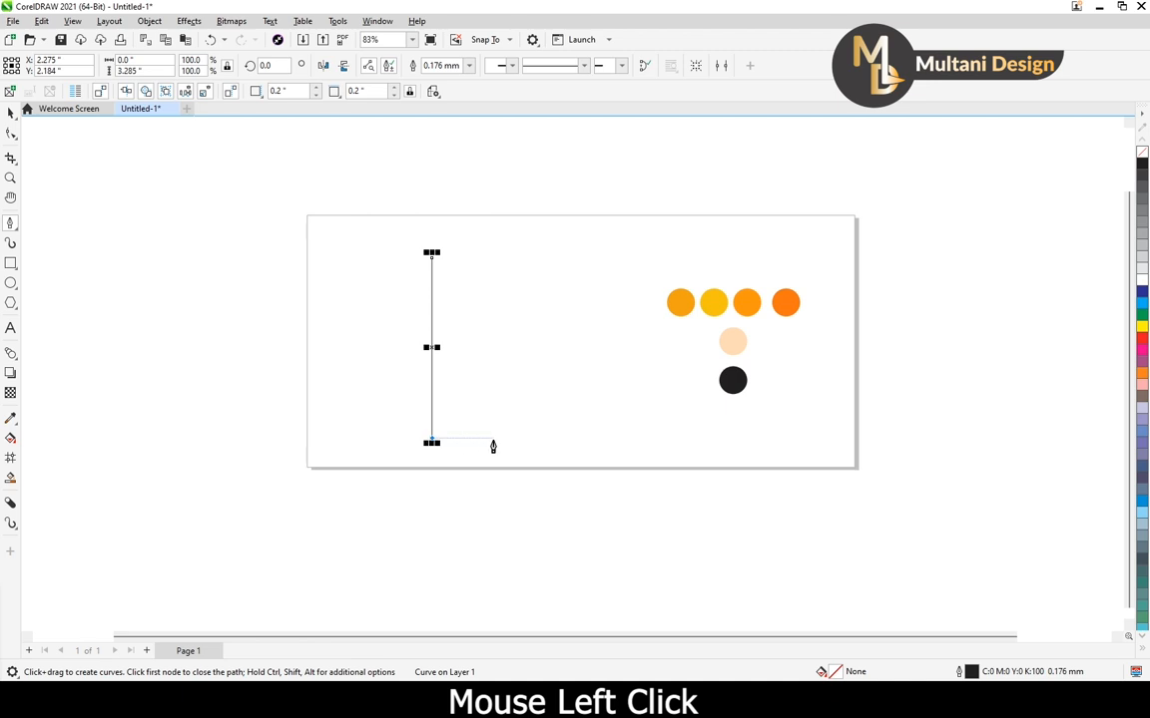
left_click(524, 440)
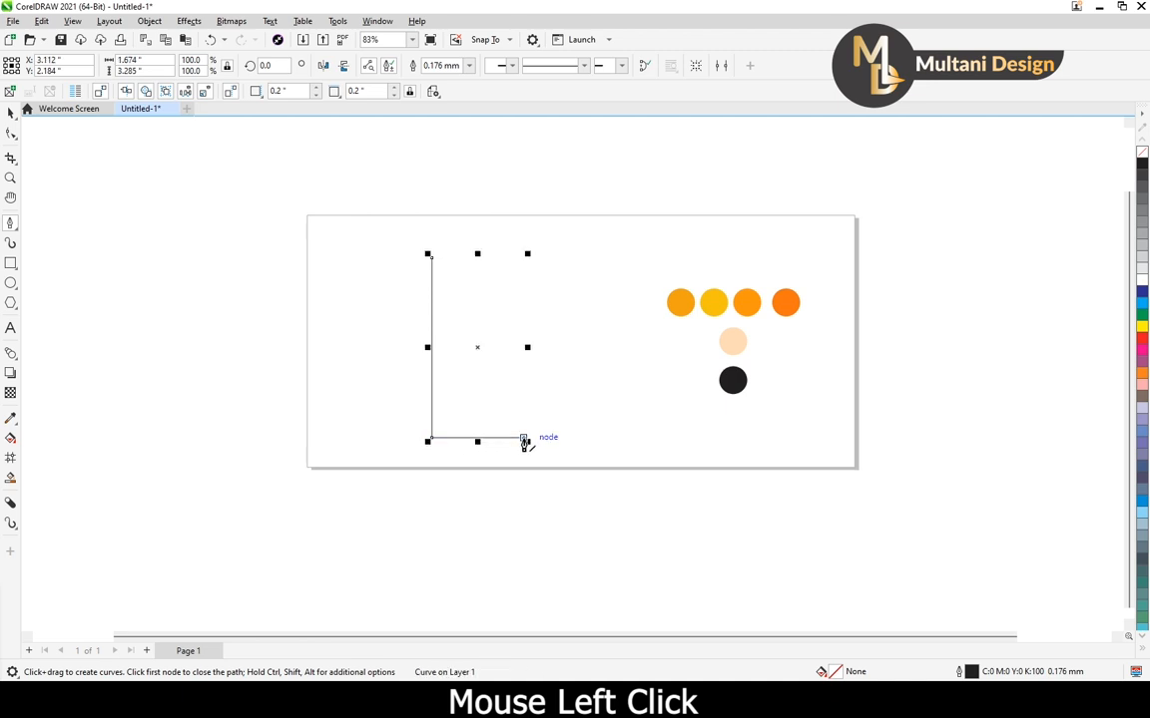
left_click(525, 261)
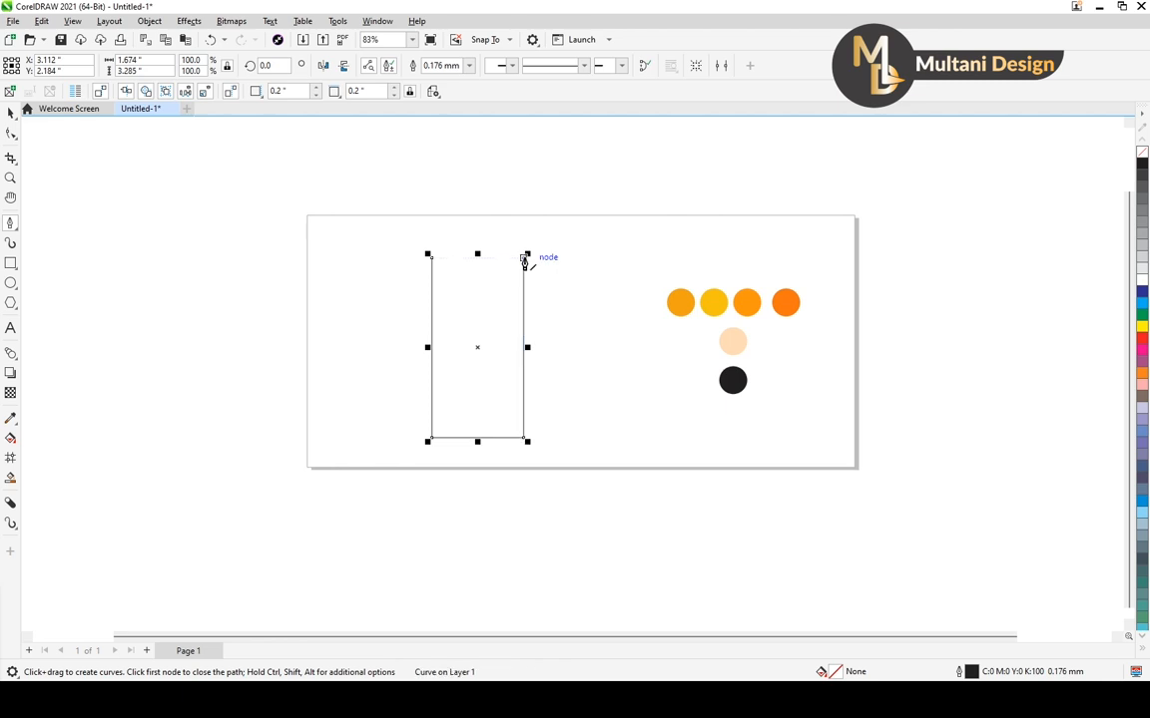
left_click(431, 258)
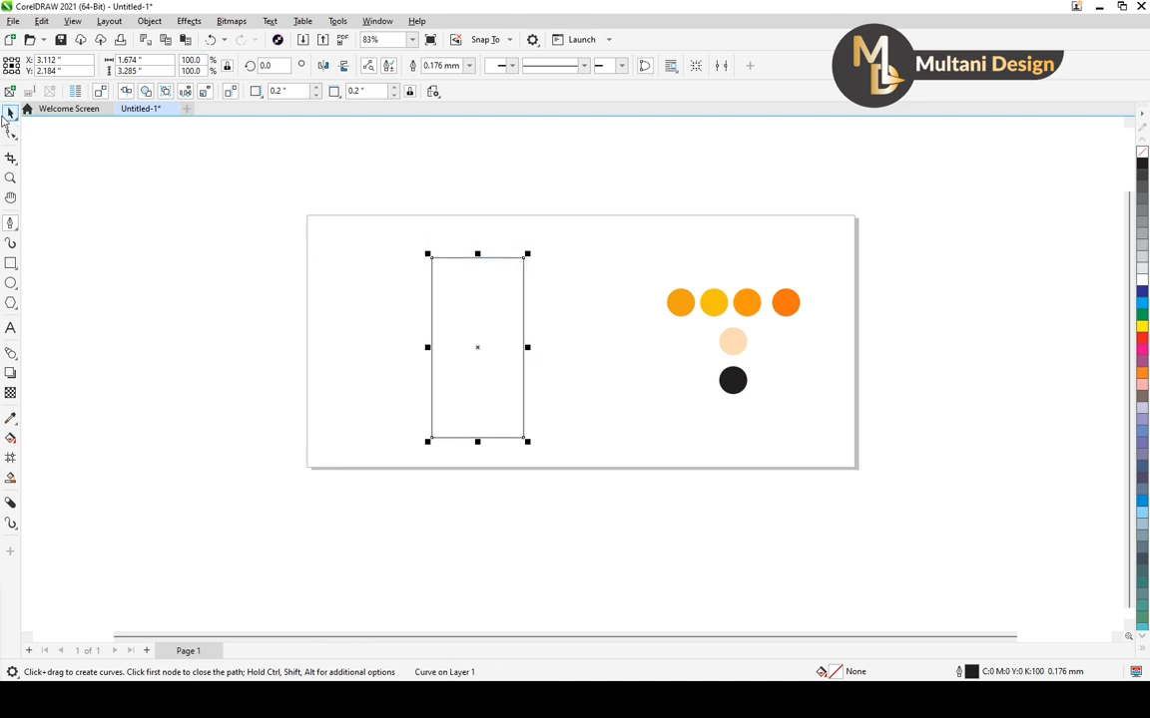
Widen the rectangle to about 2.88 inches and move it up and left, centred at about X 2.75, Y 2.56 inches
key("space")
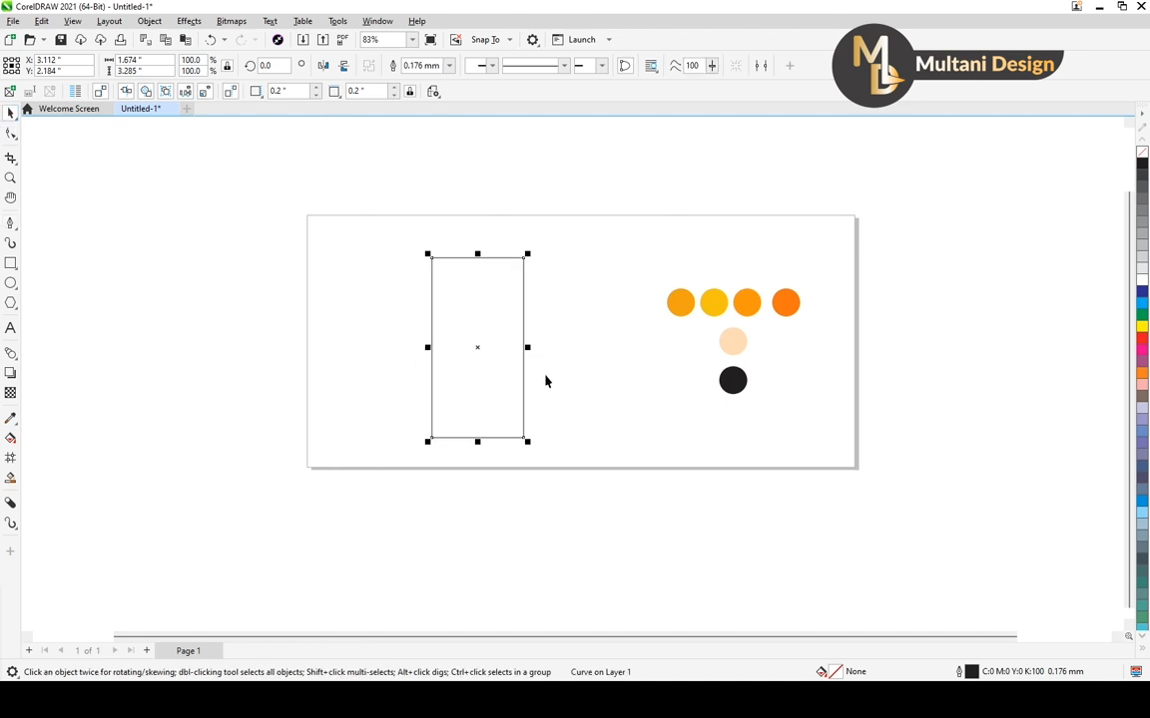
left_click_drag(528, 347, 591, 347)
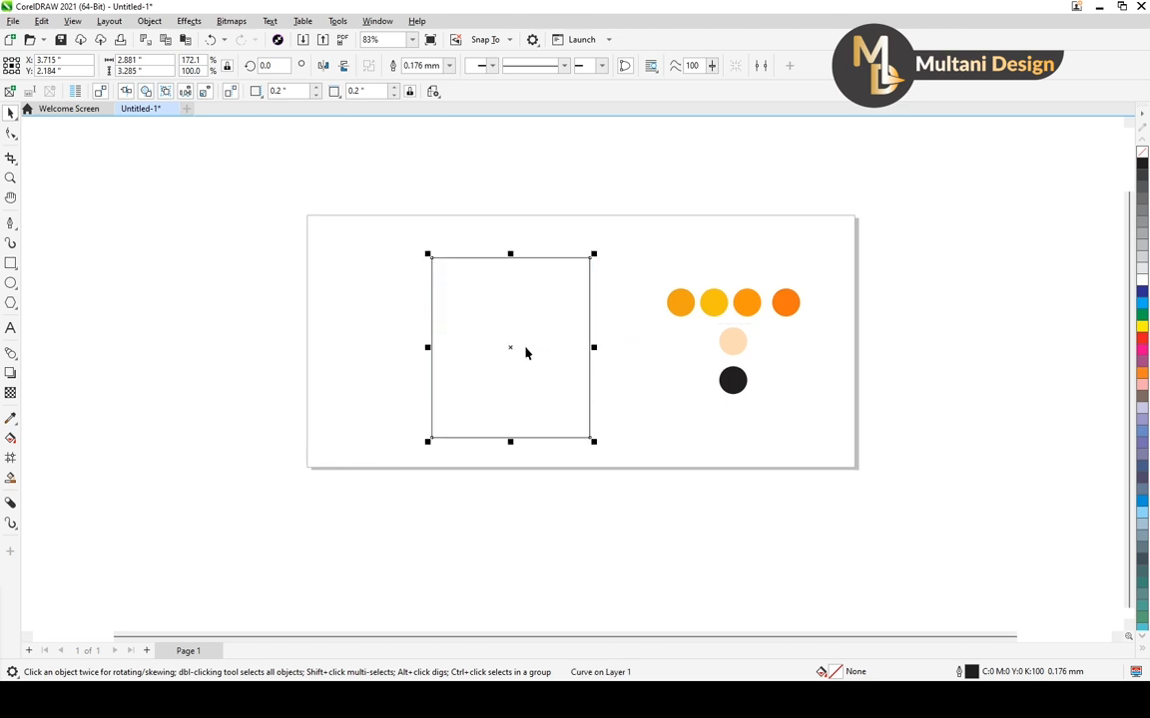
left_click_drag(511, 346, 451, 326)
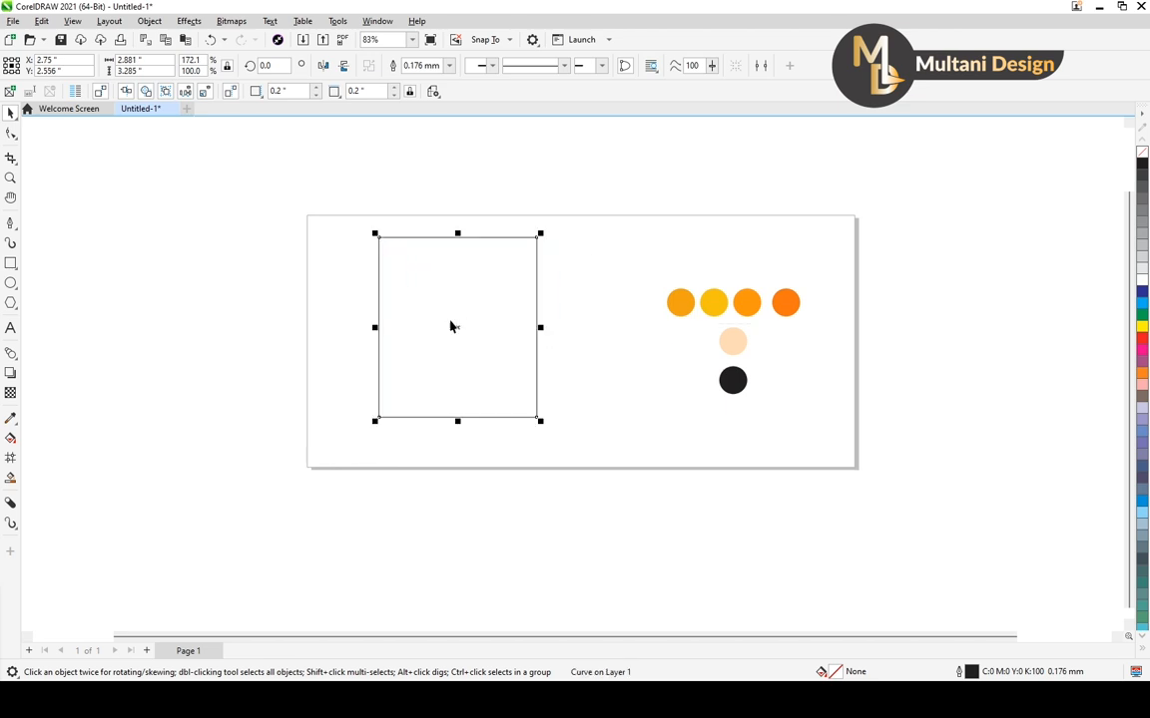
Draw a straight vertical line about 3.74 inches long outside the page, left of the rectangle, with the Pen tool
left_click(11, 223)
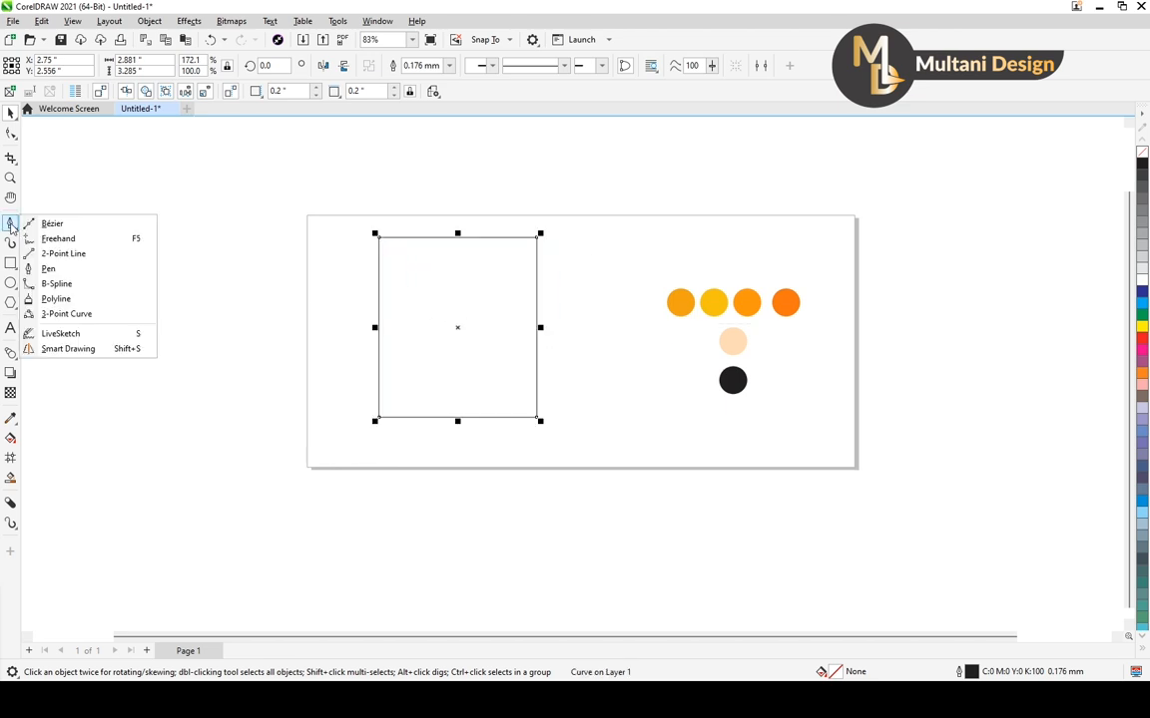
left_click(48, 269)
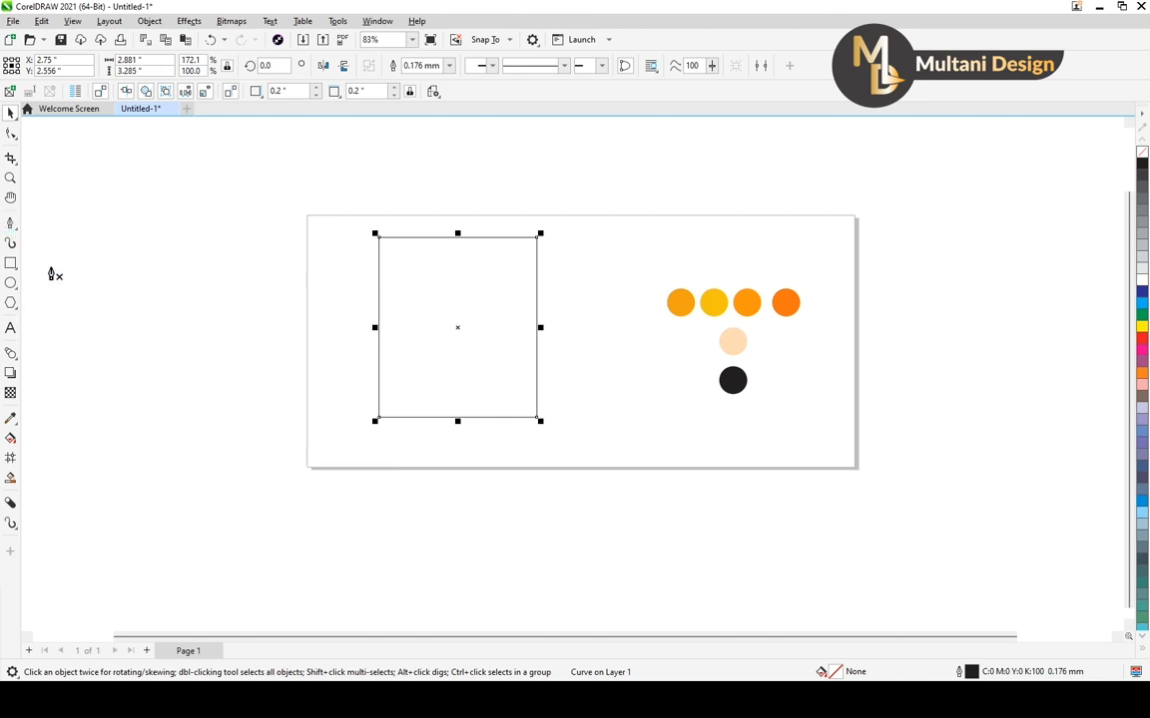
left_click(258, 249)
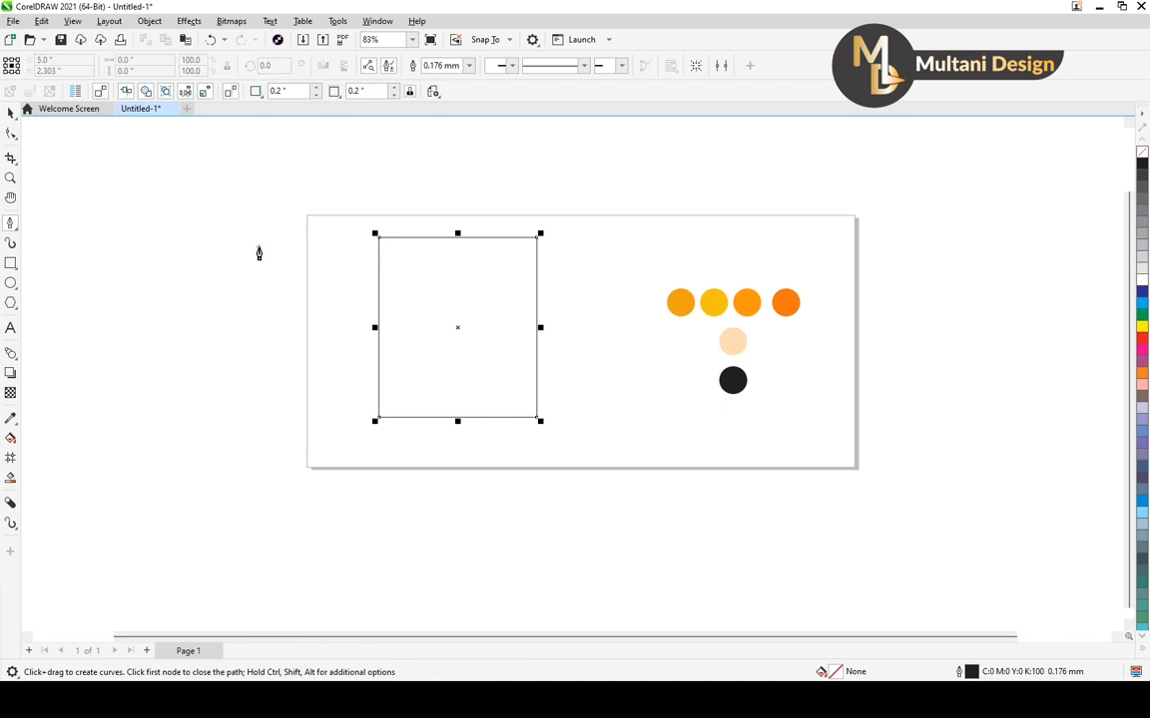
left_click(259, 458)
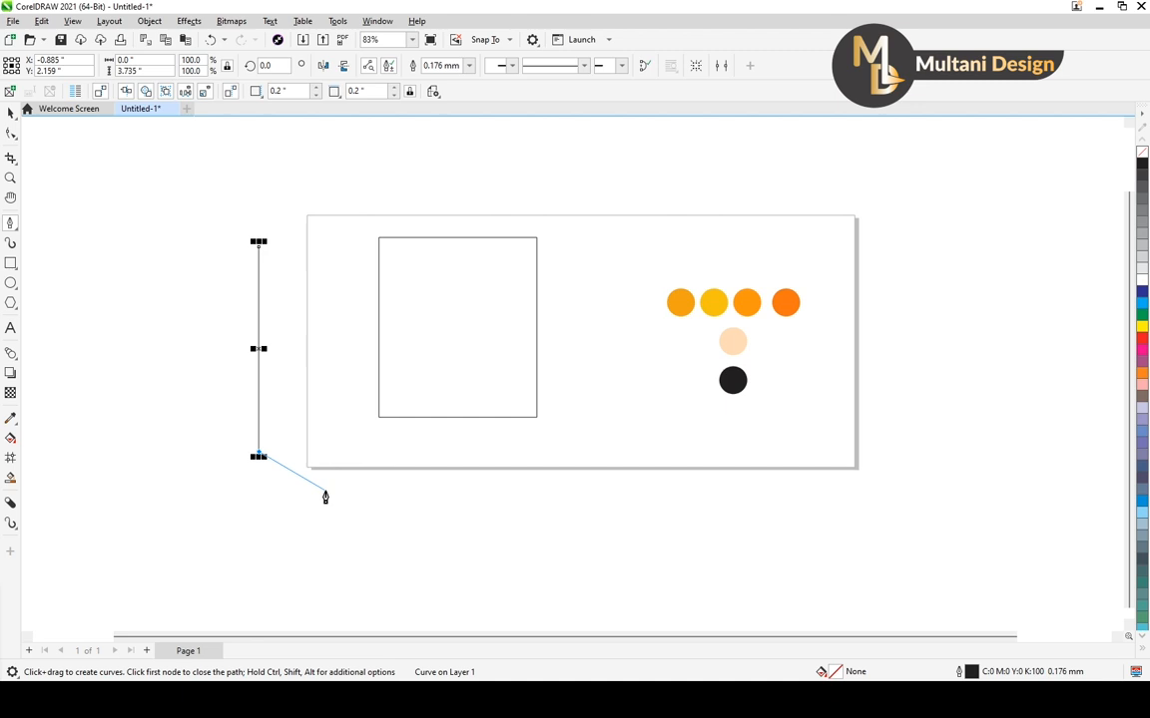
key("Escape")
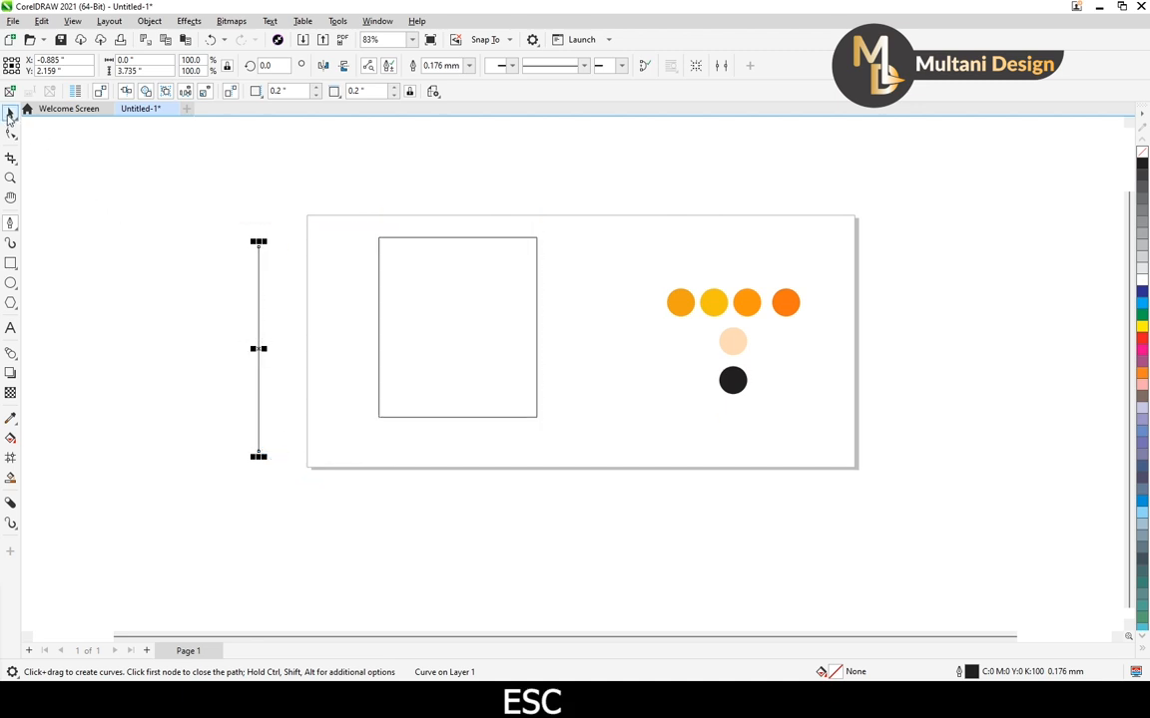
left_click(8, 114)
Place the vertical line across the rectangle and duplicate it twice toward the left at equal spacing of about 0.92 inches
left_click(279, 385)
left_click(260, 361)
left_click_drag(261, 362, 441, 327)
scroll(503, 329, "up", 3)
scroll(490, 329, "down", 3)
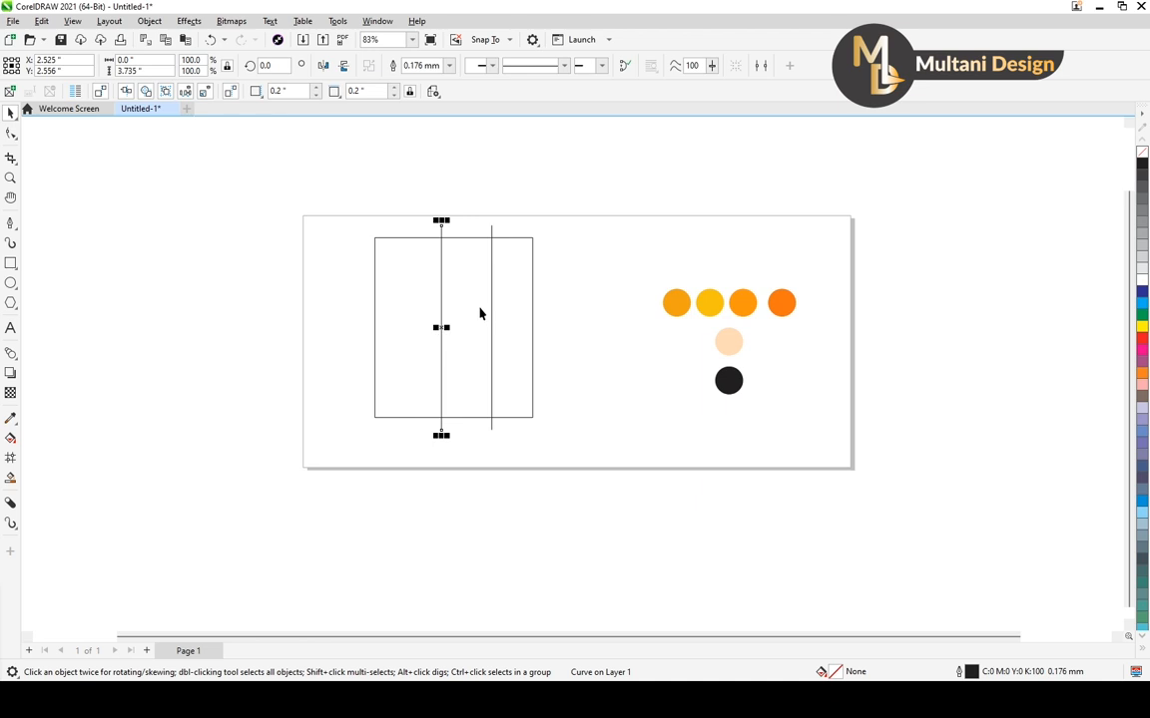
key("ctrl+r")
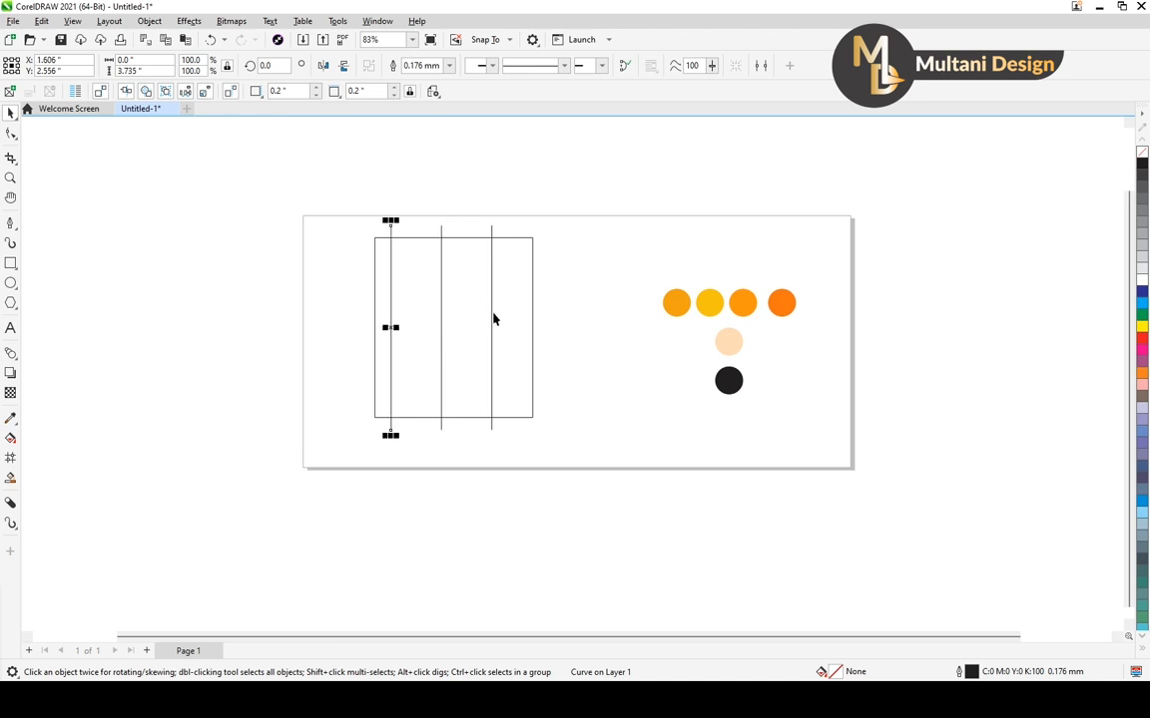
Delete the rightmost of the three vertical lines crossing the rectangle
key("Escape")
left_click(491, 321)
key("Delete")
Group the two remaining vertical lines and move the group out to the left of the rectangle
left_click(391, 322)
left_click(442, 326, "shift")
scroll(429, 340, "up", 1)
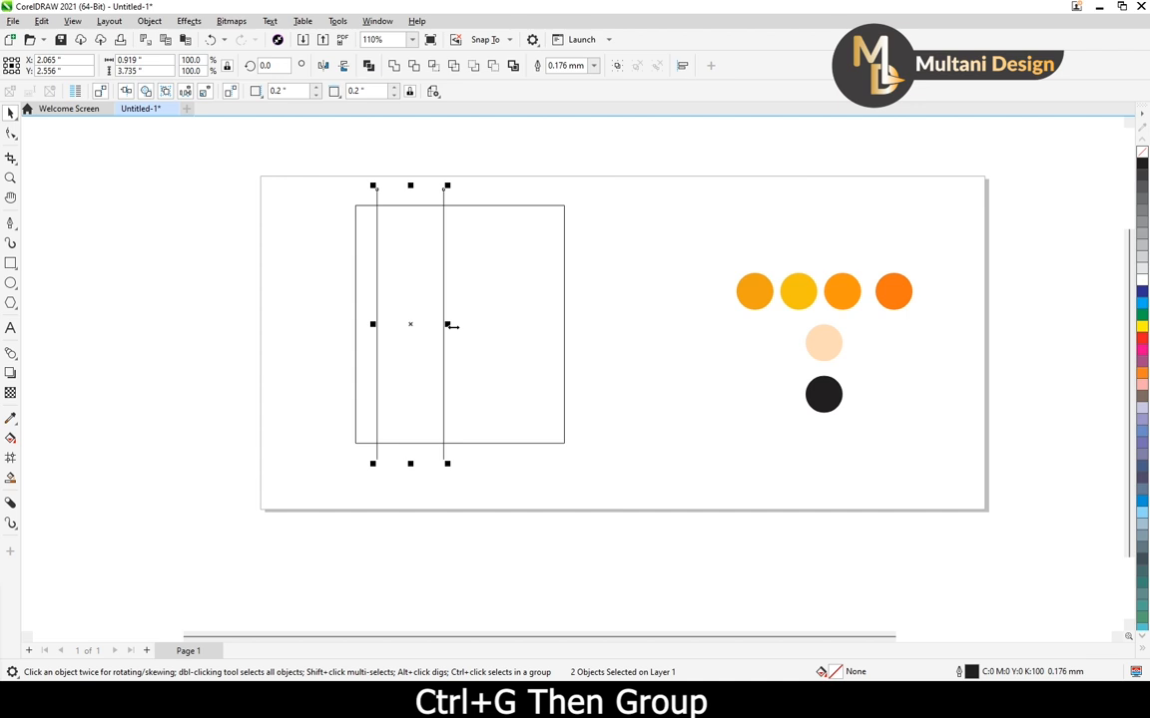
key("ctrl+g")
left_click_drag(410, 326, 228, 377)
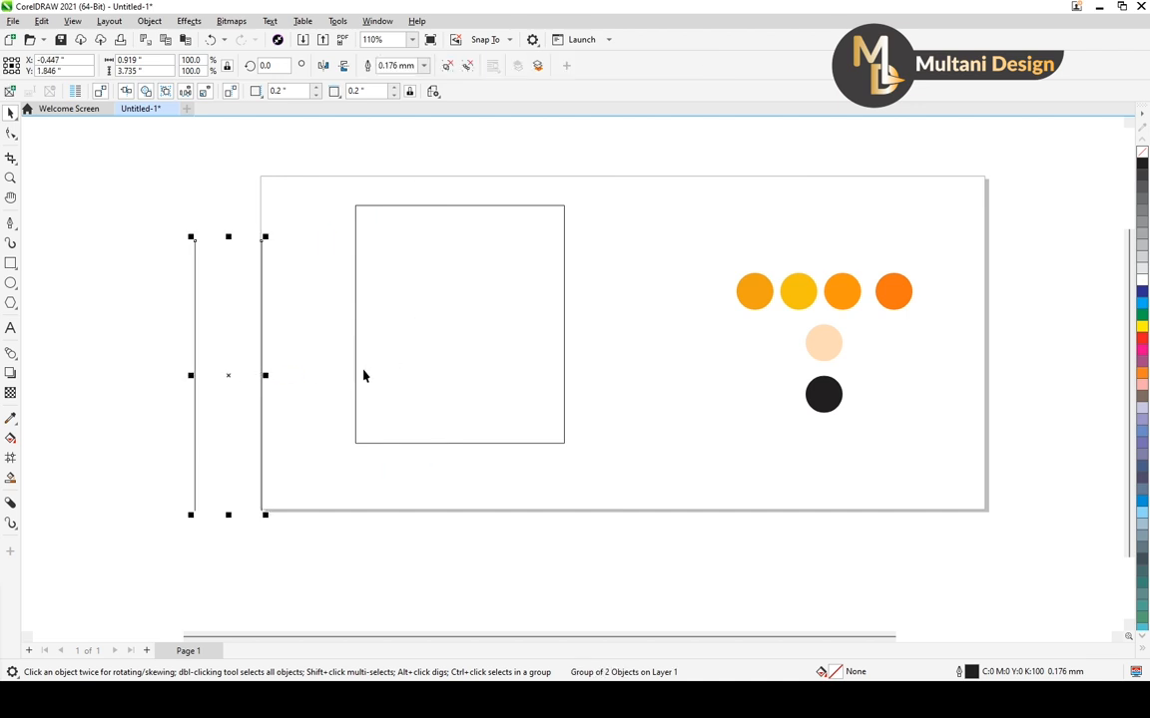
Align the grouped lines with the rectangle so that they are centred both horizontally and vertically
left_click(356, 375, "shift")
scroll(364, 371, "down", 2)
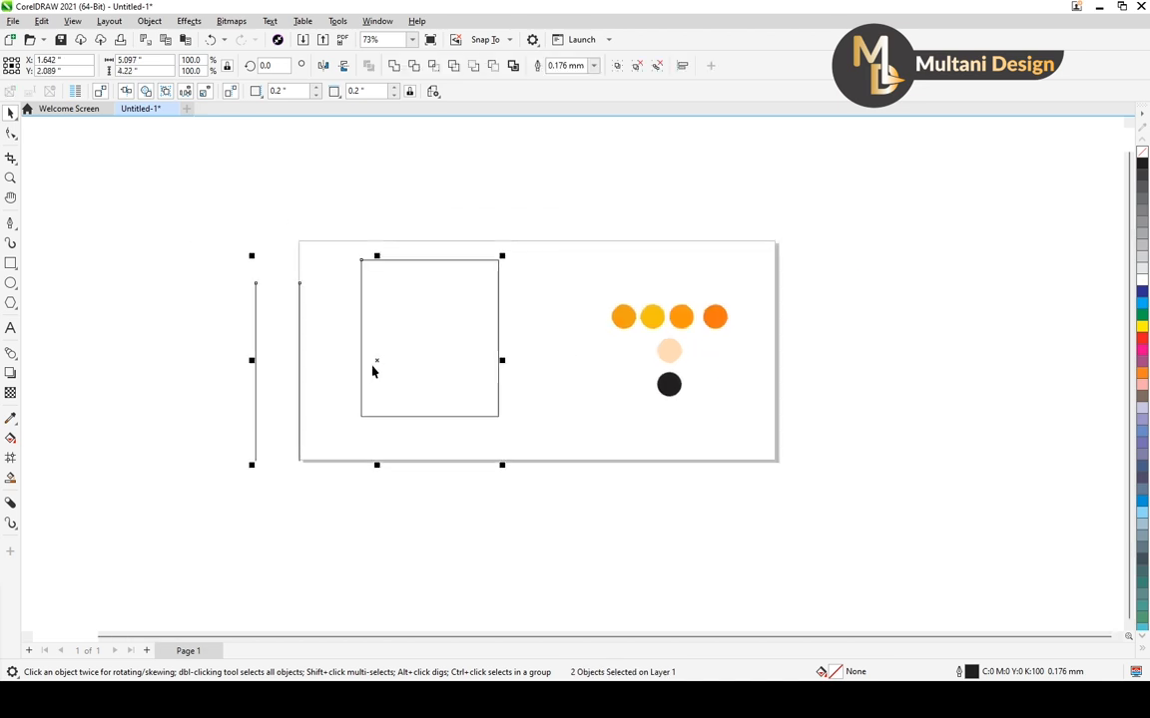
key("c")
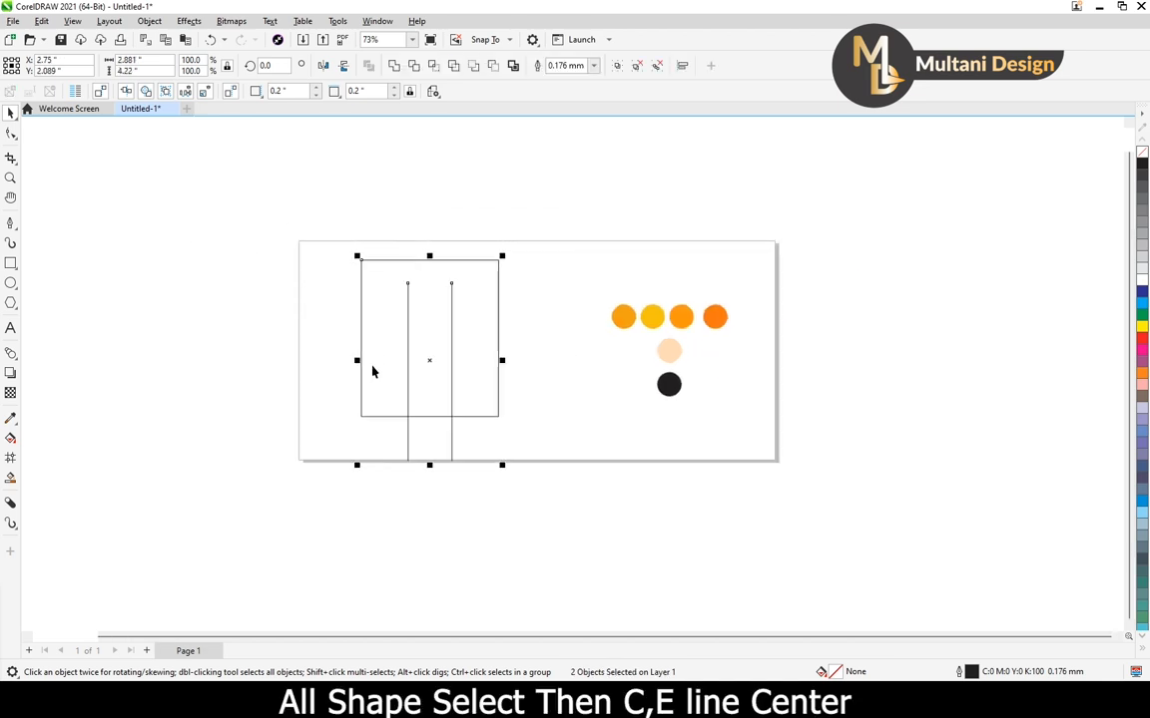
key("e")
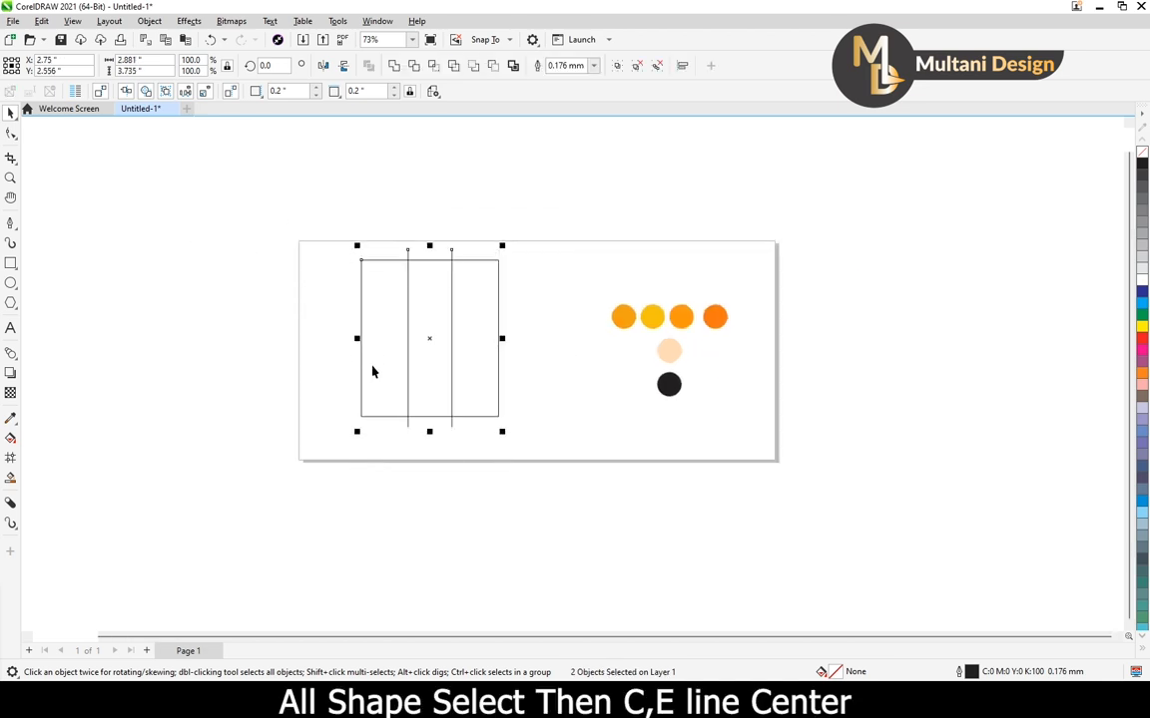
left_click(531, 312)
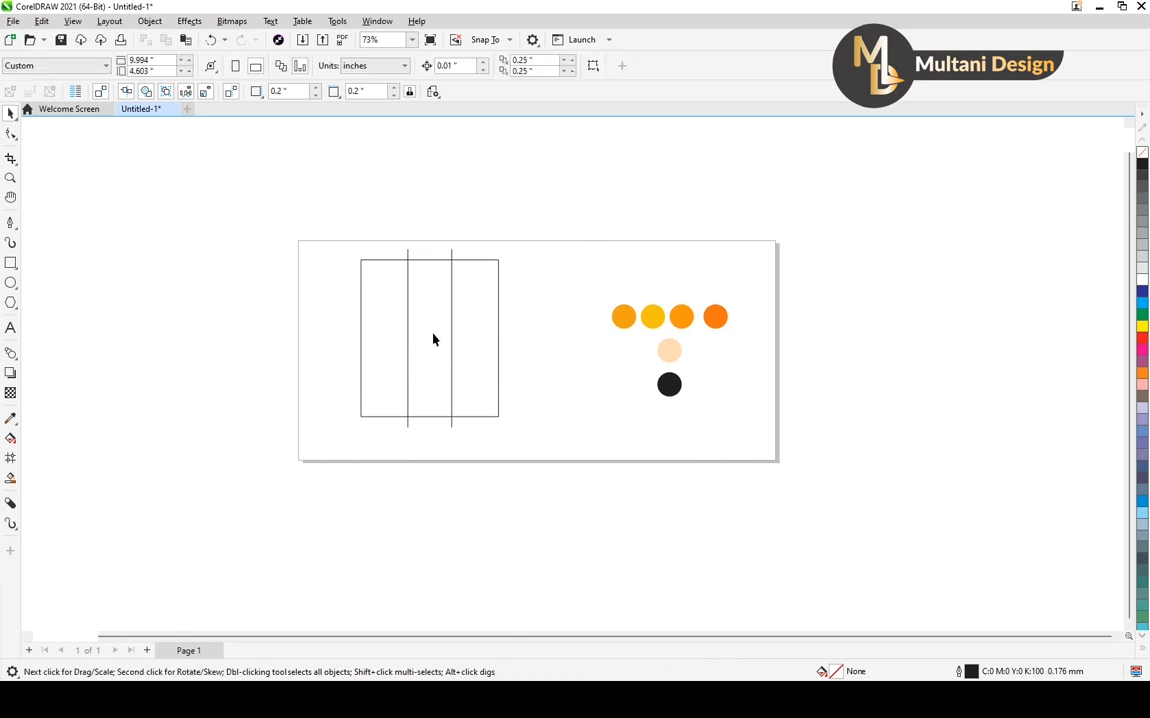
Use the Smart Fill tool to create three filled shapes from the rectangle's right, middle and left sections with the preset blue
scroll(433, 336, "up", 2)
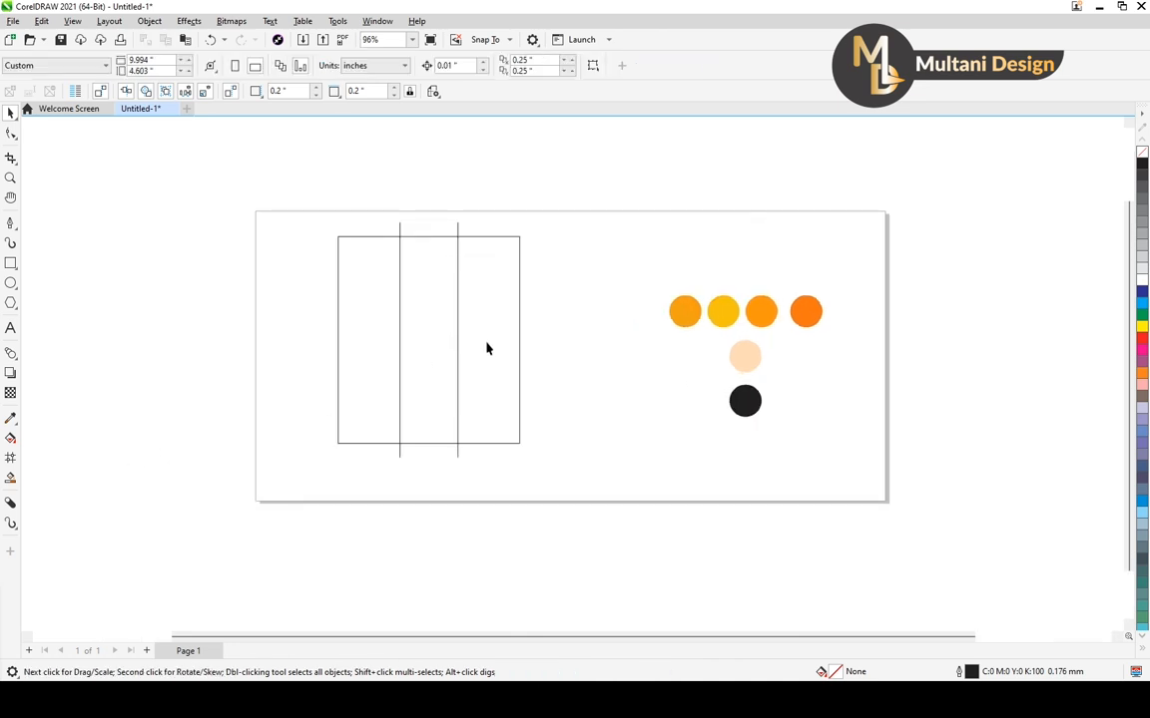
scroll(439, 336, "up", 3)
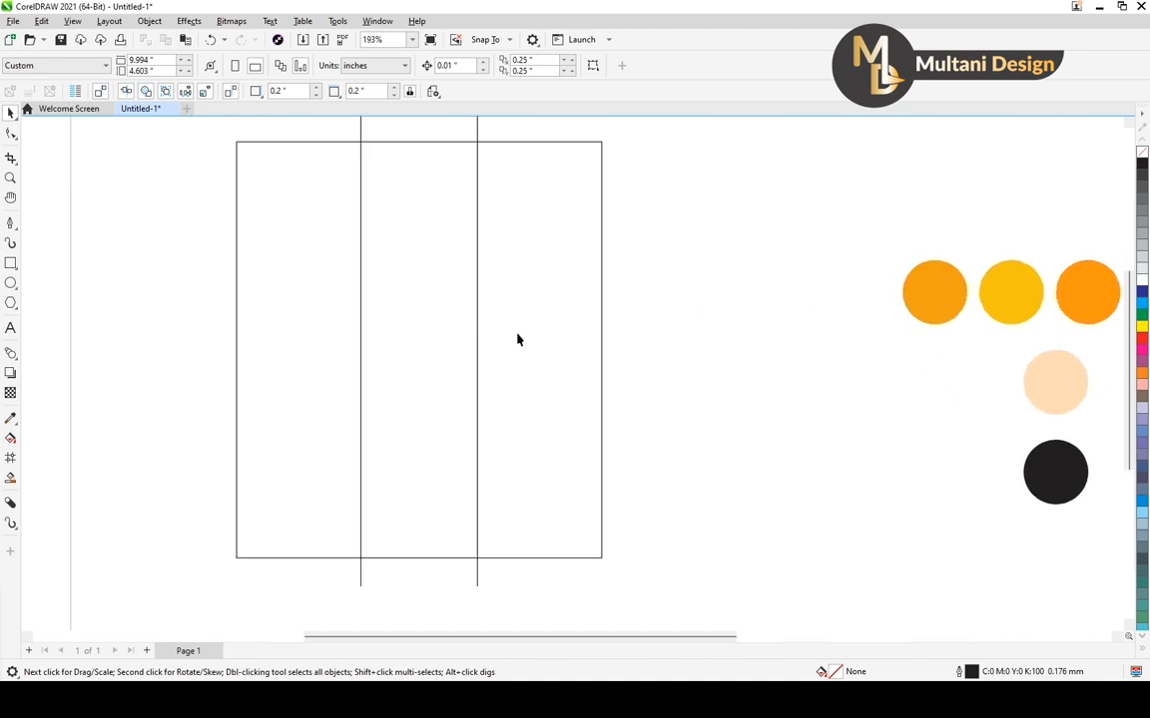
scroll(436, 355, "down", 3)
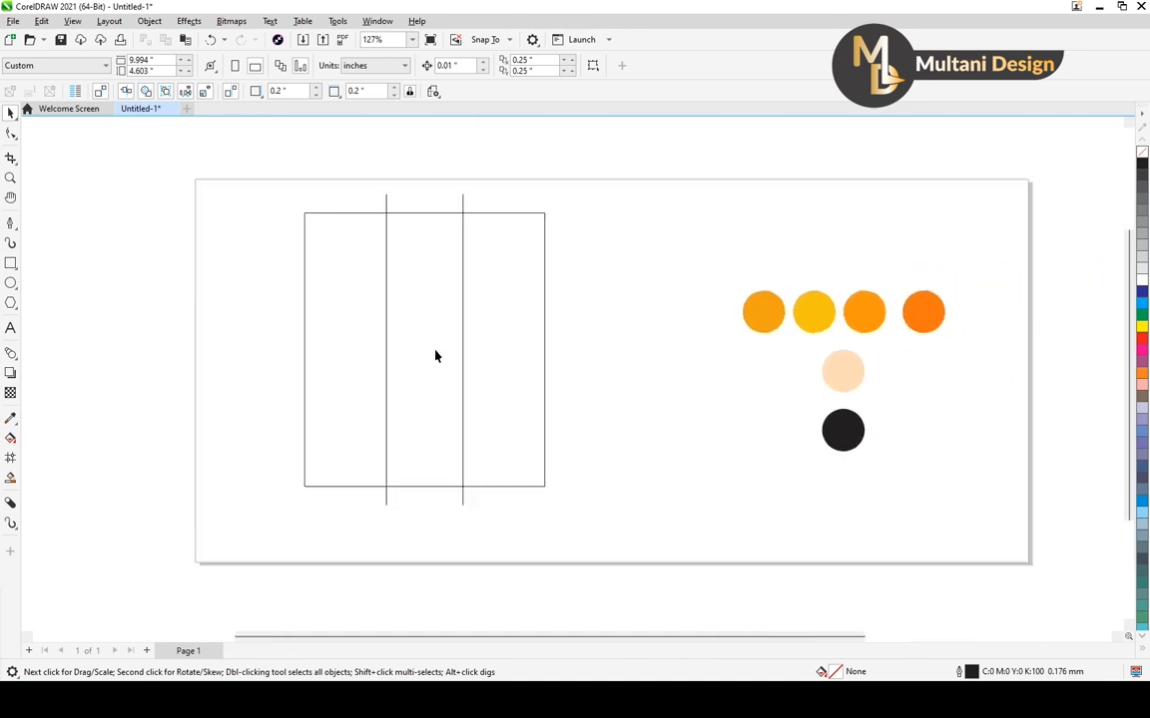
left_click(11, 480)
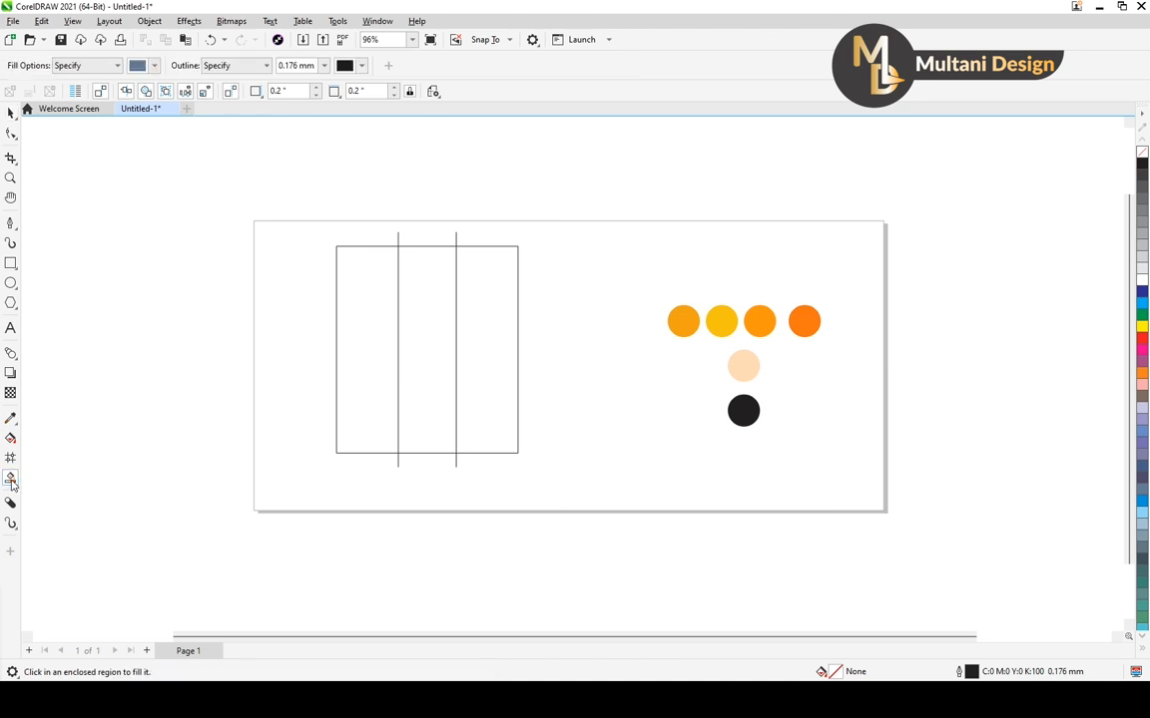
left_click(488, 342)
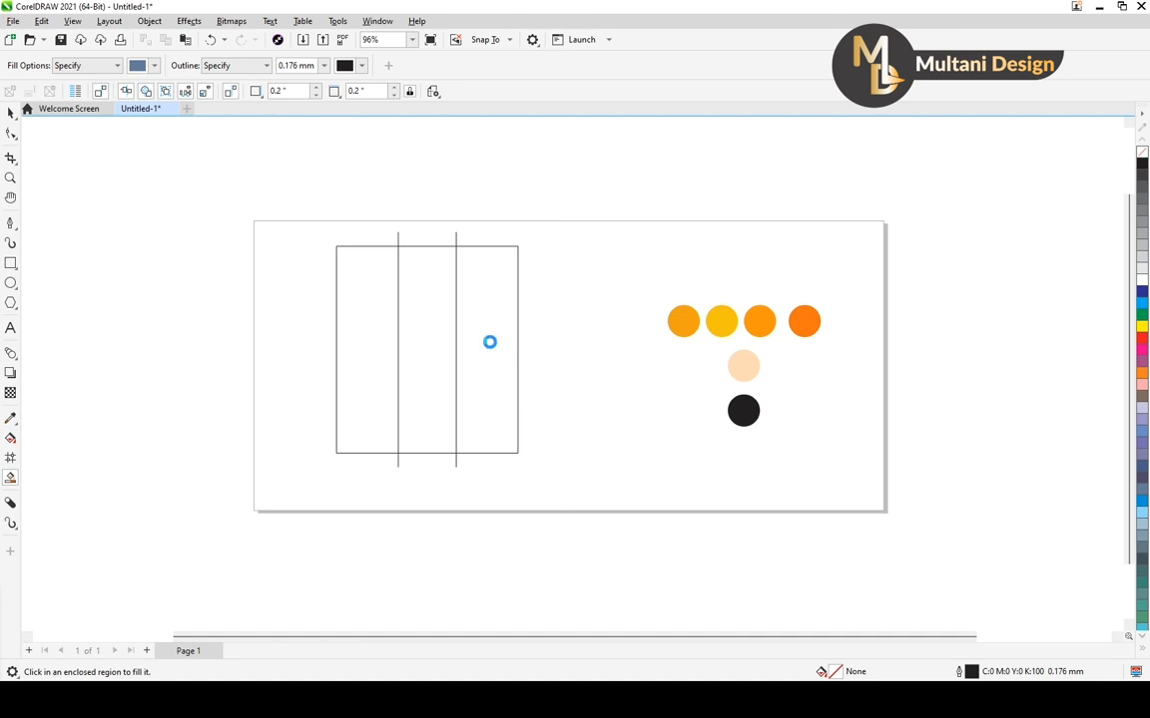
left_click(437, 351)
left_click(370, 340)
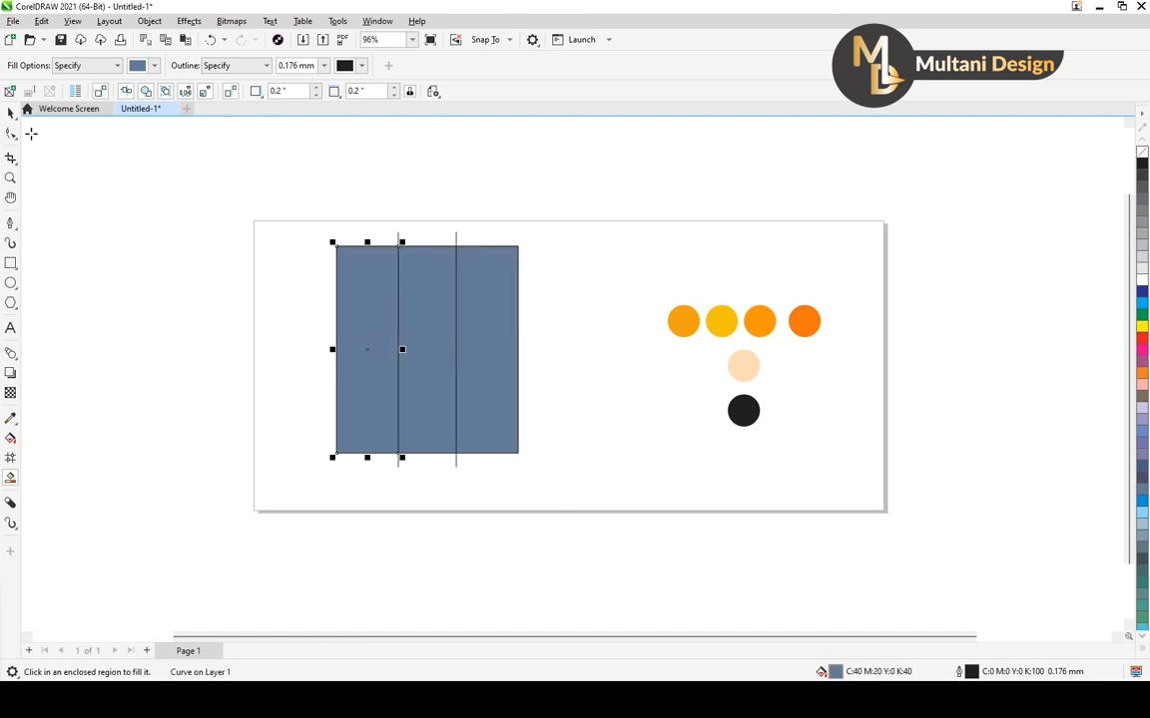
left_click(11, 112)
left_click(473, 168)
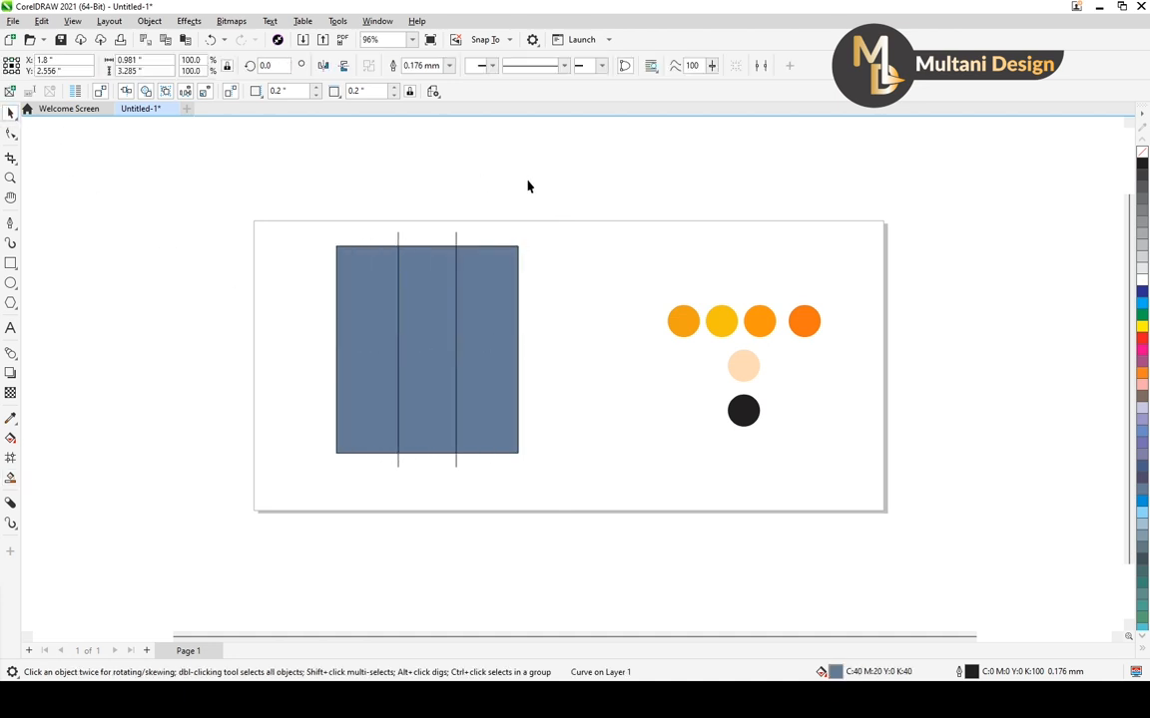
Give the rectangle's right section a uniform fill sampled from the third swatch in the row, orange #FF950F
left_click(488, 325)
scroll(503, 364, "up", 1)
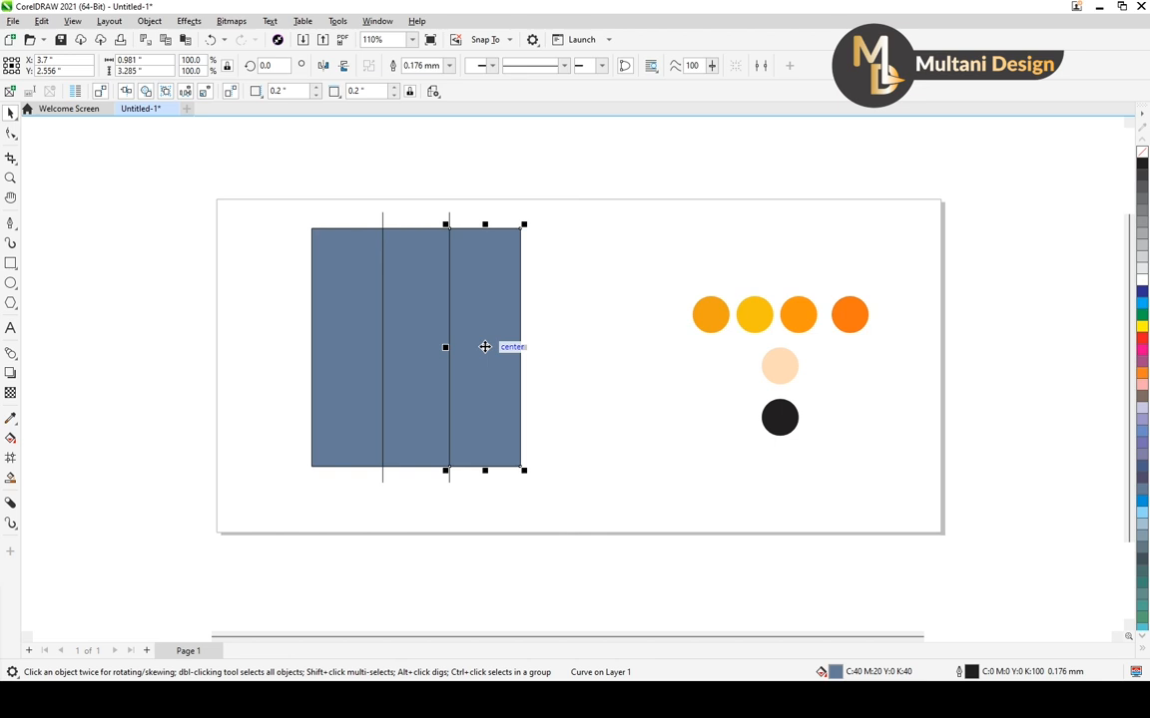
key("F11")
left_click_drag(486, 148, 294, 120)
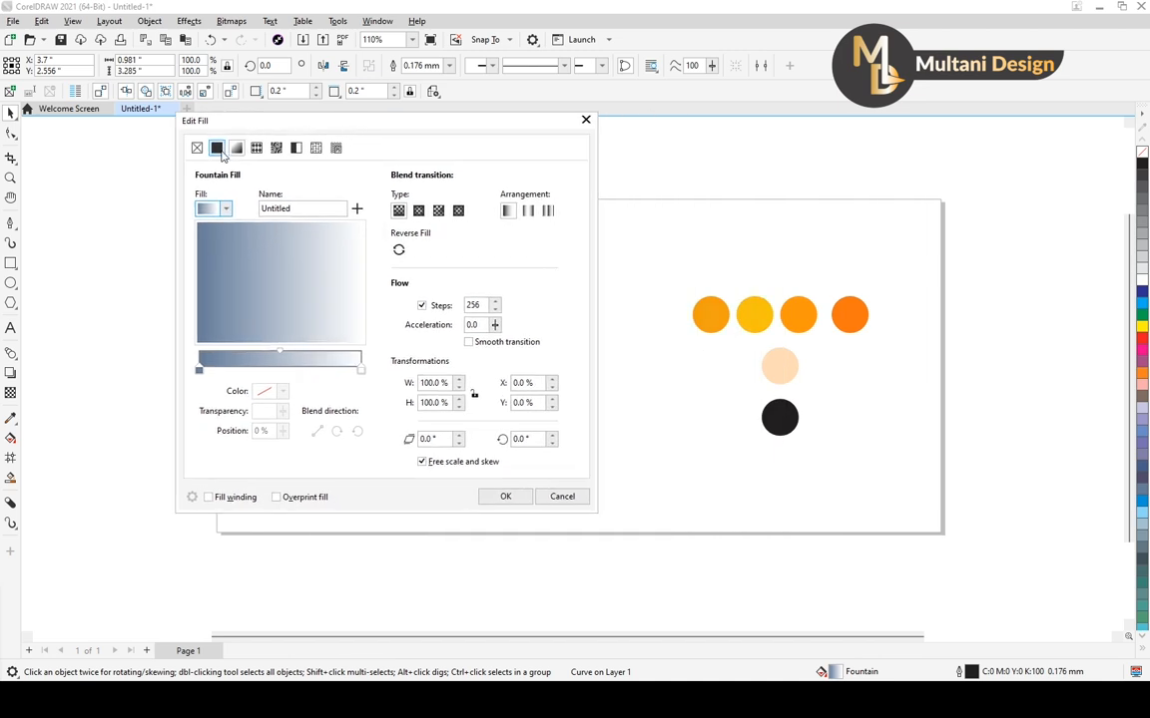
left_click(219, 150)
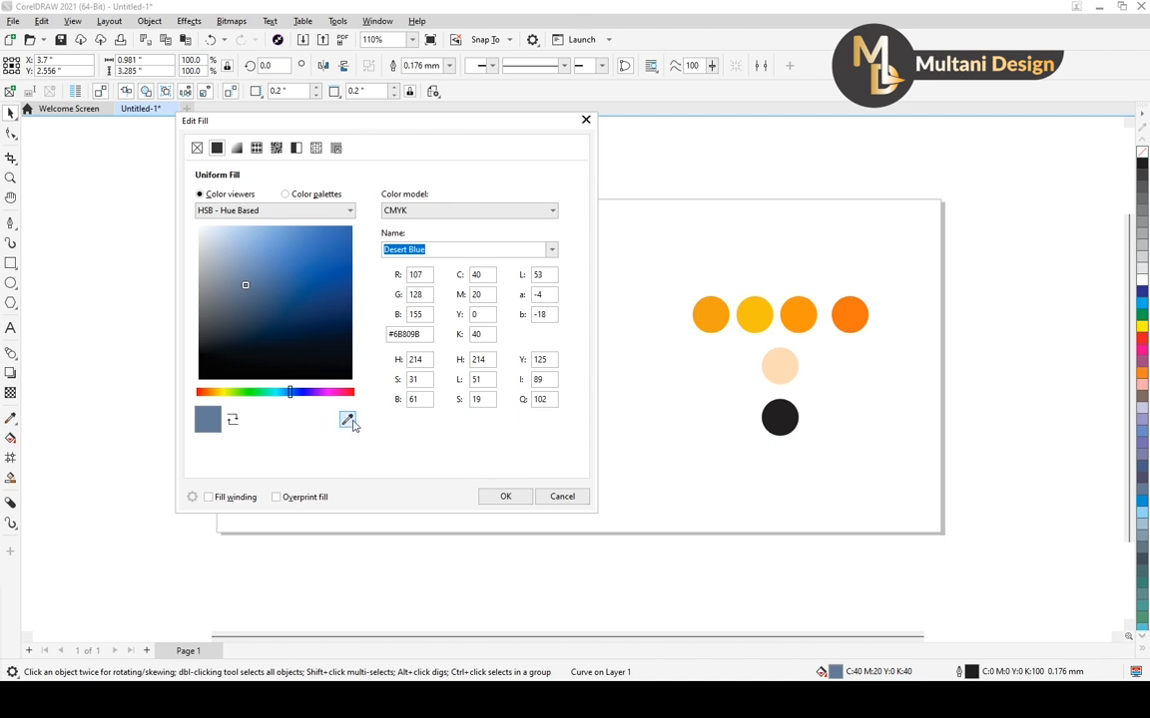
left_click(348, 421)
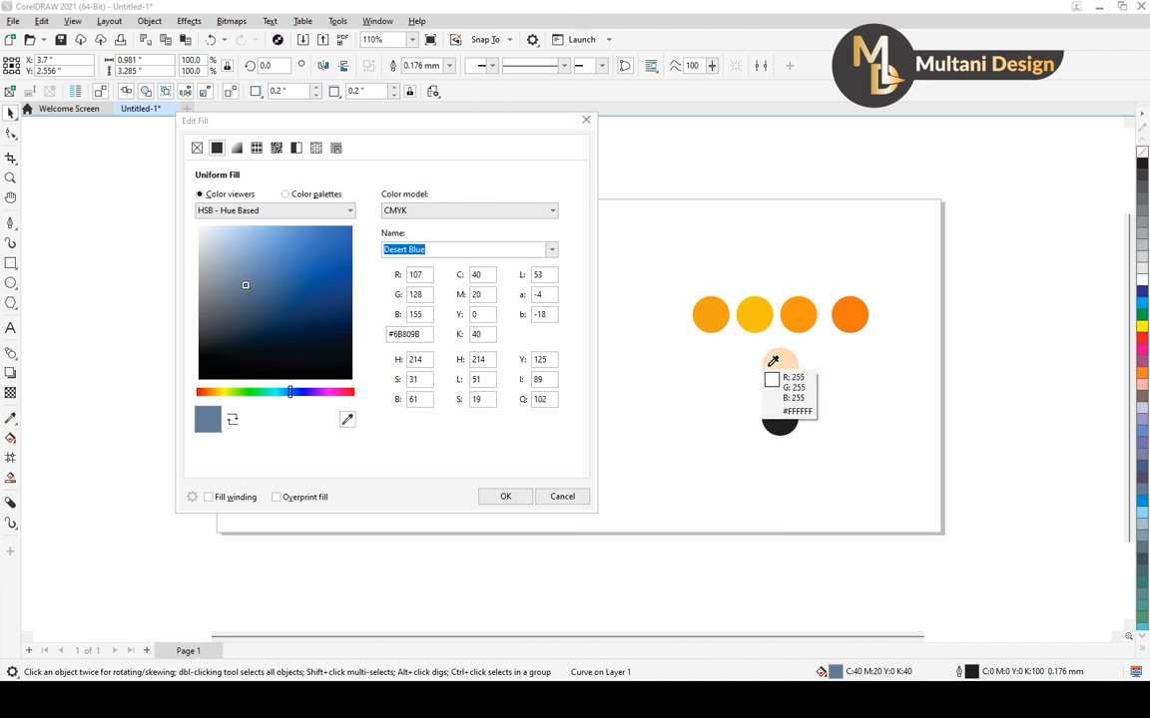
left_click(811, 323)
left_click(510, 496)
left_click(524, 496)
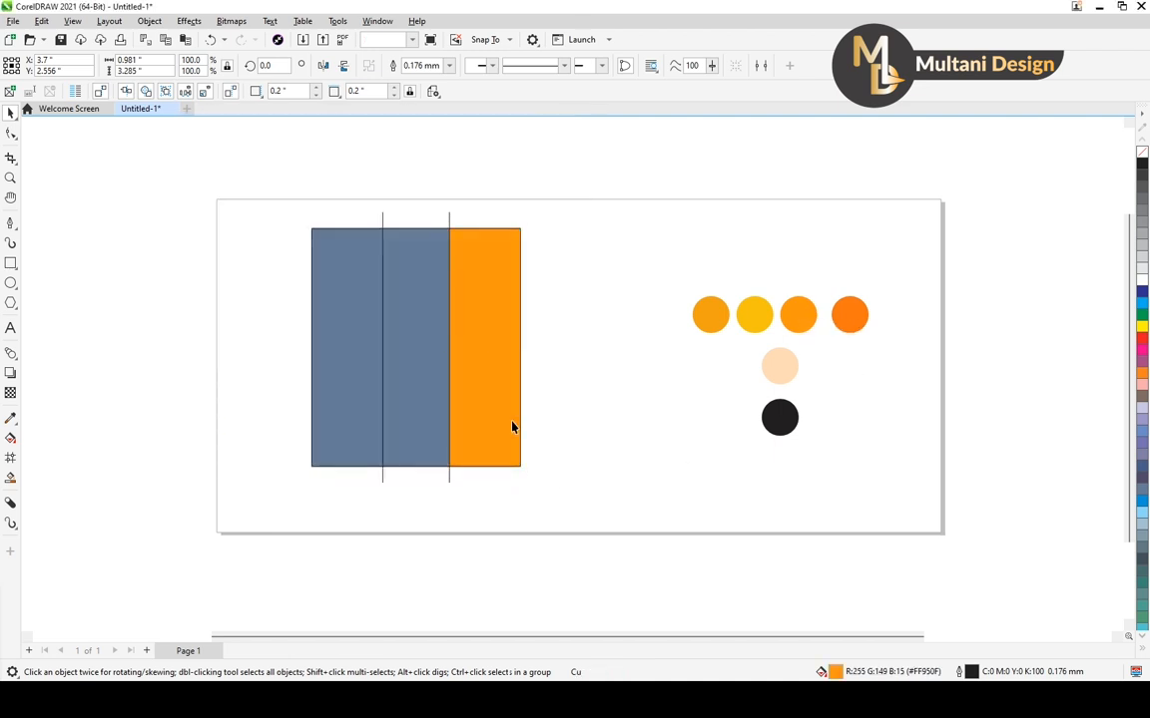
Give the middle section a uniform fill sampled from the yellow swatch, second in the row
left_click(397, 367)
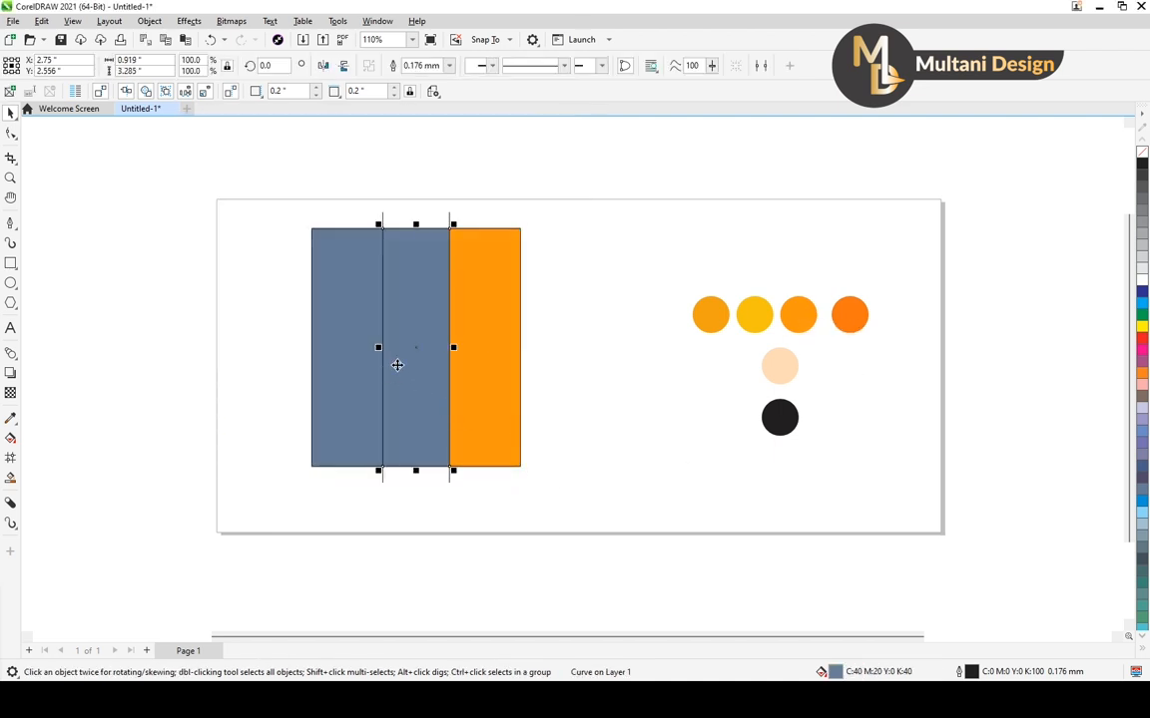
key("F11")
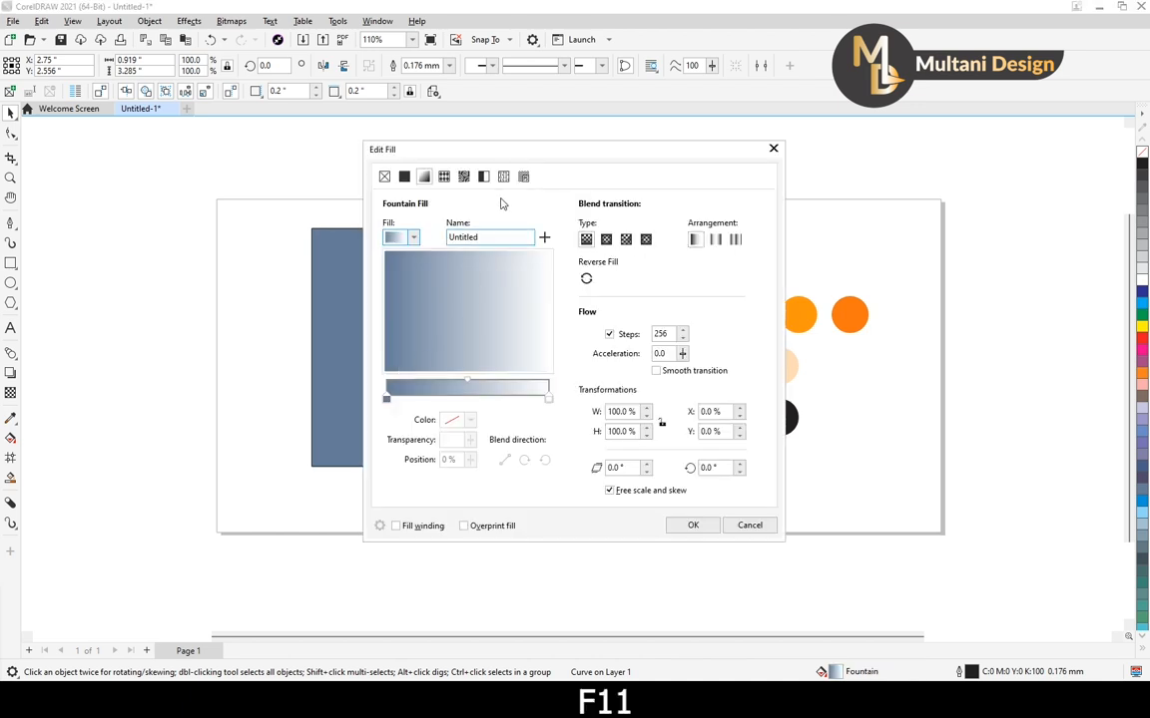
left_click_drag(411, 148, 240, 123)
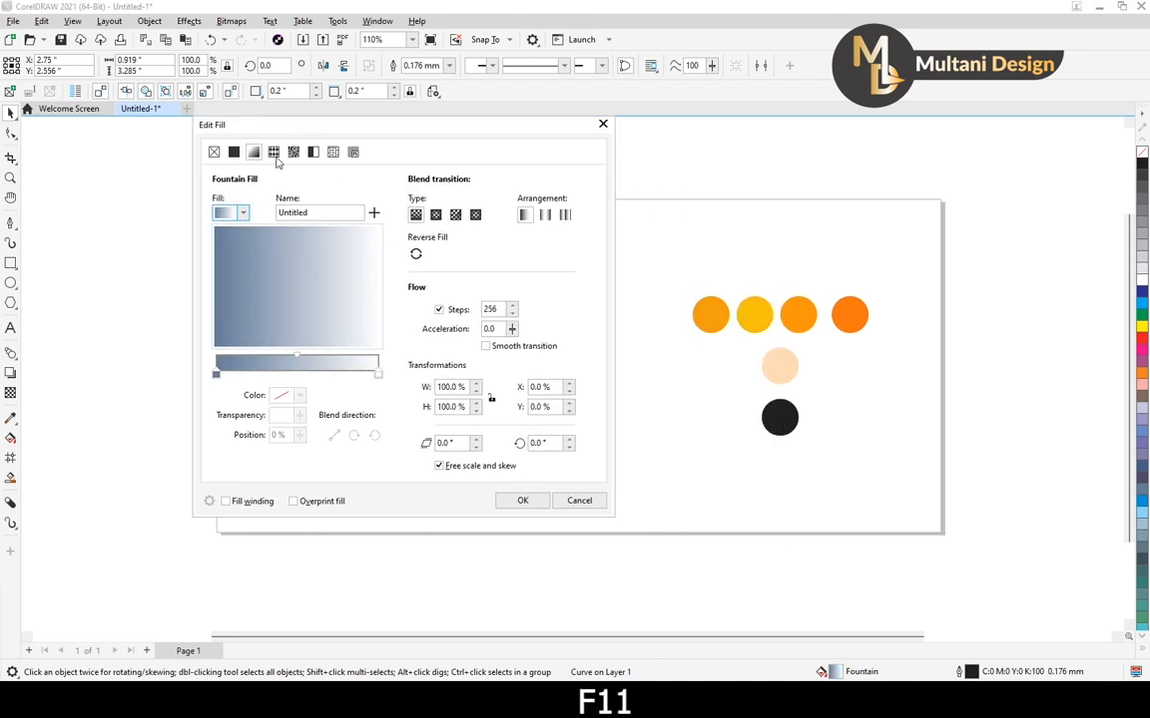
left_click(233, 153)
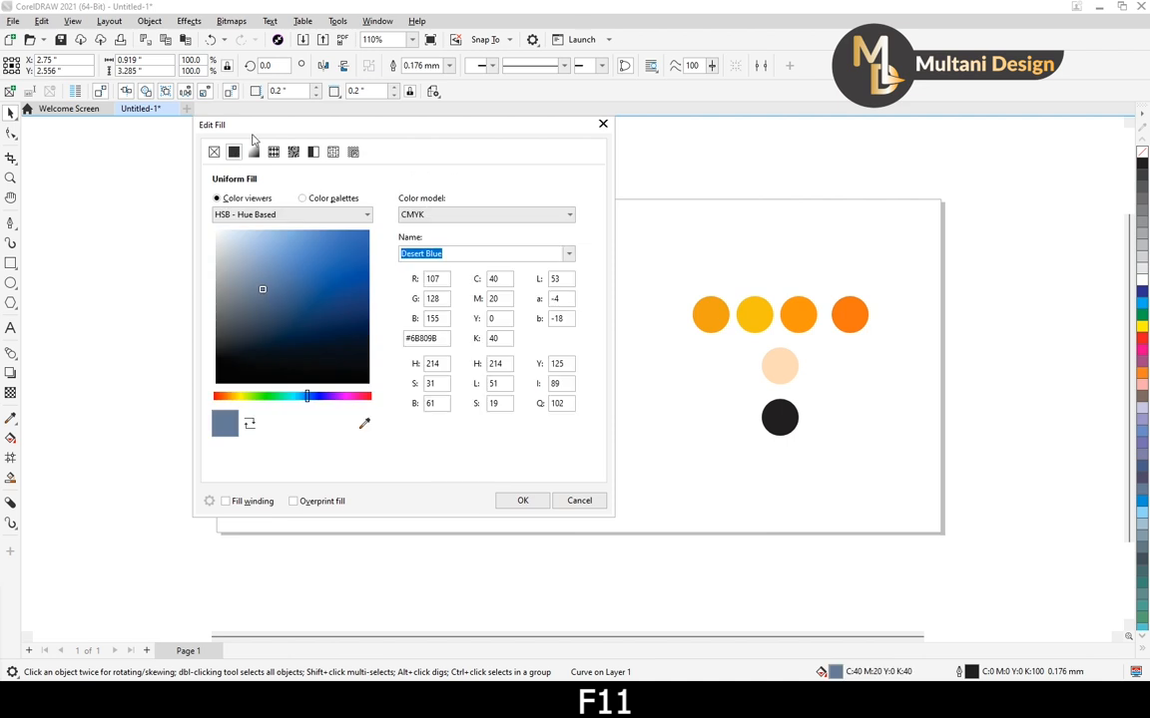
left_click(364, 425)
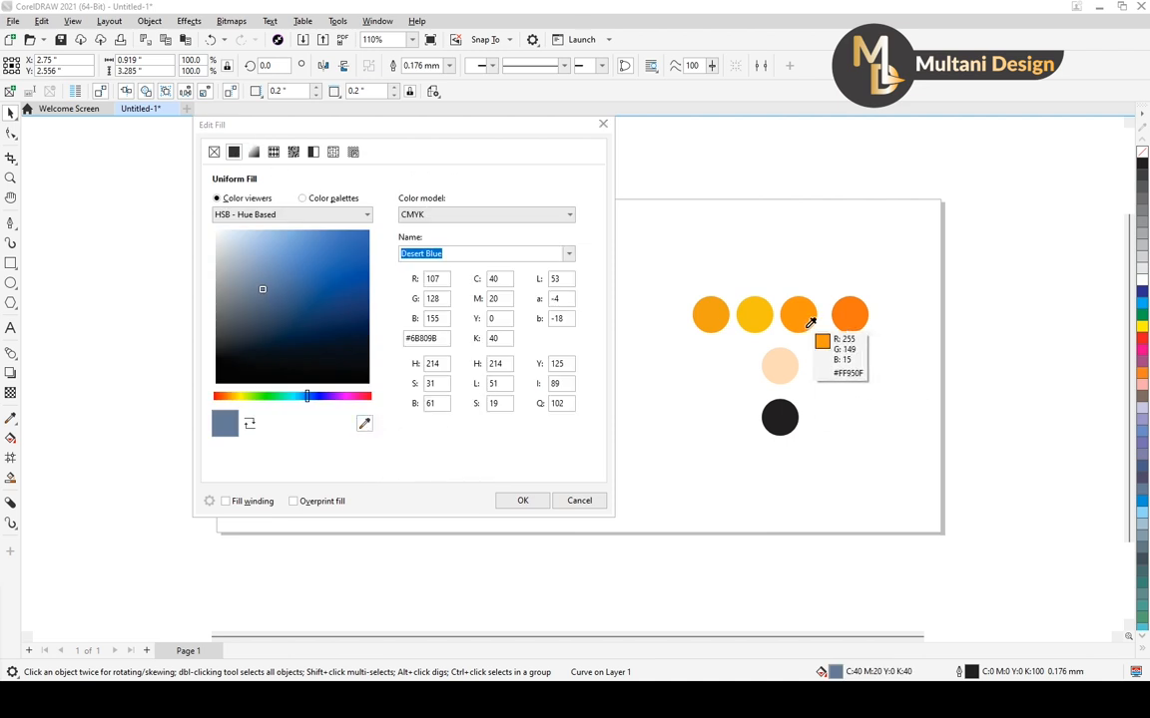
left_click(758, 324)
left_click(522, 499)
Give the left section a uniform fill sampled from the first swatch in the row, #F1A114
left_click(343, 417)
key("F11")
left_click_drag(485, 150, 299, 111)
left_click(217, 144)
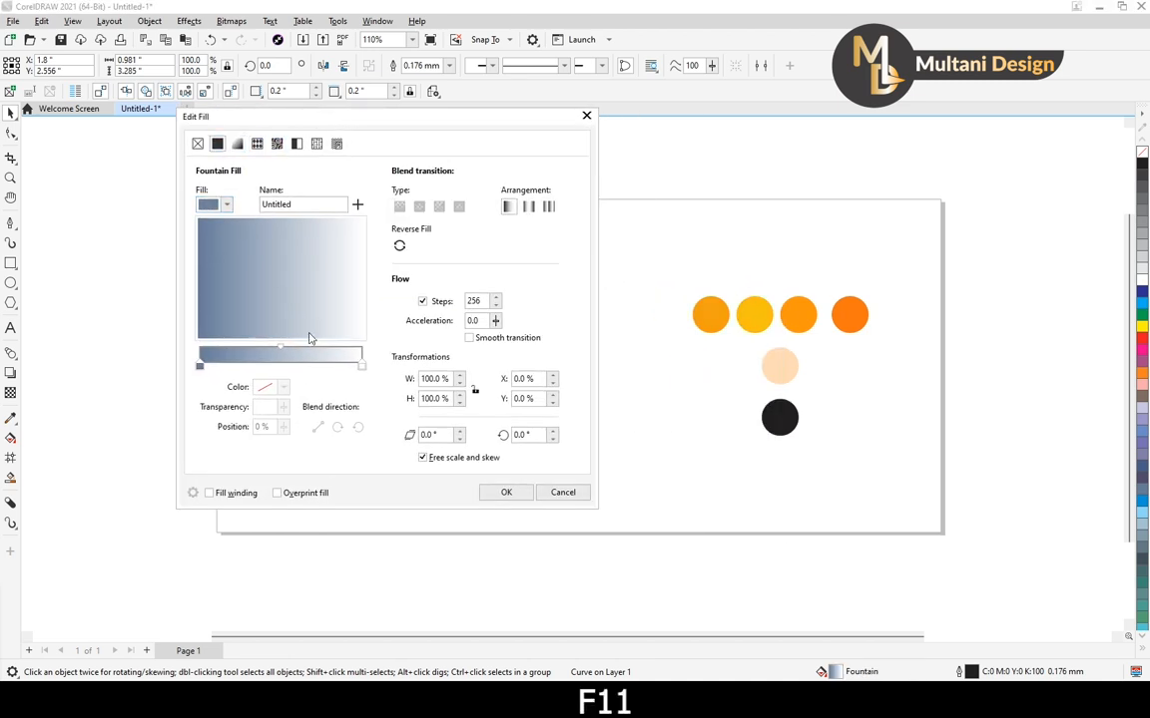
left_click(350, 415)
left_click(711, 315)
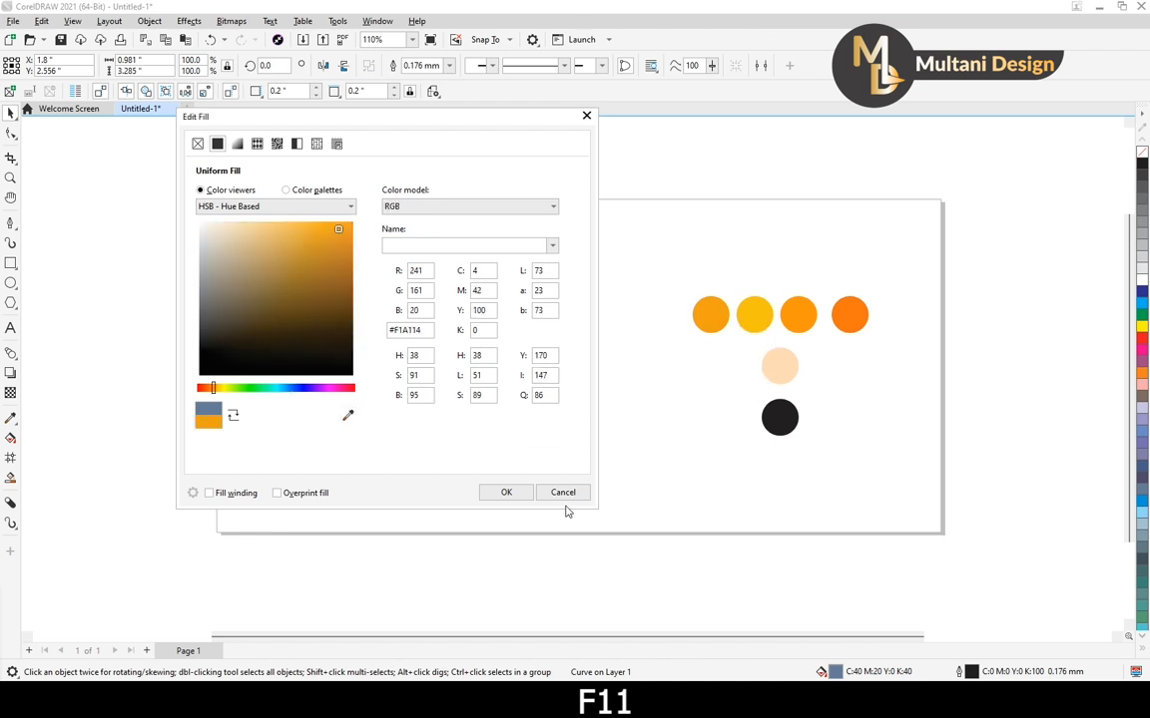
left_click(507, 495)
left_click(575, 491)
Remove the outline from all three sections and the two dividing lines
left_click_drag(243, 175, 561, 499)
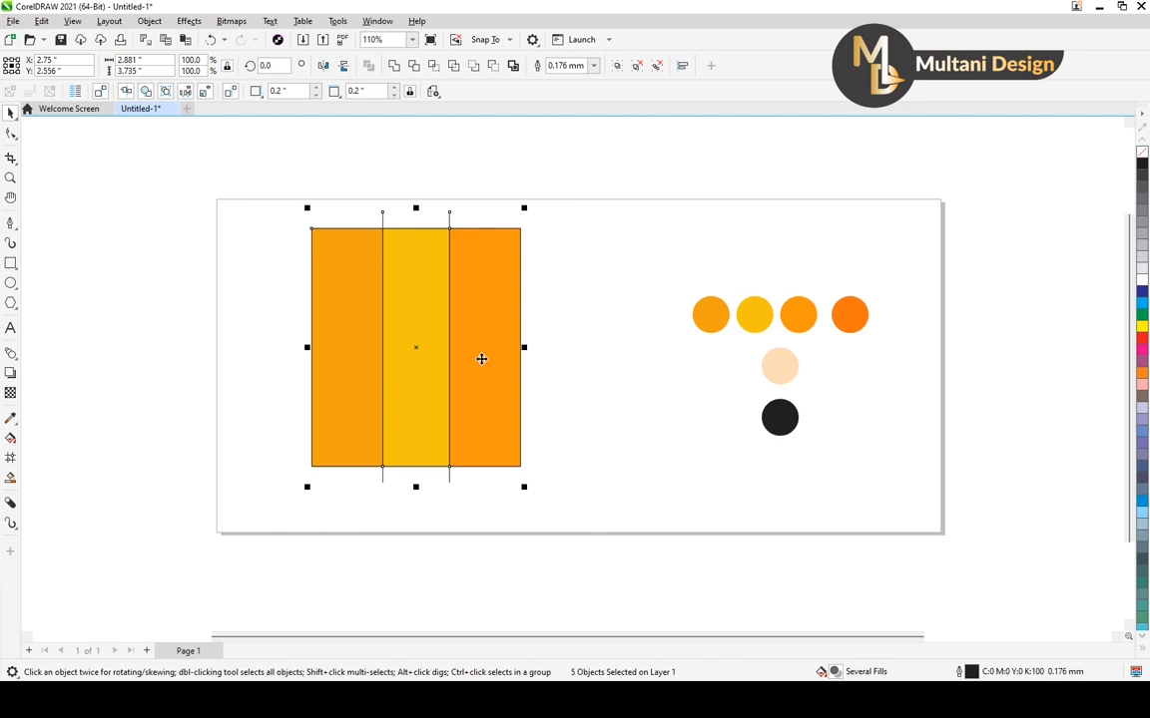
left_click(449, 336)
left_click_drag(561, 159, 251, 528)
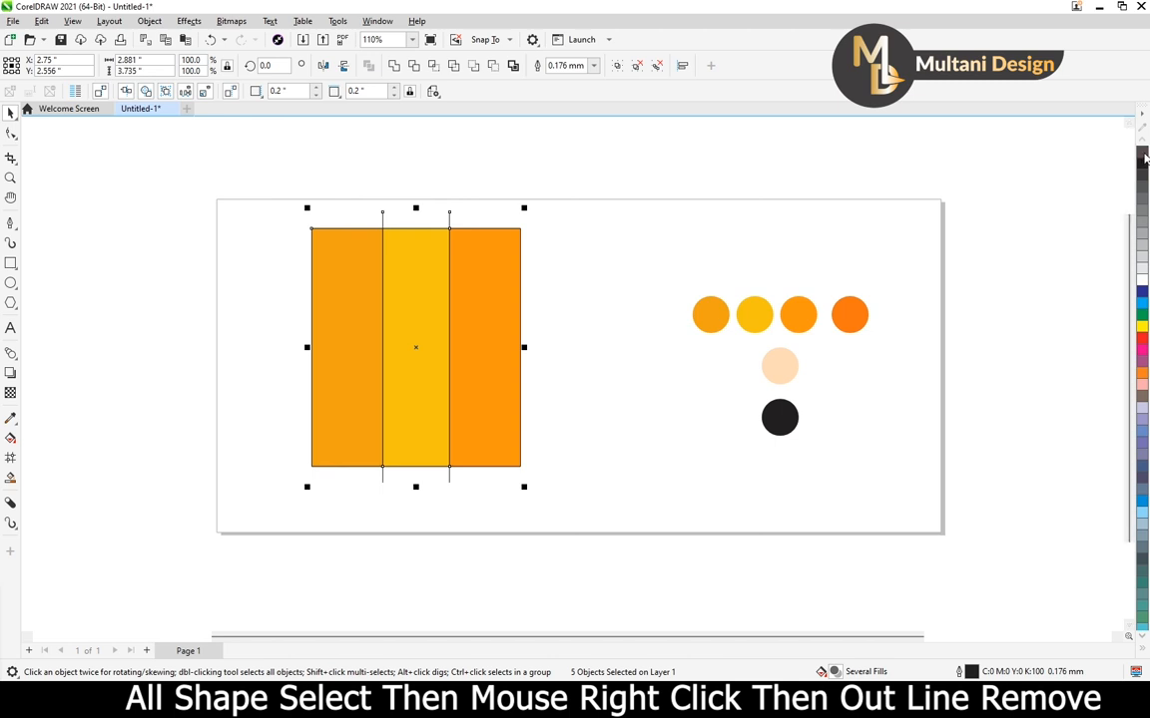
right_click(1143, 153)
left_click(646, 410)
scroll(565, 261, "down", 1)
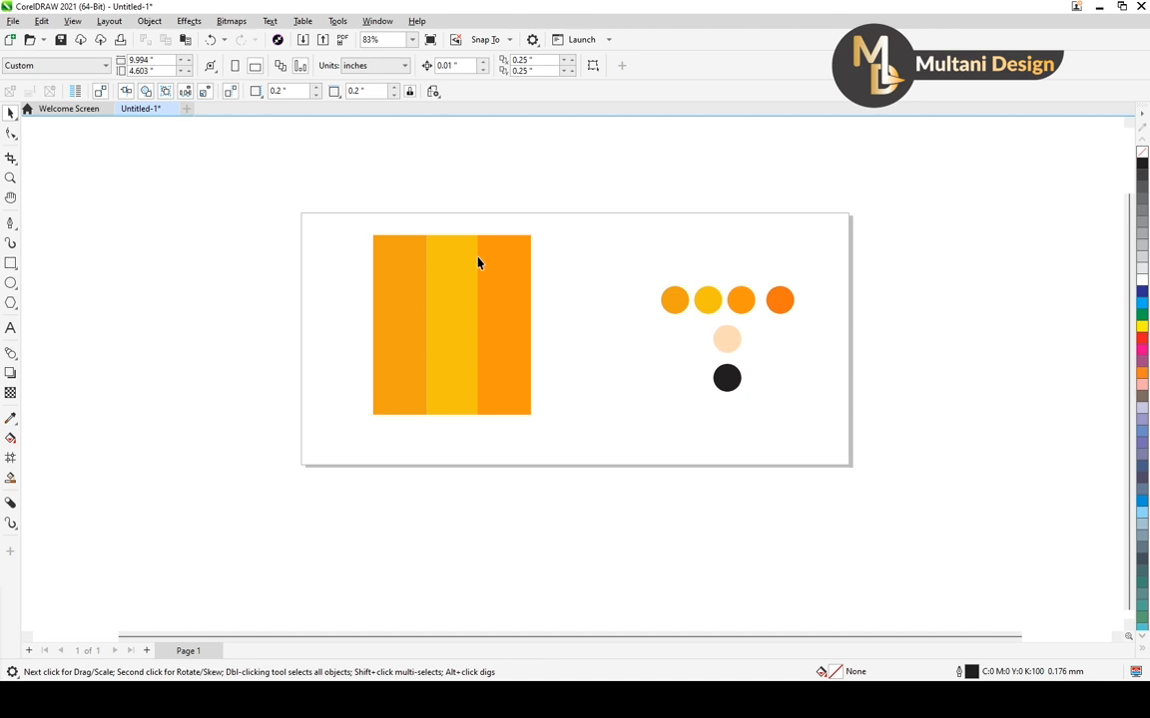
Narrow the three sections and their dividing lines together about their centre to about 2.16 inches wide
left_click_drag(292, 186, 613, 518)
left_click_drag(534, 325, 516, 331)
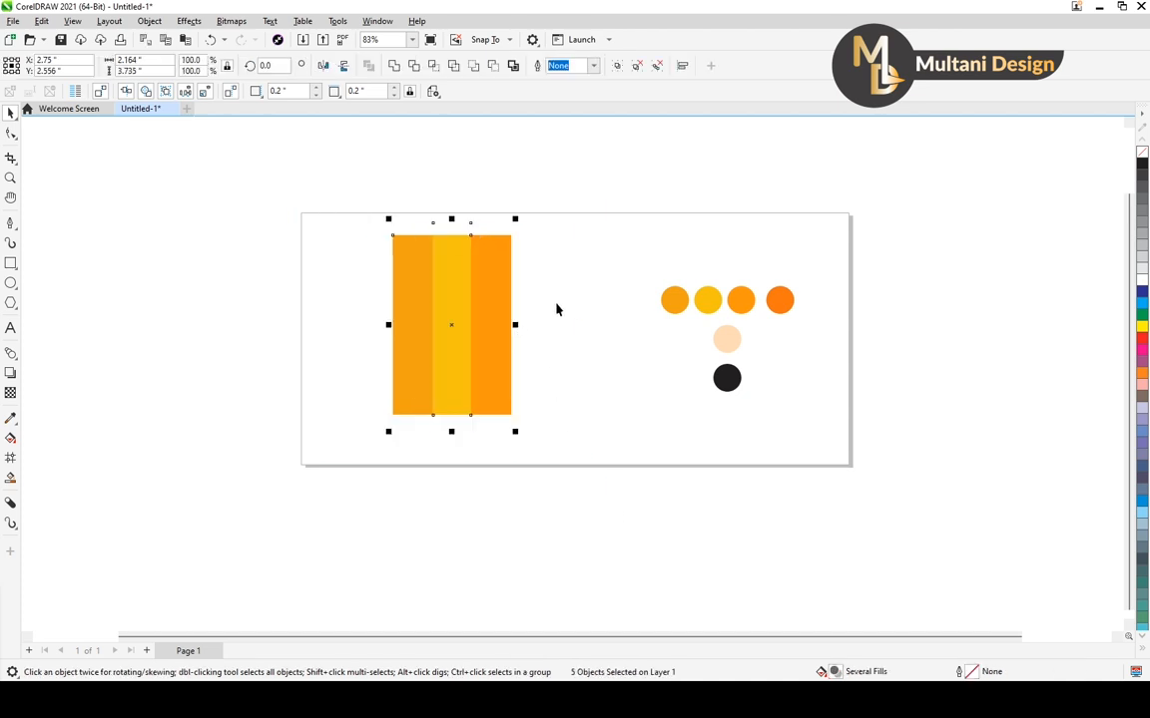
left_click(607, 312)
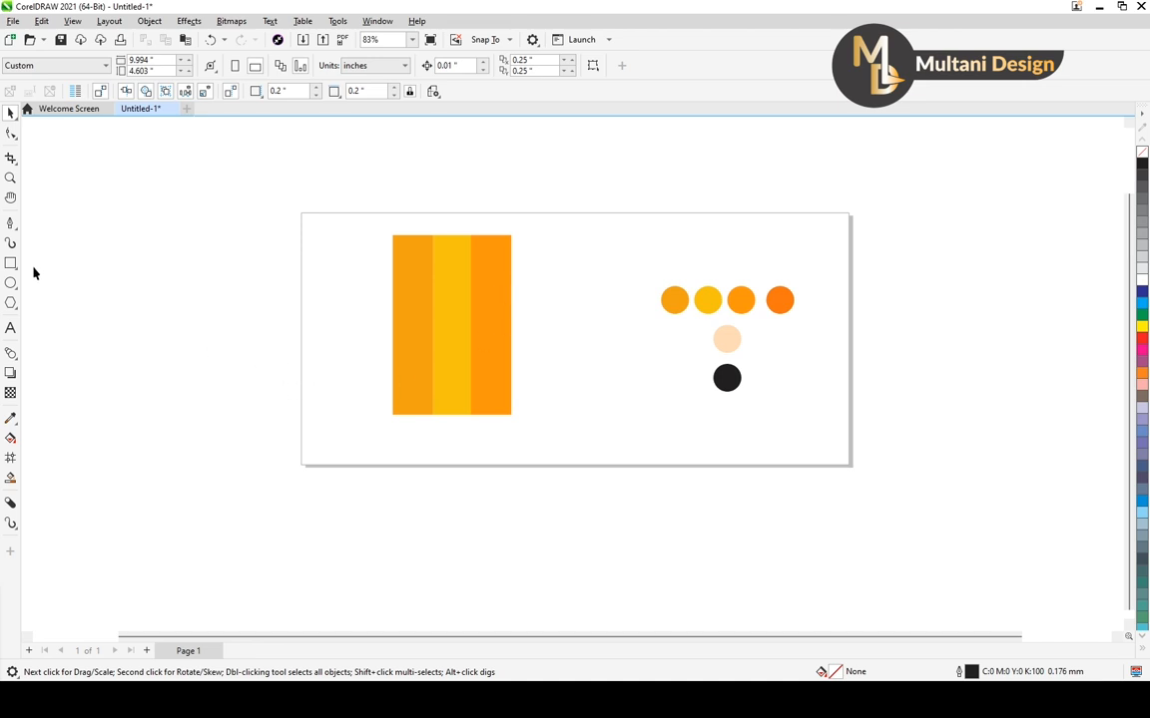
With the Pen tool, draw a closed downward-pointing triangle about 2.16 by 1.09 inches just below the striped rectangle
left_click(11, 223)
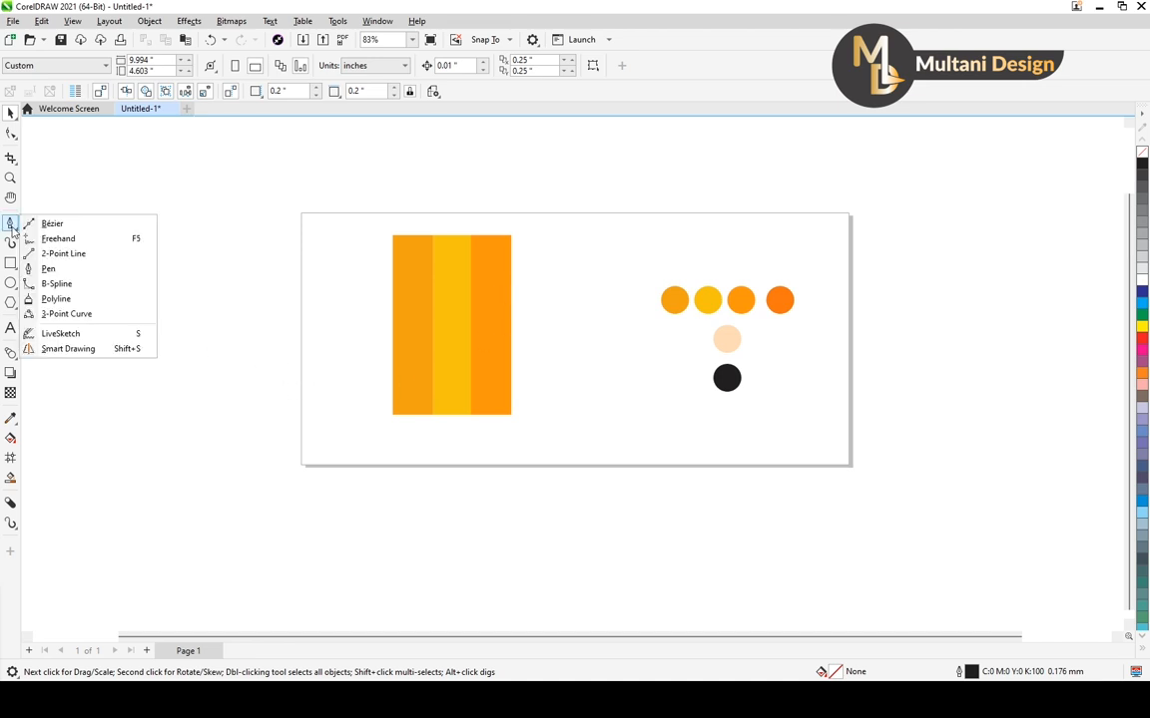
left_click(45, 269)
left_click(391, 416)
key("ctrl+z")
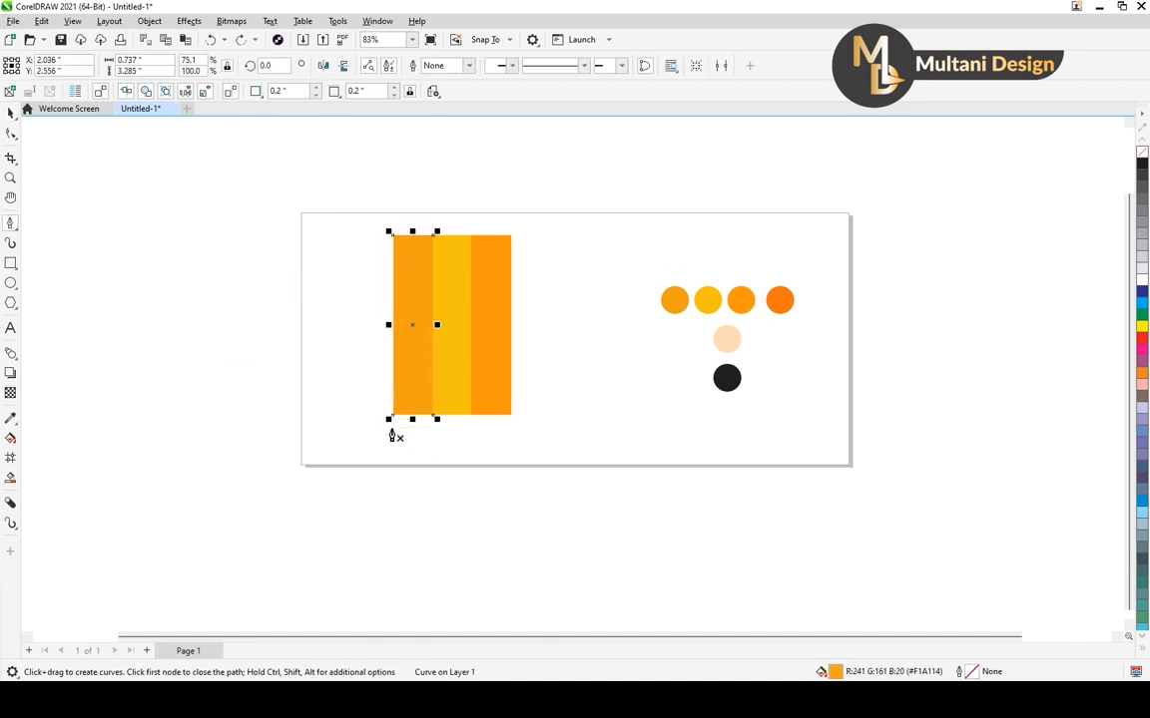
left_click(392, 427)
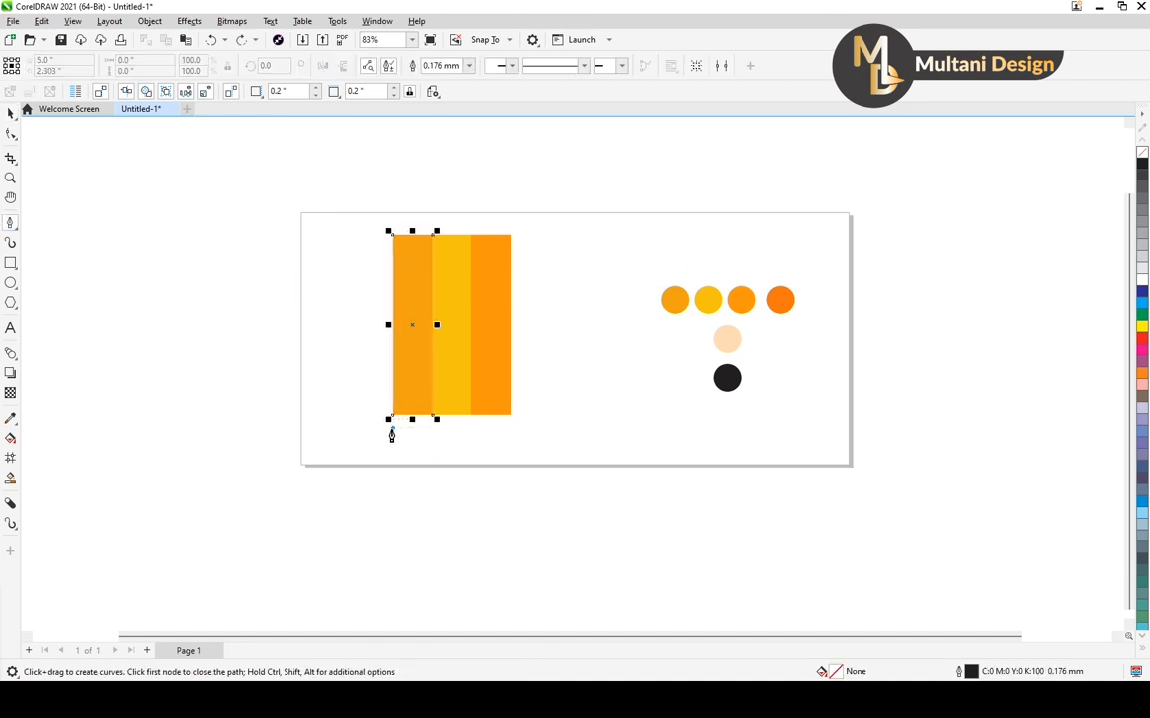
left_click(515, 427)
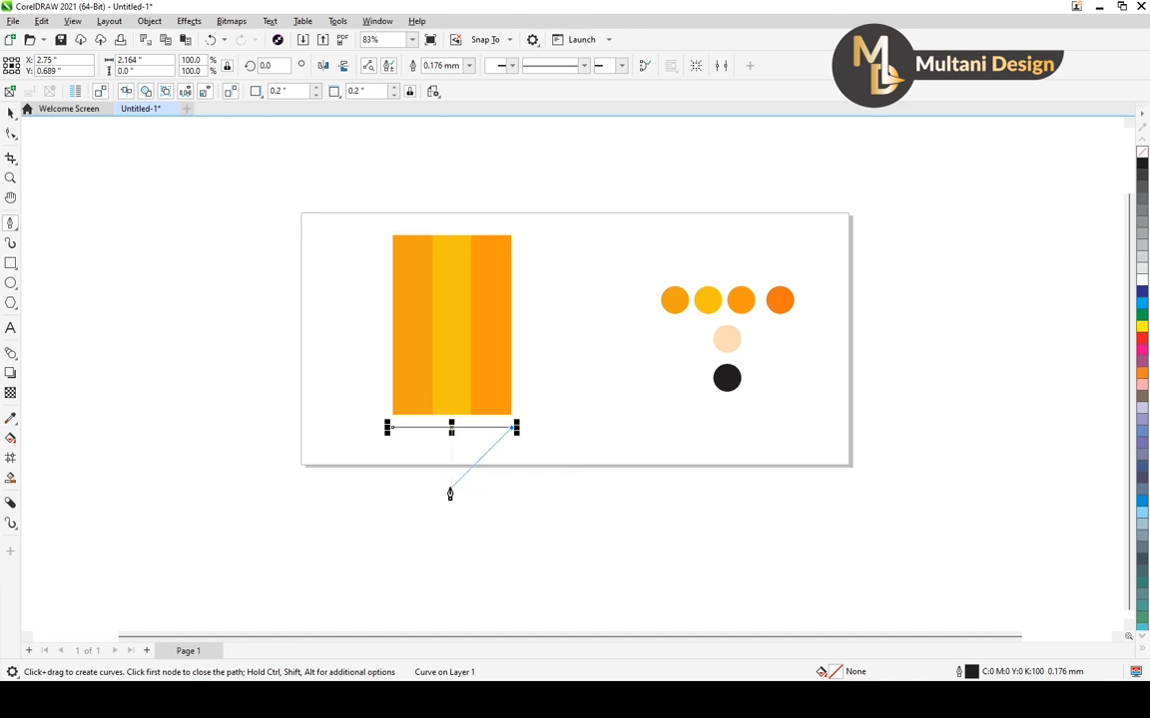
left_click(451, 490)
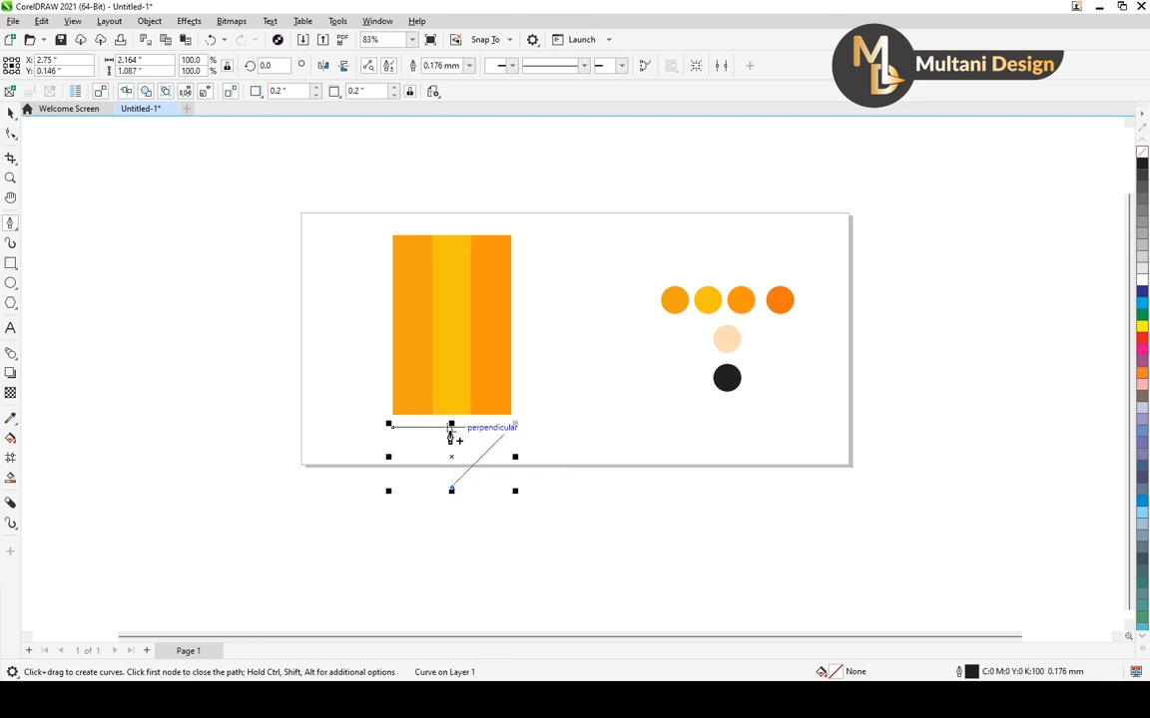
left_click(390, 429)
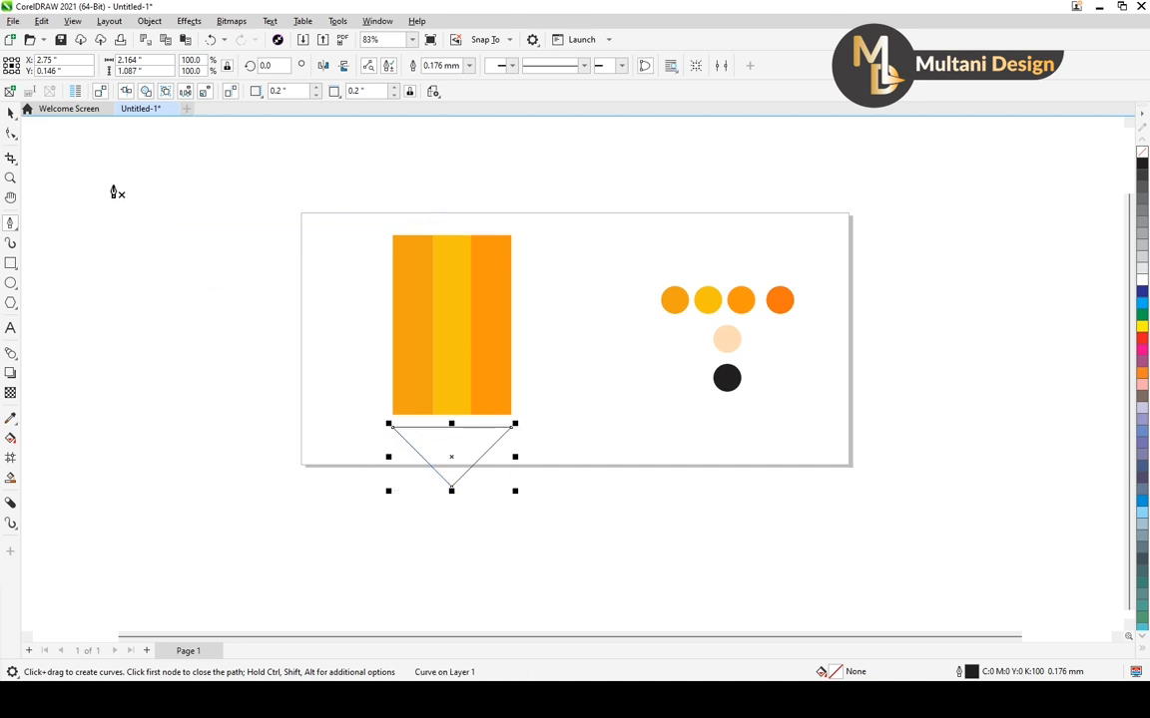
left_click(6, 114)
left_click(134, 264)
Move the triangle straight up so its top edge meets the bottom edge of the striped rectangle
scroll(405, 412, "up", 1)
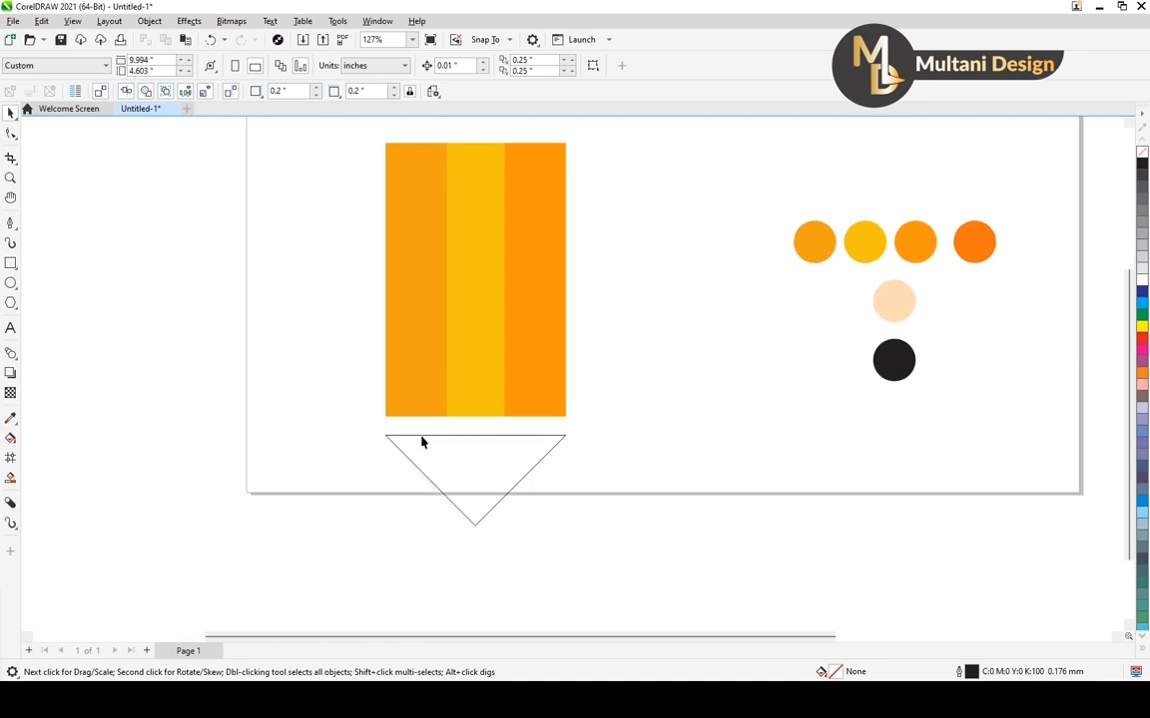
left_click(465, 465)
scroll(477, 444, "up", 2)
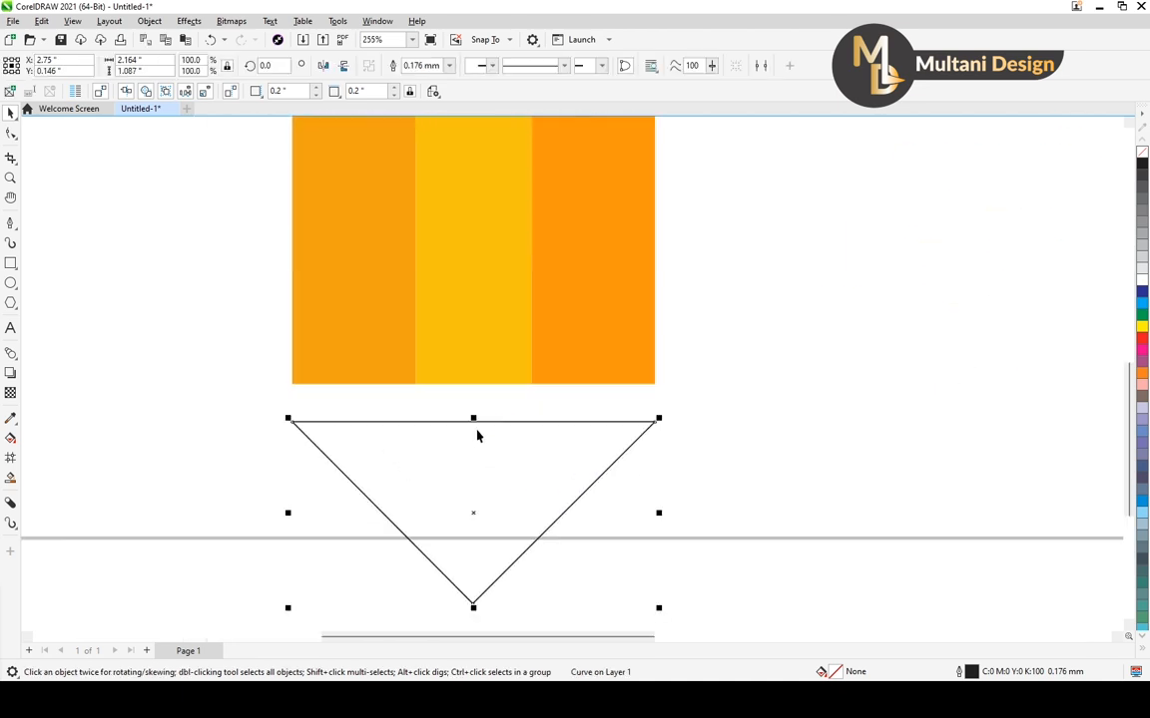
left_click_drag(473, 421, 475, 385)
scroll(654, 385, "up", 1)
scroll(654, 385, "up", 3)
scroll(656, 399, "down", 2)
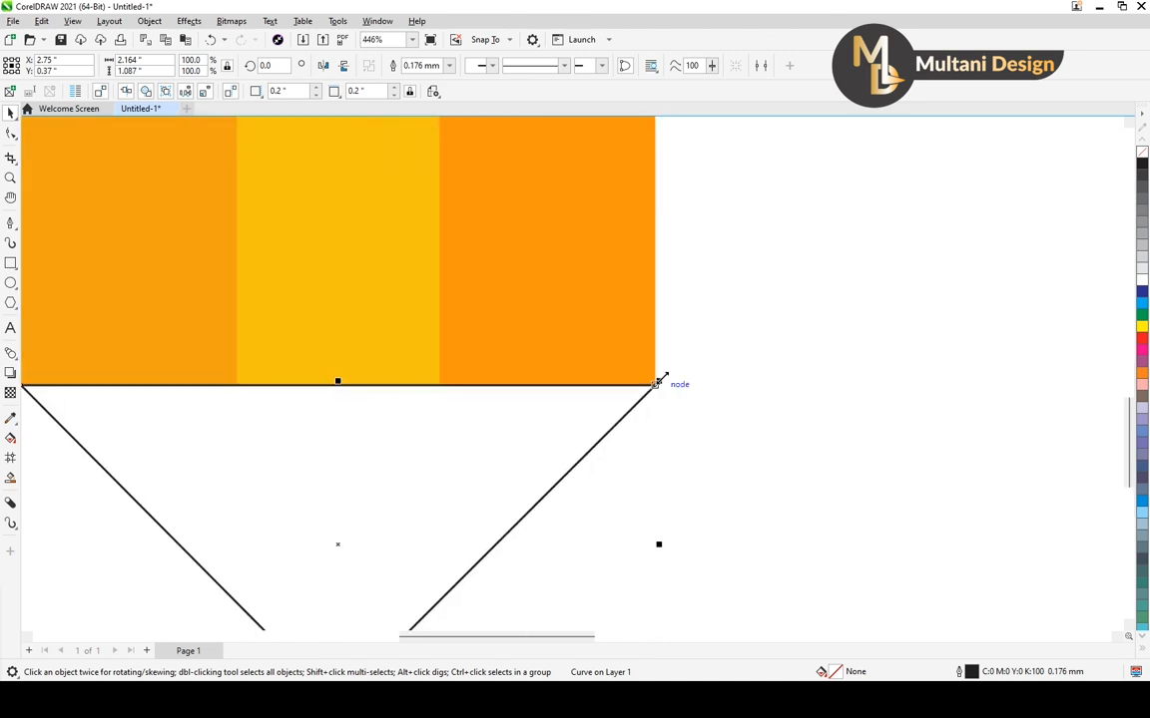
scroll(661, 382, "down", 3)
scroll(437, 394, "up", 3)
scroll(421, 385, "up", 1)
scroll(420, 385, "down", 9)
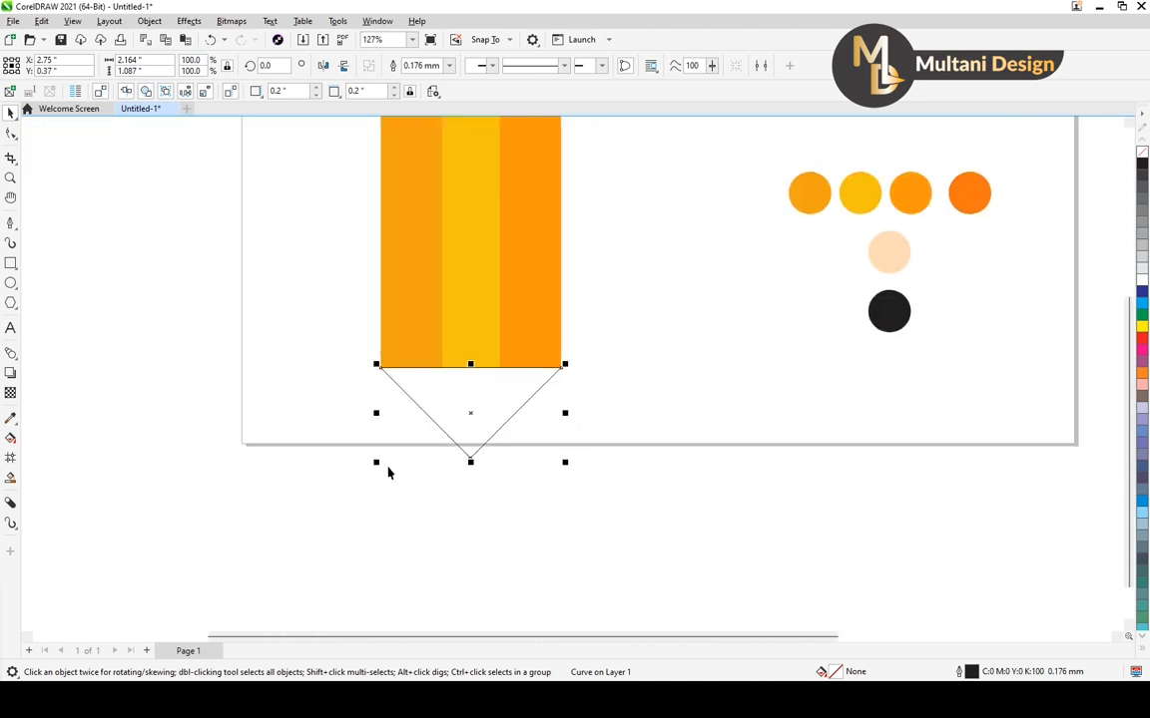
Give the triangle a uniform fill sampled from the black swatch
left_click(459, 447)
left_click(439, 451)
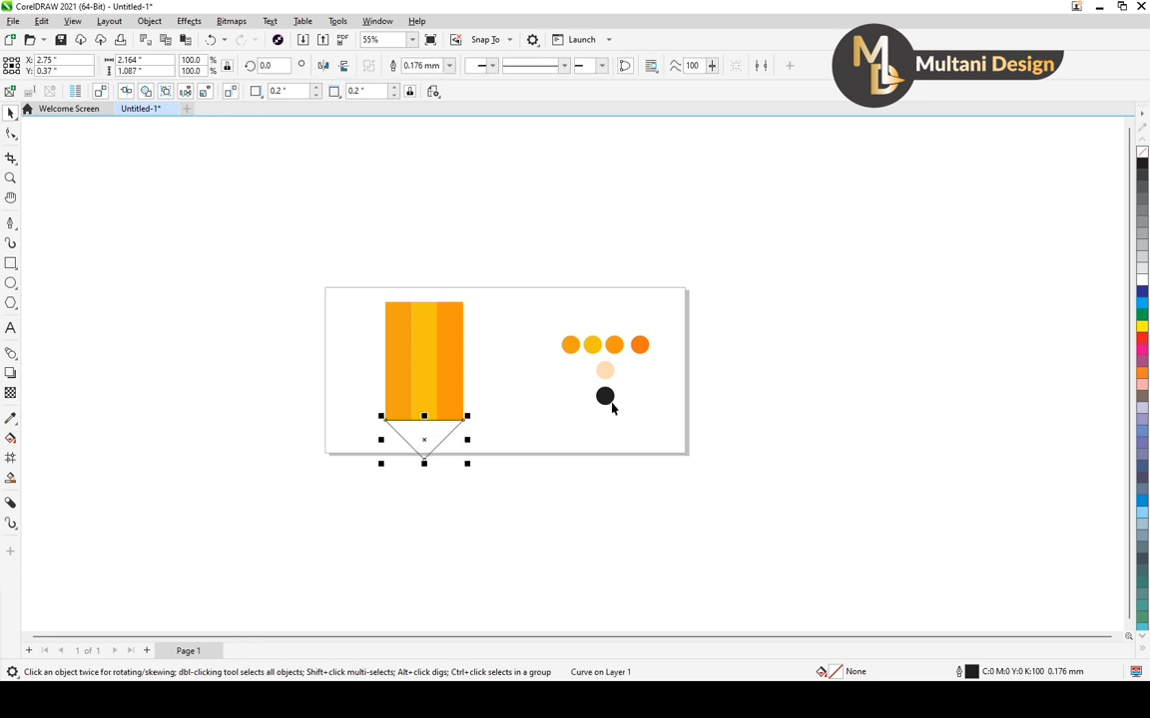
key("F11")
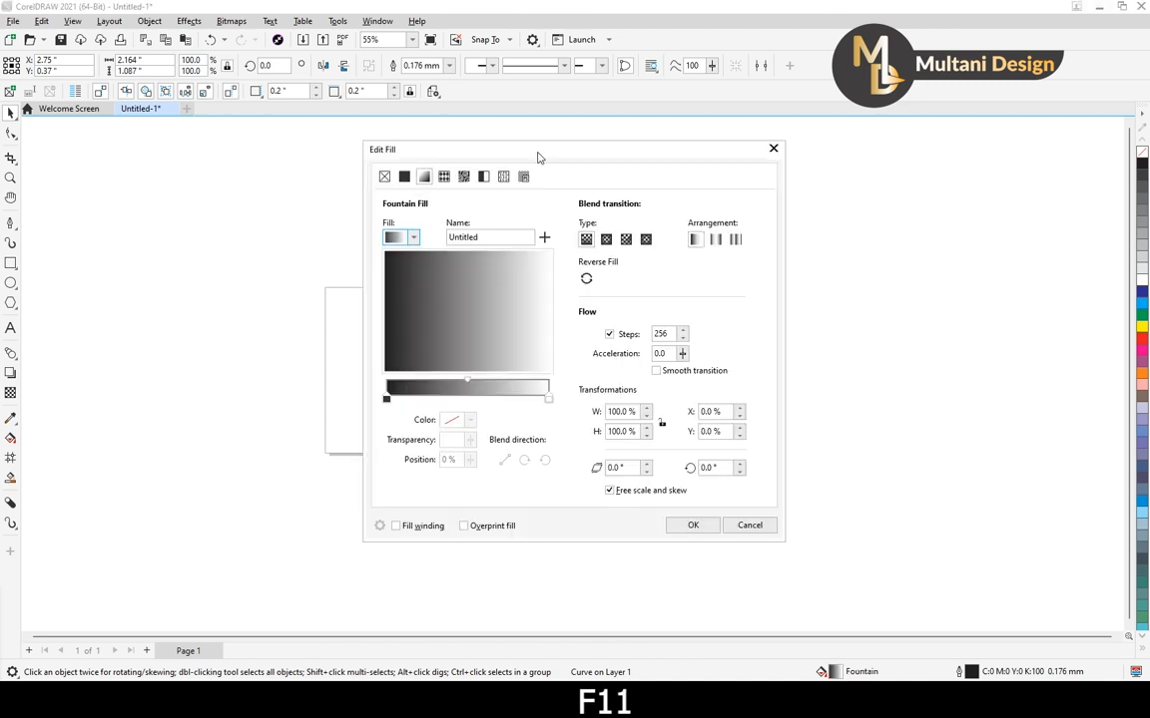
left_click_drag(537, 156, 327, 139)
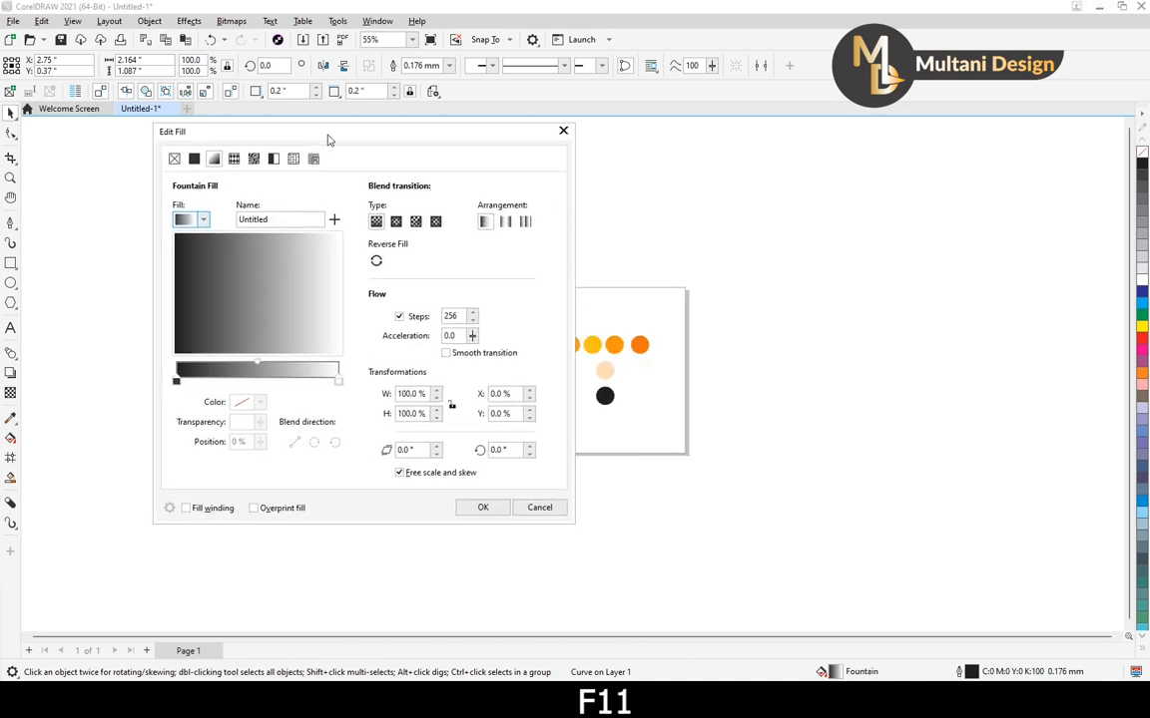
left_click(195, 162)
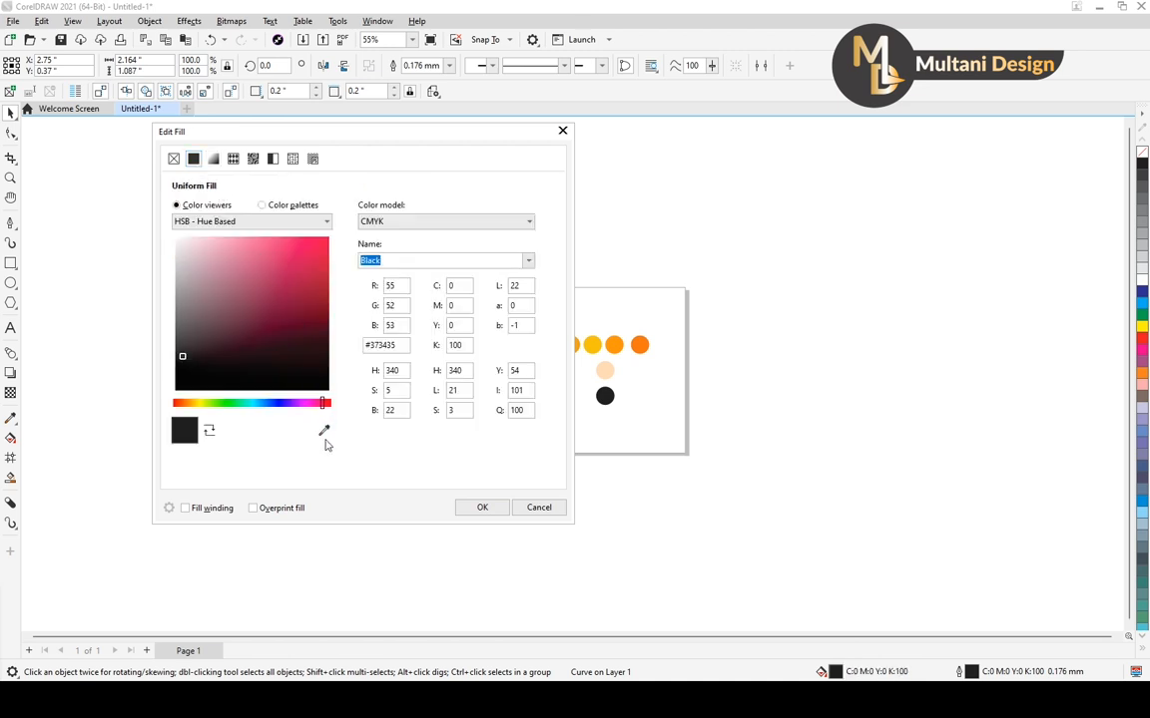
left_click(324, 431)
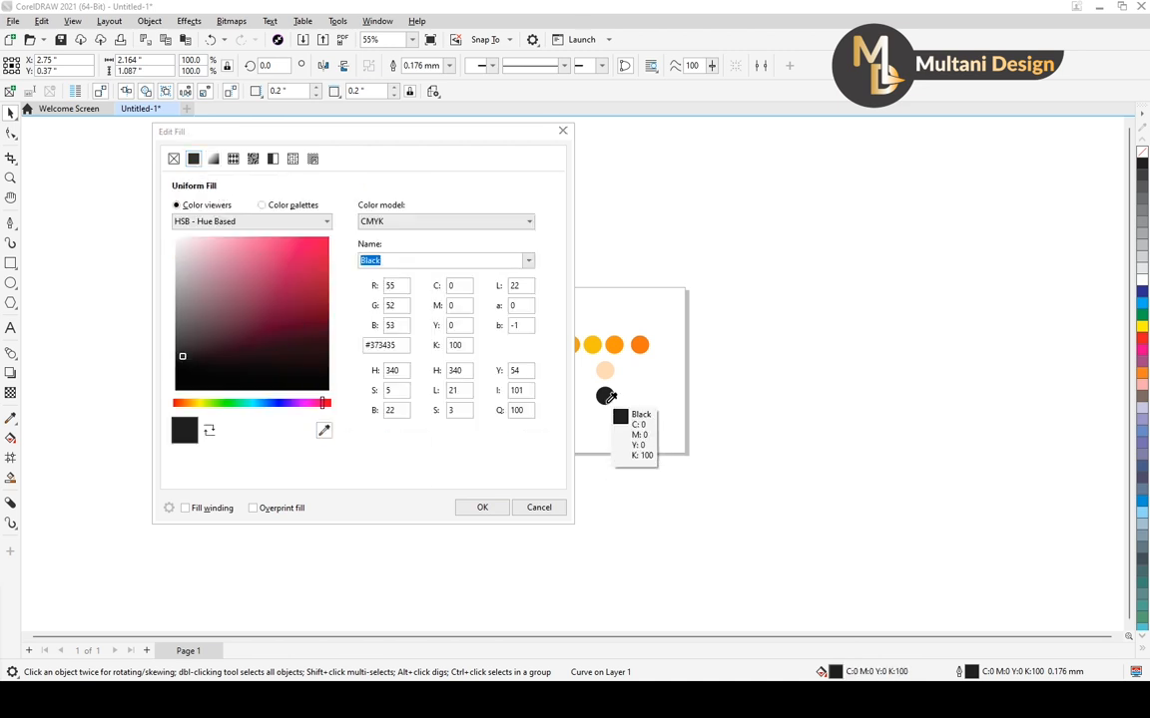
left_click(606, 396)
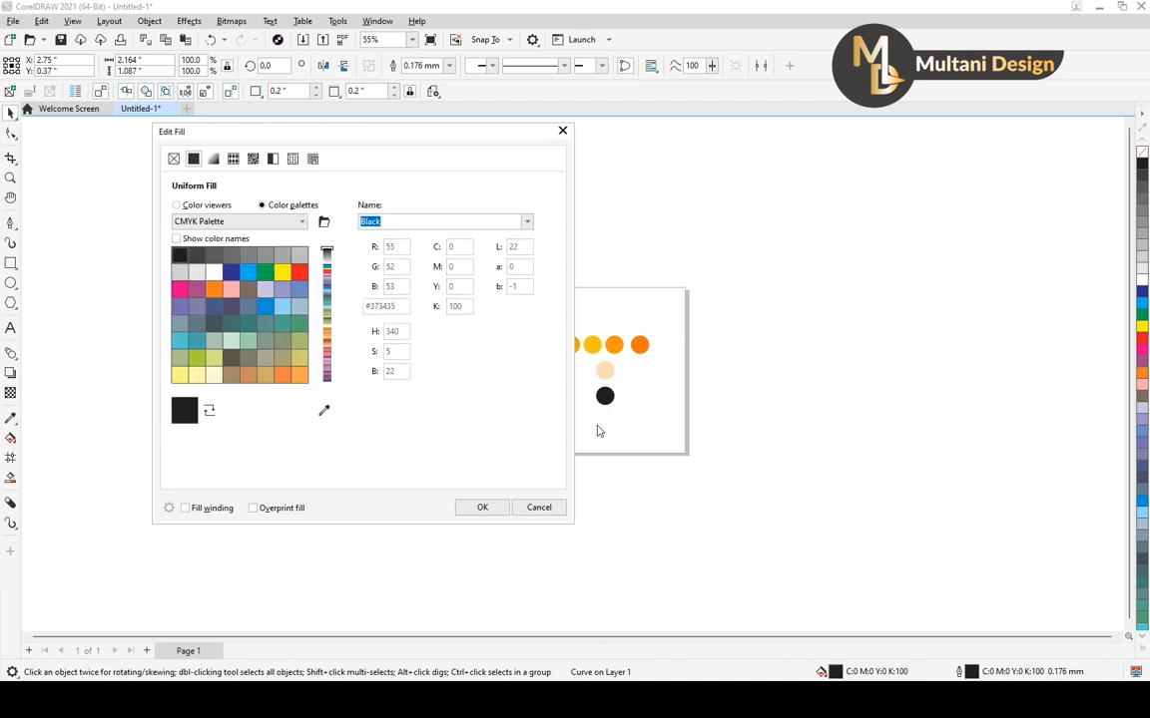
left_click(482, 507)
Shorten the striped sections and dividing lines together from their top edge to an overall height of about 2.58 inches
scroll(449, 454, "up", 4)
scroll(433, 448, "down", 4)
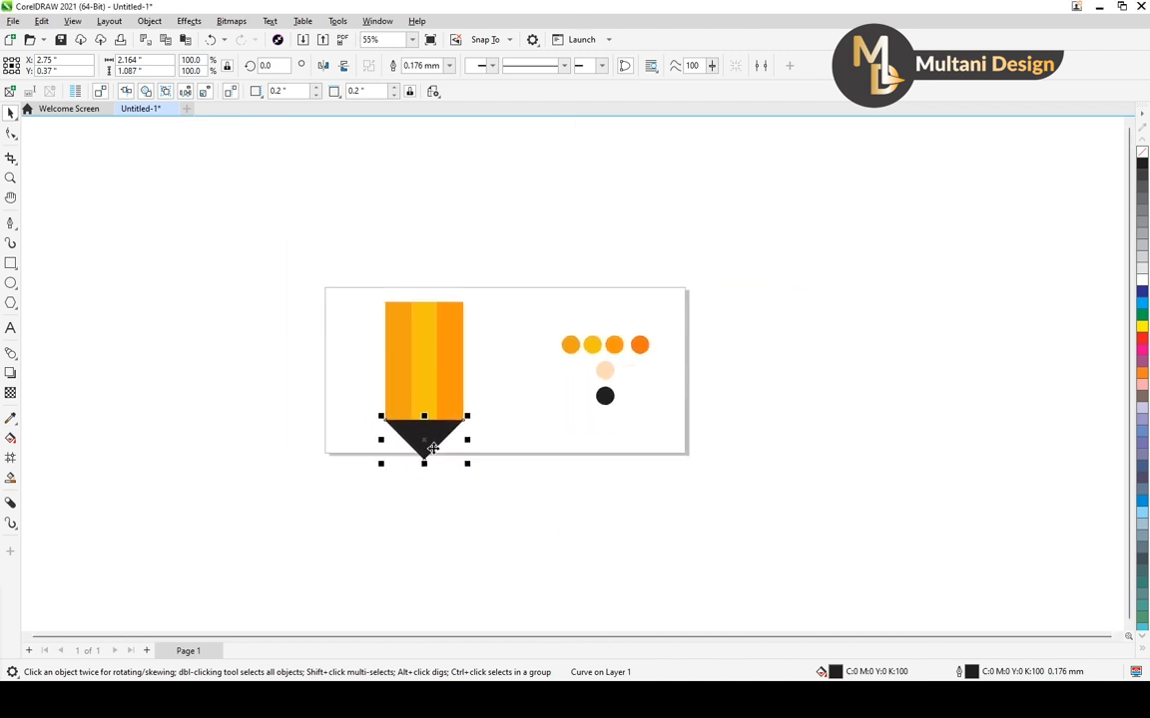
left_click_drag(352, 256, 497, 454)
left_click_drag(423, 290, 416, 337)
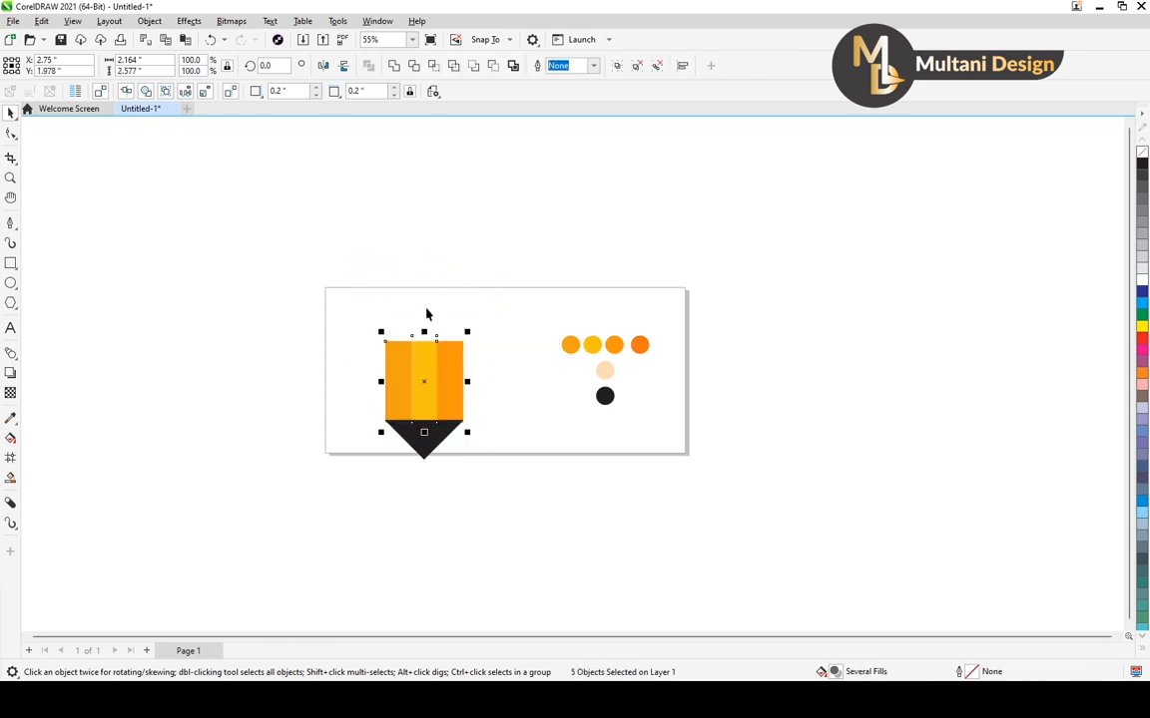
Nudge the black triangle straight down to Y 0.295 inches so its top edge meets the bottom ends of the orange stripes
left_click(472, 400)
scroll(433, 462, "up", 4)
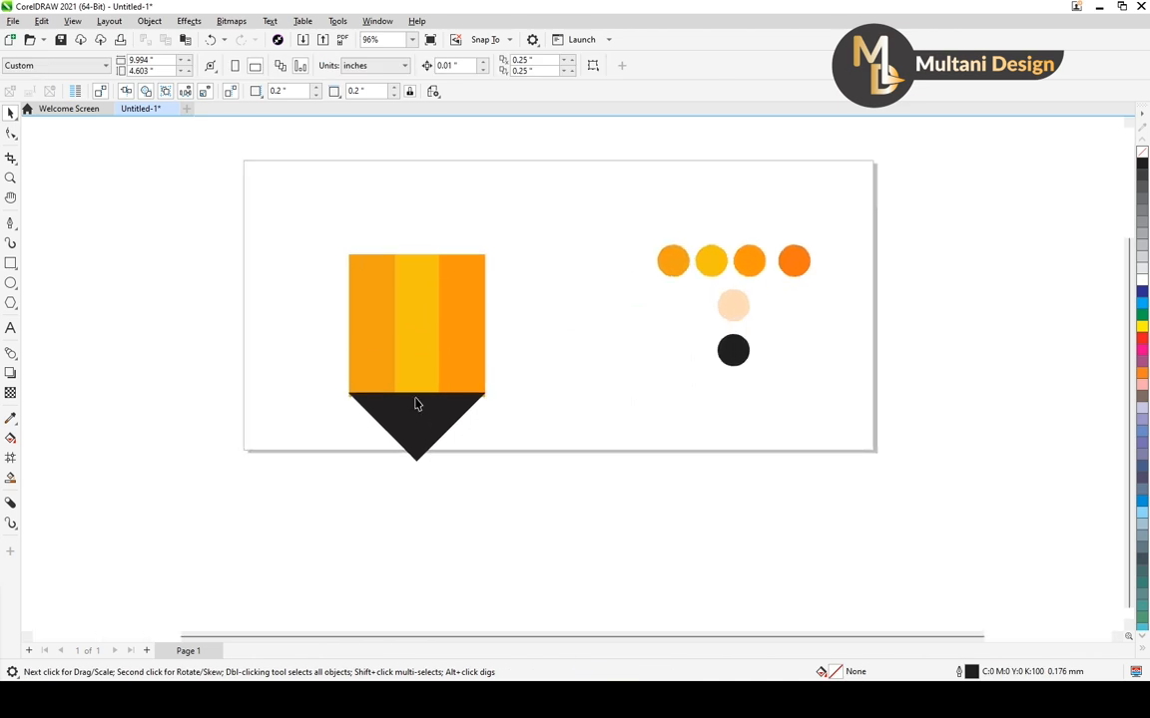
scroll(469, 424, "down", 1)
scroll(390, 428, "up", 3)
left_click(429, 411)
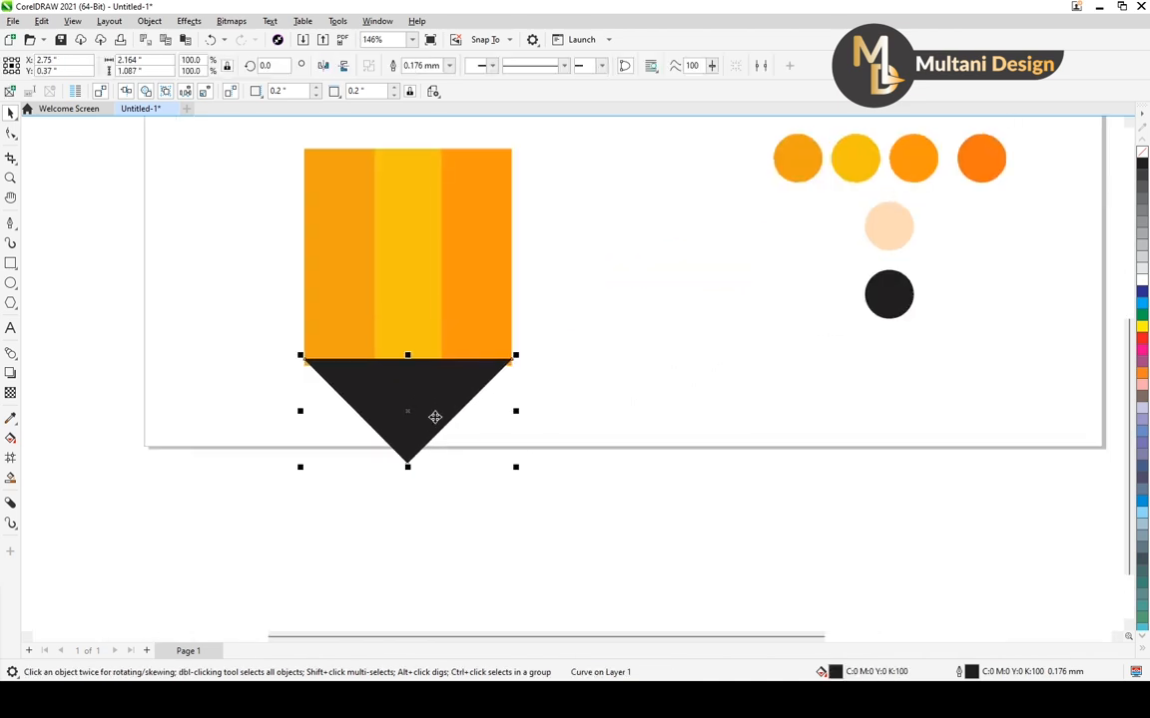
scroll(435, 418, "up", 5)
key("Down")
key("Down")
key("Down")
key("Down")
key("Down")
key("Down")
key("Down")
key("Down")
key("Down")
key("Down")
key("Down")
key("Down")
key("Down")
key("Down")
key("Down")
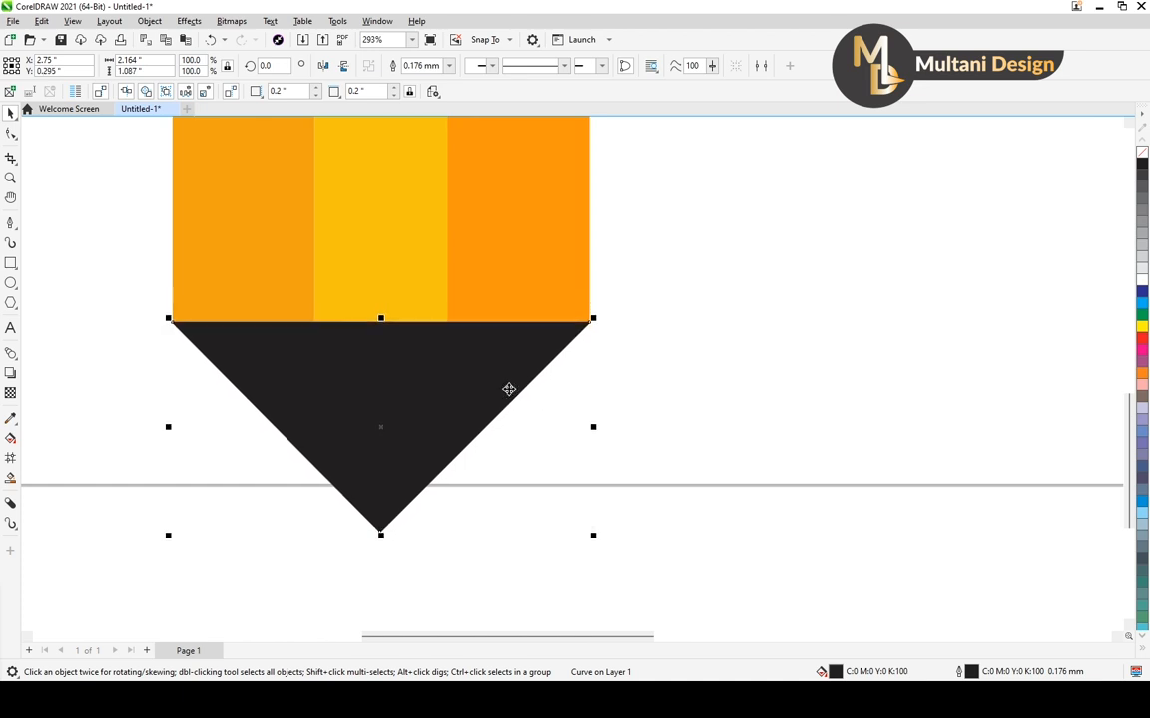
scroll(508, 388, "down", 9)
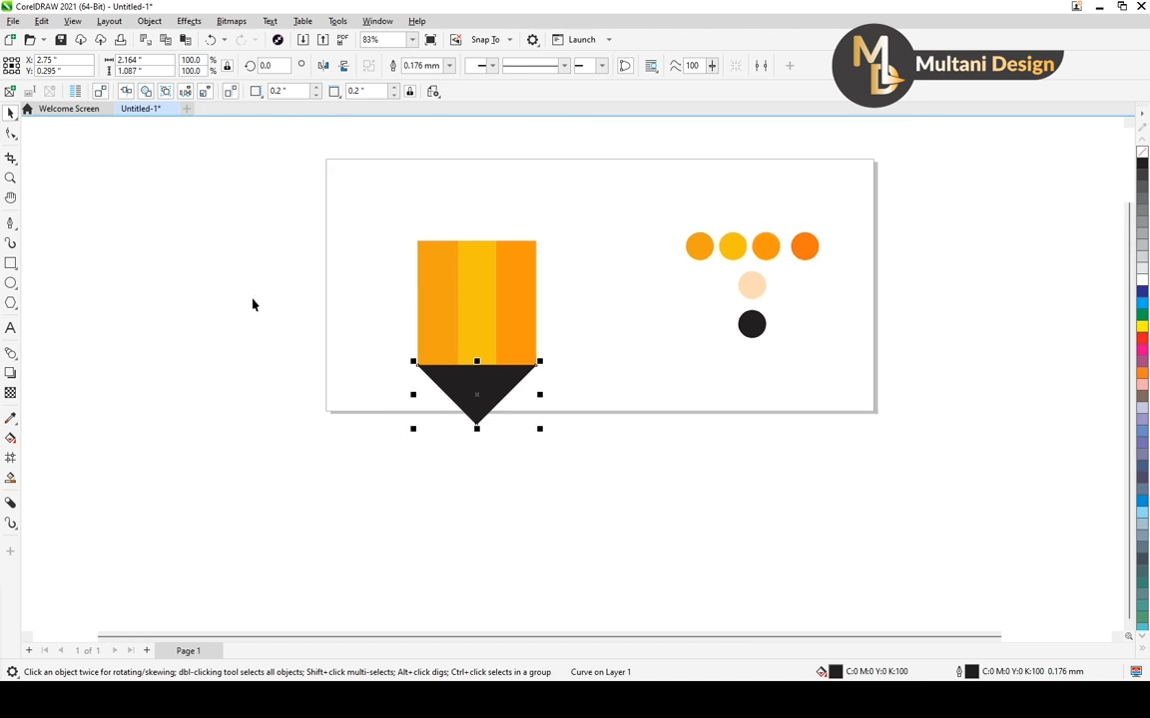
With the Pen tool, draw a closed slant-bottomed shape about 1.08 by 1.36 inches over the right half of the striped body's top
left_click(12, 223)
left_click(47, 265)
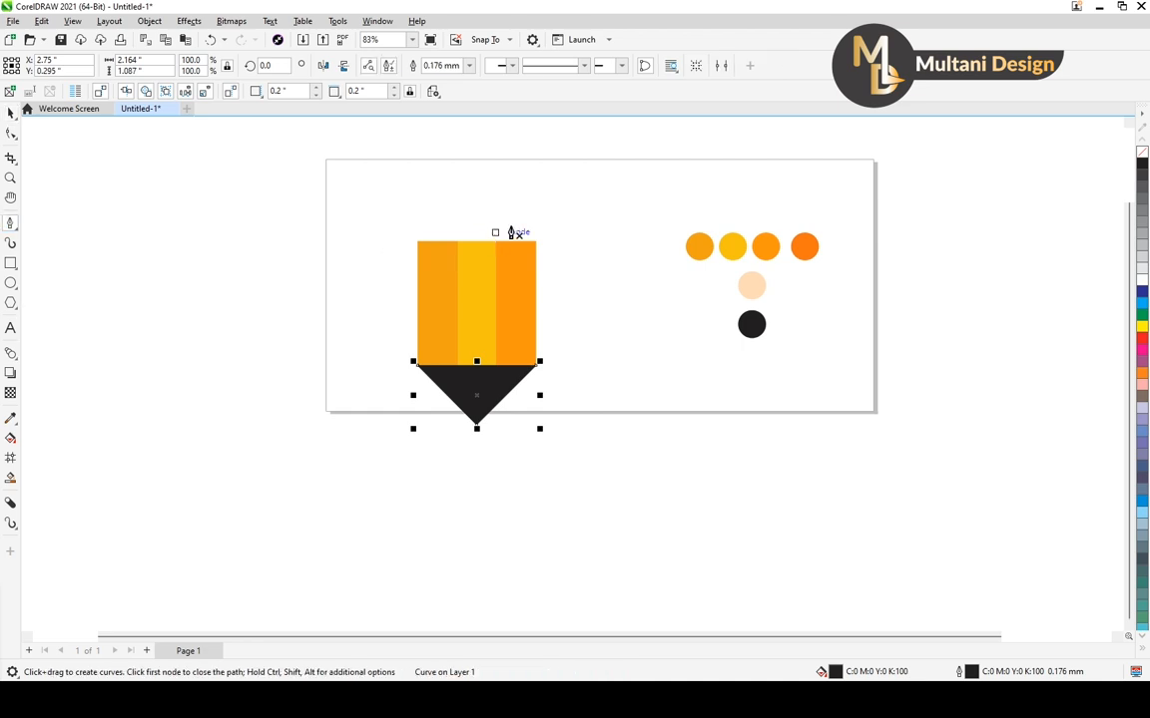
left_click(535, 204)
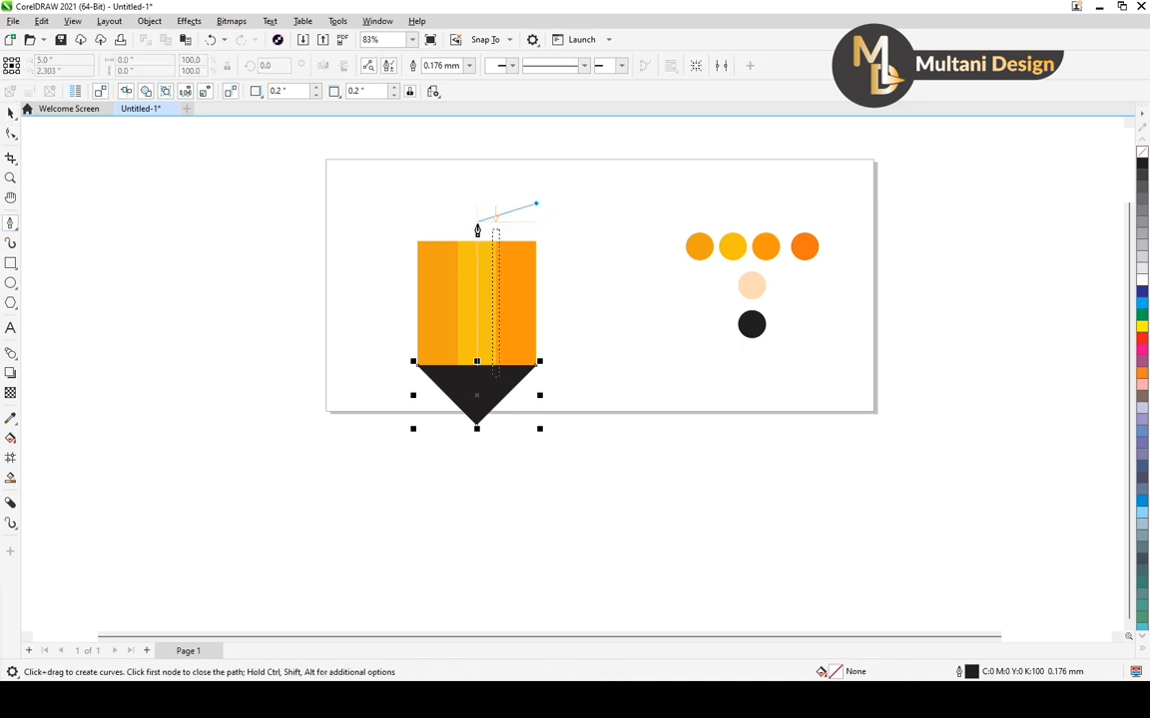
double_click(535, 270)
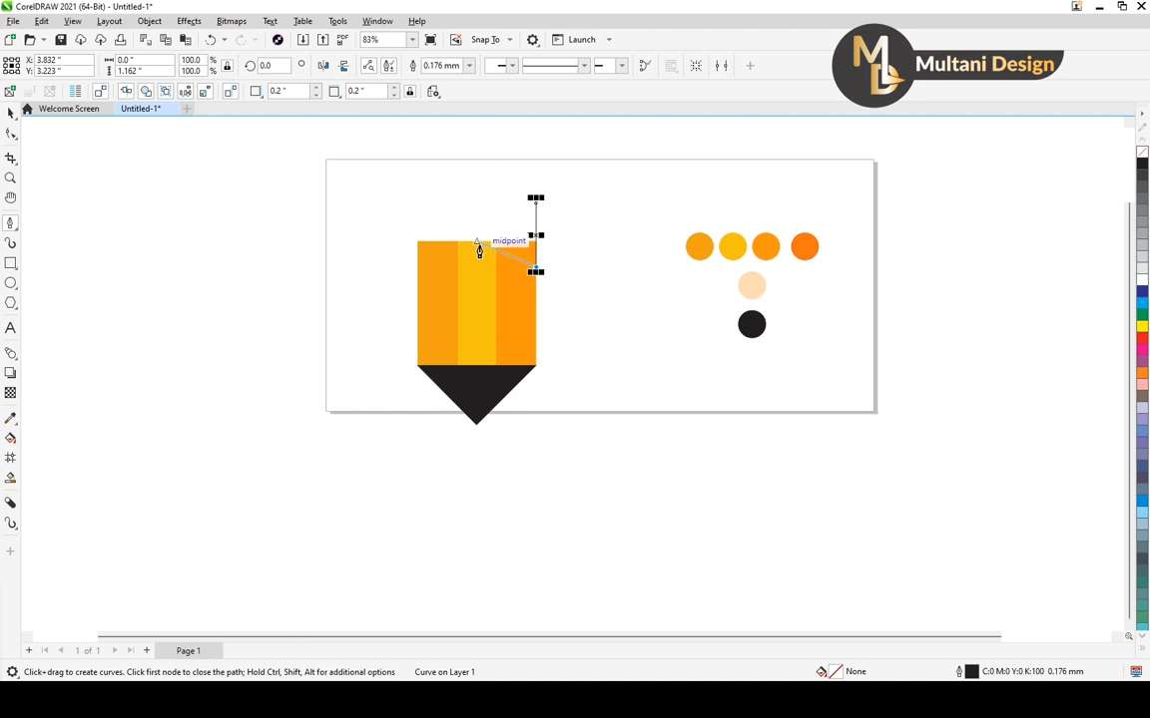
left_click(478, 243)
left_click(476, 190)
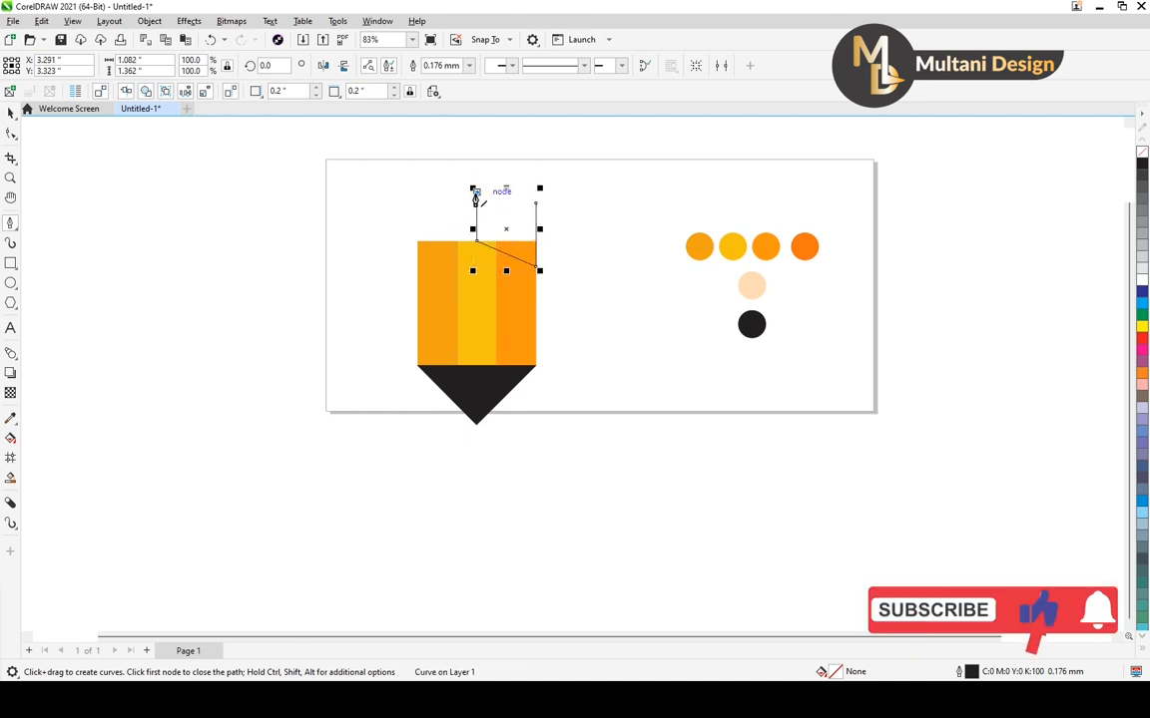
left_click(536, 191)
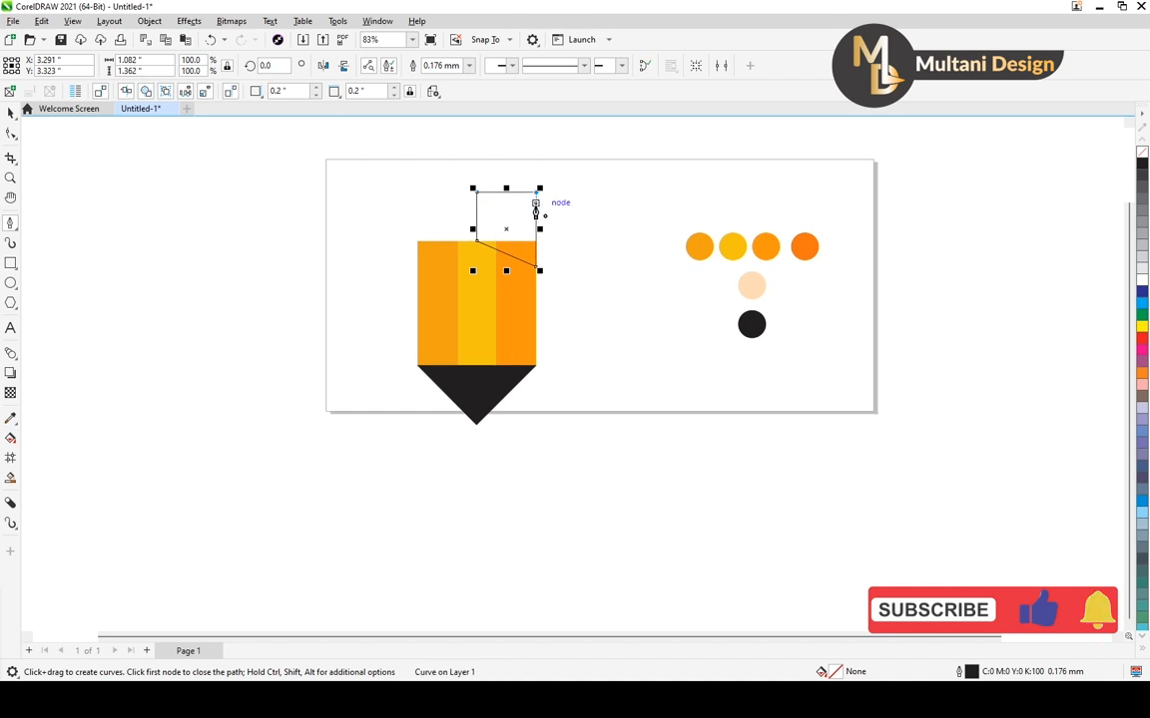
left_click(537, 269)
left_click(11, 111)
left_click(547, 225)
scroll(539, 228, "up", 3)
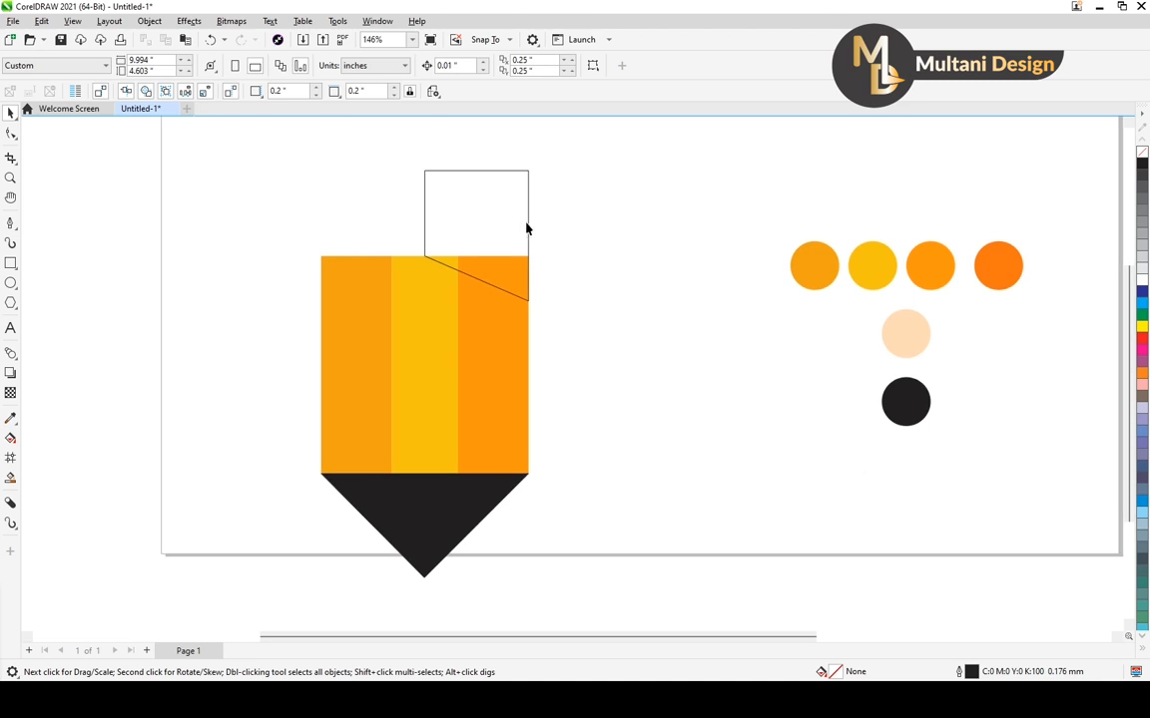
Create a horizontally mirrored copy of the slant-bottomed shape over the left half of the striped body's top
left_click(527, 228)
left_click_drag(536, 236, 536, 236)
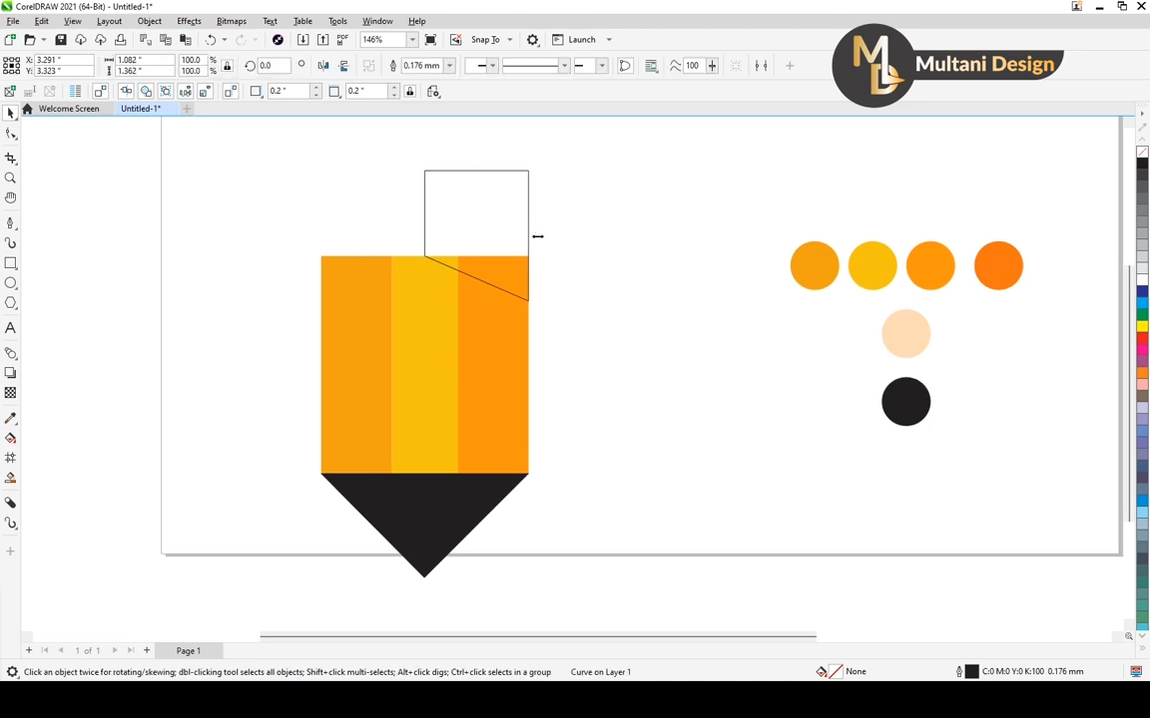
left_click_drag(537, 236, 352, 215)
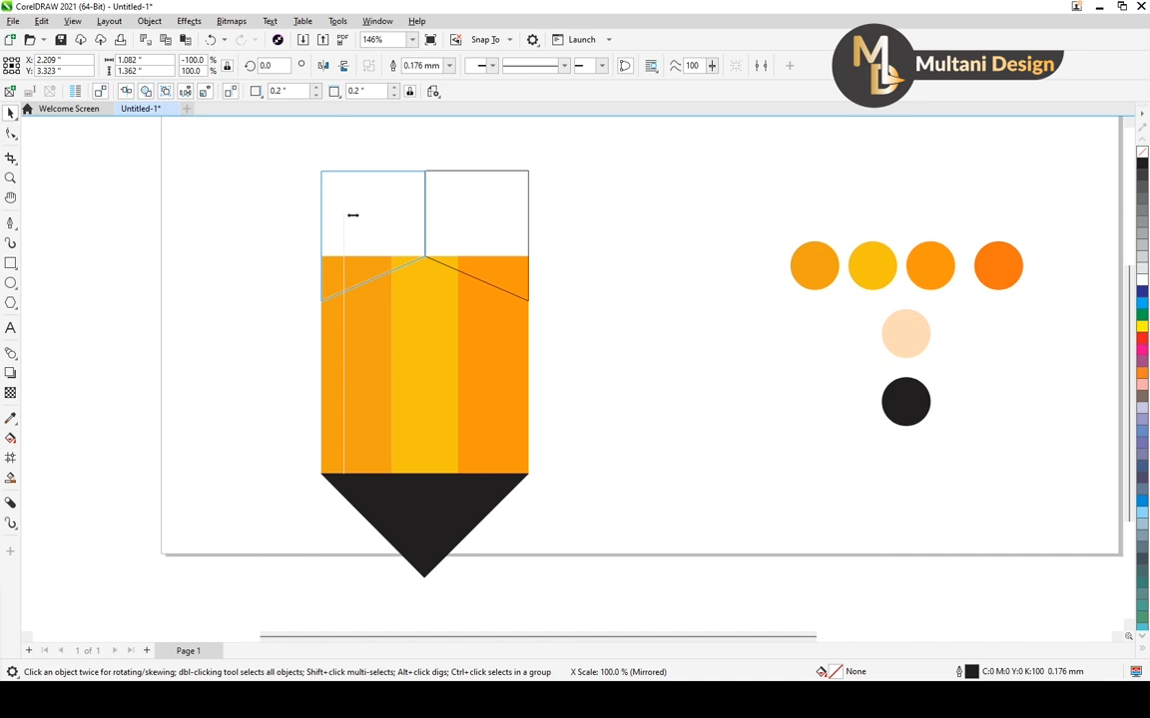
left_click_drag(352, 221, 358, 240)
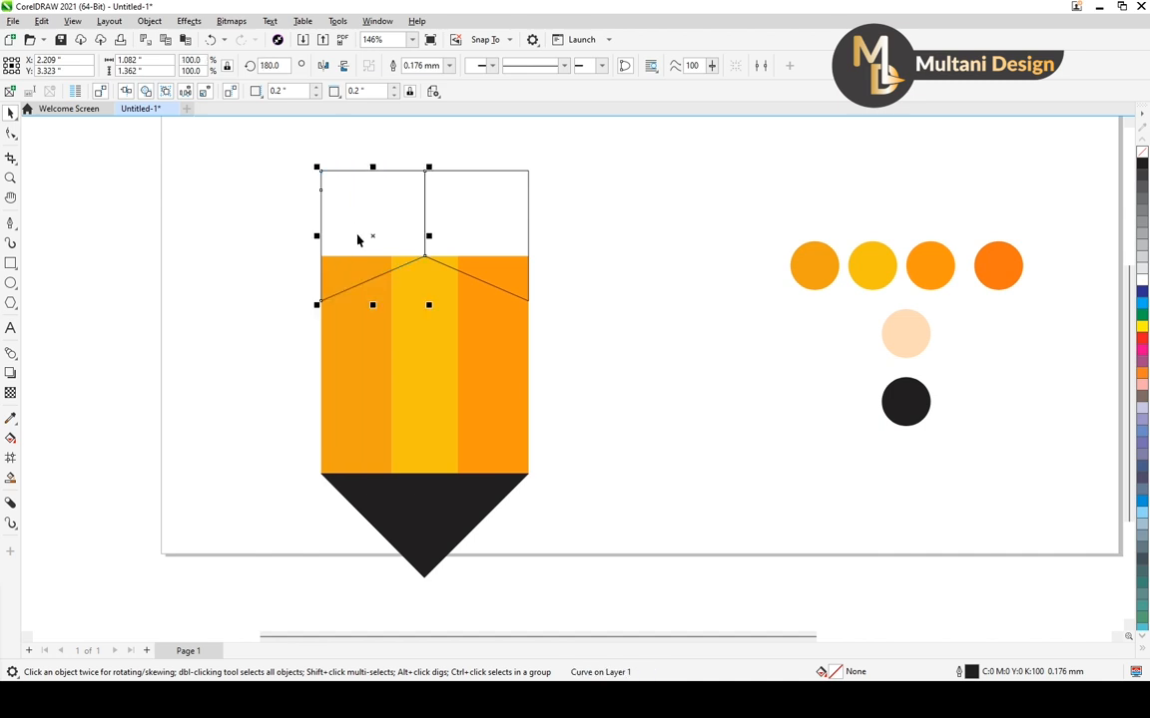
Weld the two mirrored slant-bottomed shapes into a single cap shape
left_click(632, 331)
left_click(529, 229)
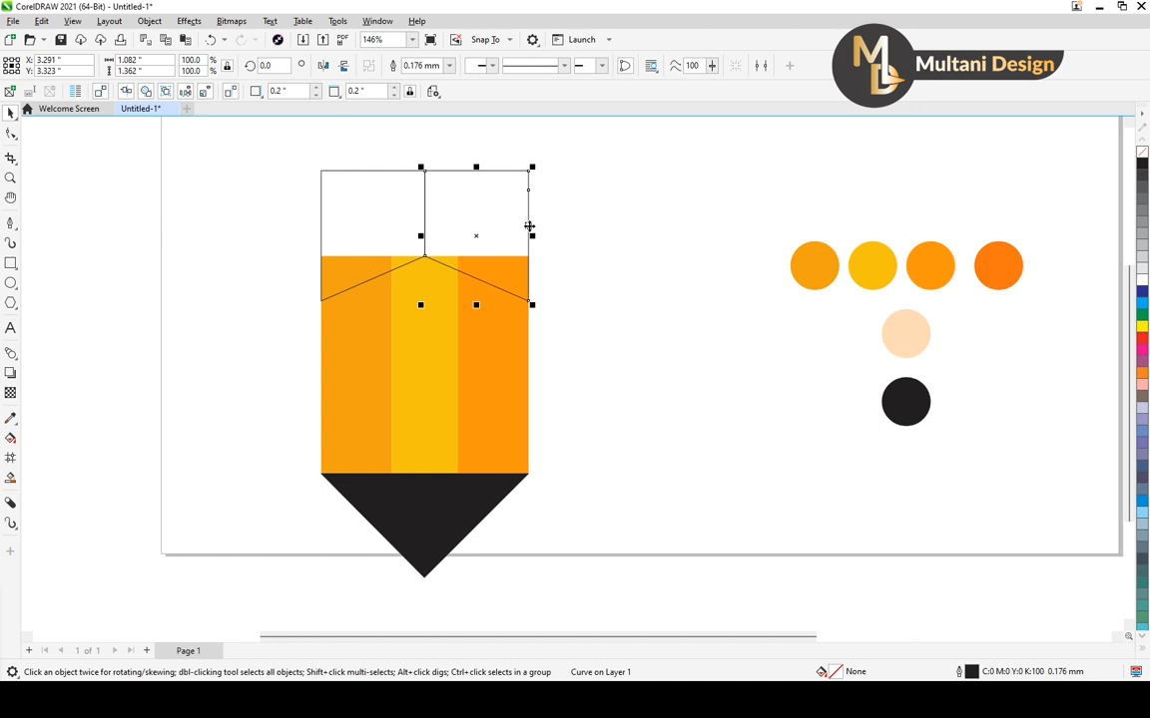
left_click(379, 177, "shift")
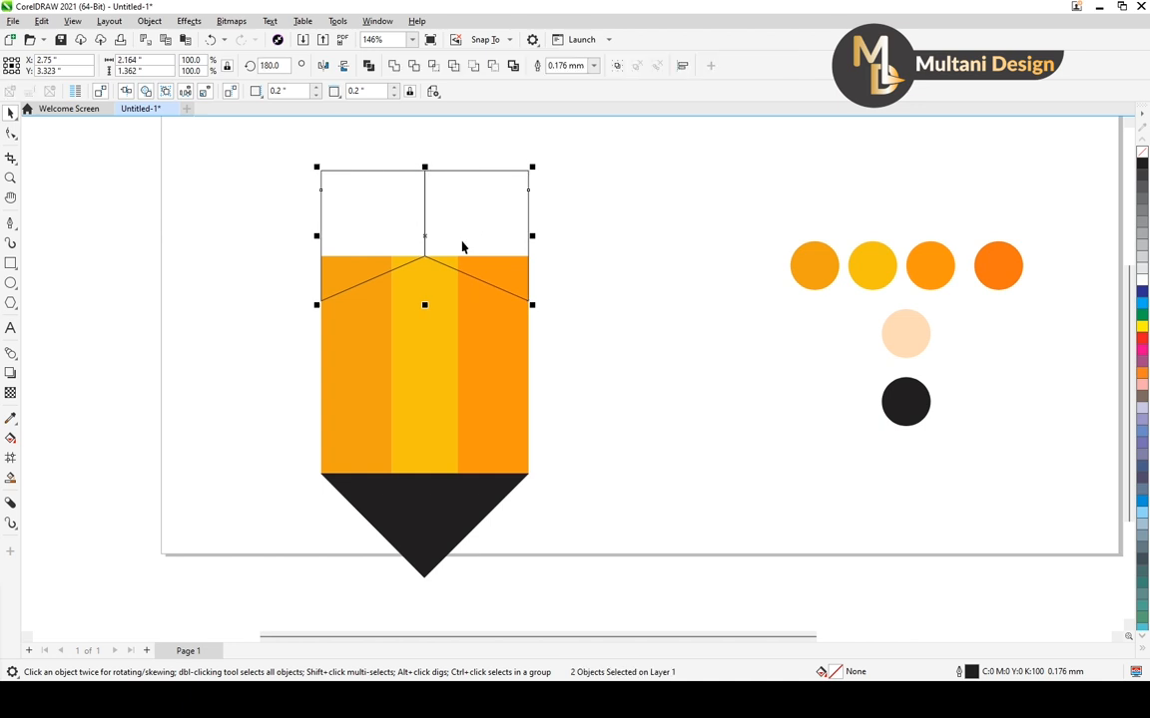
scroll(467, 240, "down", 2)
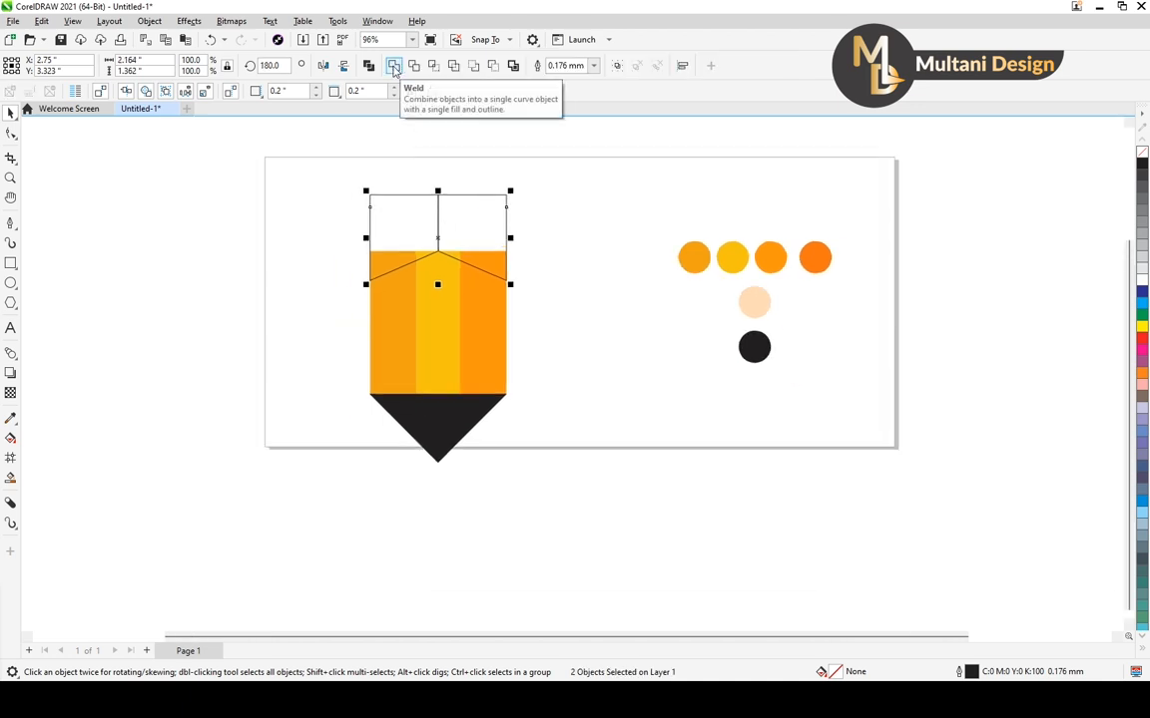
left_click(394, 68)
left_click(523, 252)
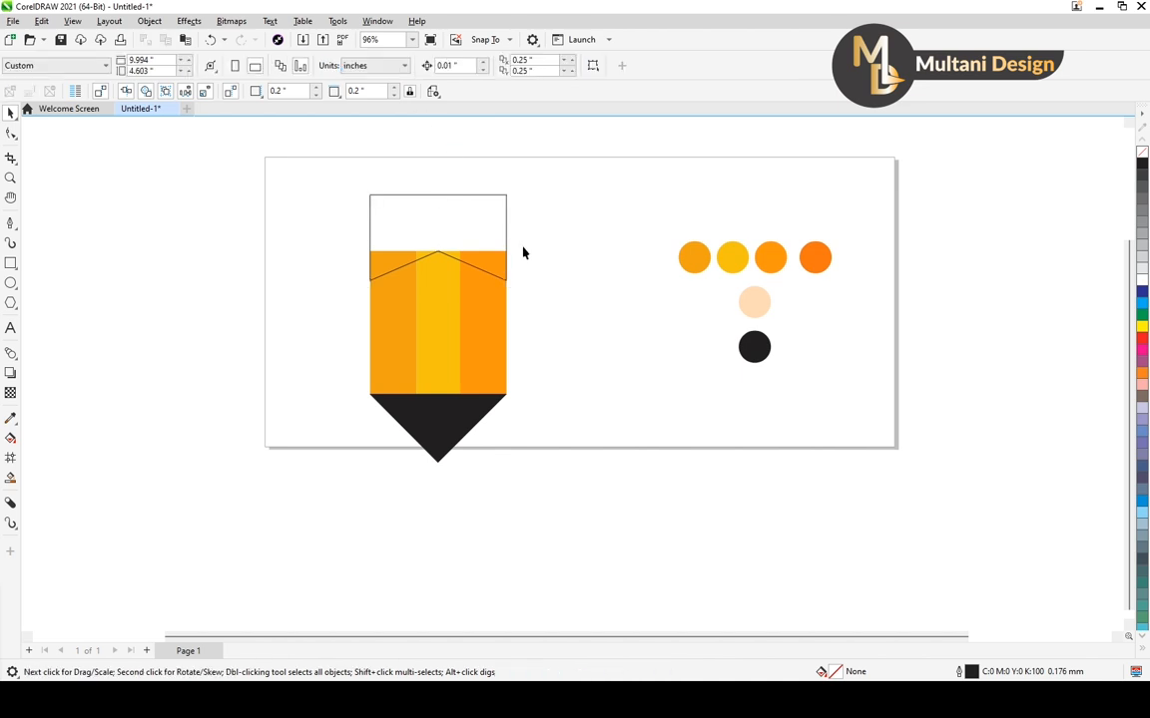
Give the welded cap shape a uniform black fill of C75 M68 Y65 K90
left_click(505, 235)
scroll(596, 387, "up", 1)
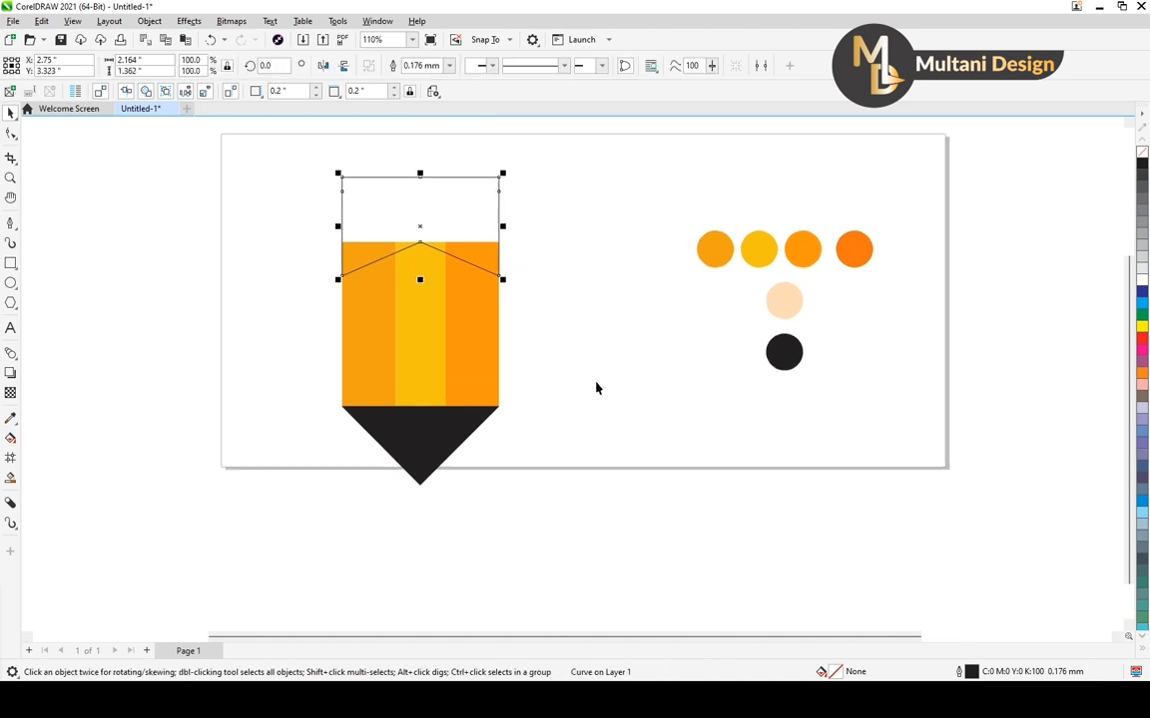
scroll(596, 389, "down", 2)
key("F11")
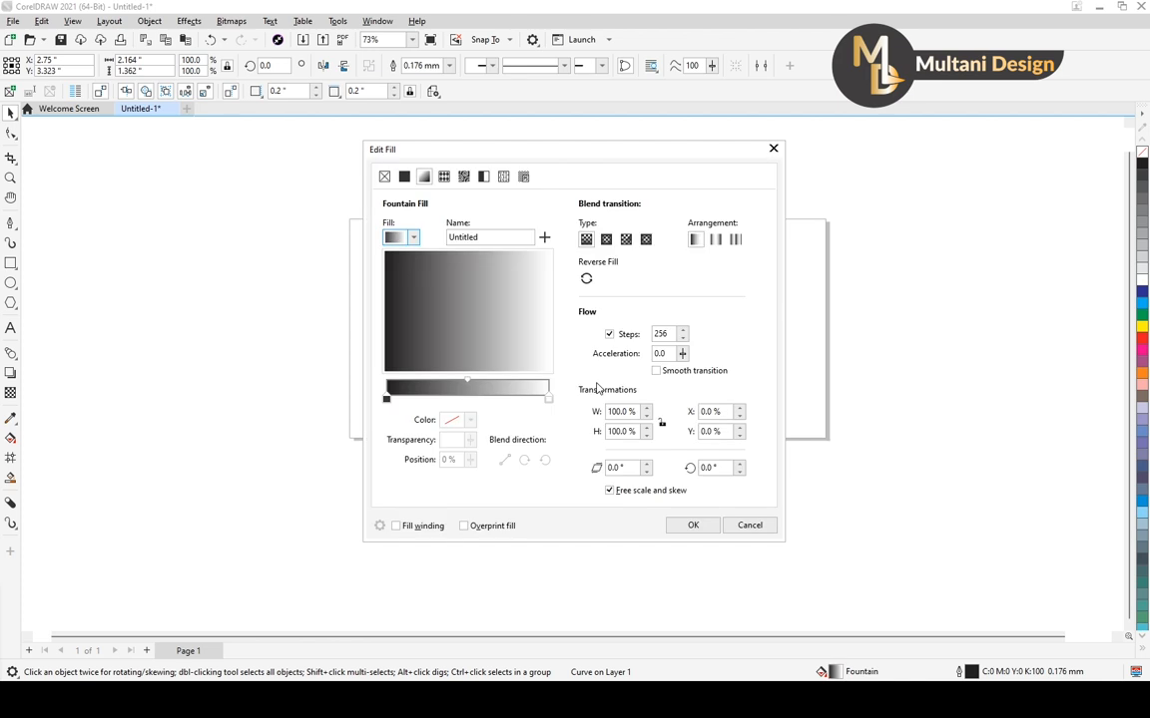
left_click(404, 176)
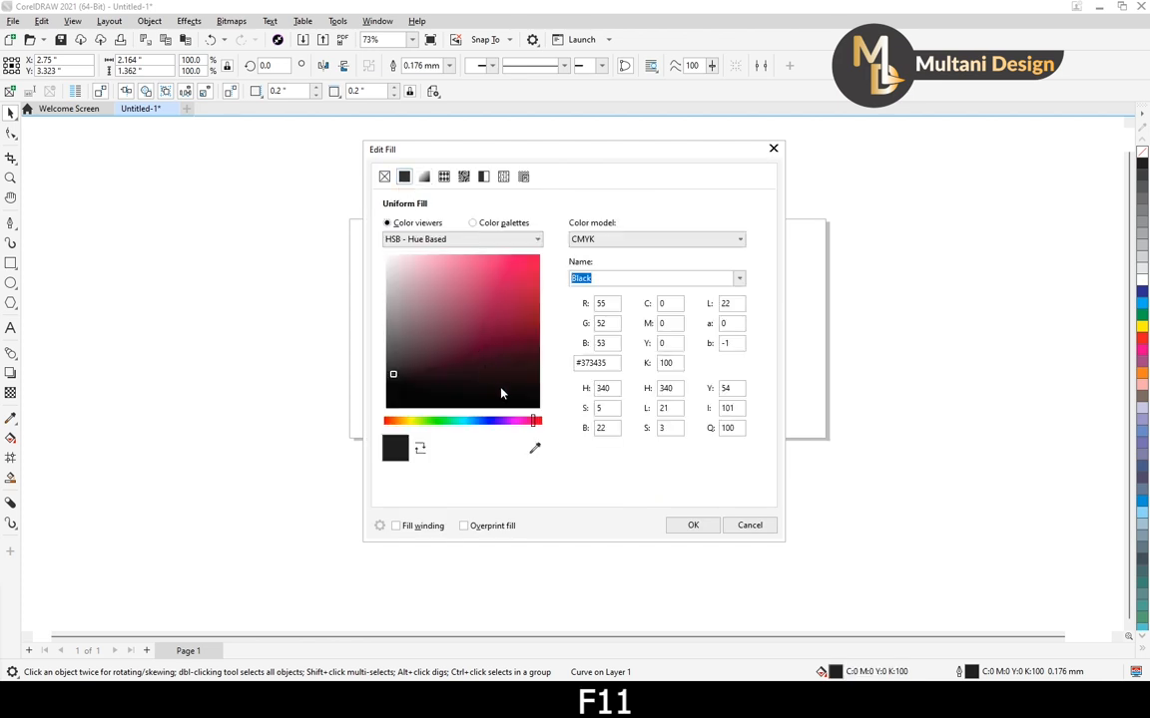
left_click(693, 525)
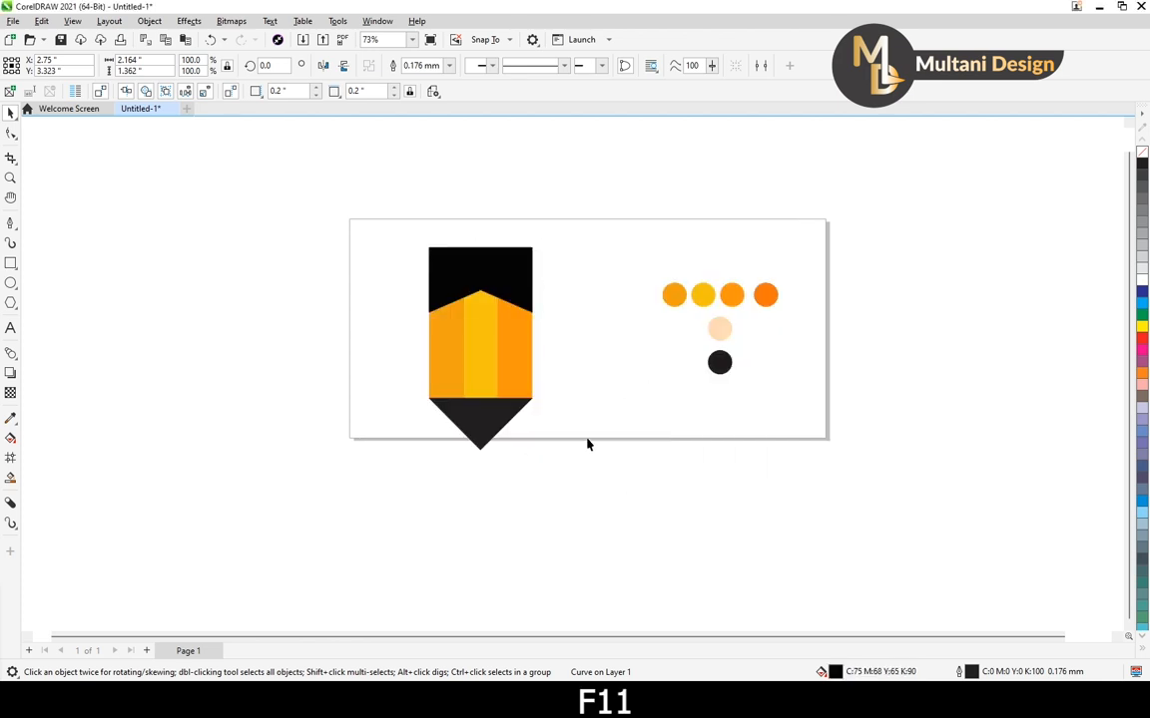
With the Shape tool, raise the black cap's two lower outer corner nodes together so its lower edge has a shallower peak
scroll(499, 291, "up", 2)
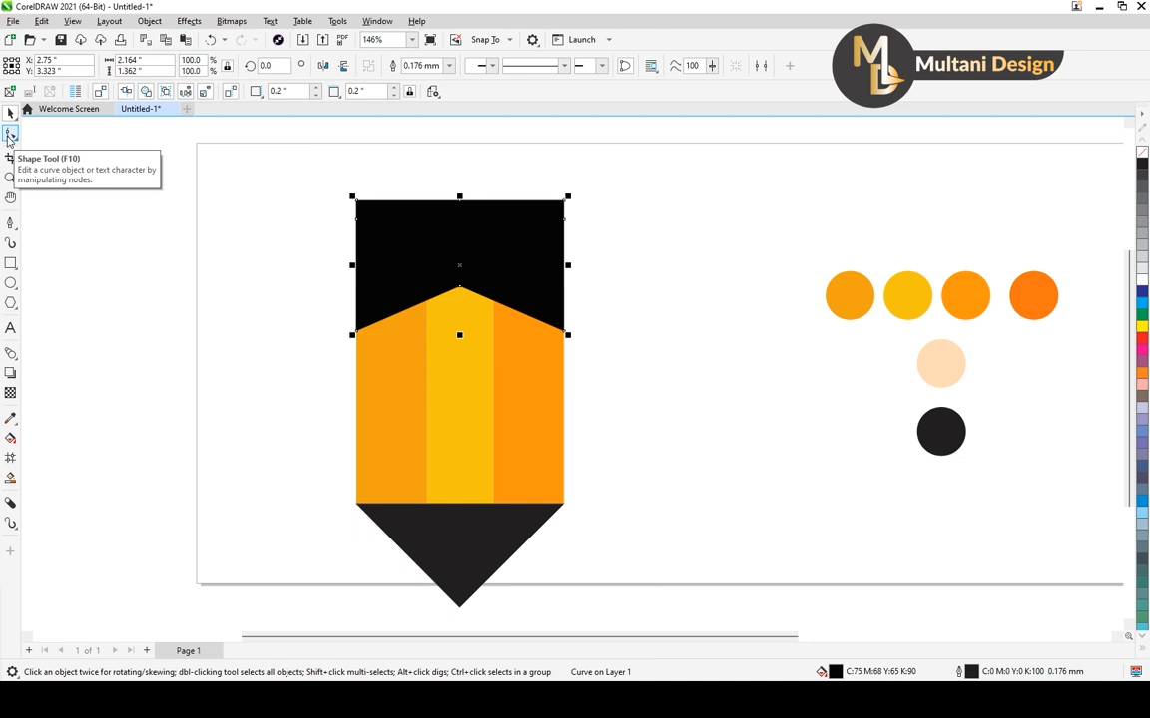
left_click(10, 137)
left_click(45, 131)
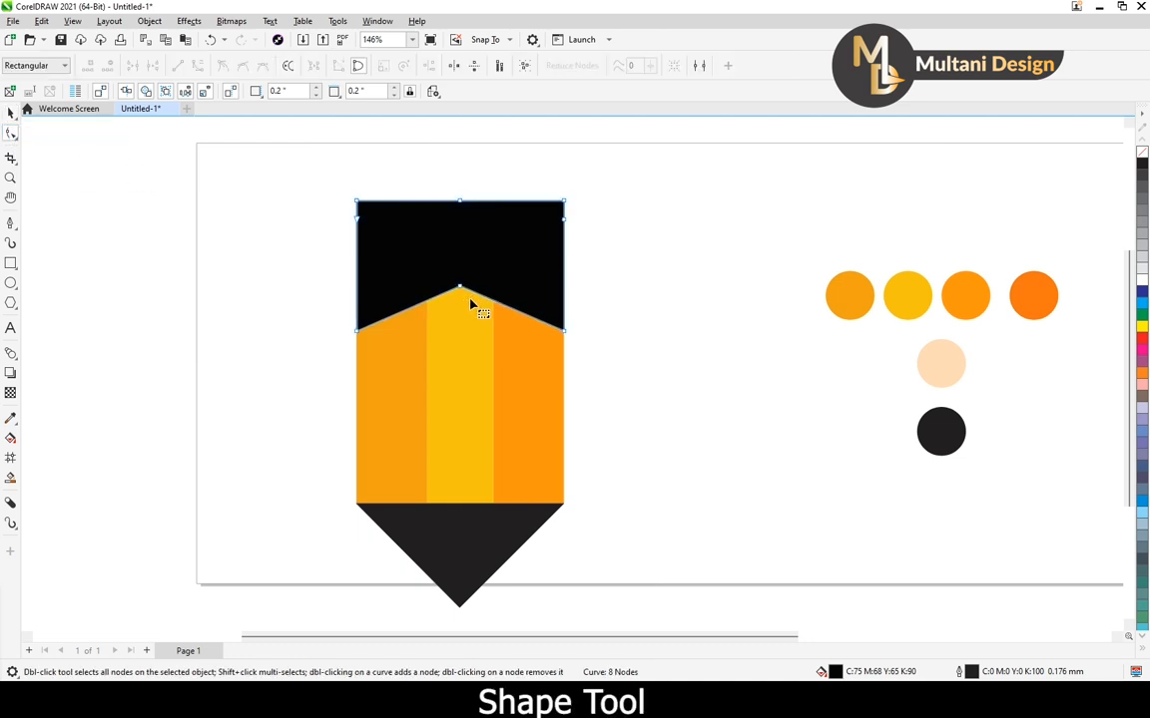
scroll(471, 304, "up", 2)
left_click_drag(243, 253, 402, 389)
mouse_move(290, 301)
left_mouse_down()
mouse_move(416, 374)
mouse_move(645, 407)
left_mouse_up()
key("Up")
key("Up")
key("Up")
key("Up")
key("Up")
key("Up")
key("Up")
key("Up")
key("Up")
key("Up")
key("Up")
key("Up")
key("Up")
key("Up")
key("Up")
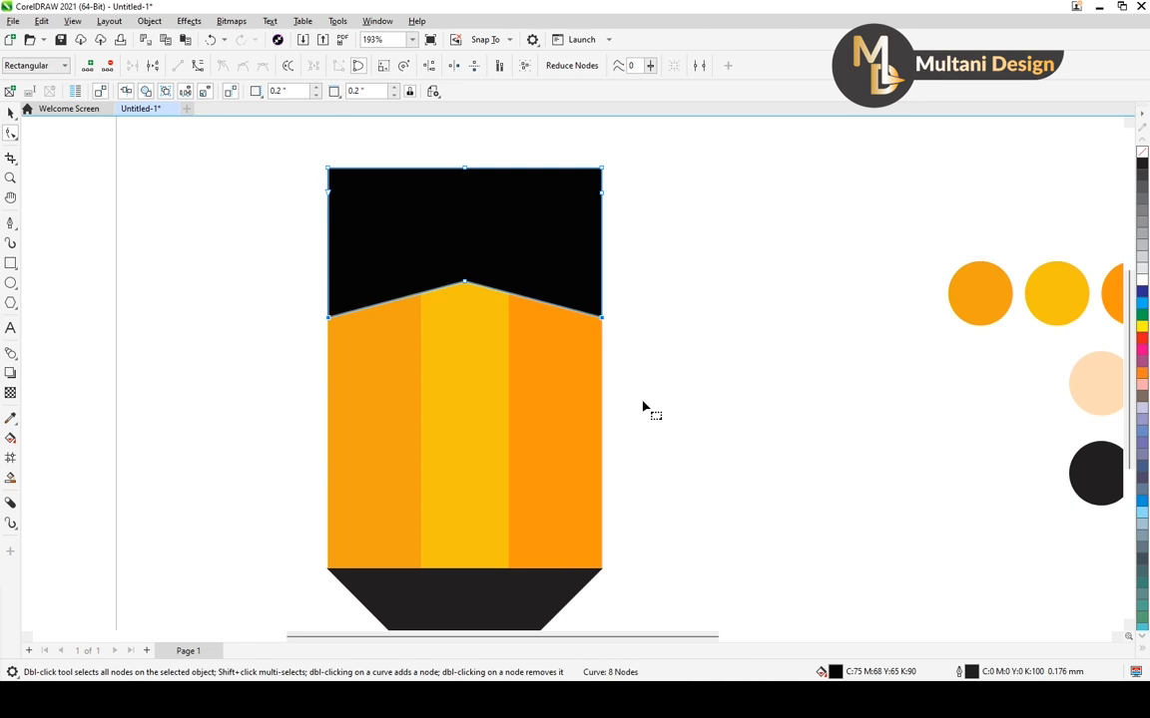
scroll(619, 369, "down", 4)
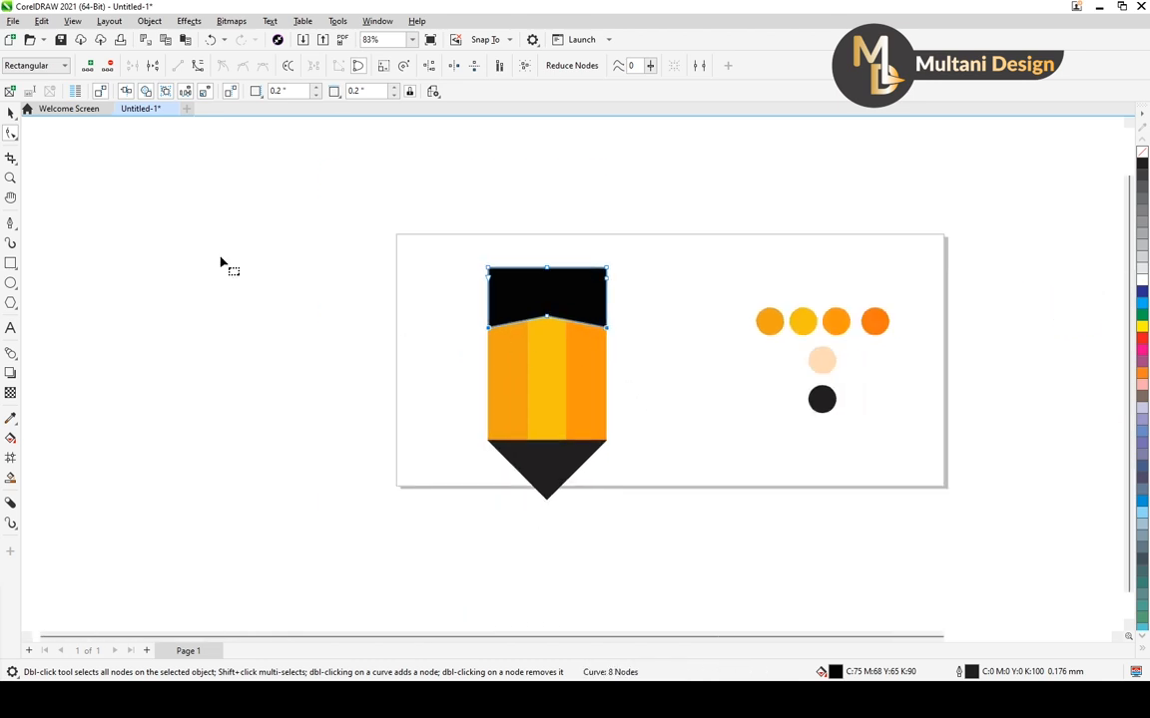
left_click(11, 113)
left_click(439, 341)
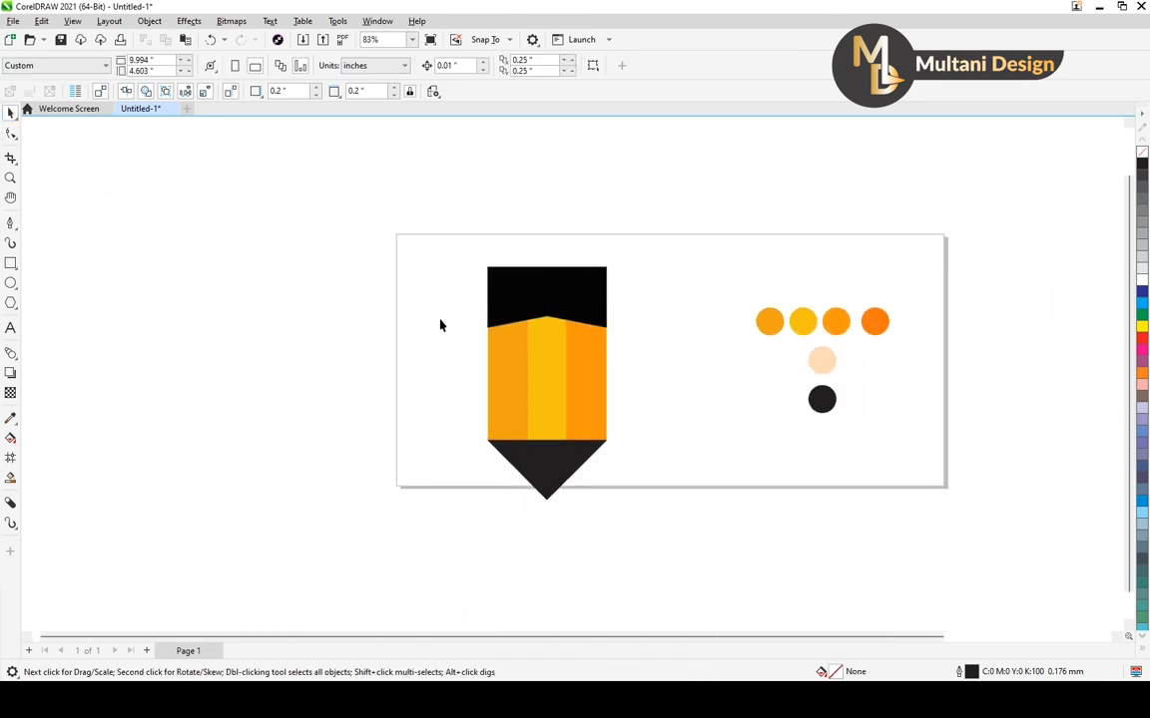
scroll(440, 325, "down", 1)
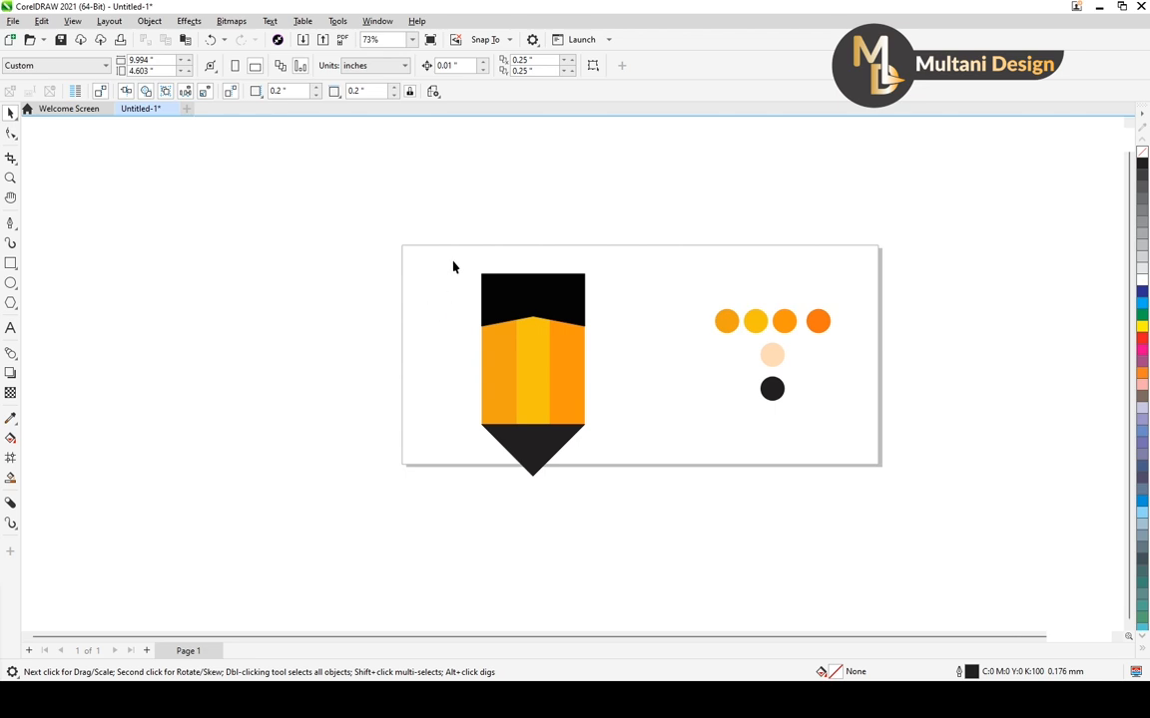
With the Pen tool, draw a closed wide upward-pointing triangle about 3.51 by 0.74 inches in the empty area beside the page
left_click(11, 224)
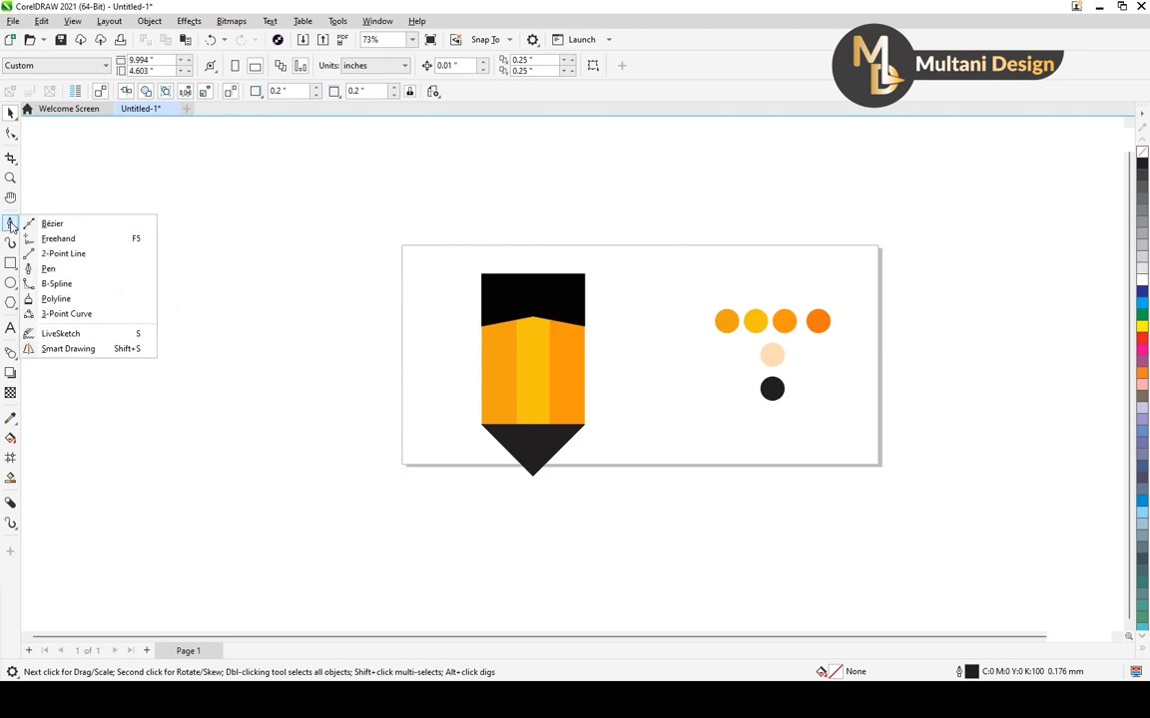
left_click(49, 271)
left_click(185, 307)
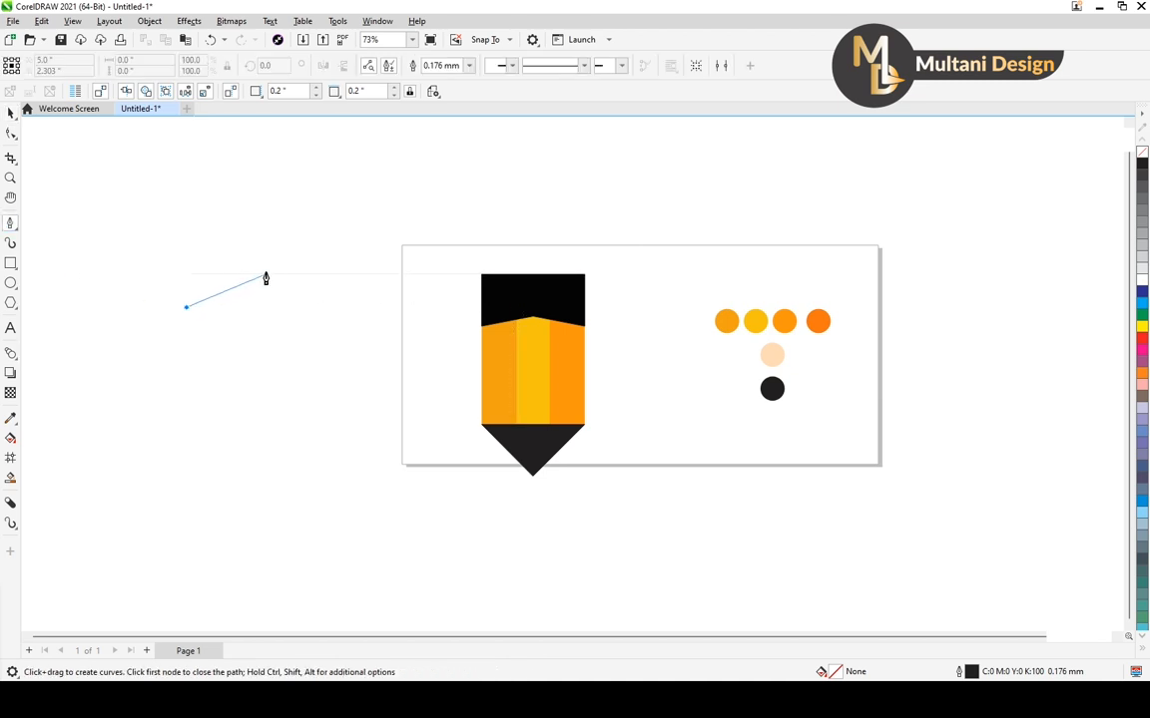
left_click(266, 275)
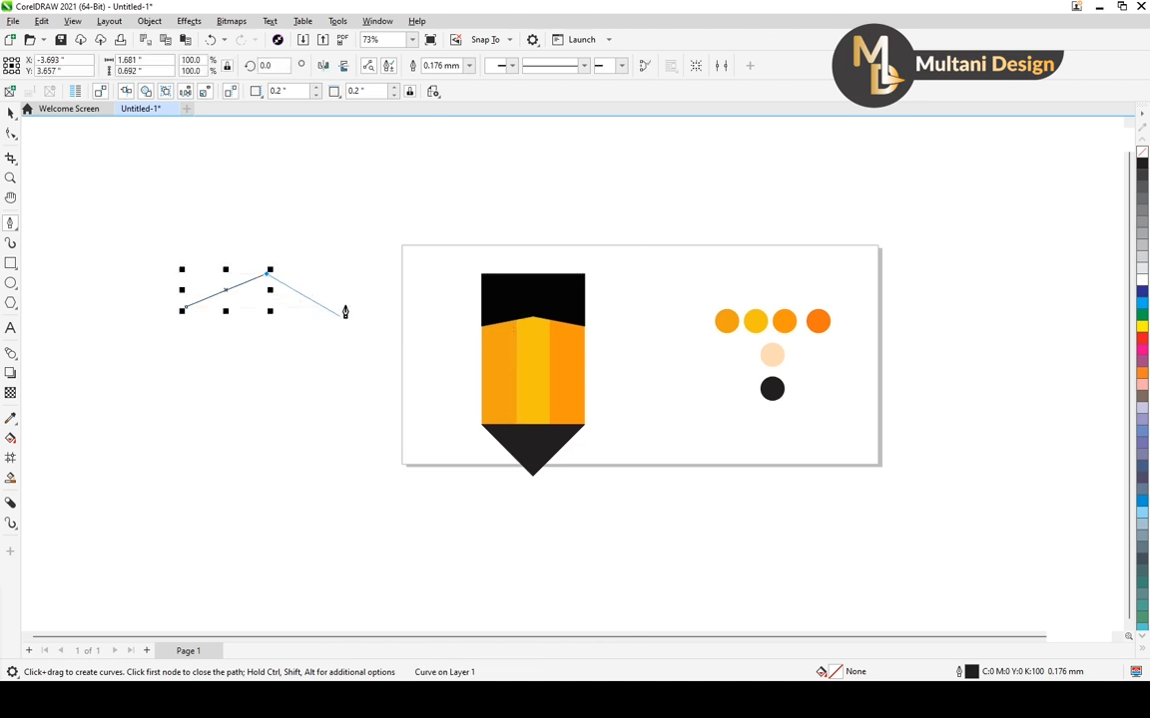
left_click(356, 313)
left_click(185, 311)
left_click(11, 113)
left_click(267, 312)
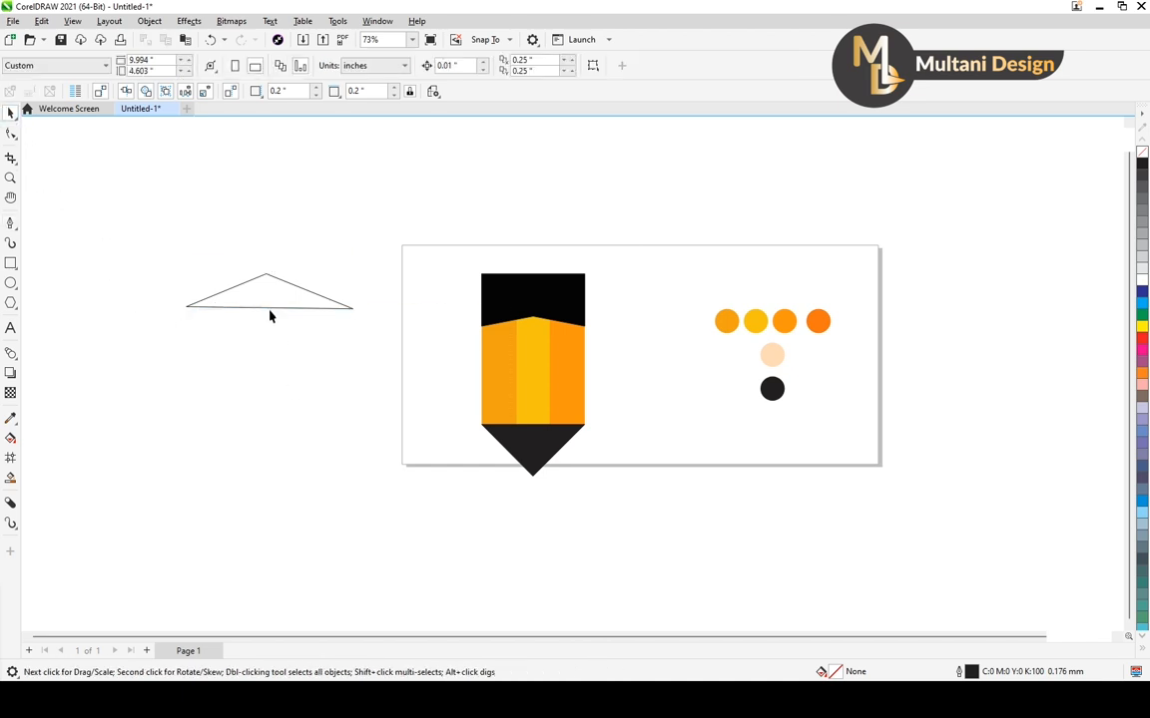
Move the outlined triangle onto the top edge of the black cap, centred horizontally on the pencil body
left_click(268, 309)
mouse_move(268, 293)
left_mouse_down()
mouse_move(285, 305)
mouse_move(521, 241)
mouse_move(531, 256)
mouse_move(505, 285)
mouse_move(526, 301)
mouse_move(508, 306)
left_mouse_up()
scroll(538, 261, "up", 4)
scroll(423, 303, "up", 3)
scroll(429, 314, "up", 3)
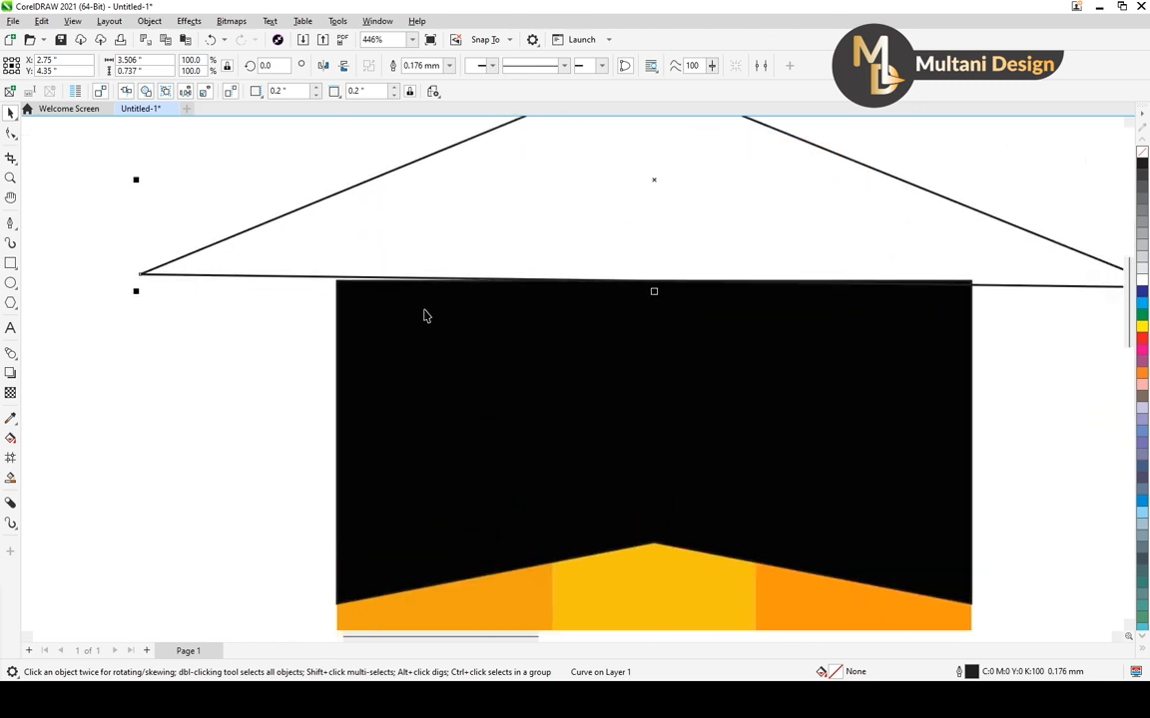
scroll(426, 315, "down", 5)
scroll(784, 308, "up", 3)
scroll(785, 308, "down", 2)
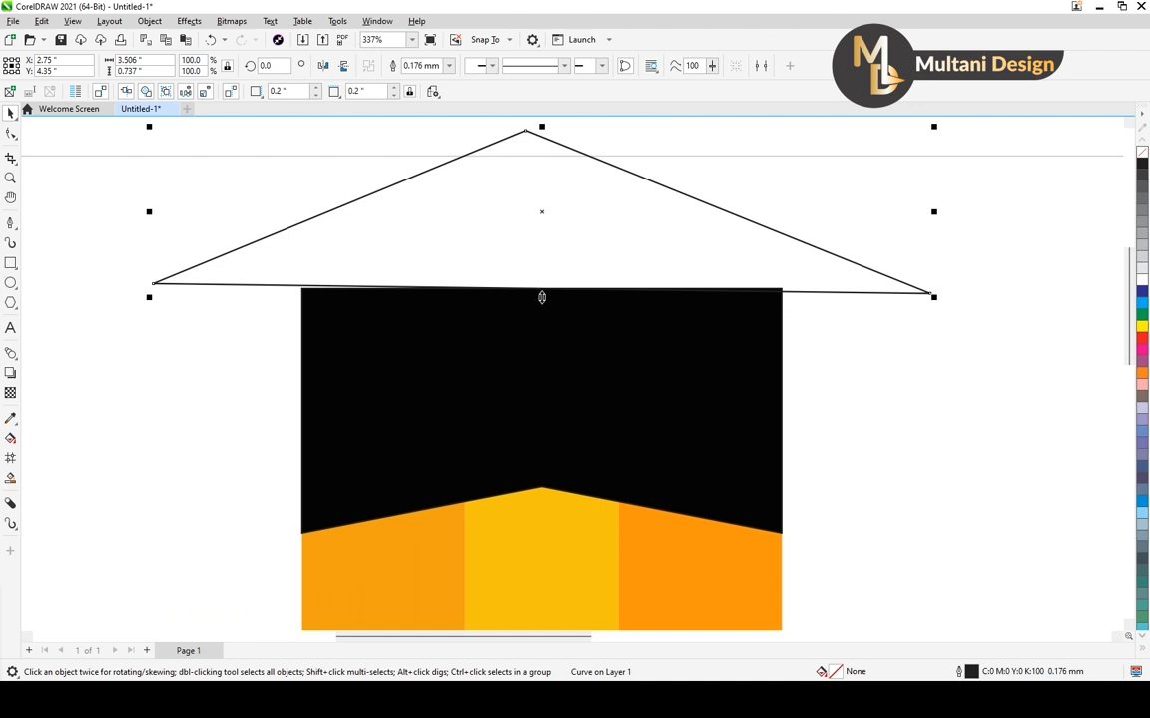
mouse_move(541, 296)
left_mouse_down()
mouse_move(555, 254)
mouse_move(544, 296)
left_mouse_up()
With the Shape tool, level the triangle's two base corner nodes so its lower edge runs flat along the black cap's top edge
scroll(585, 262, "down", 1)
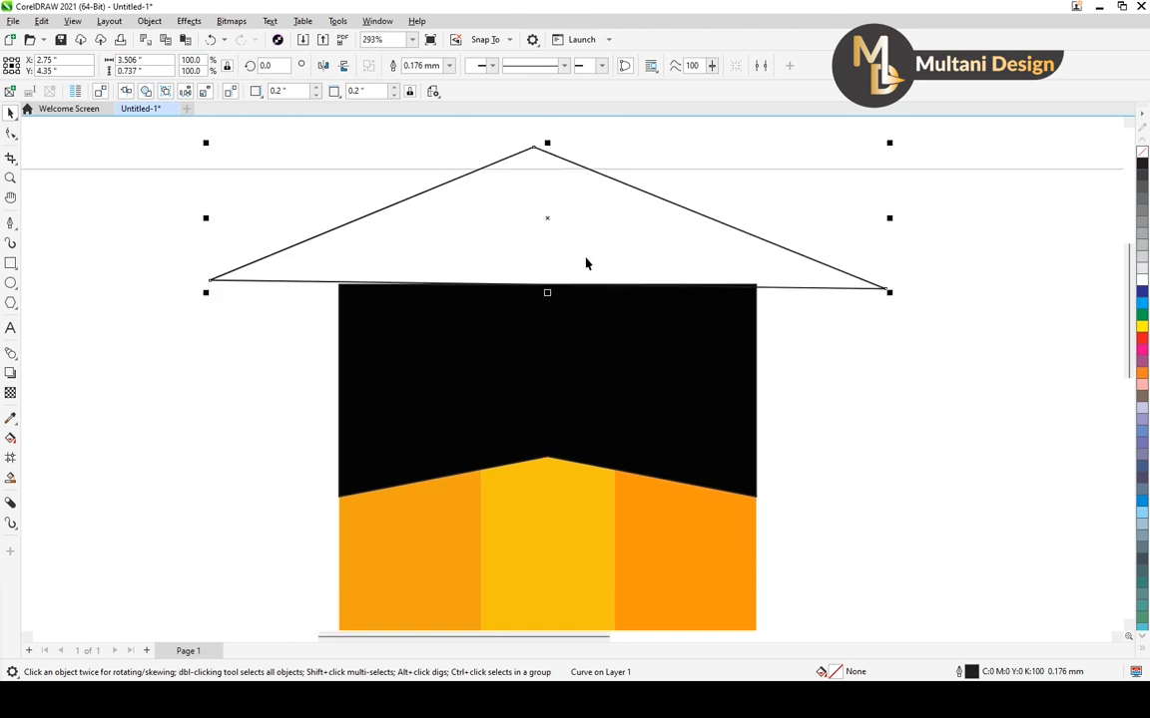
left_click(10, 133)
left_click(47, 139)
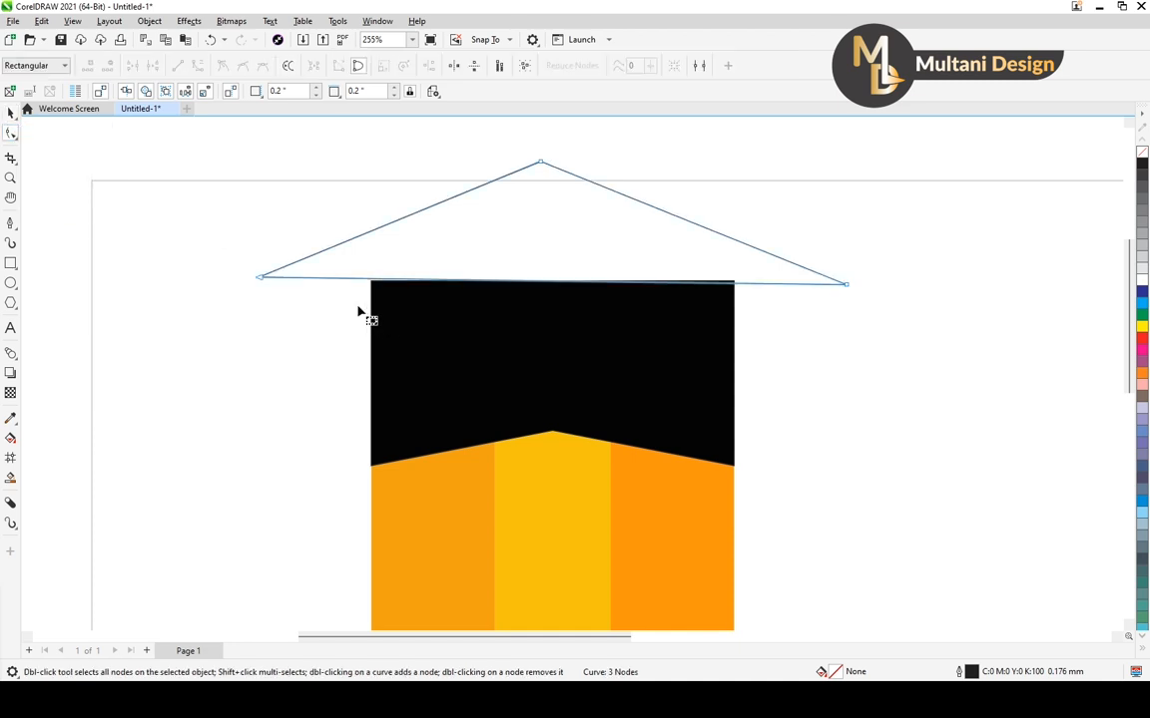
scroll(199, 250, "up", 2)
left_click_drag(169, 223, 252, 300)
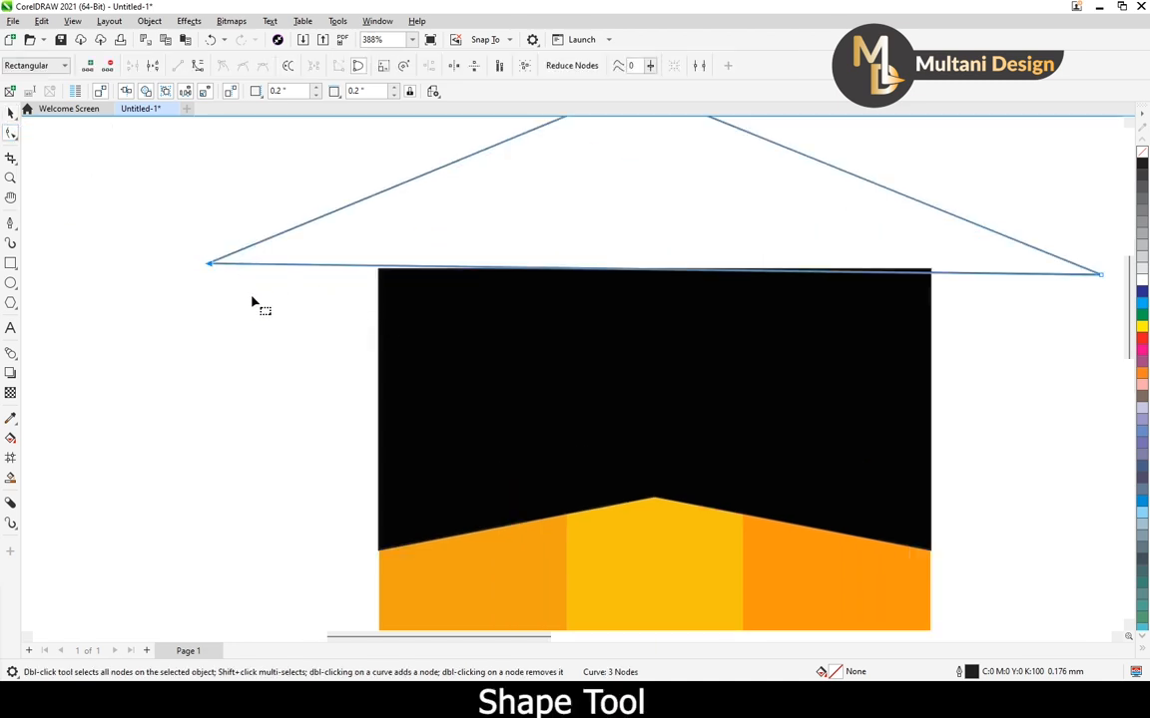
scroll(270, 295, "down", 3)
left_click_drag(940, 267, 885, 307)
scroll(884, 309, "up", 3)
scroll(880, 292, "down", 4)
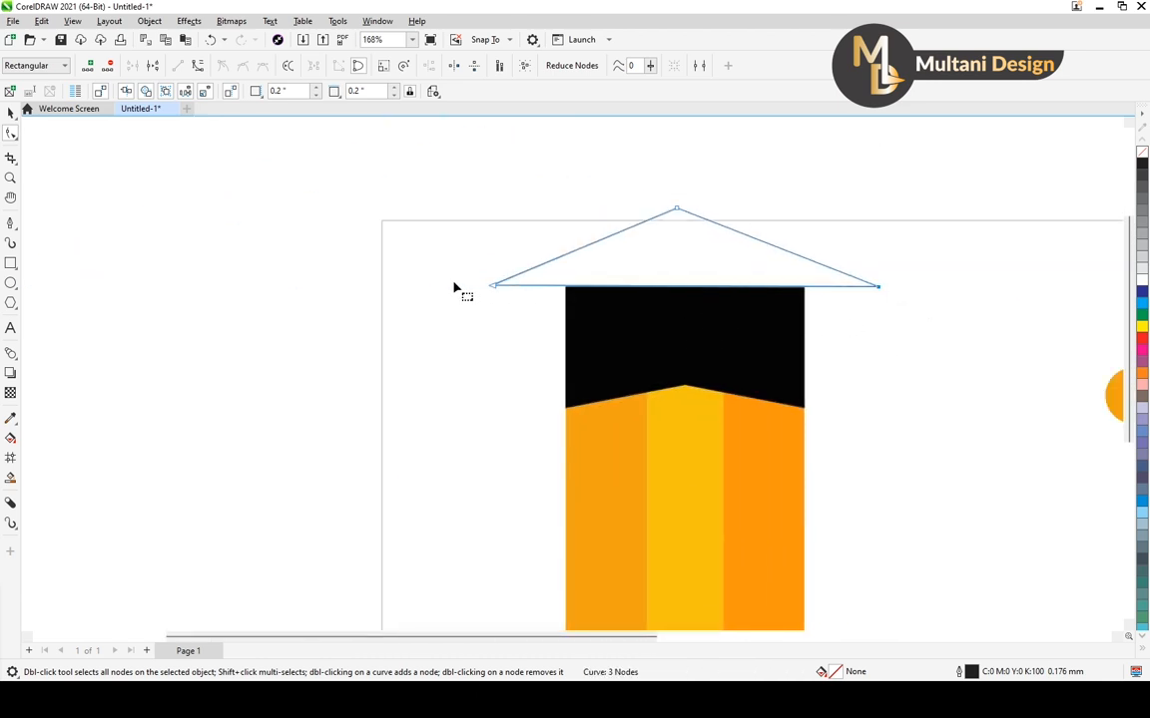
Reduce the triangle's height to about 0.51 inches, keeping its full width and its base on the cap
left_click(12, 113)
scroll(686, 246, "down", 1)
left_click_drag(683, 209, 688, 228)
scroll(529, 297, "down", 3)
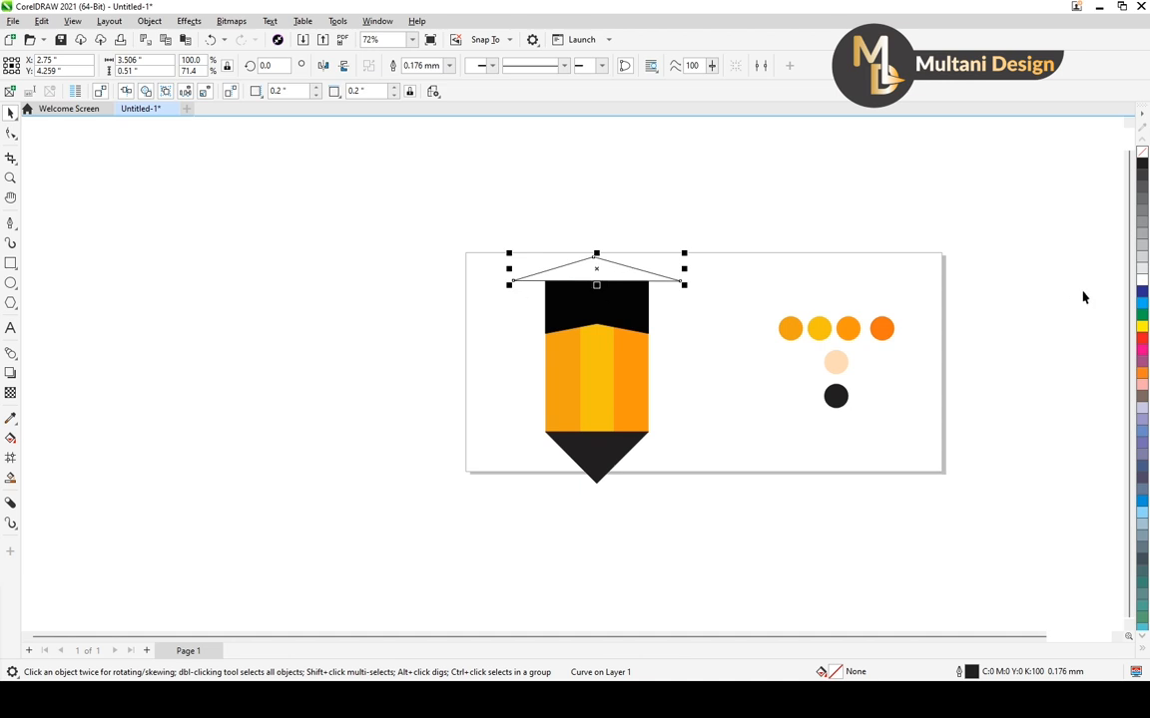
Fill the triangle above the cap with black C0 M0 Y0 K100
left_click(1141, 162)
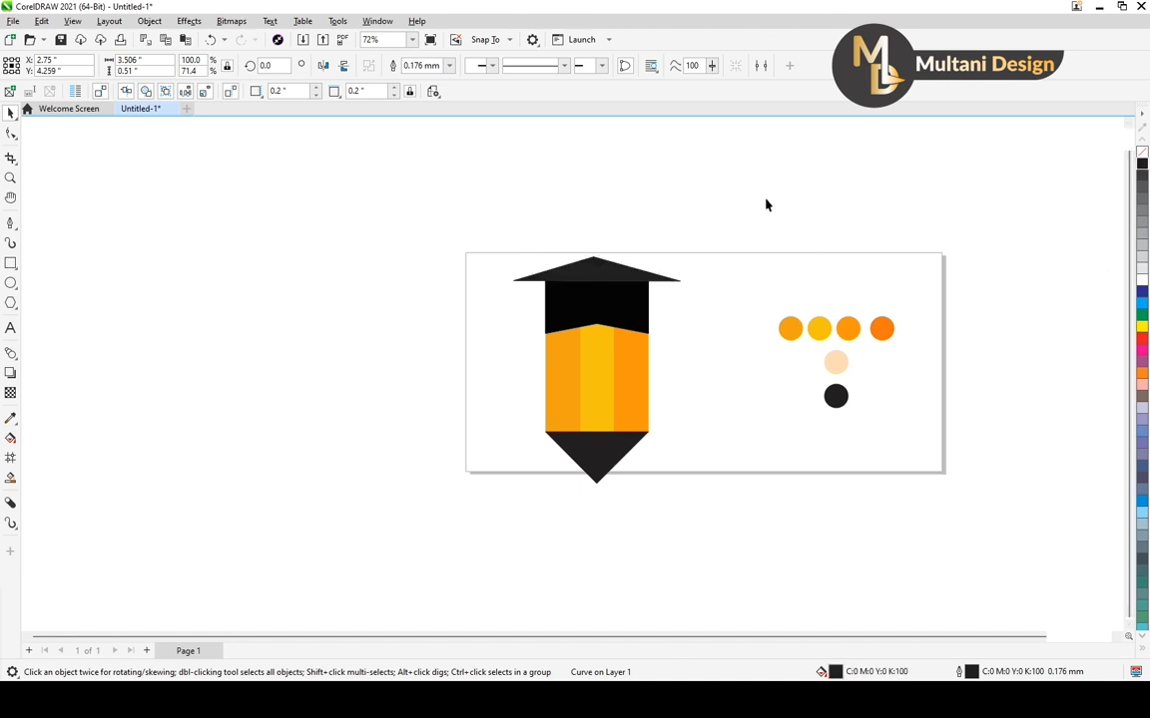
left_click(599, 272)
scroll(728, 299, "up", 1)
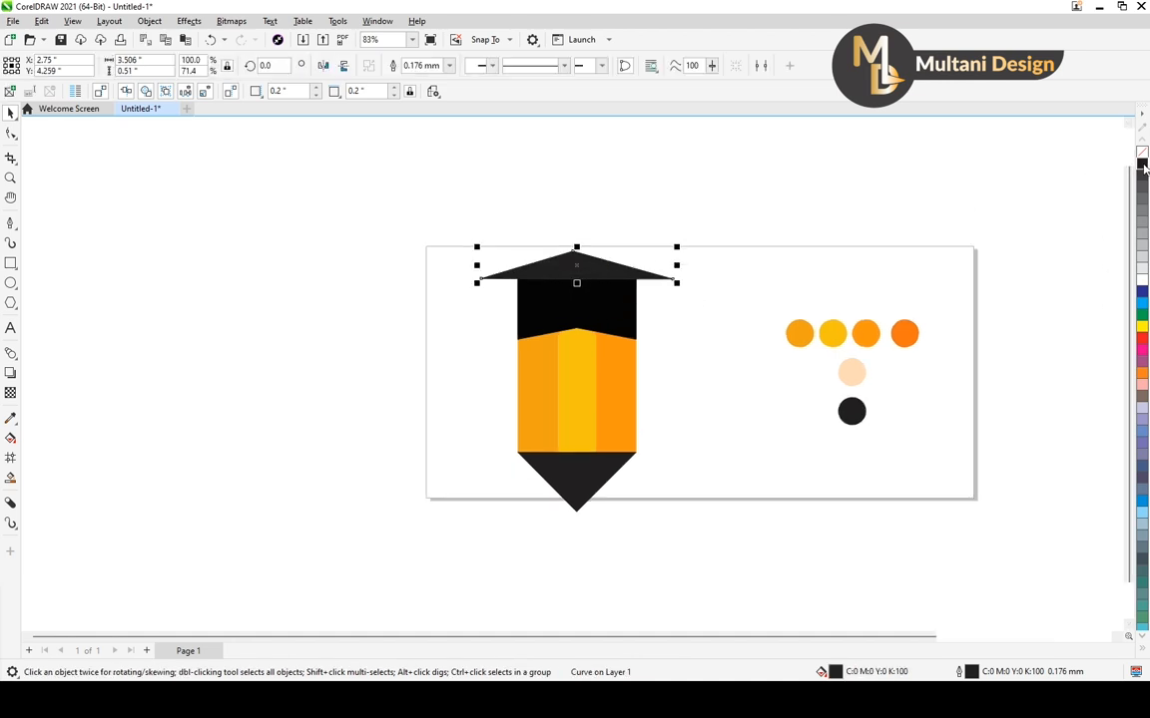
scroll(650, 311, "up", 5)
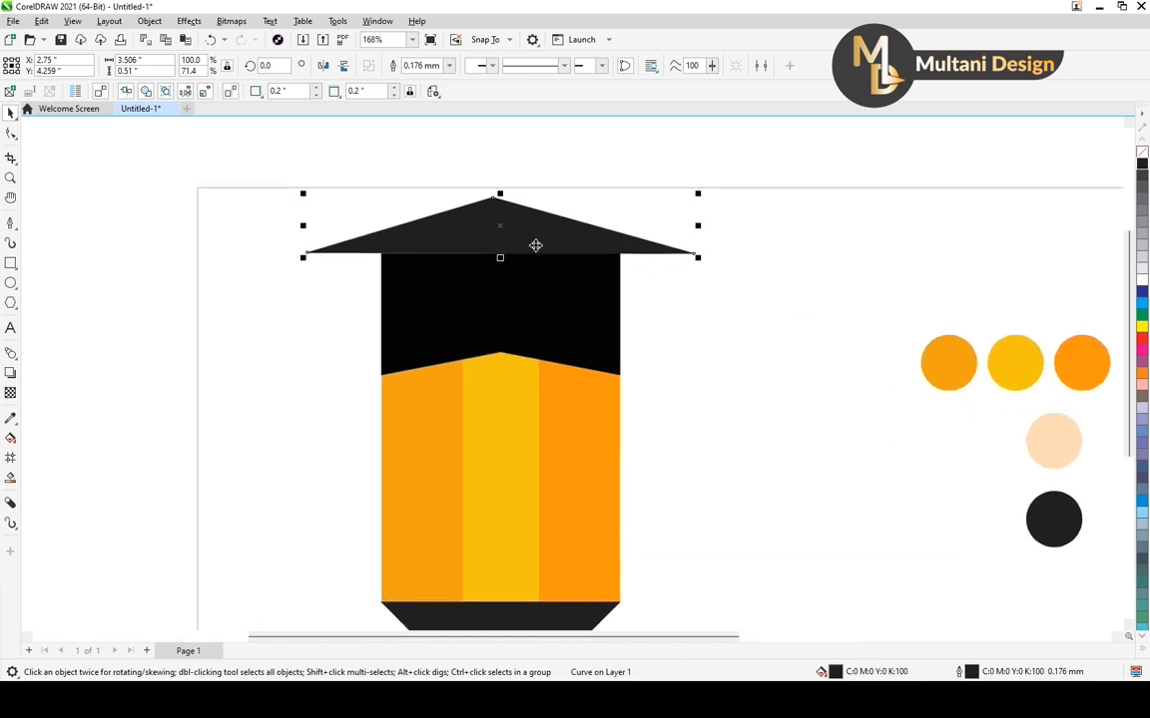
scroll(535, 246, "down", 5)
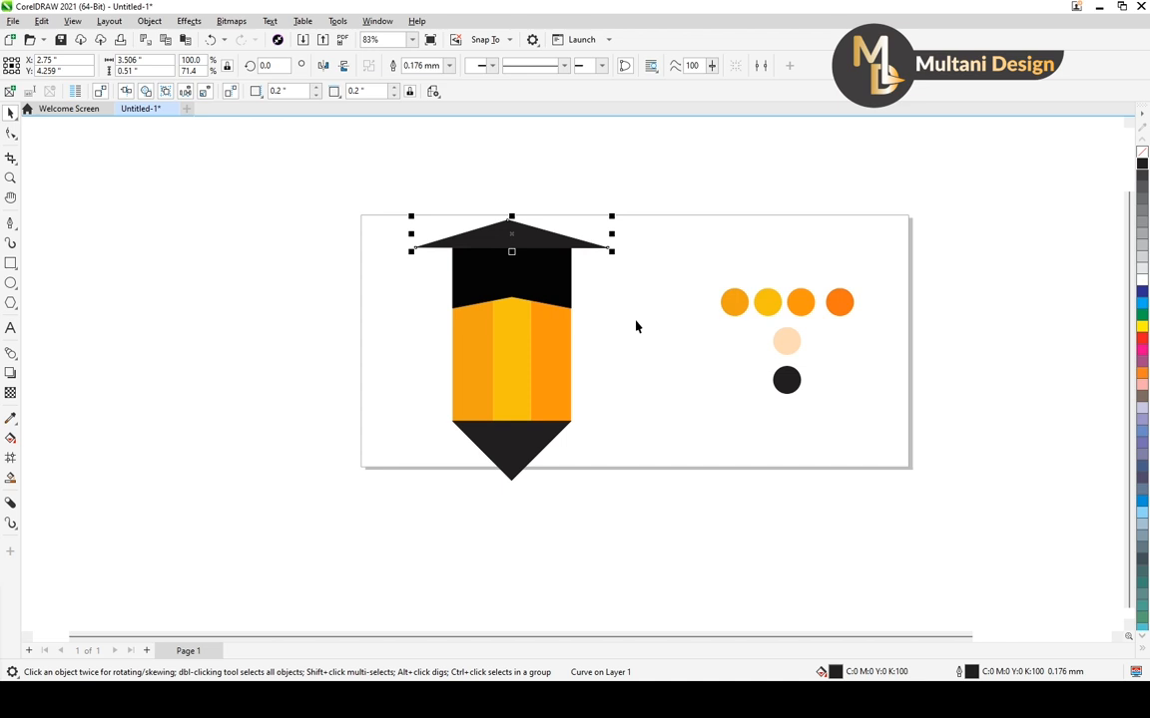
Set the triangle's uniform fill by sampling the colour of the black circle swatch beside the pencil
key("F11")
left_click_drag(546, 159, 348, 174)
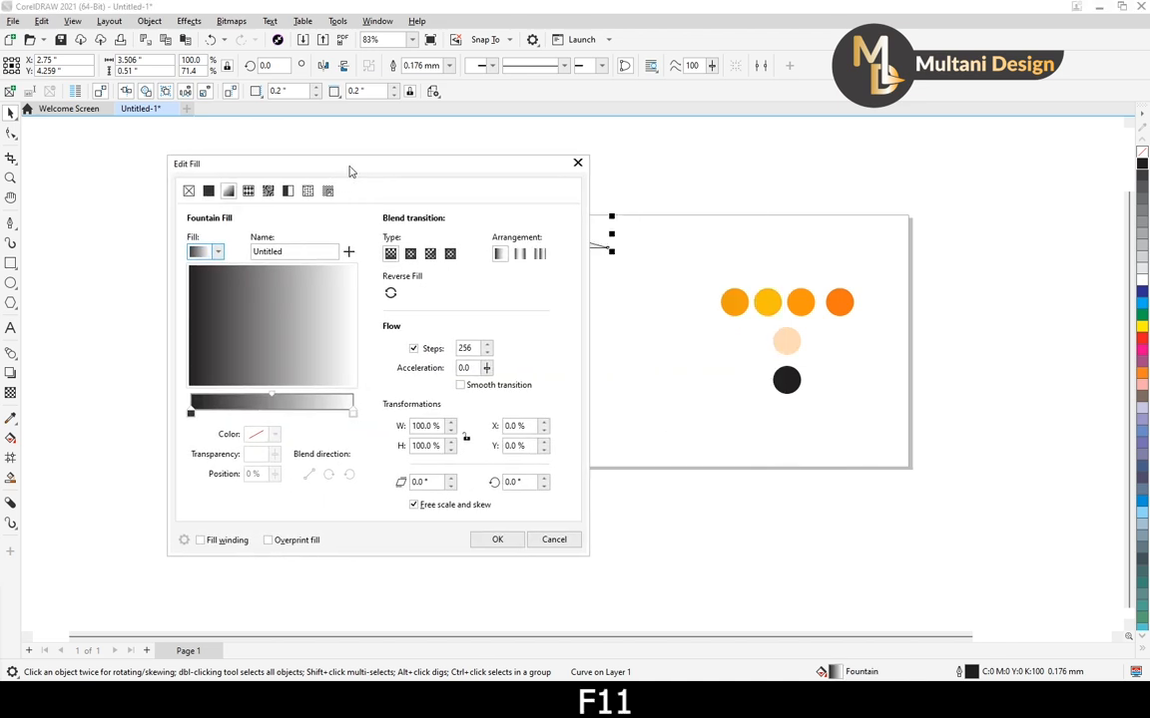
left_click(206, 191)
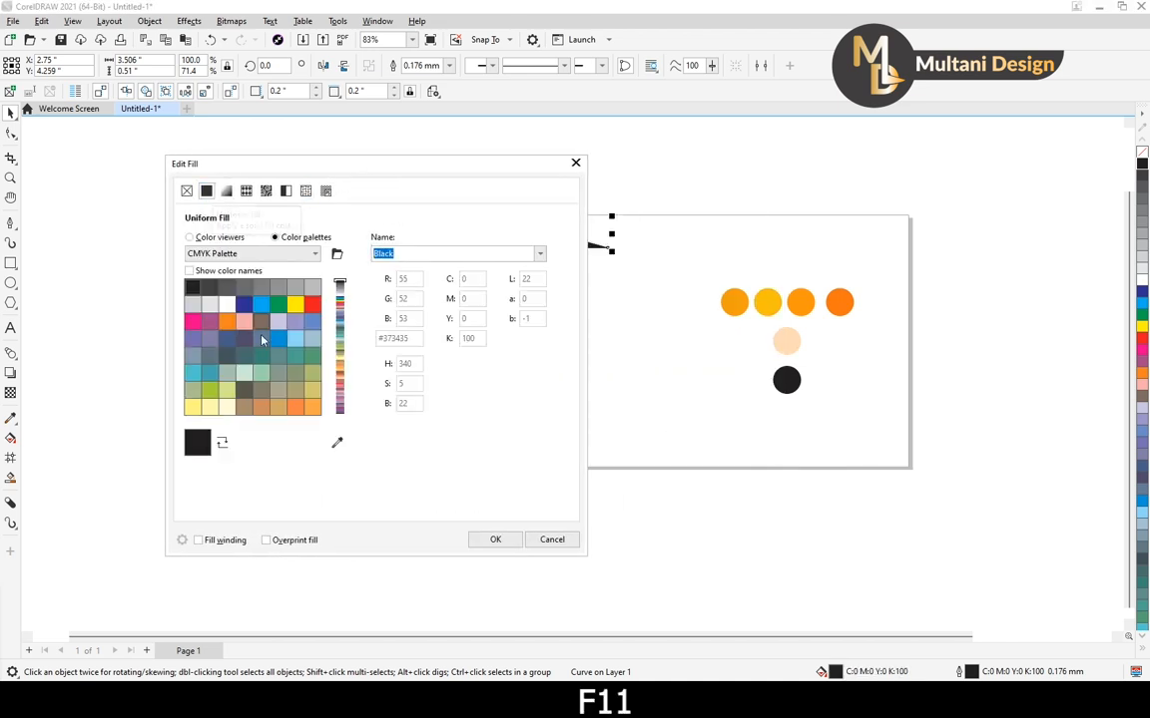
left_click(337, 442)
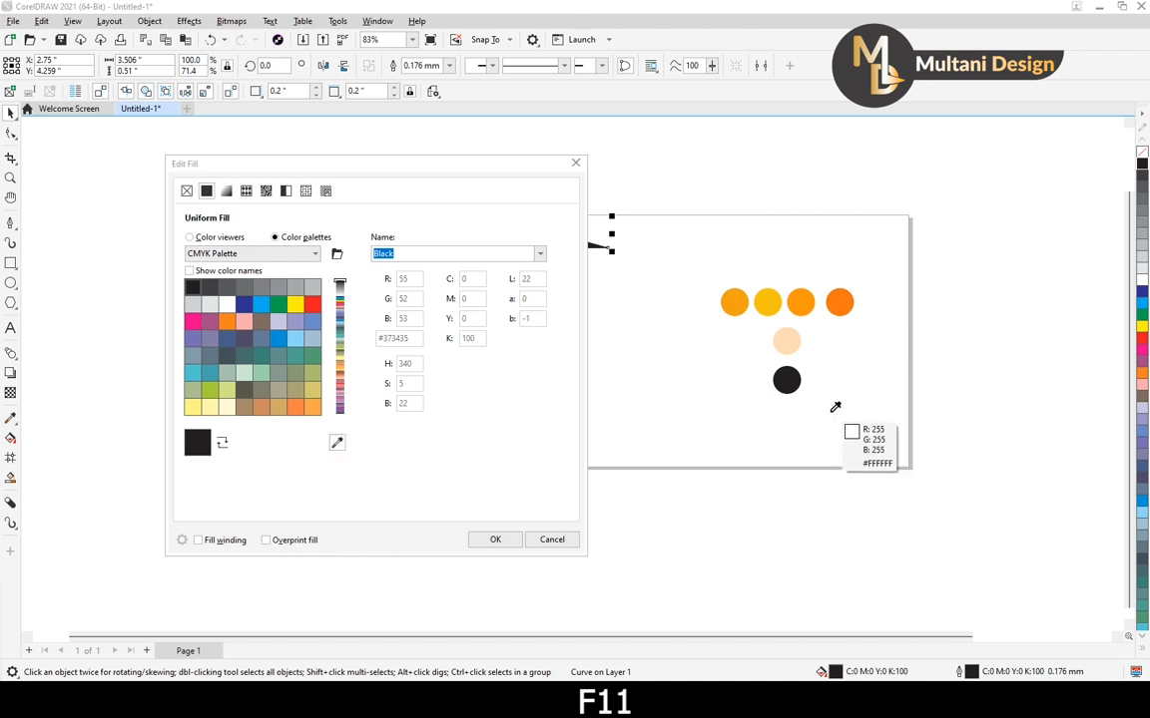
left_click(787, 379)
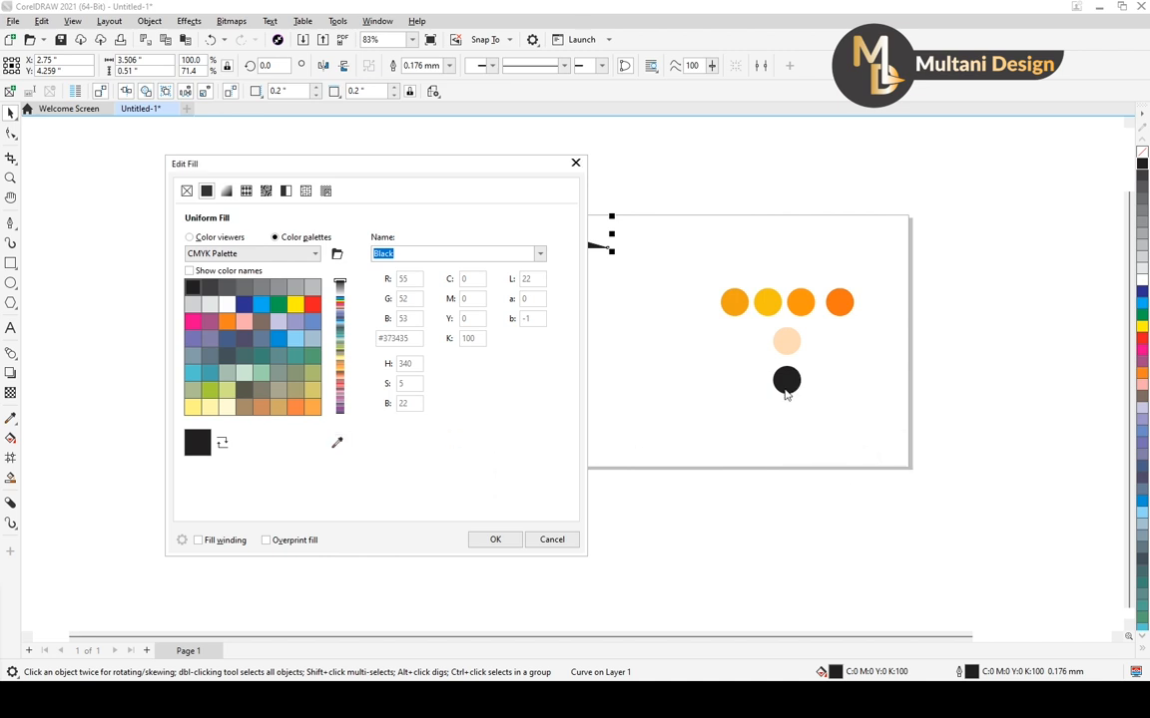
left_click(491, 539)
scroll(533, 252, "up", 5)
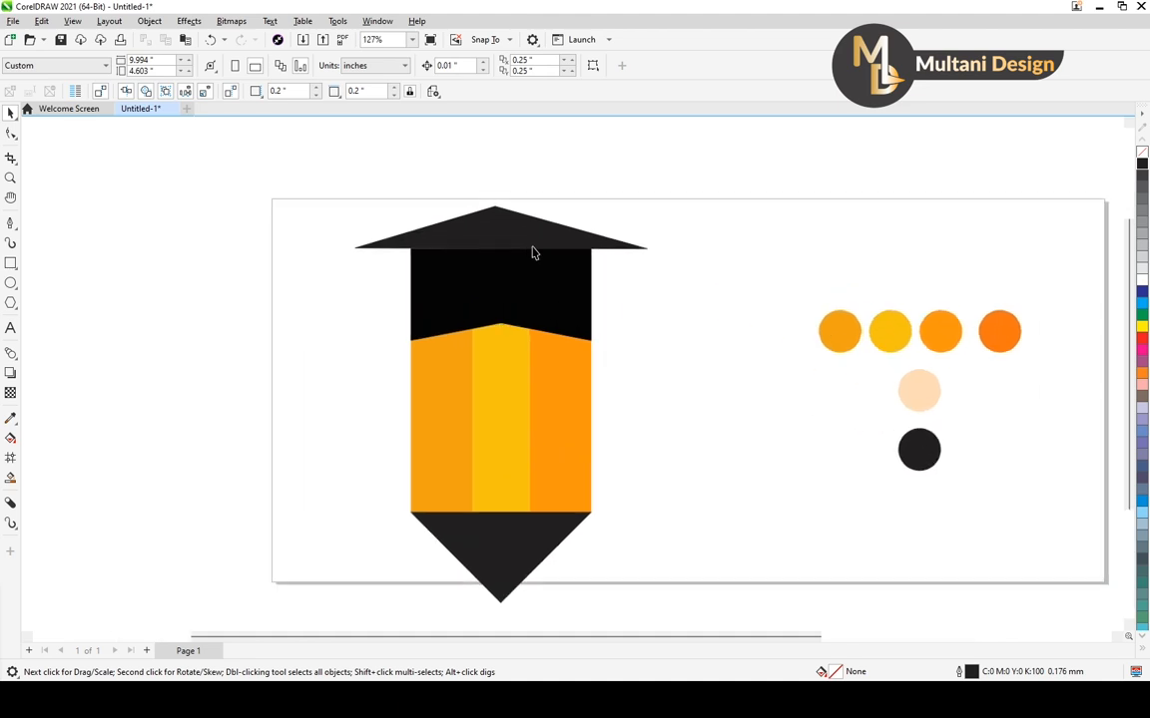
Remove the outline from the triangle on top of the cap
left_click(533, 243)
scroll(533, 241, "down", 4)
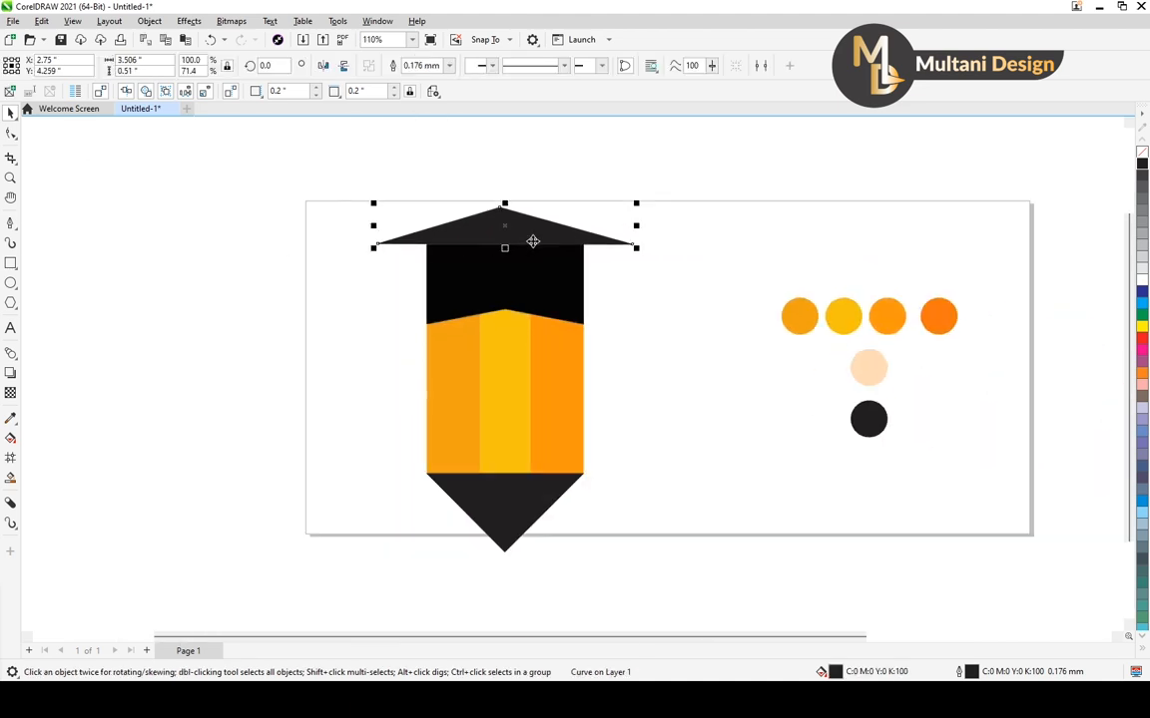
scroll(529, 244, "down", 1)
right_click(1144, 155)
left_click(676, 291)
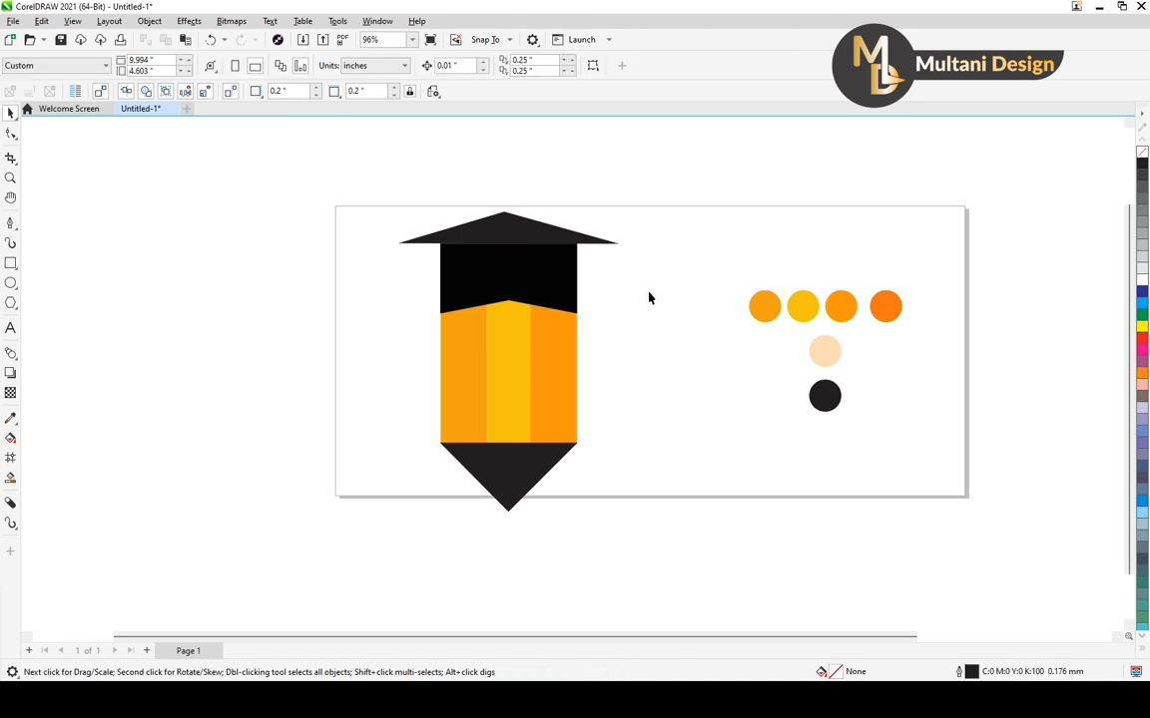
Nudge the triangle slightly down to Y 4.254 inches so its base closes the gap with the black cap
left_click(542, 282)
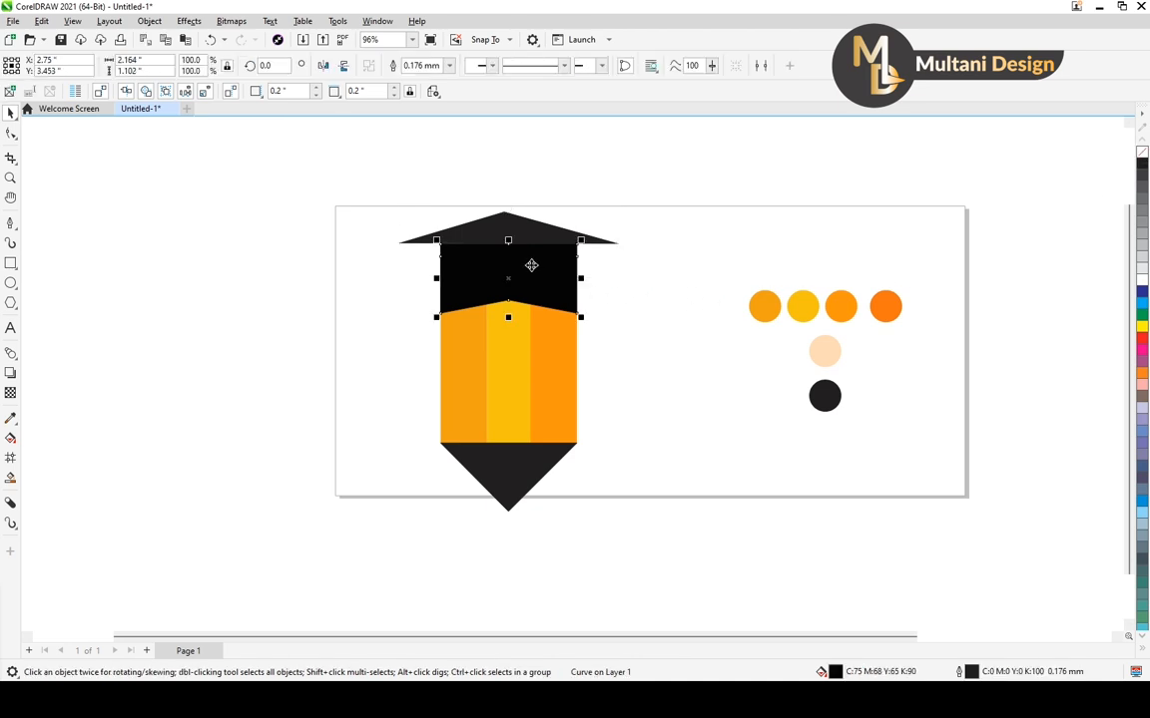
left_click(621, 221)
scroll(557, 243, "up", 5)
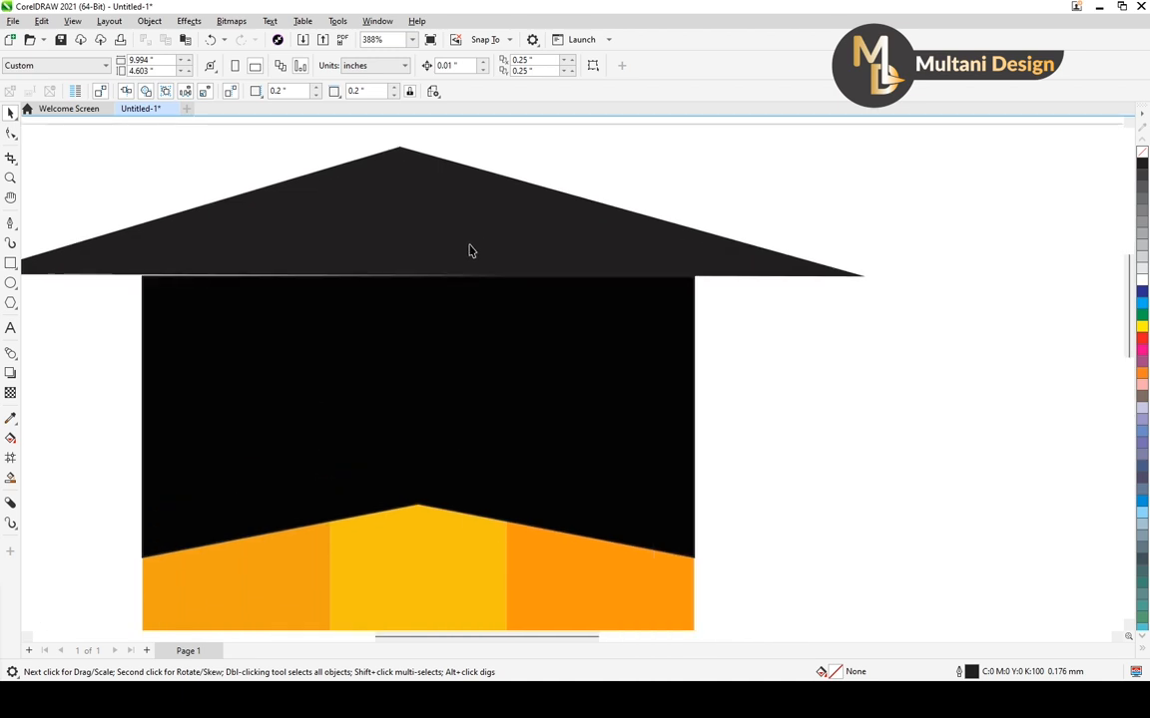
left_click(469, 248)
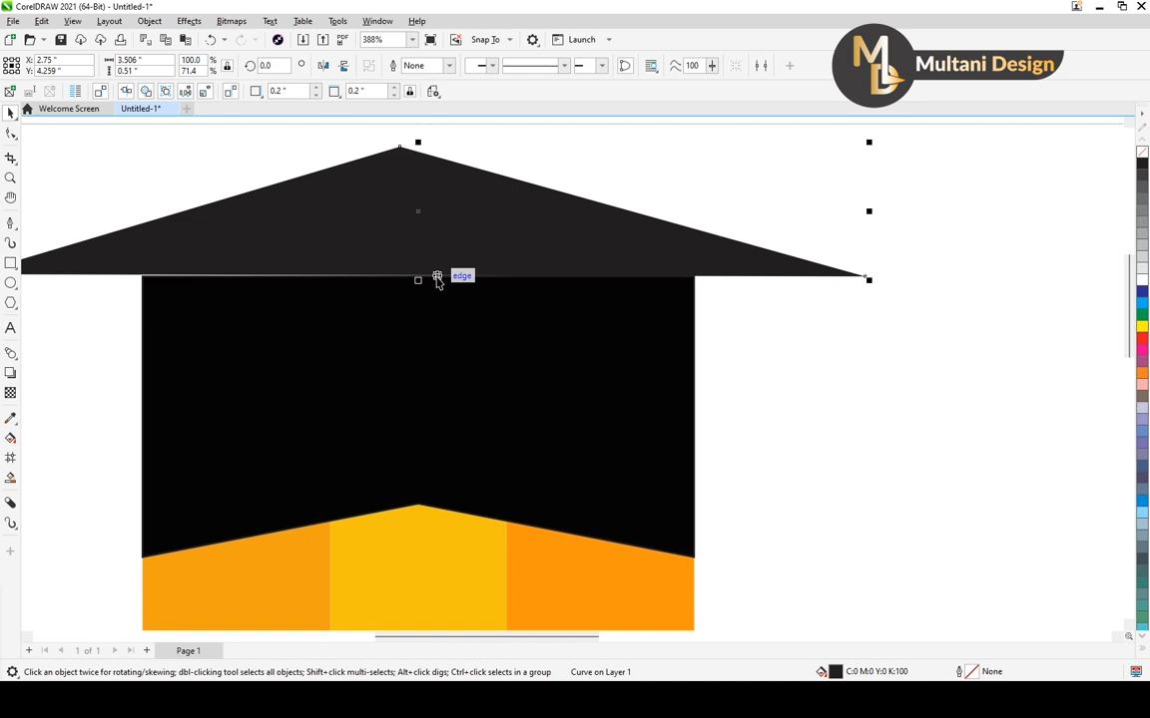
left_click_drag(418, 274, 418, 279)
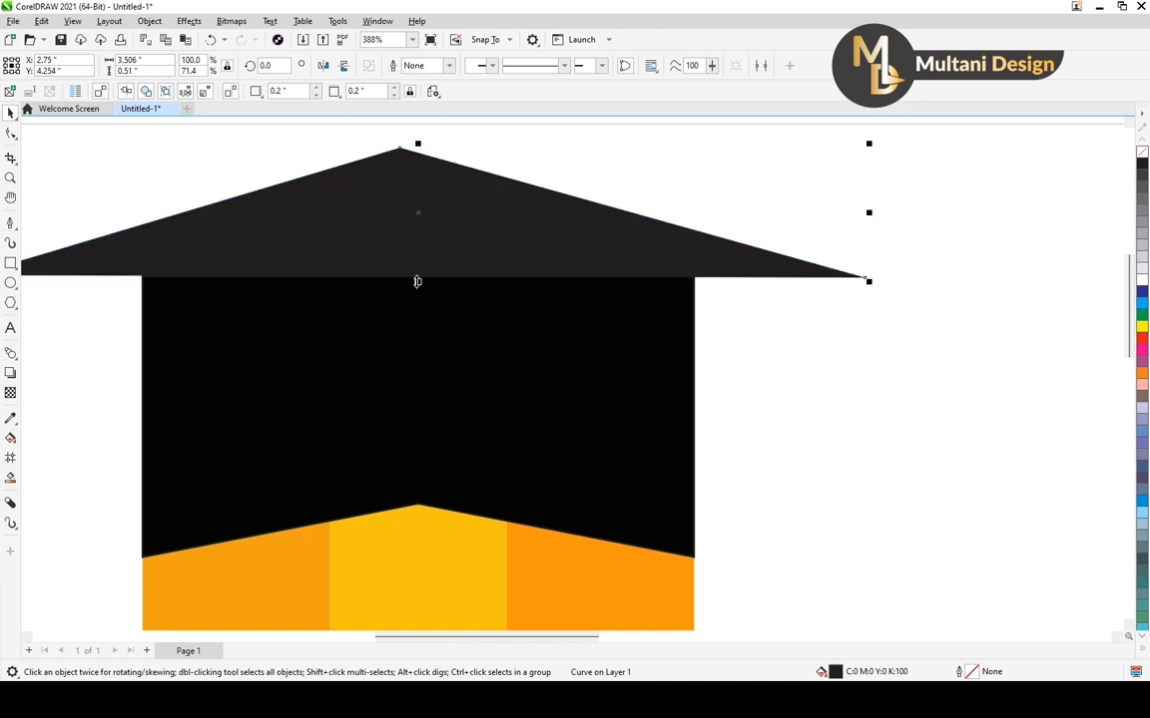
scroll(418, 281, "down", 5)
left_click(527, 305)
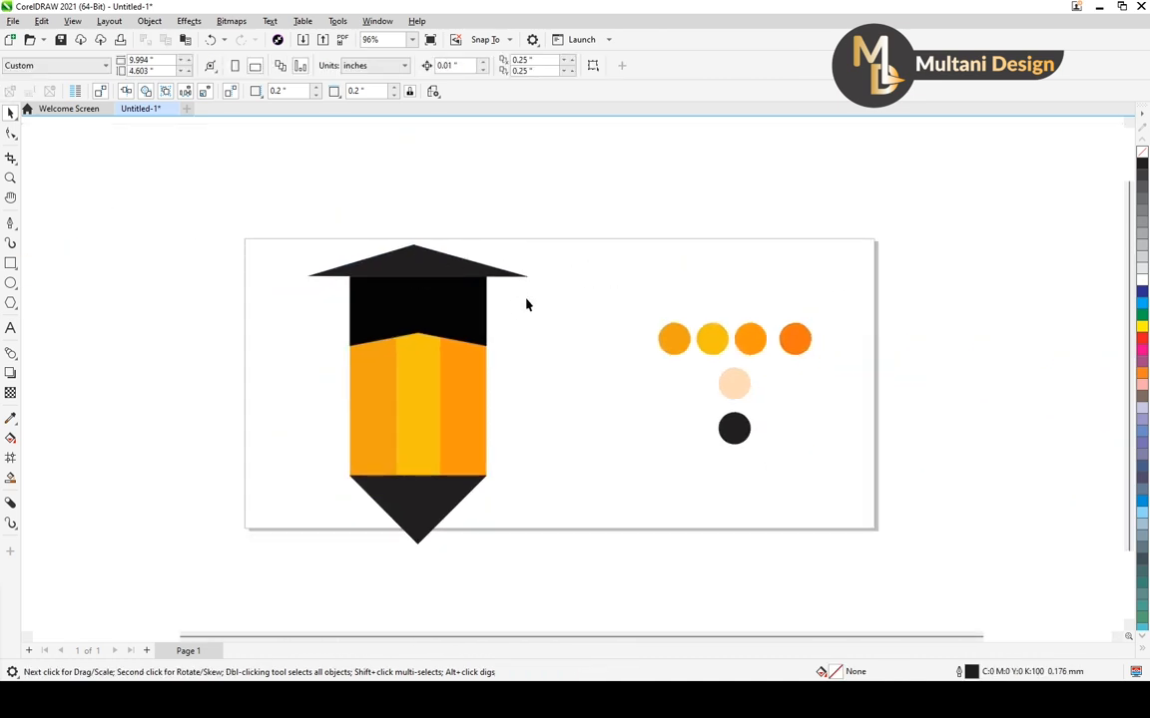
Flatten the triangle to about 0.484 inches high by lowering its peak, leaving its base on the cap
left_click(415, 256)
scroll(410, 251, "up", 3)
left_click_drag(424, 238, 427, 245)
scroll(427, 245, "down", 3)
left_click(463, 287)
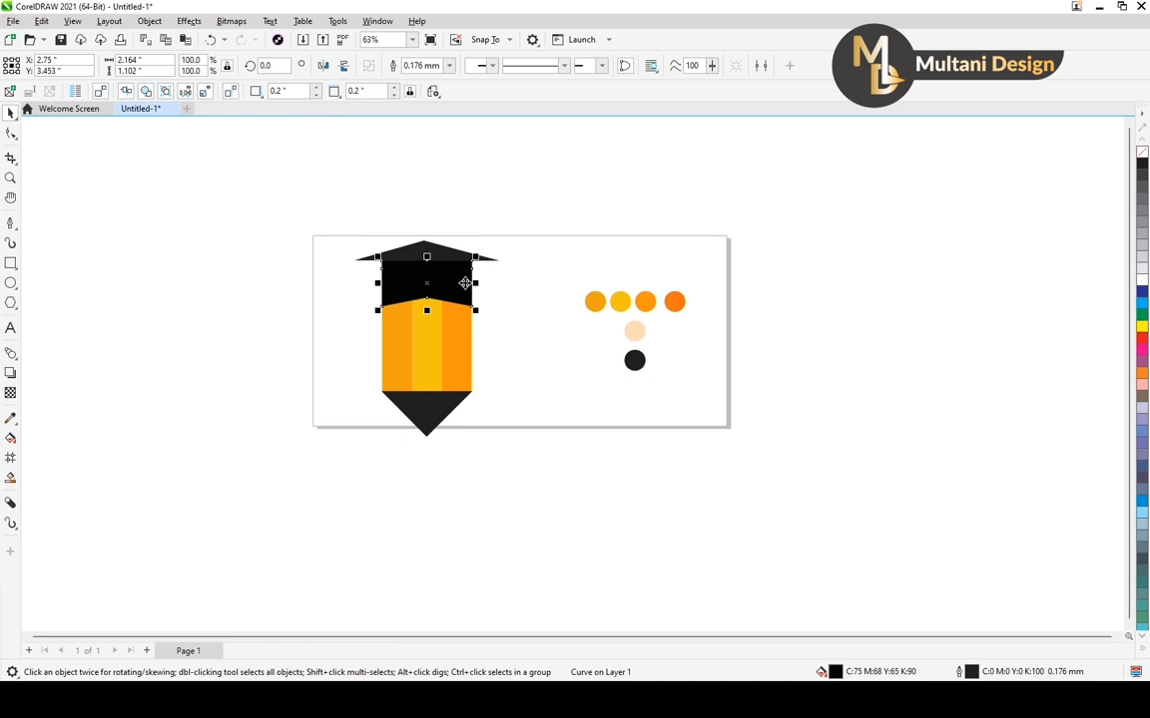
left_click(496, 302)
left_click(450, 287)
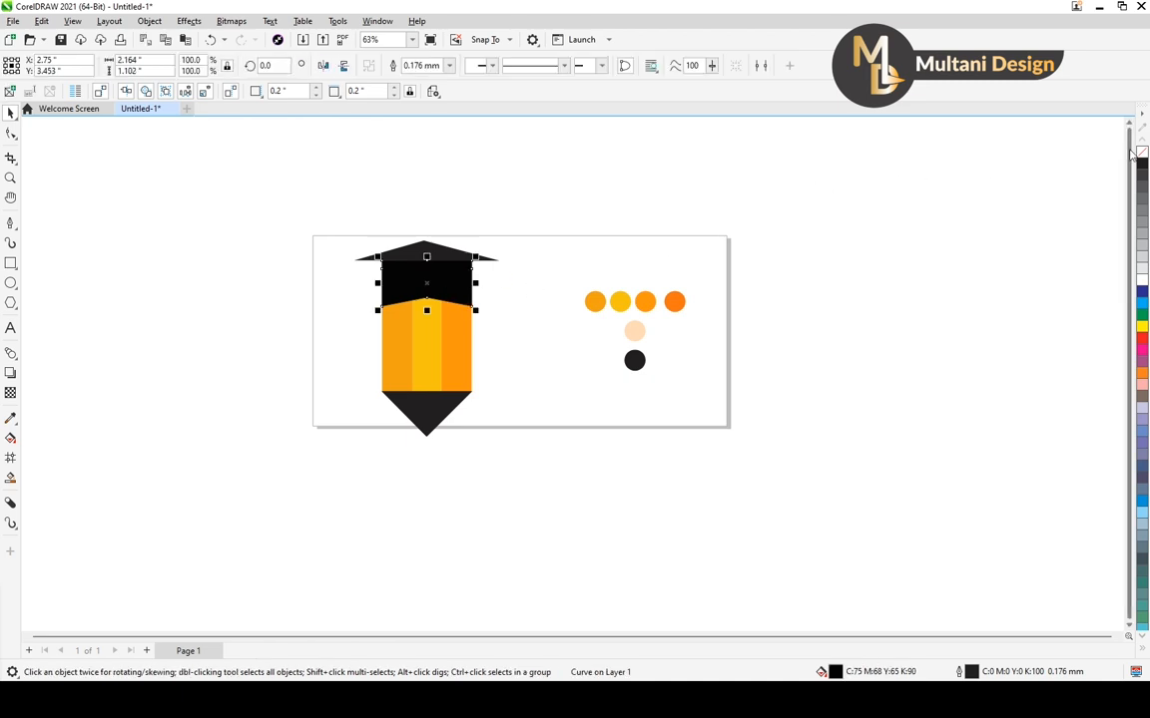
left_click(564, 186)
left_click_drag(368, 454, 323, 499)
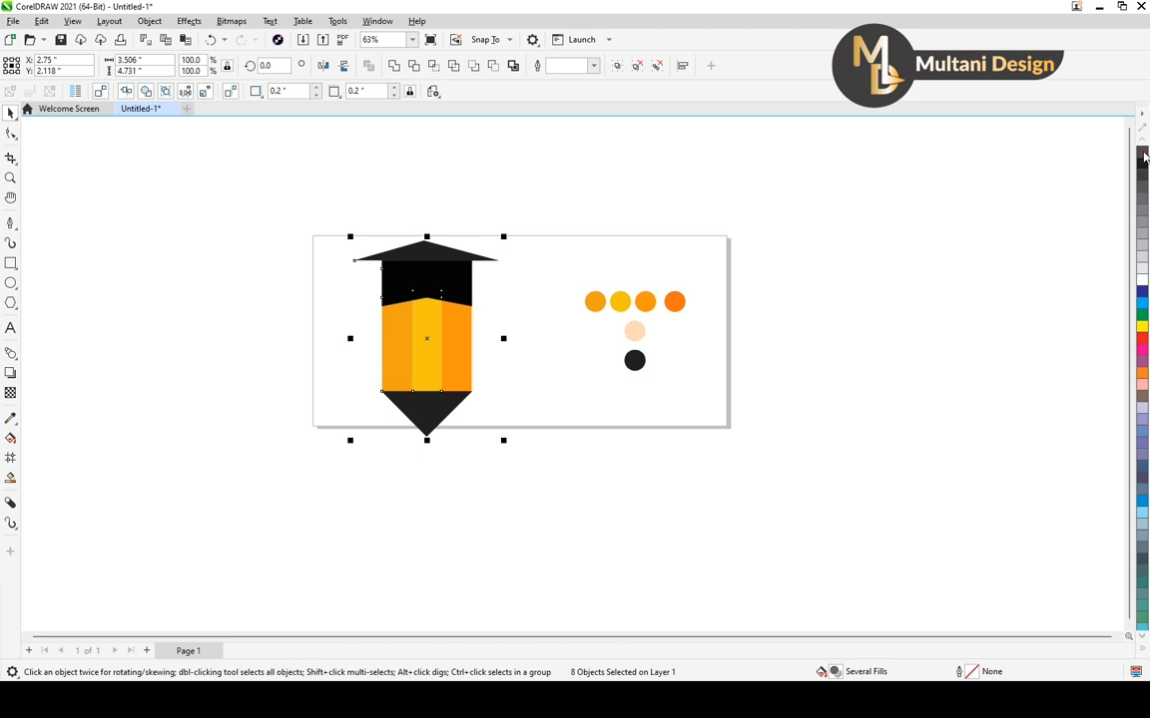
left_click(552, 175)
left_click(440, 262)
left_click(511, 205)
left_click(446, 252)
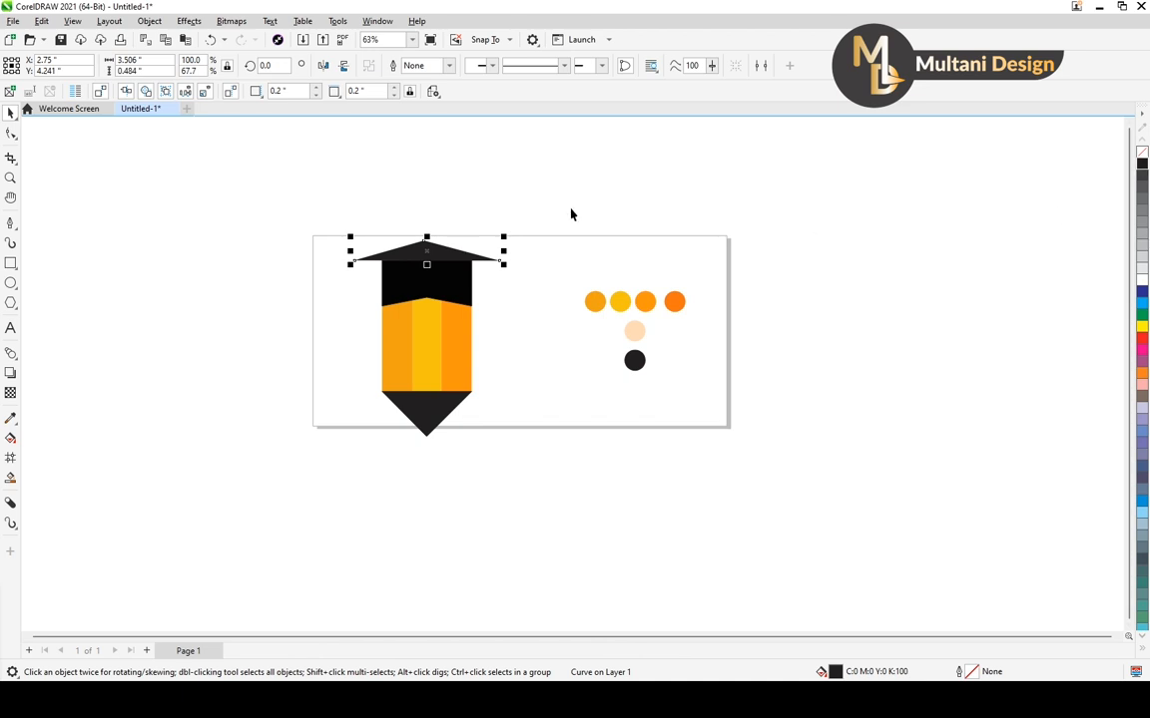
Change the cap's uniform fill to black K100 by sampling the black circle swatch
scroll(407, 258, "up", 3)
left_click(427, 291)
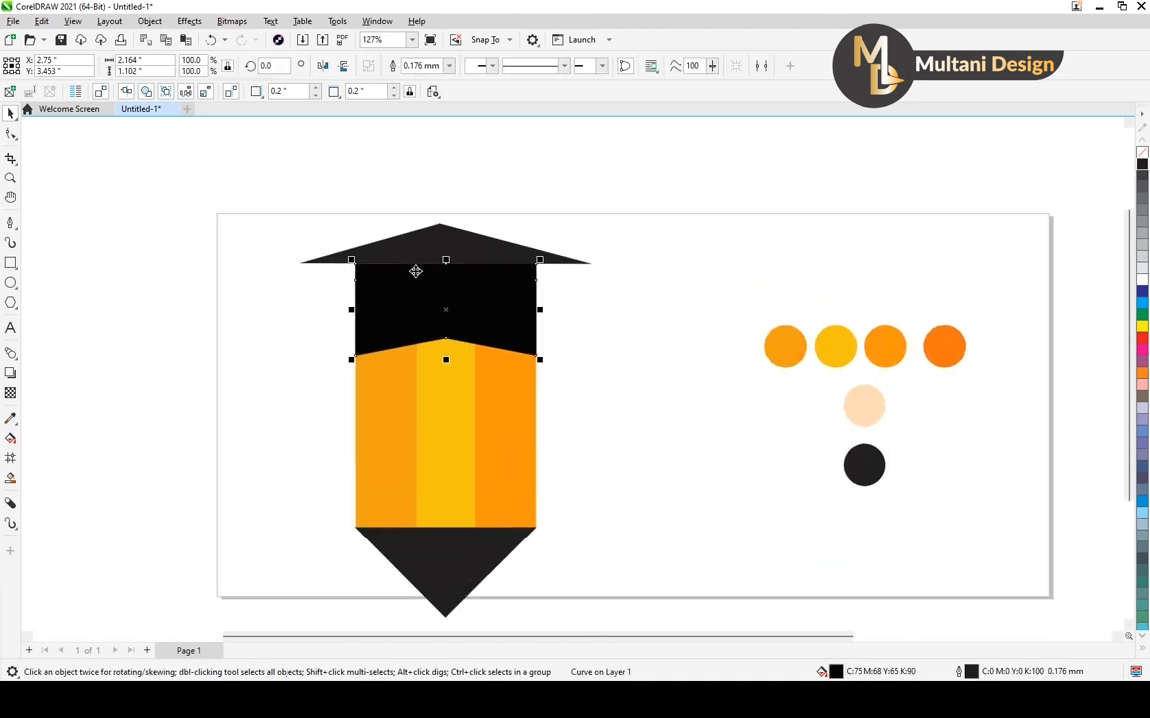
scroll(415, 267, "down", 2)
scroll(423, 274, "up", 1)
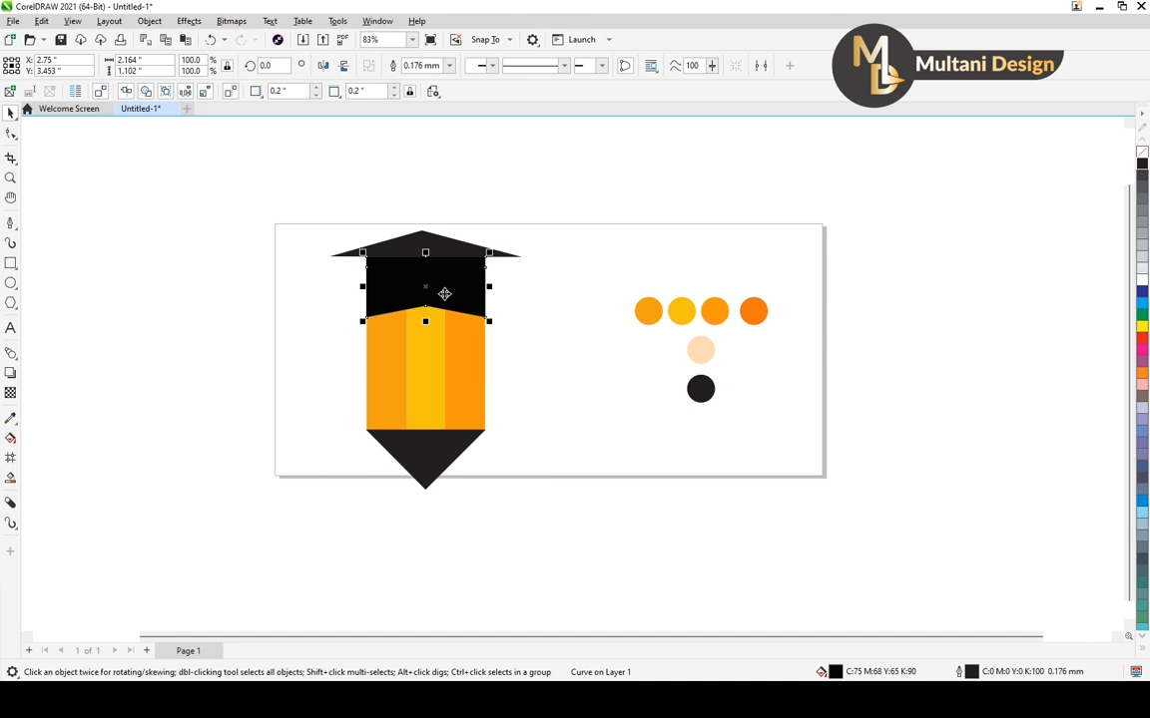
key("F11")
left_click_drag(560, 155, 324, 126)
left_click(172, 150)
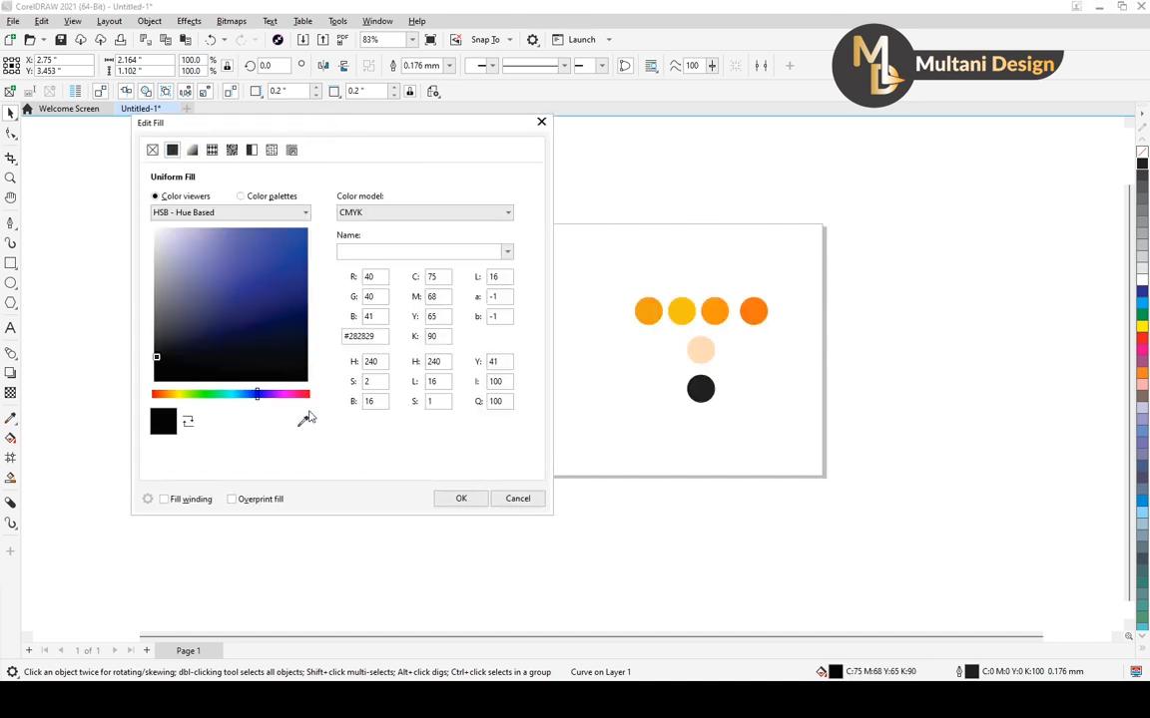
left_click(306, 418)
left_click(693, 390)
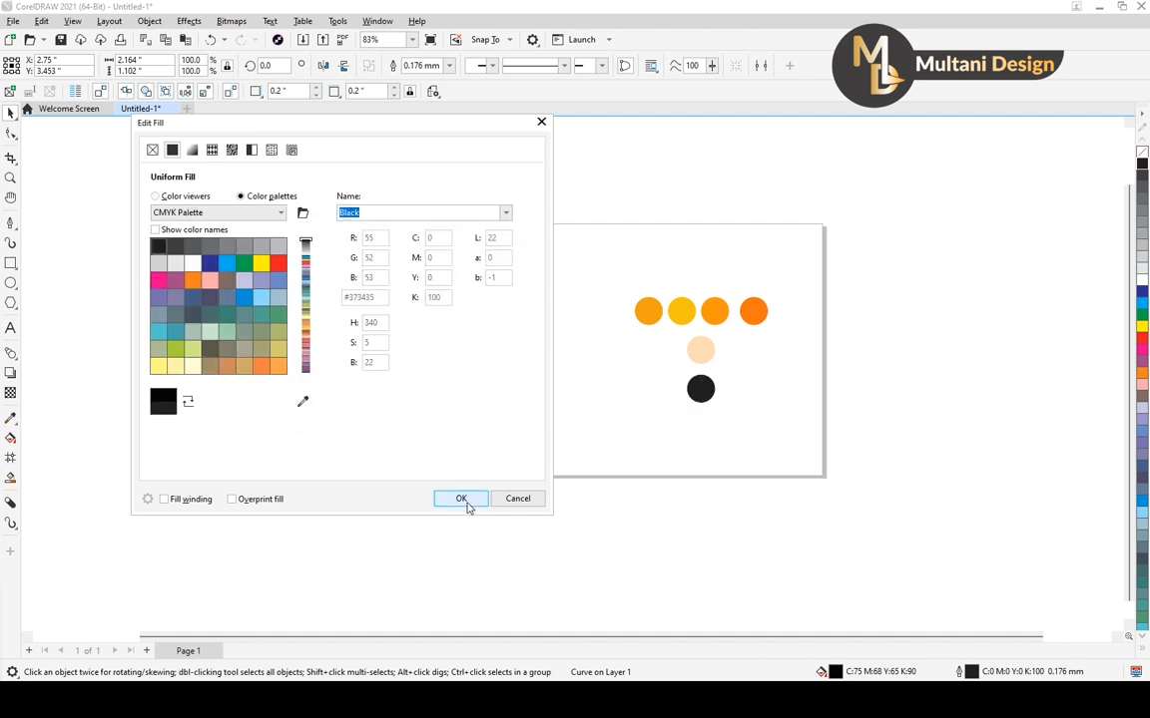
left_click(462, 499)
left_click(555, 369)
scroll(474, 282, "down", 1)
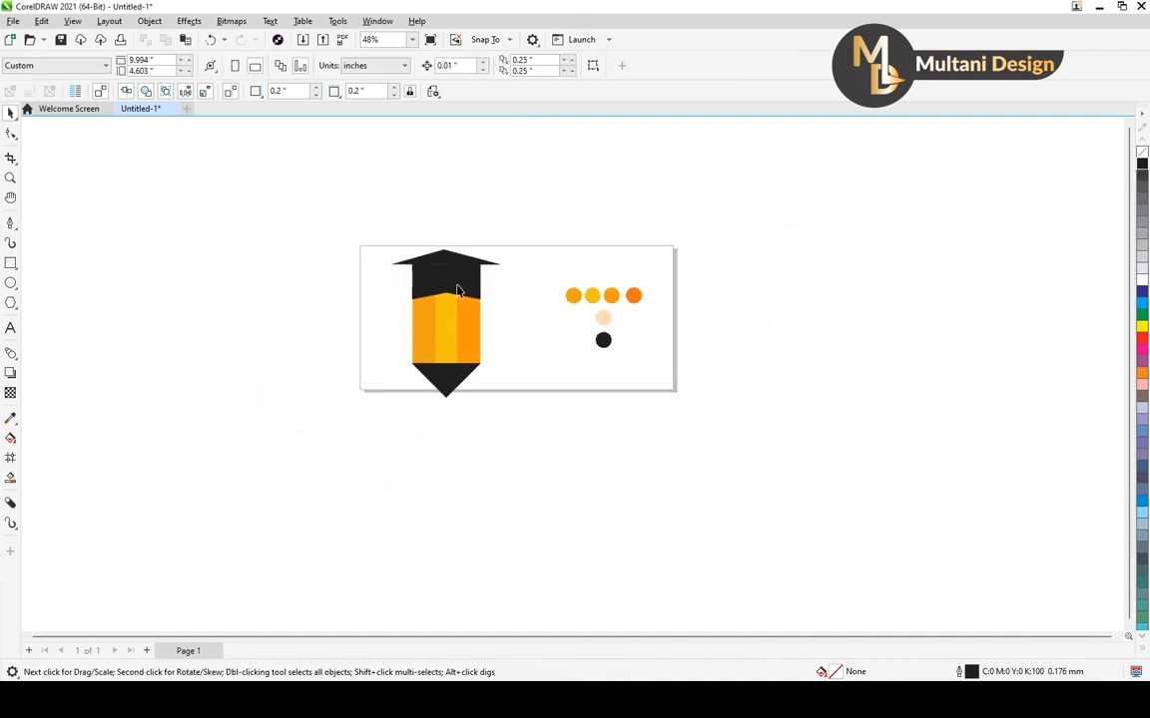
scroll(457, 289, "up", 1)
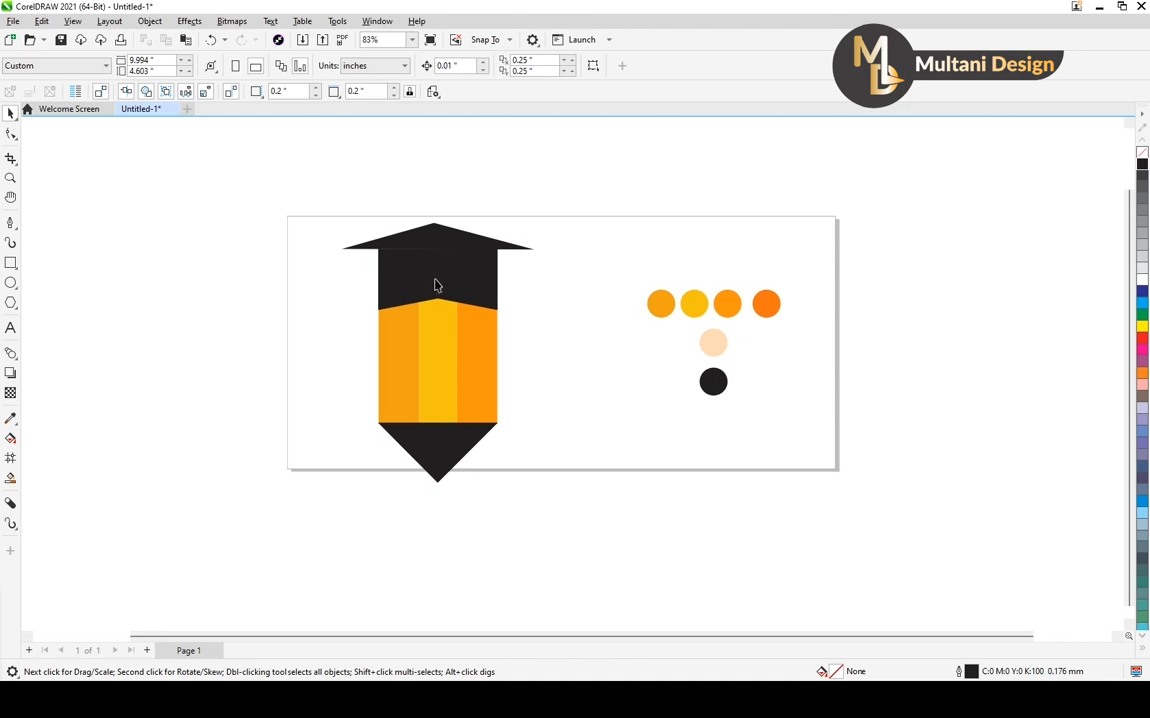
Scale all the pencil's shapes together to about 2.795 by 3.772 inches and position them within the page at about X 3.285, Y 2.301
left_click_drag(313, 171, 549, 514)
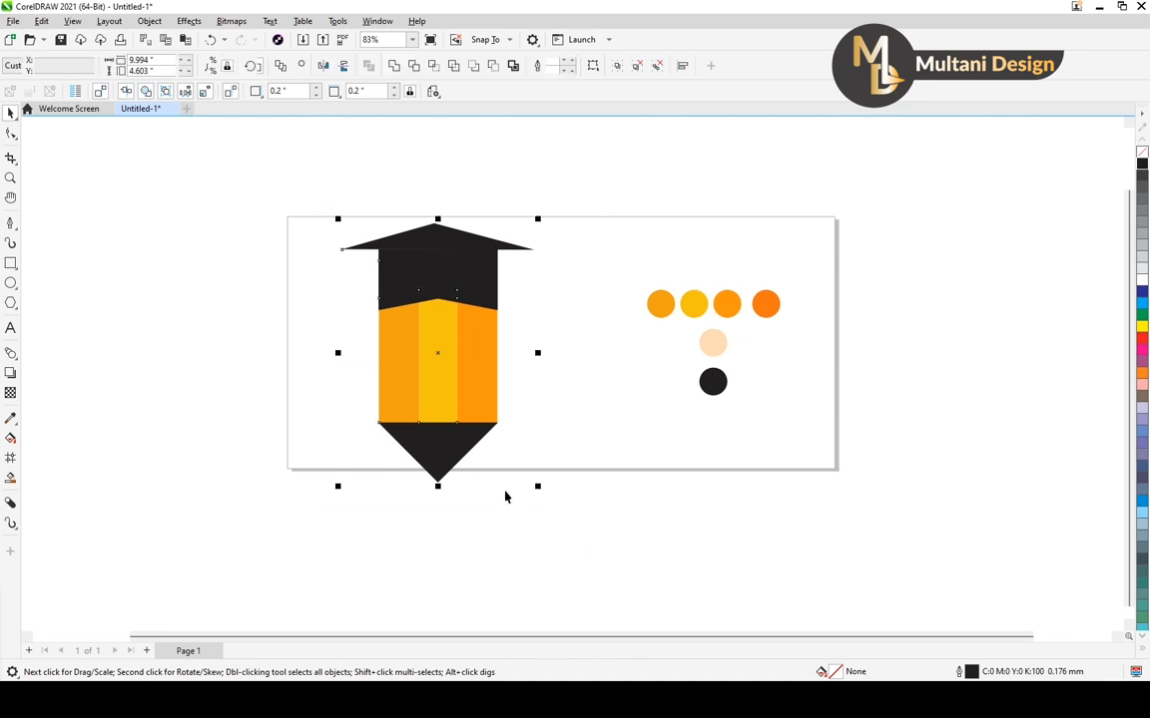
left_click_drag(541, 230, 521, 256)
left_click_drag(440, 352, 469, 343)
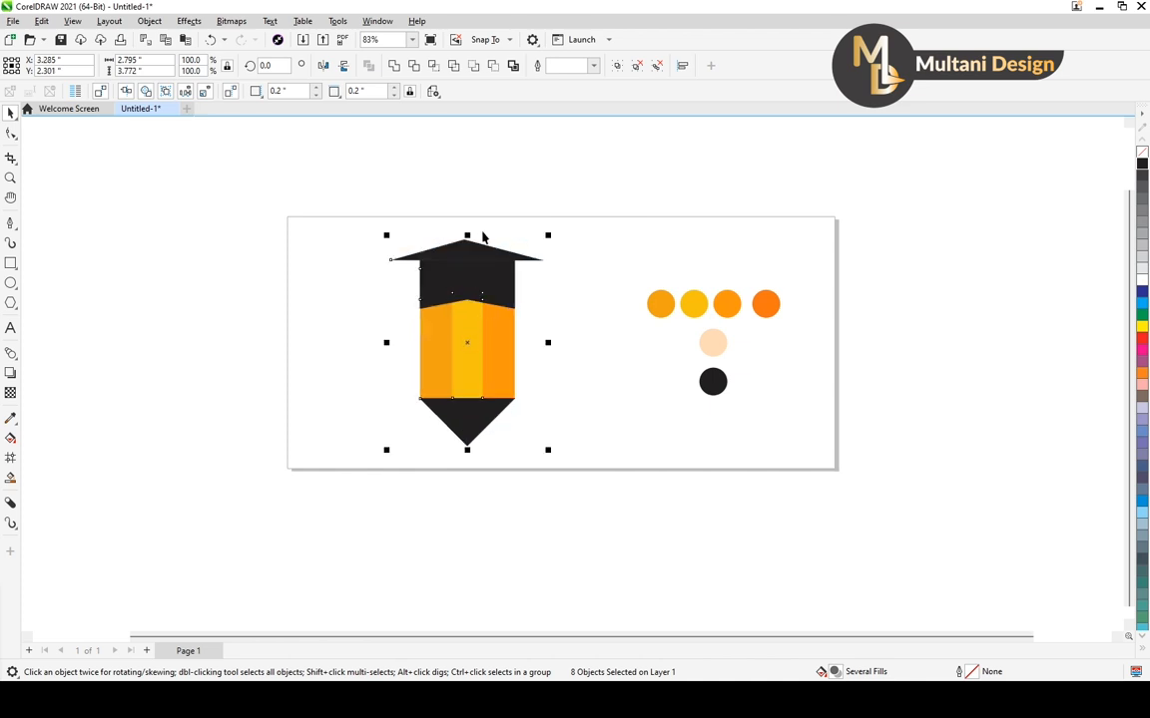
key("Escape")
scroll(451, 318, "up", 2)
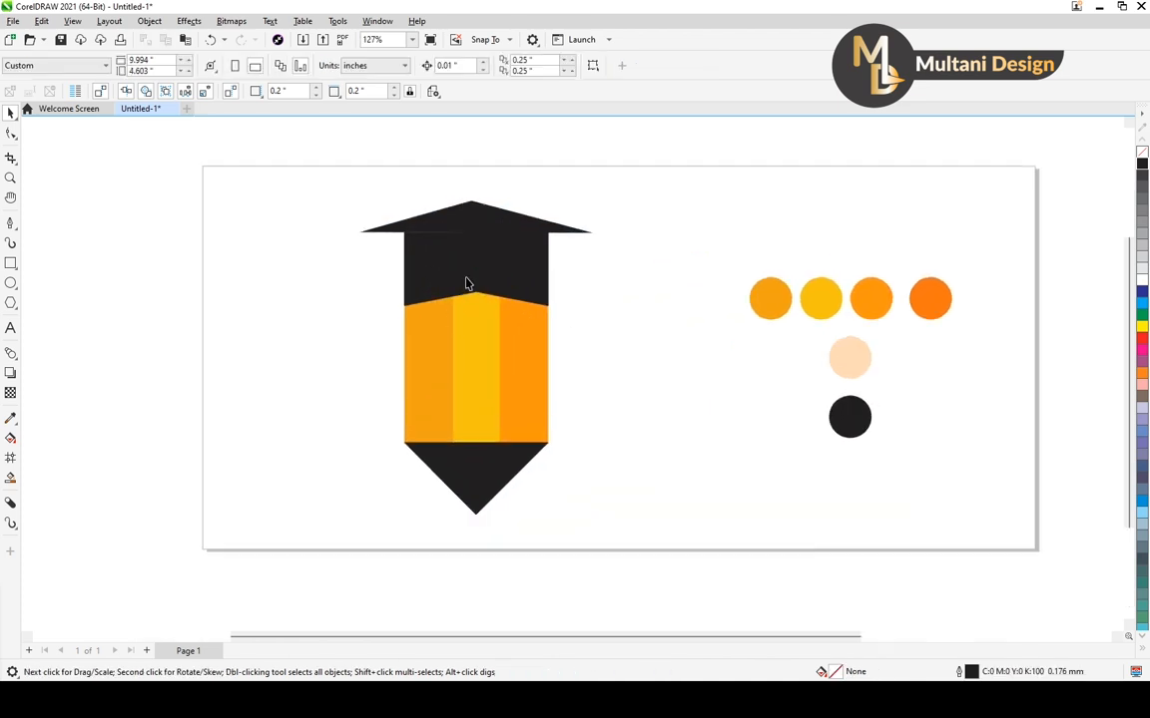
scroll(395, 232, "up", 6)
scroll(397, 230, "down", 7)
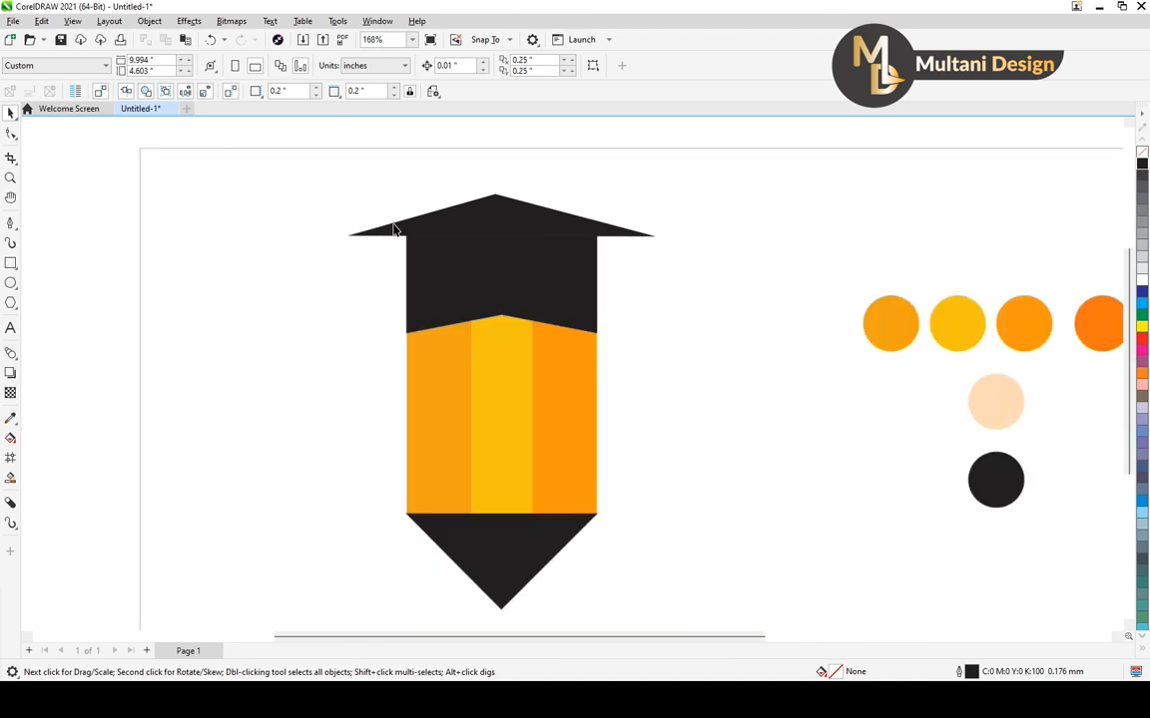
Draw a closed thin vertical strip about 0.2 by 1.62 inches in the empty area left of the pencil with the Pen tool
left_click(12, 228)
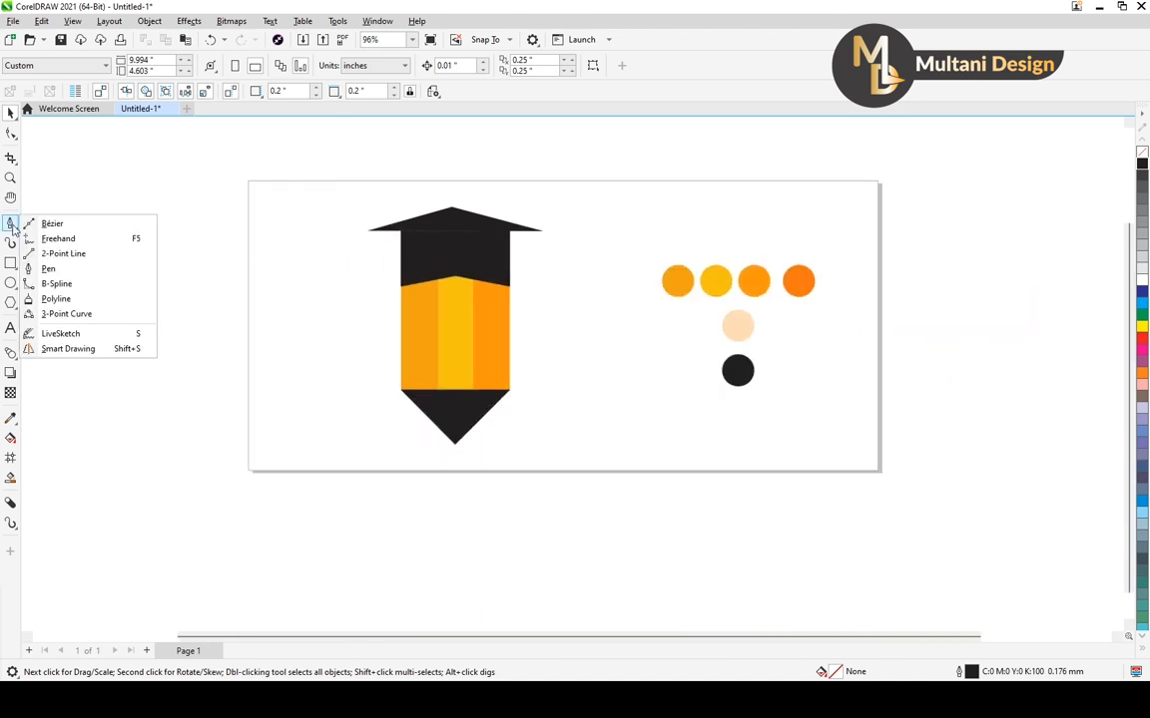
left_click(60, 251)
left_click(266, 254)
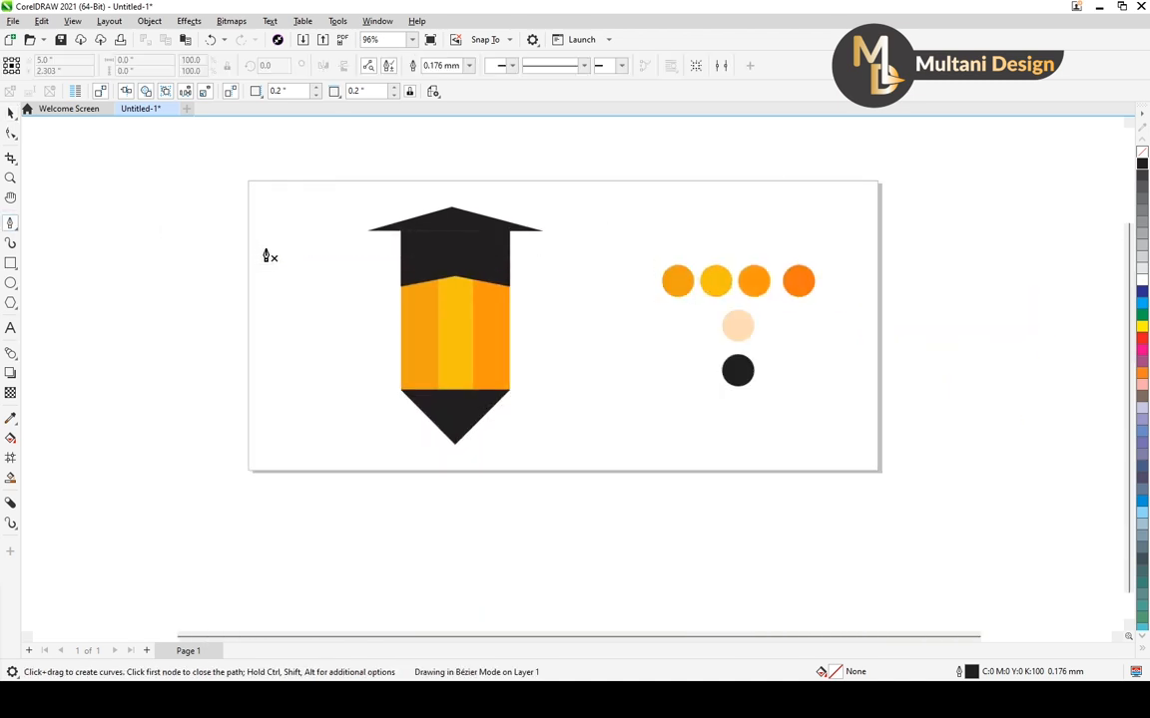
double_click(266, 360)
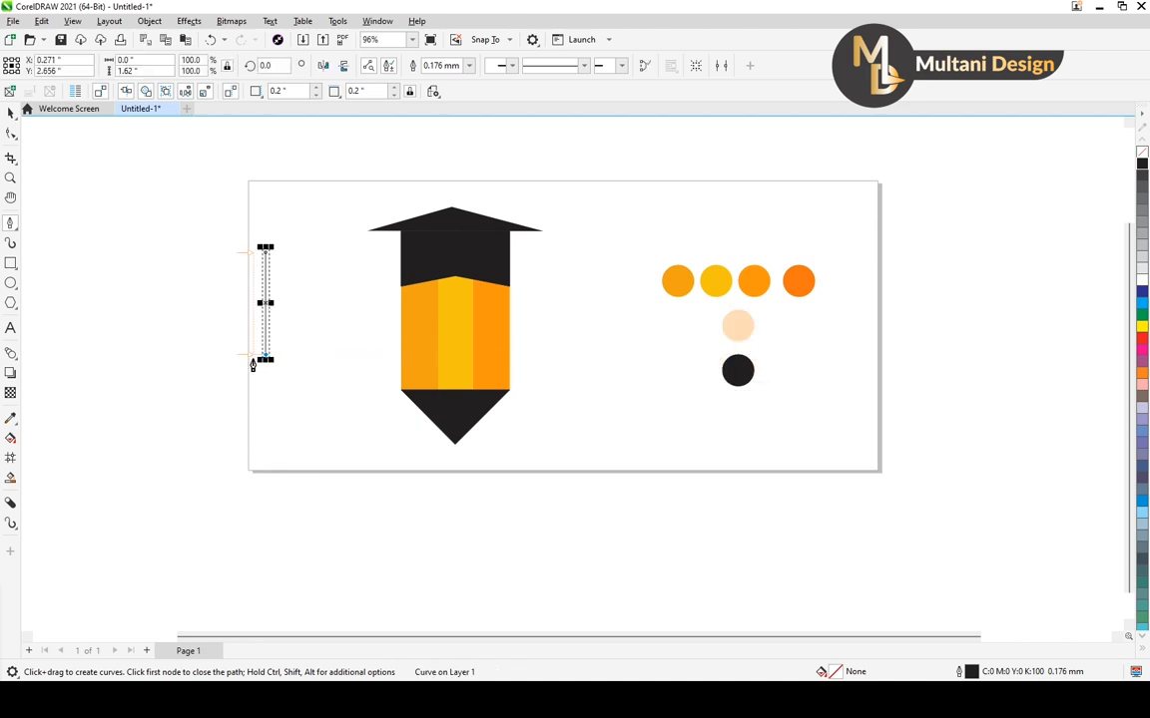
left_click(253, 355)
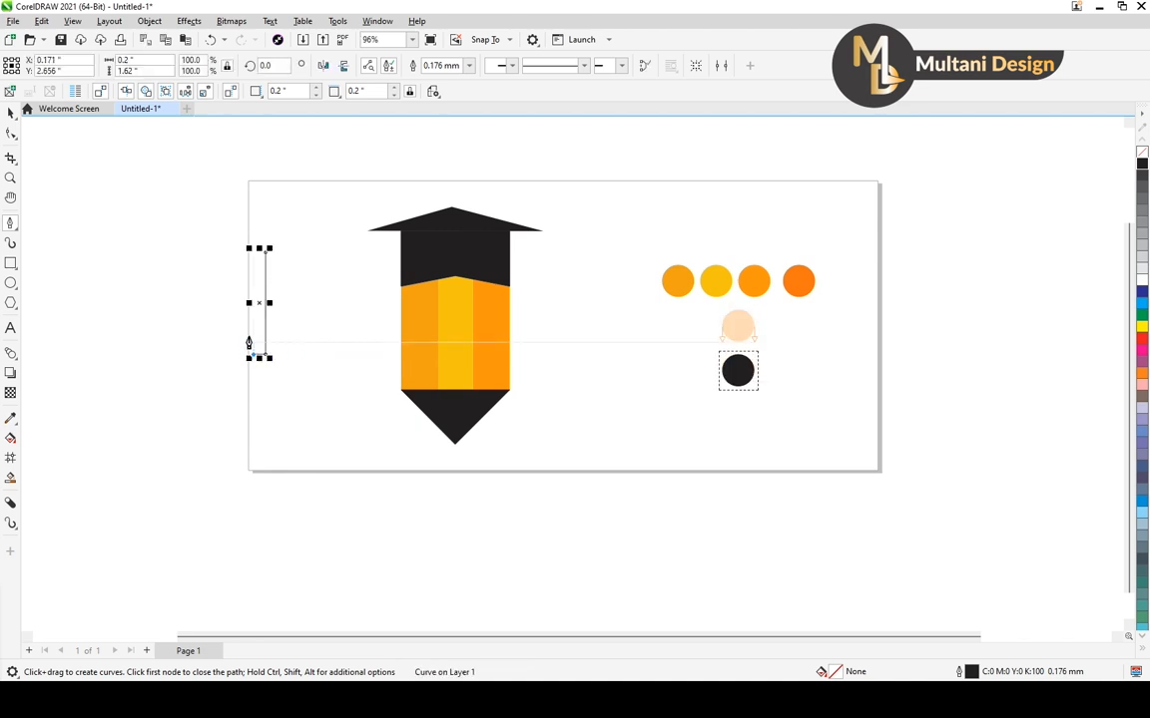
left_click(254, 250)
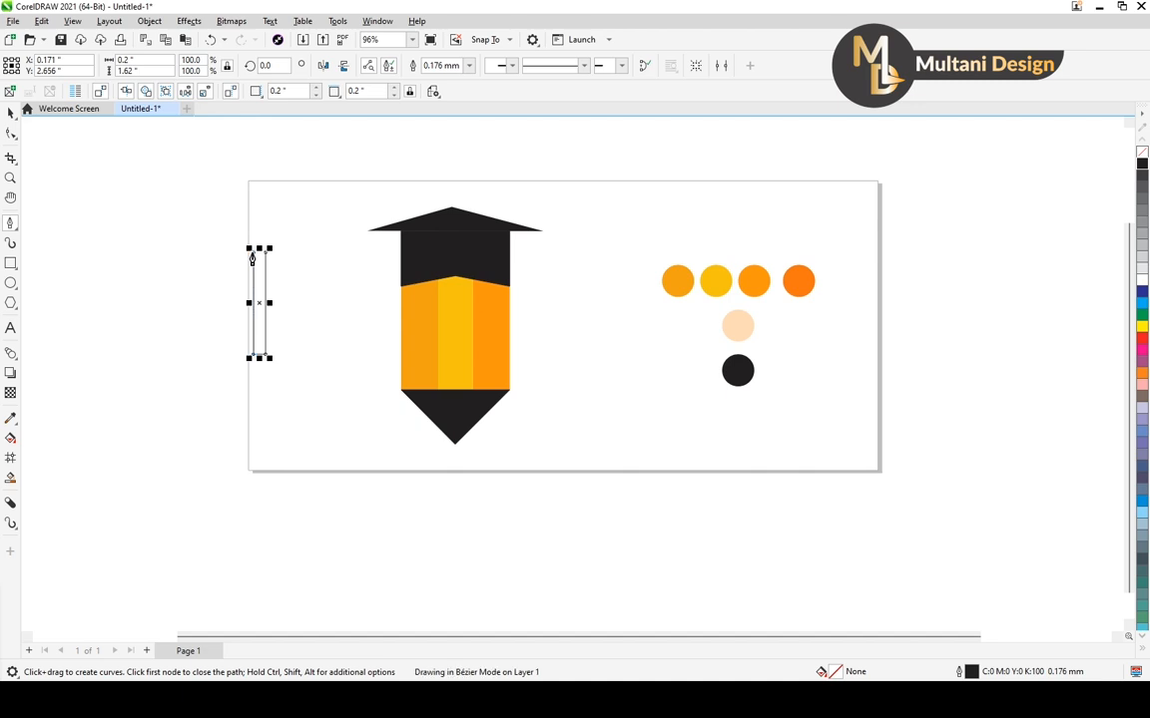
left_click(266, 251)
Hang the strip under the cap's left overhang, narrowing it to about 0.048 inches and shortening it to about 1.405 inches
left_click(11, 113)
scroll(263, 308, "up", 1)
mouse_move(265, 308)
left_mouse_down()
mouse_move(407, 298)
mouse_move(382, 301)
mouse_move(397, 345)
left_mouse_up()
scroll(413, 284, "up", 2)
scroll(414, 327, "up", 1)
left_click_drag(390, 184, 394, 145)
scroll(391, 300, "down", 2)
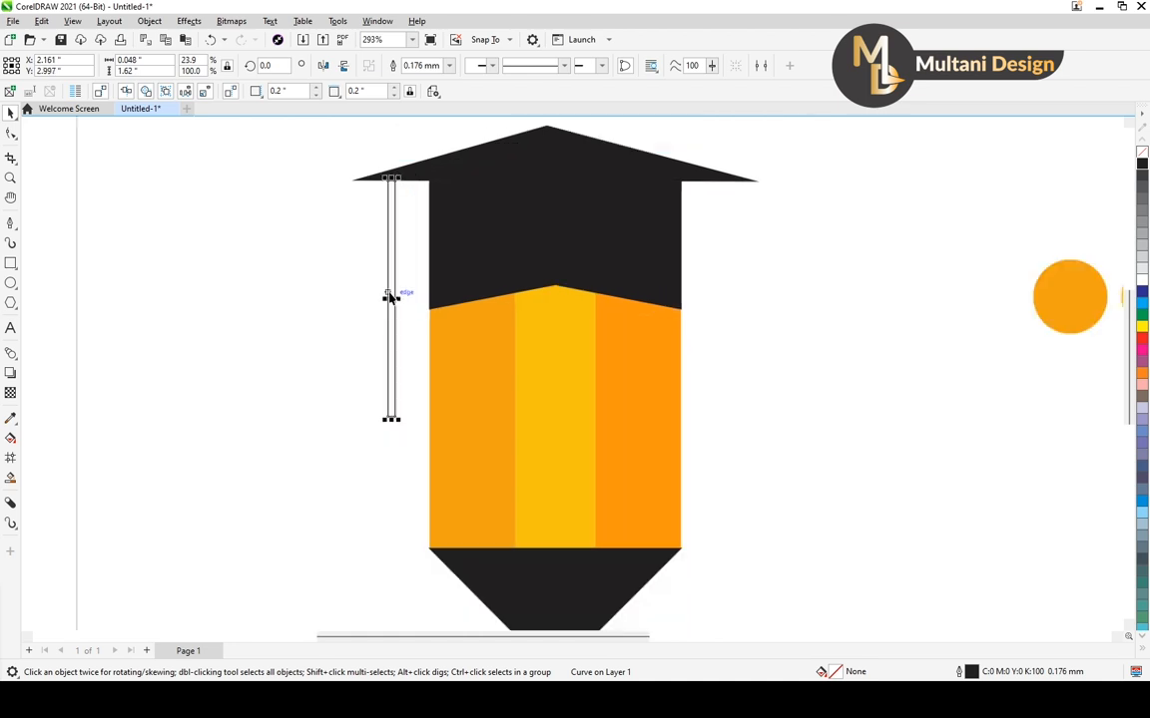
left_click_drag(391, 369, 390, 346)
key("Escape")
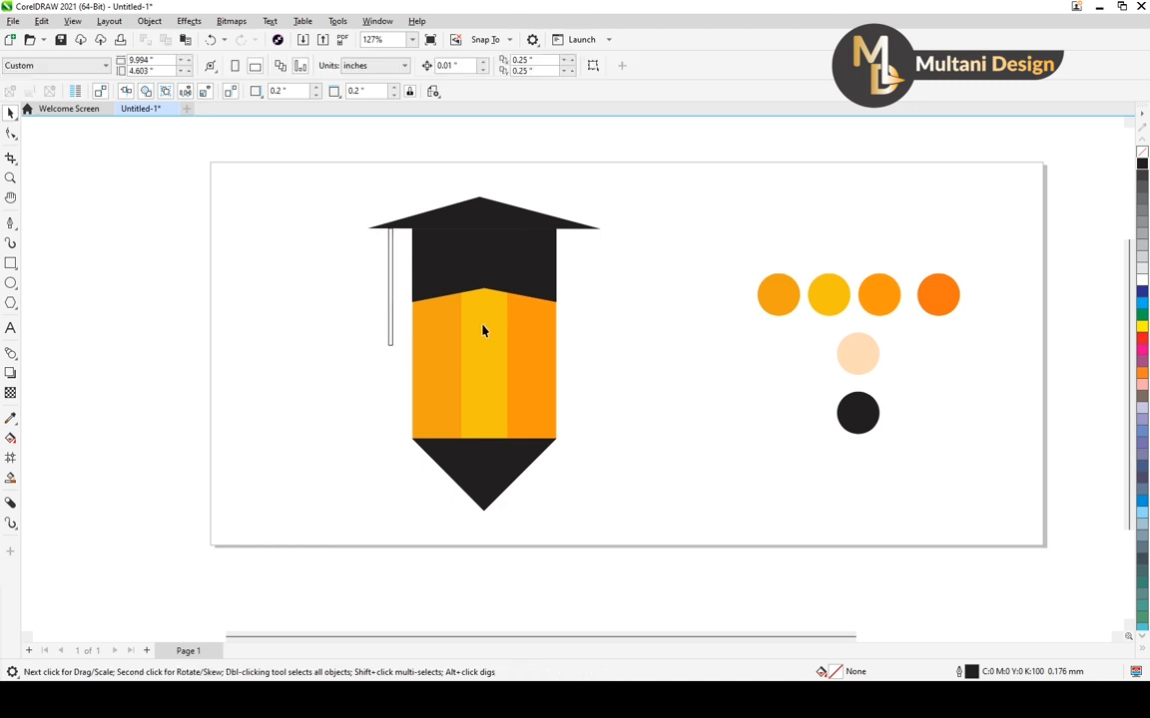
Give the hanging strip a uniform black K100 fill by sampling the black circle swatch
left_click(391, 318)
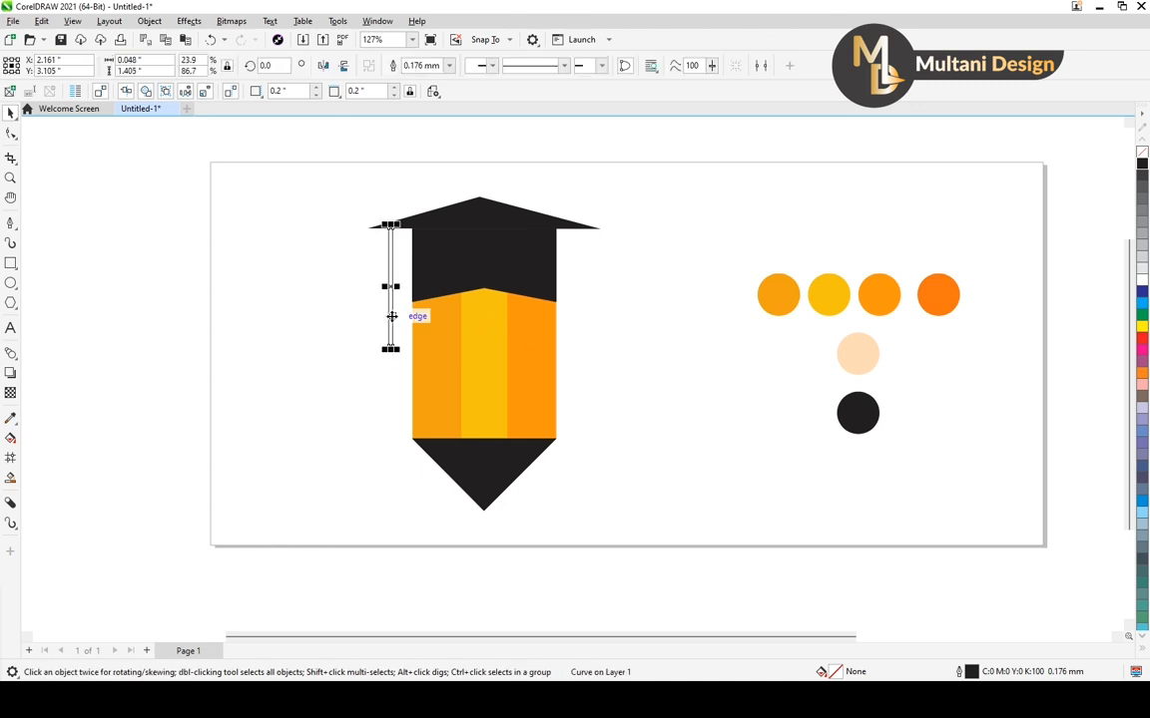
key("F11")
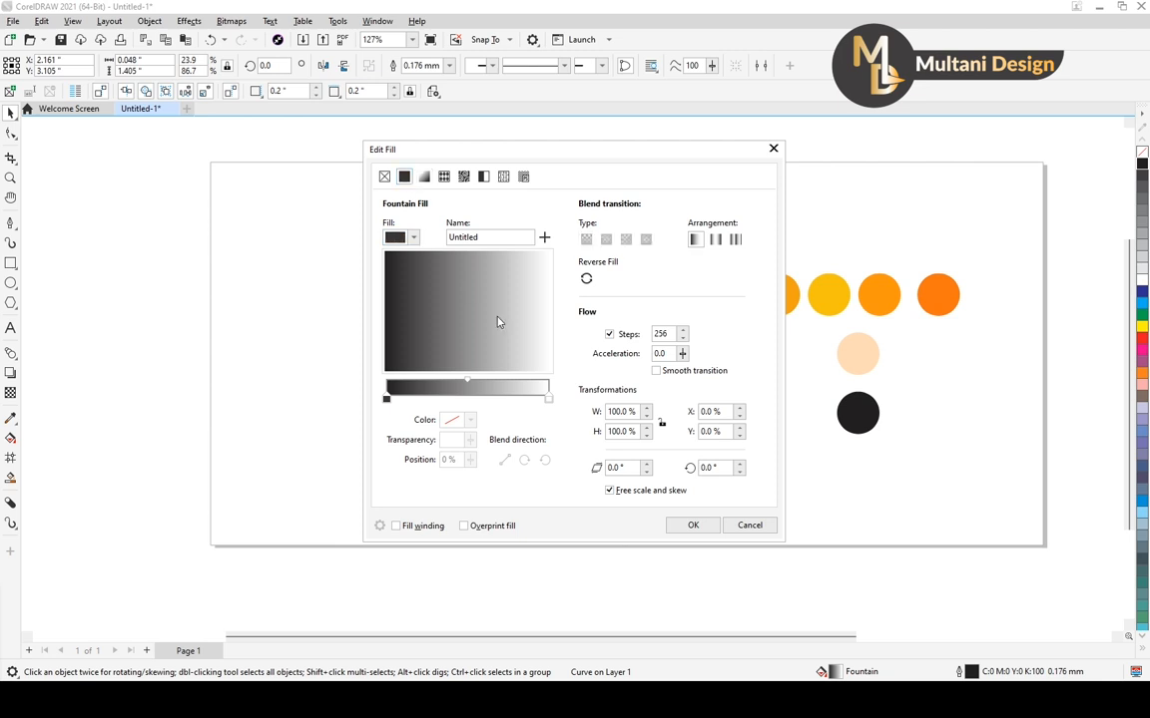
left_click(404, 177)
left_click(535, 428)
left_click(858, 412)
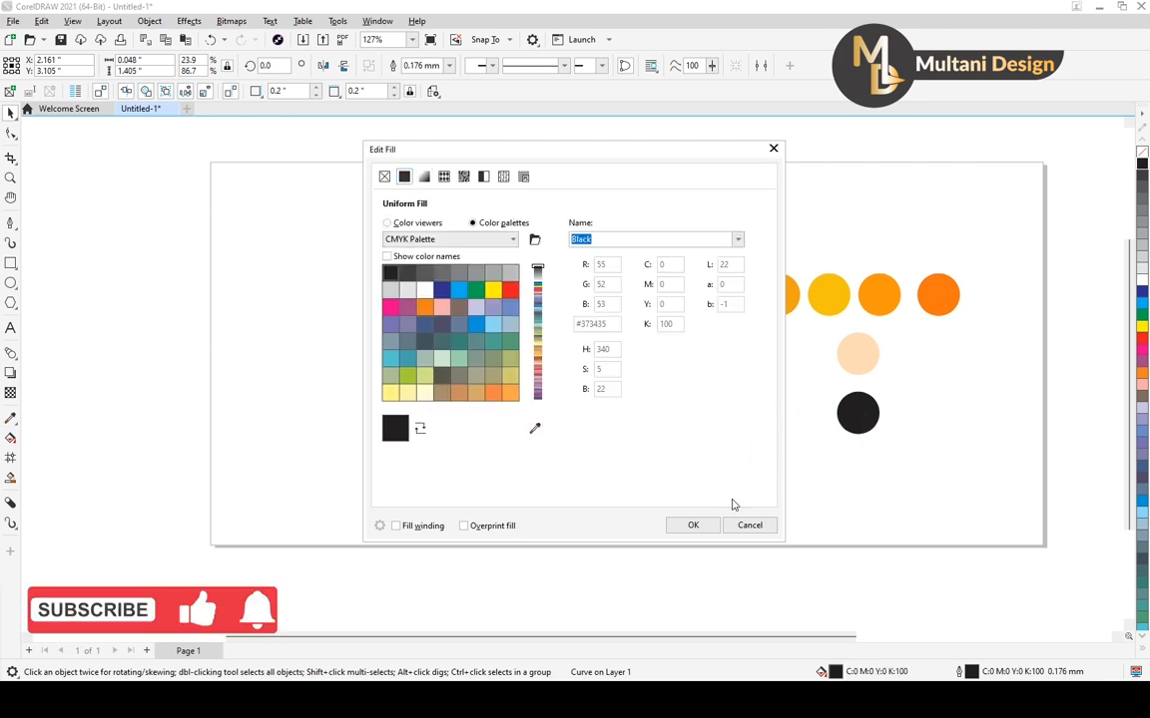
left_click(693, 525)
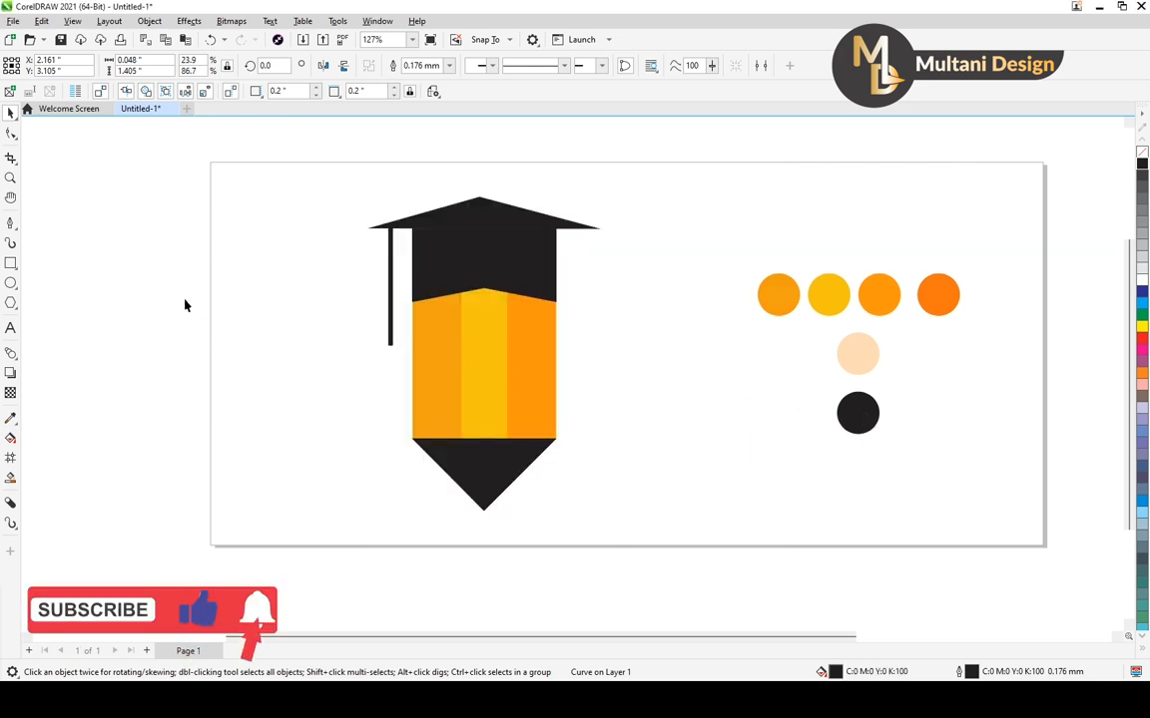
Draw a closed lens shape about 0.108 by 0.054 inches from two curves near the strip's lower end with the Pen tool
left_click(9, 223)
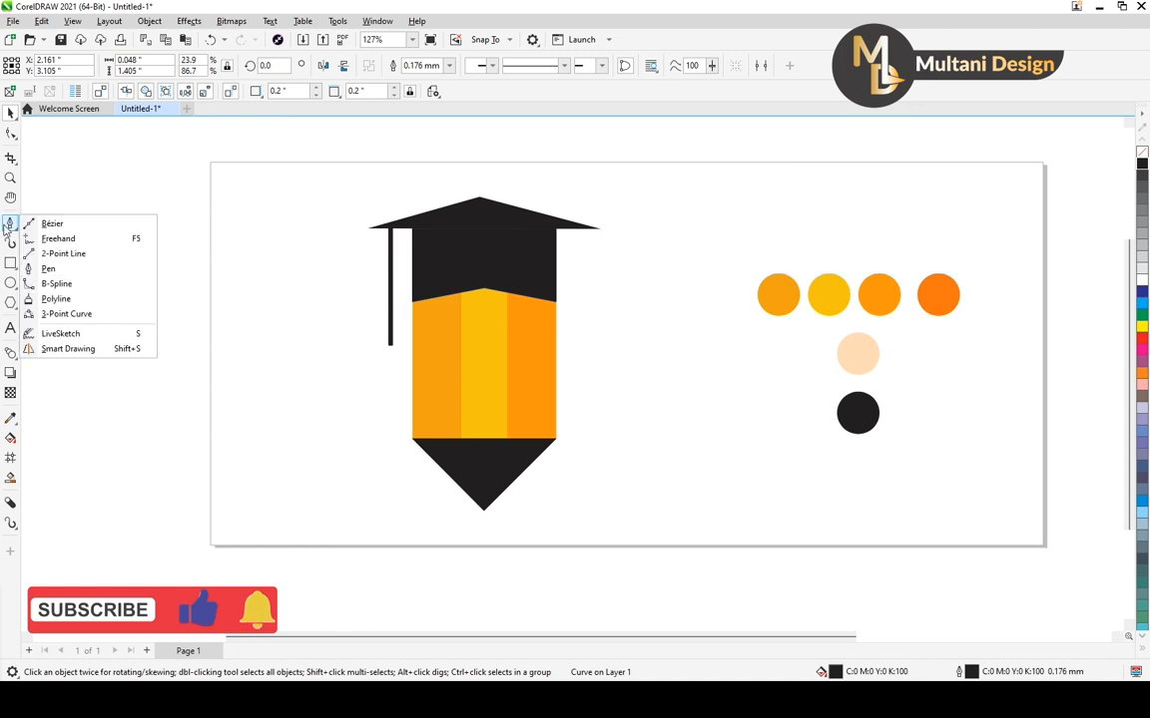
left_click(48, 268)
scroll(324, 330, "up", 2)
left_click(427, 368)
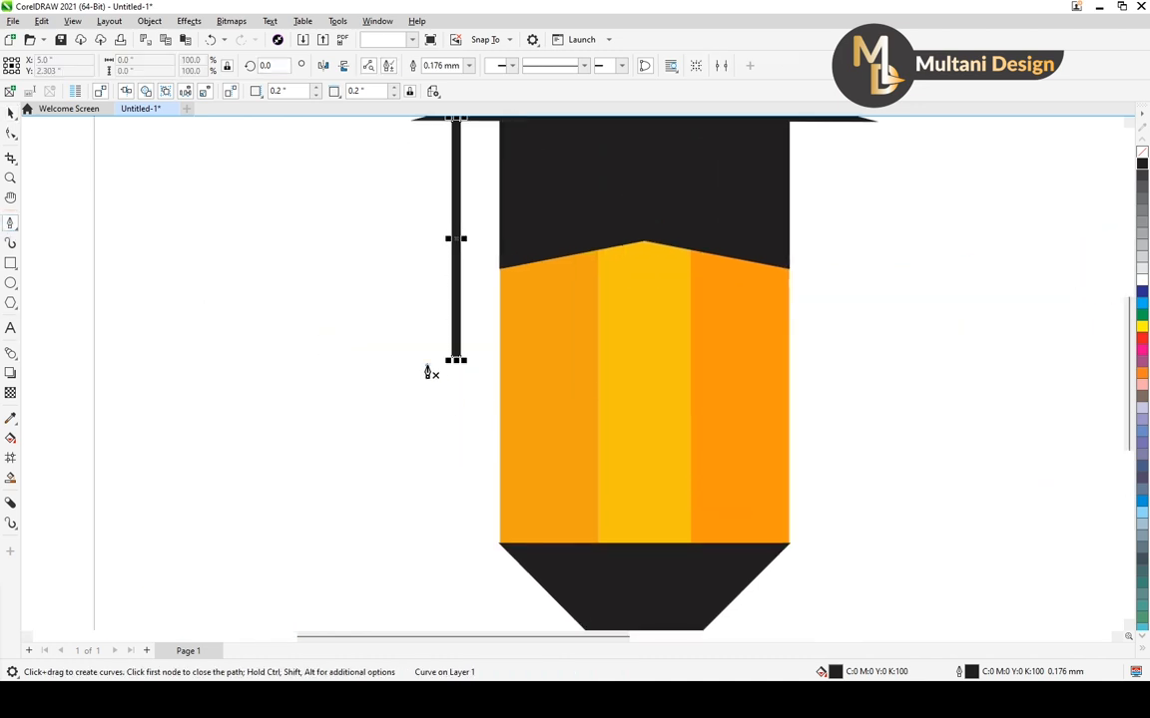
scroll(434, 369, "up", 3)
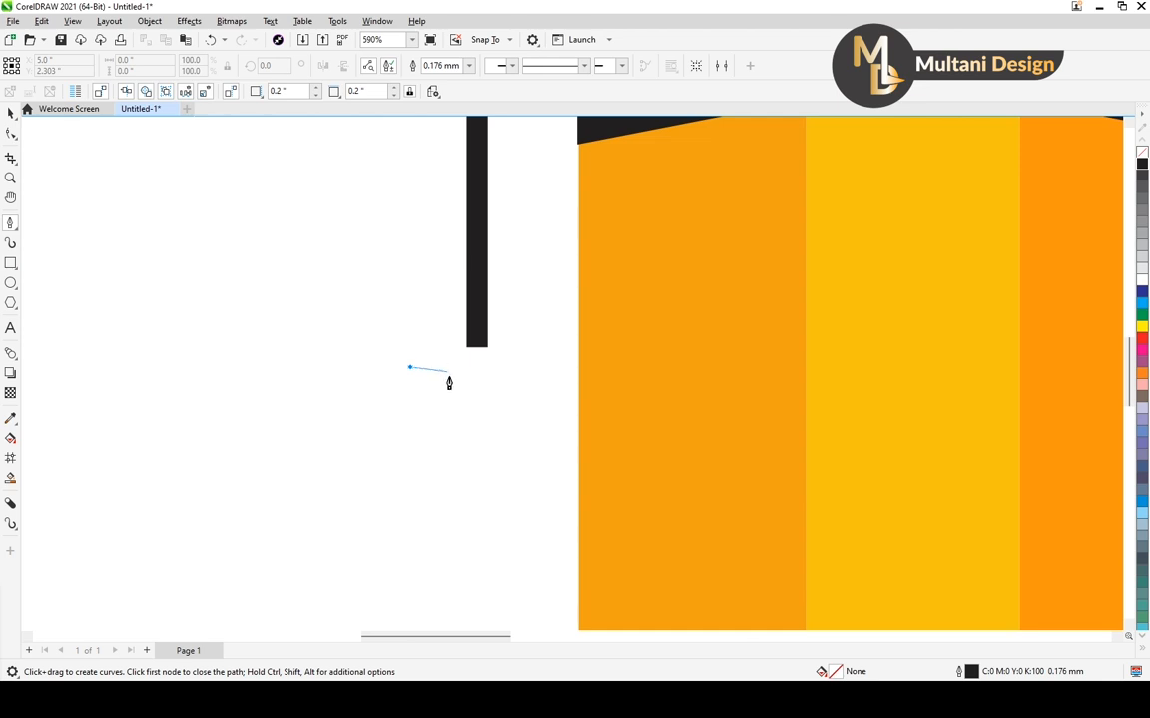
left_click_drag(451, 367, 473, 389)
double_click(451, 368)
left_click(452, 369)
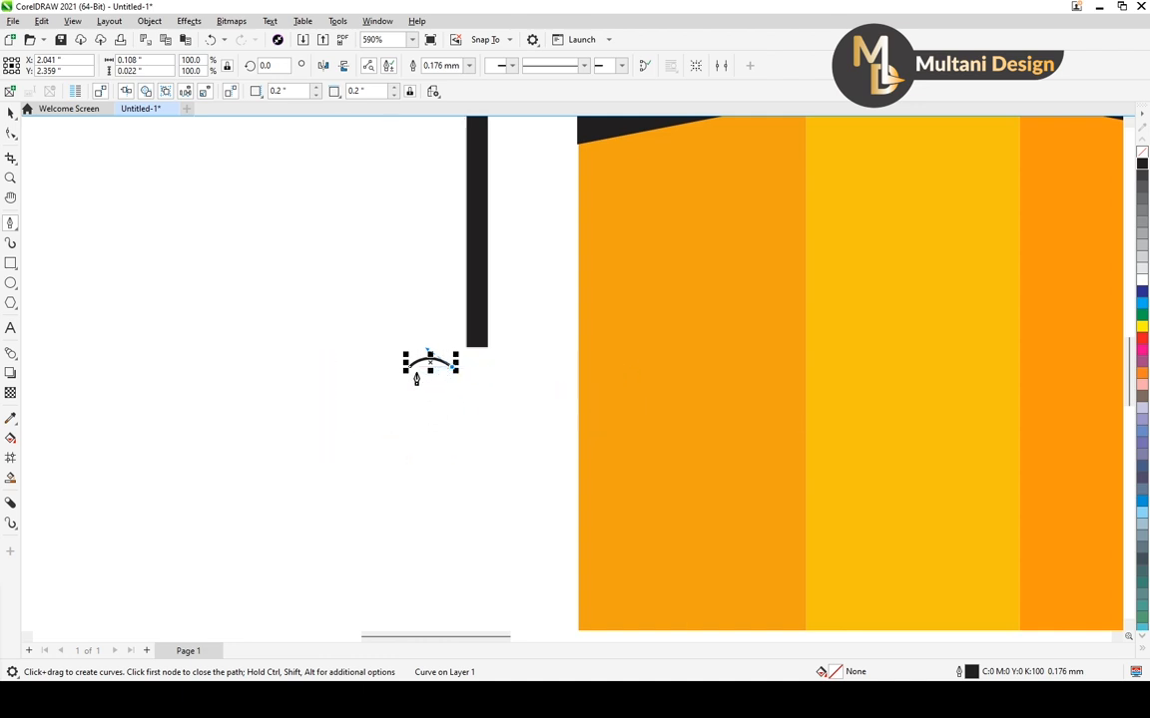
left_click_drag(408, 368, 428, 397)
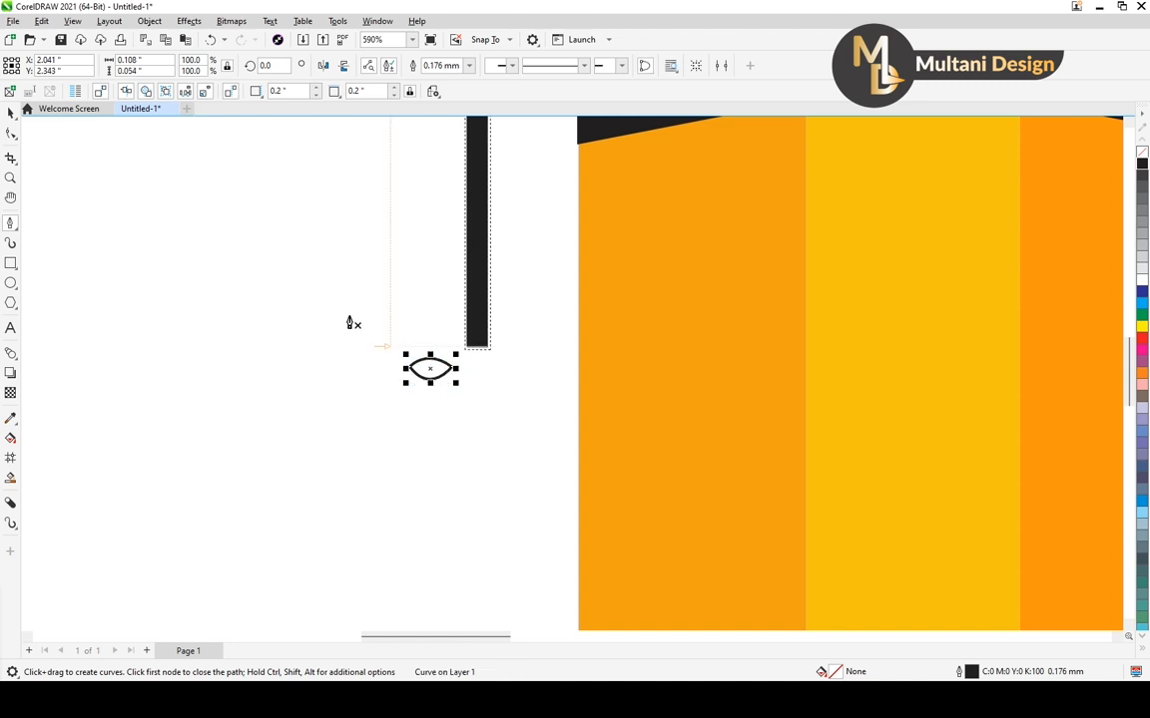
Center the lens shape on the strip's lower end and resize it to about 0.114 by 0.083 inches
left_click(14, 110)
scroll(431, 370, "up", 2)
left_click_drag(466, 371, 499, 335)
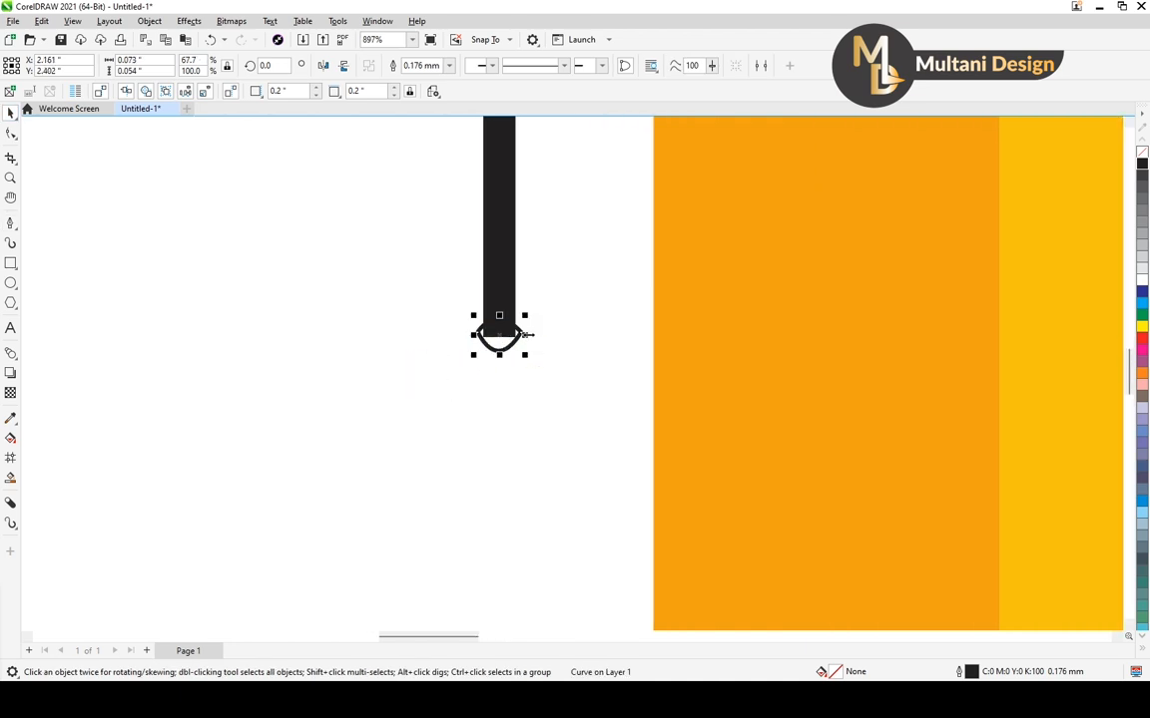
scroll(501, 334, "down", 3)
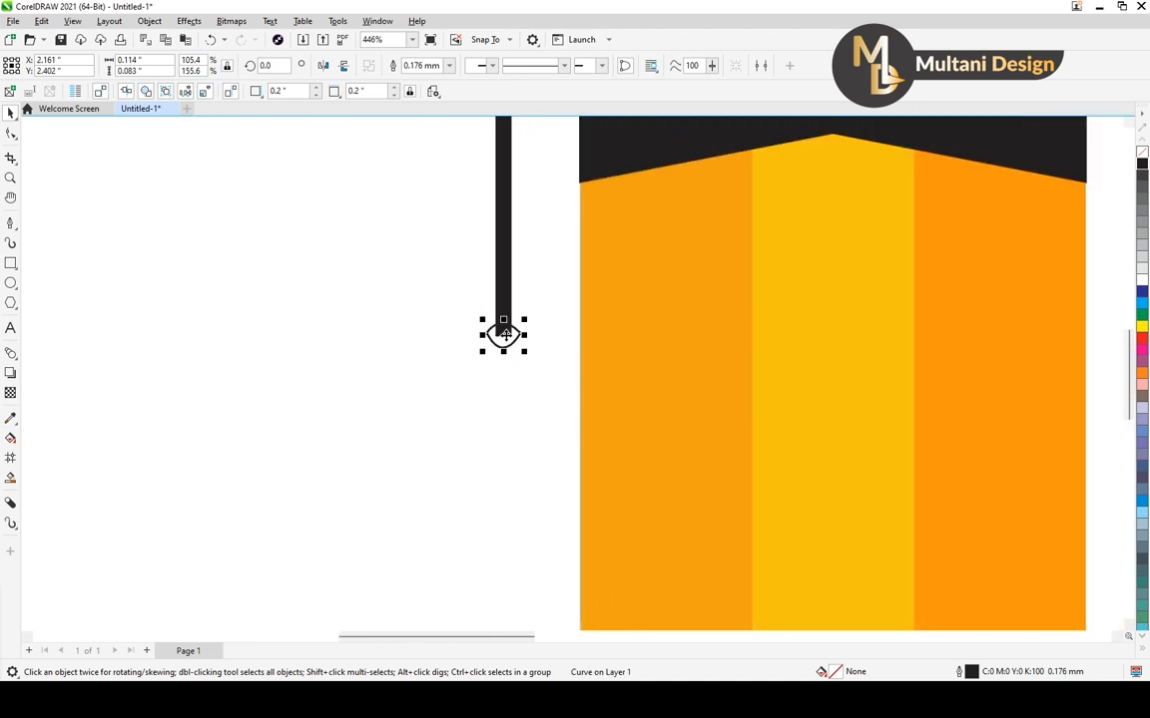
scroll(503, 333, "down", 3)
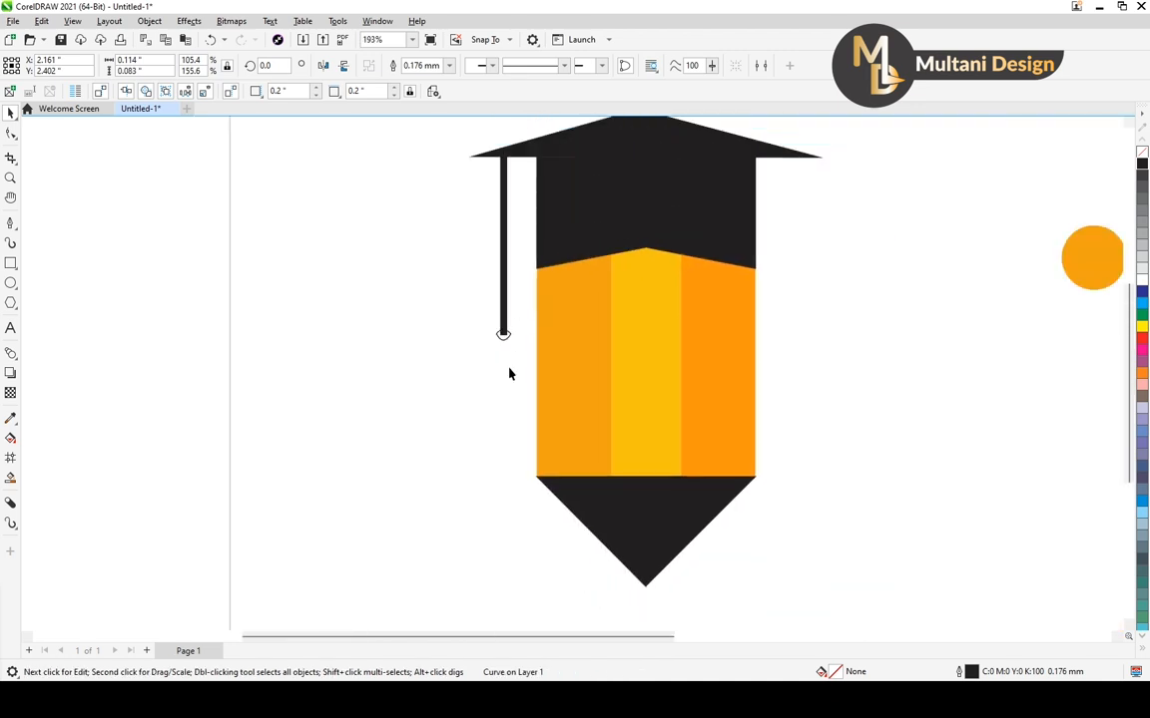
Give the lens shape a uniform black K100 fill by sampling the cap's black, and deselect it
key("F11")
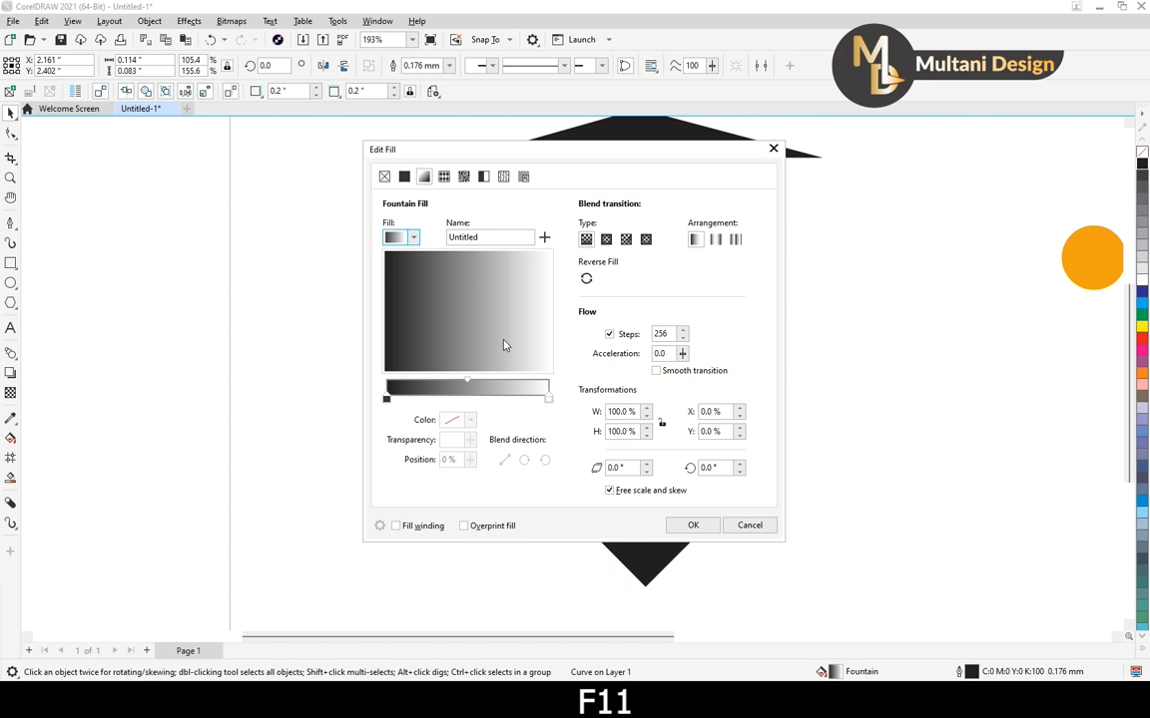
left_click(404, 176)
left_click(535, 448)
left_click(633, 137)
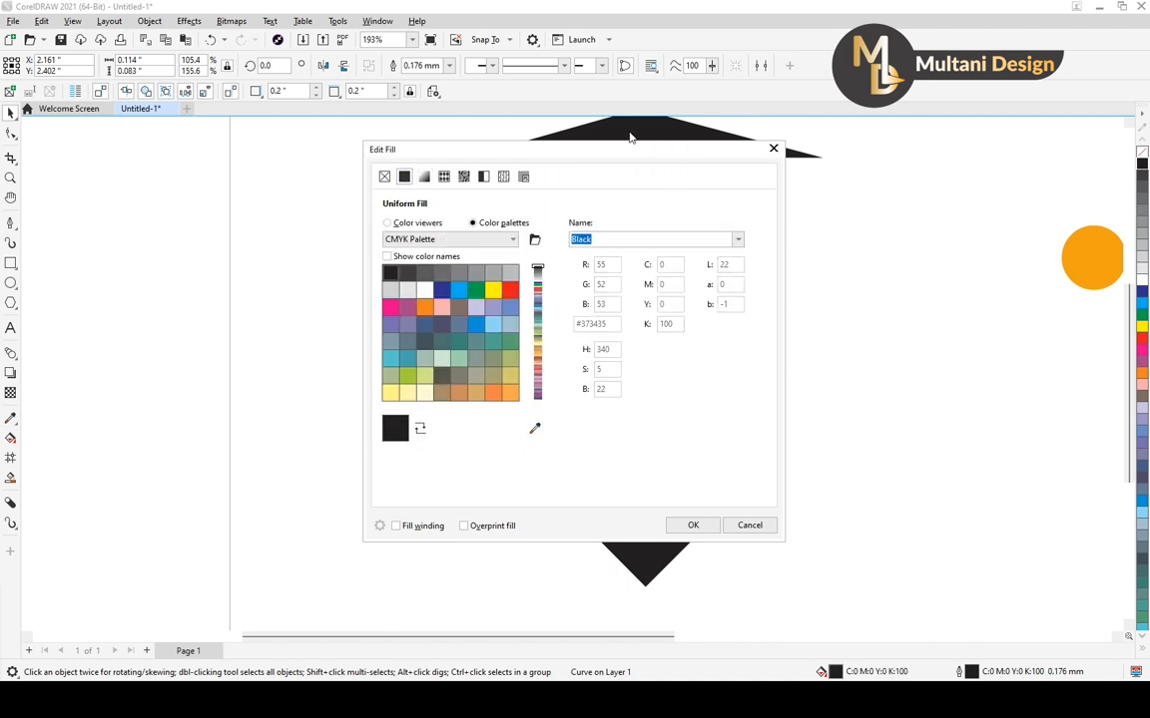
left_click(691, 525)
scroll(519, 409, "down", 3)
left_click(459, 375)
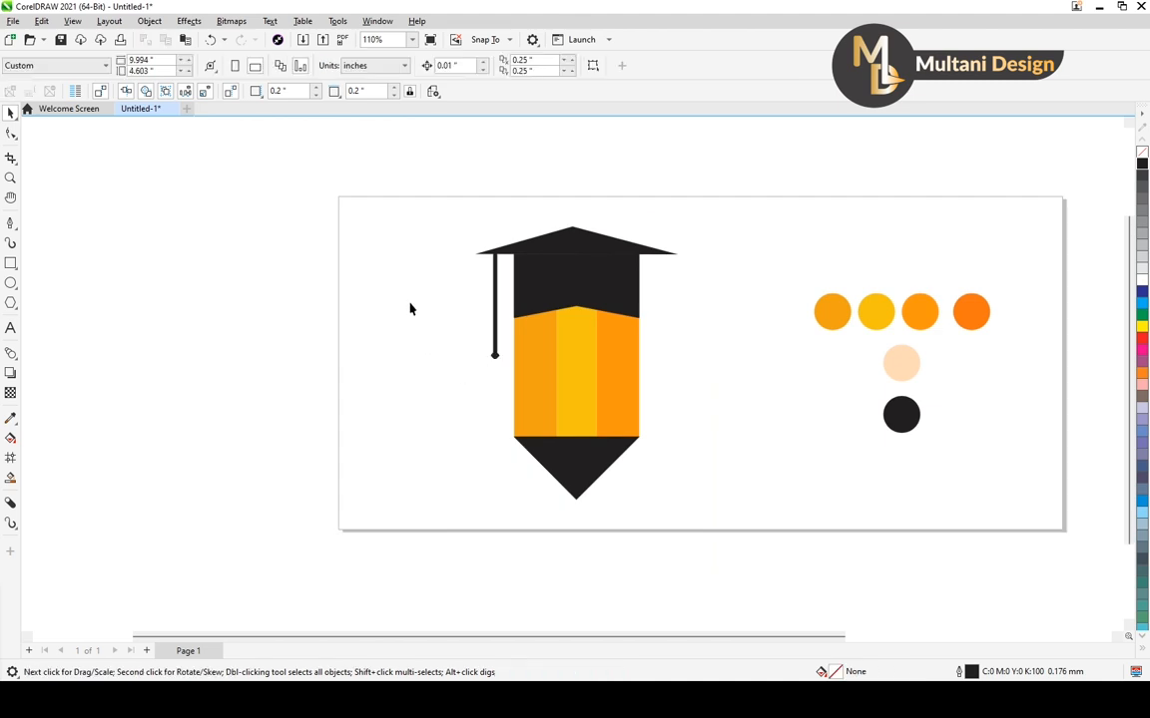
Draw a thin slanted strip about 2.112 by 0.781 inches left of the pencil, rising toward the cap, with the Pen tool
scroll(409, 309, "down", 2)
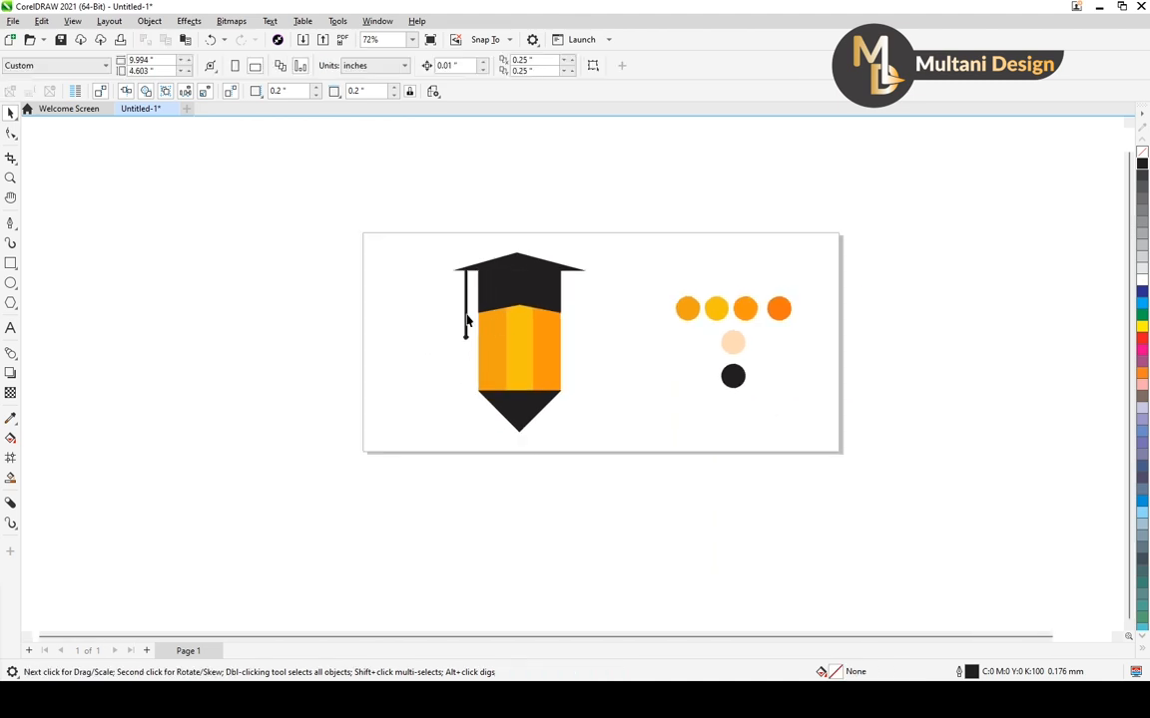
scroll(533, 278, "up", 2)
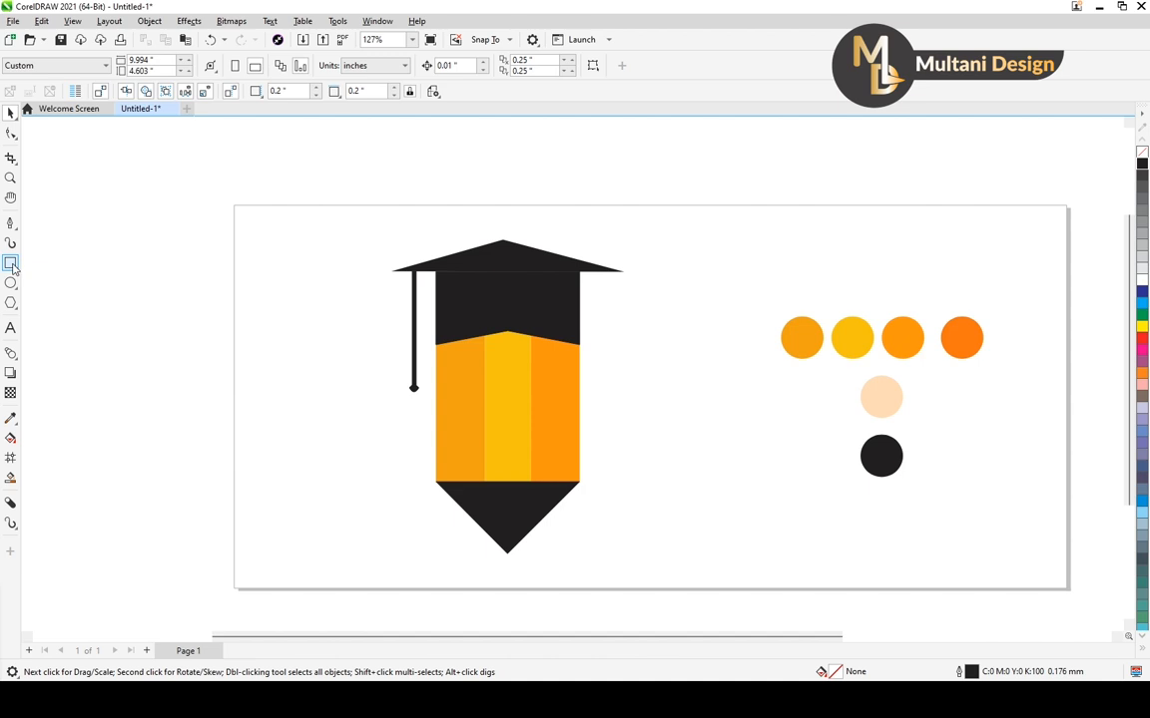
left_click(11, 224)
left_click(44, 265)
left_click(362, 285)
left_click(180, 349)
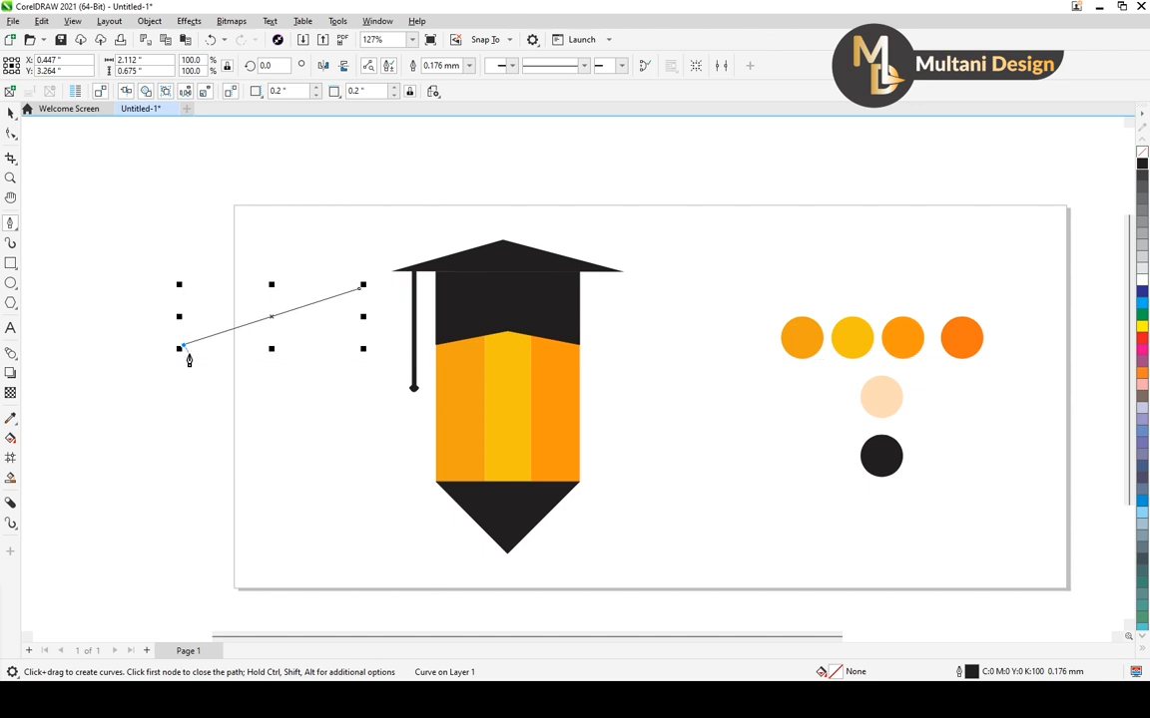
left_click(188, 354)
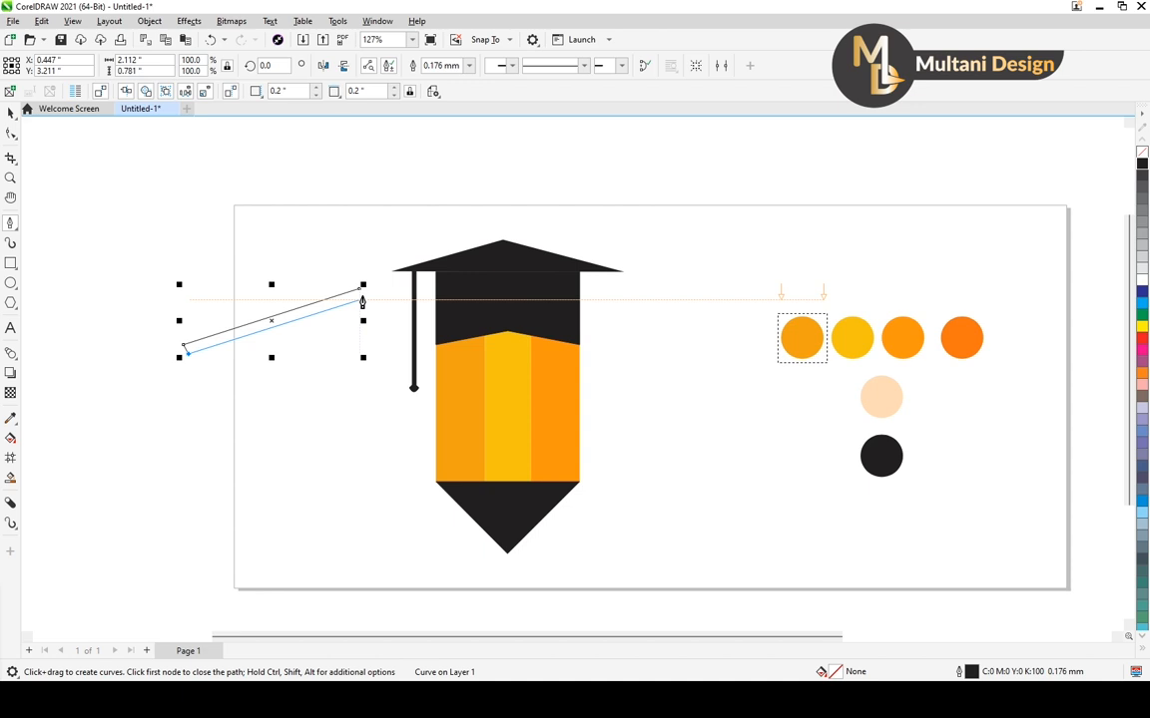
left_click(361, 300)
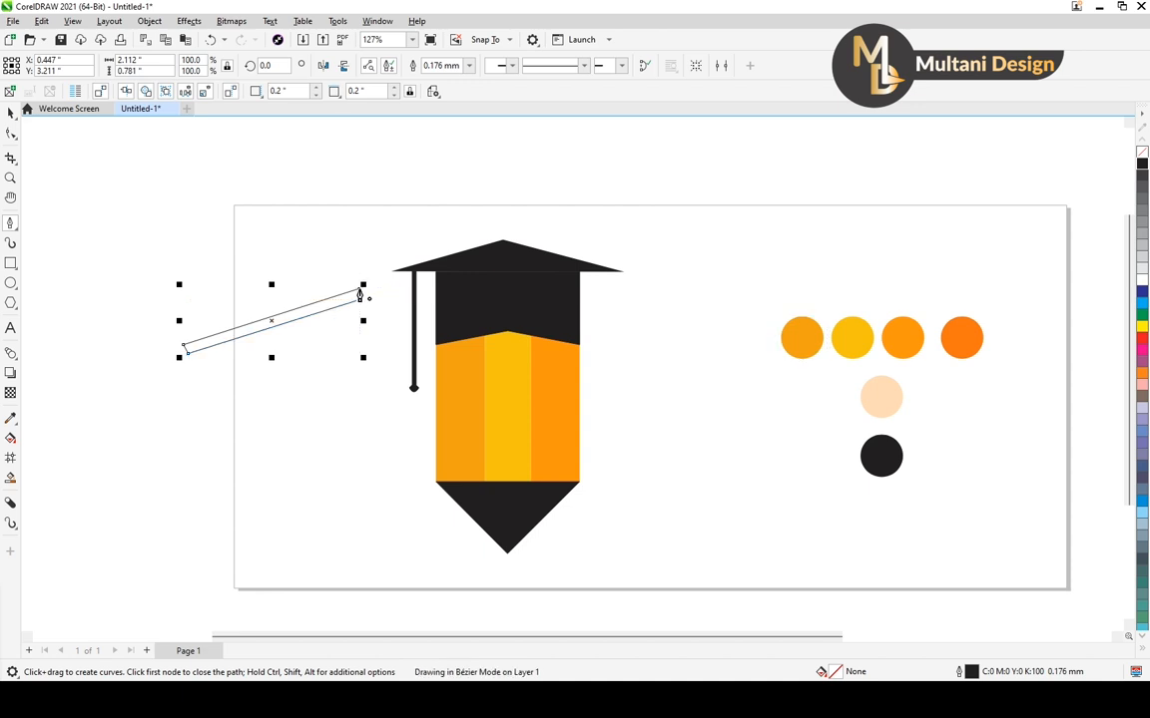
Move the slanted strip onto the left half of the cap's triangle and scale it to about 0.785 by 0.29 inches
left_click(10, 113)
left_click(274, 325)
left_click_drag(274, 325, 434, 296)
scroll(488, 274, "up", 3)
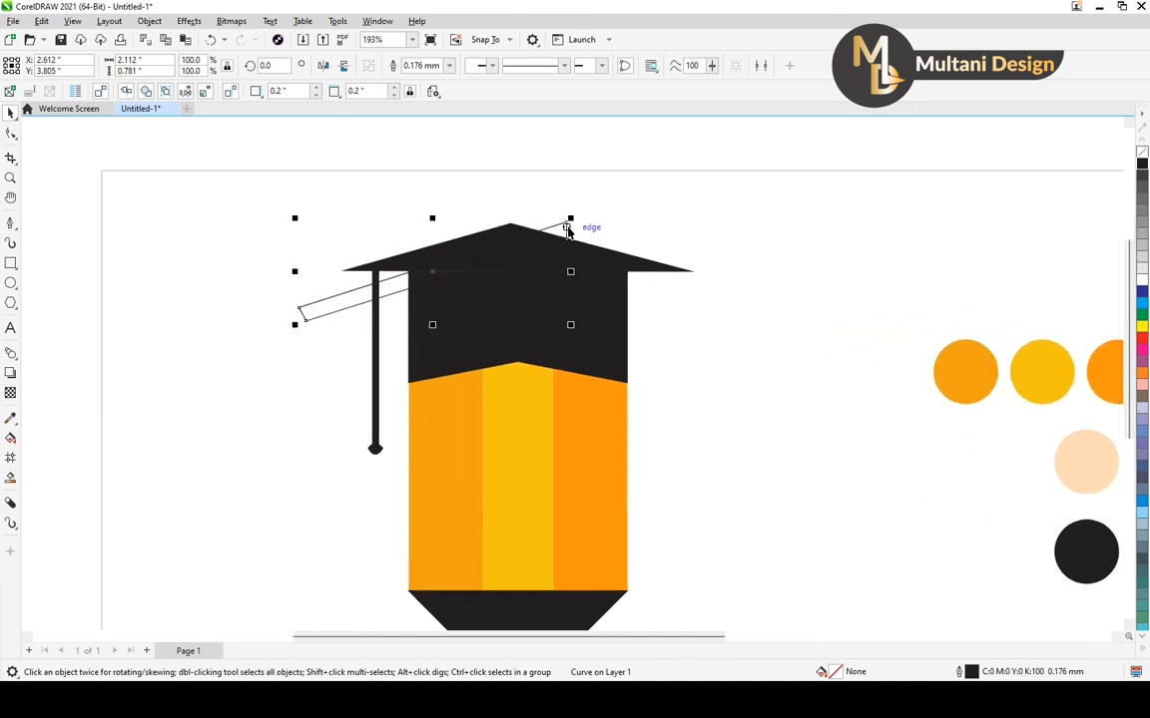
left_click_drag(570, 224, 460, 254)
left_click(484, 240)
scroll(484, 240, "up", 4)
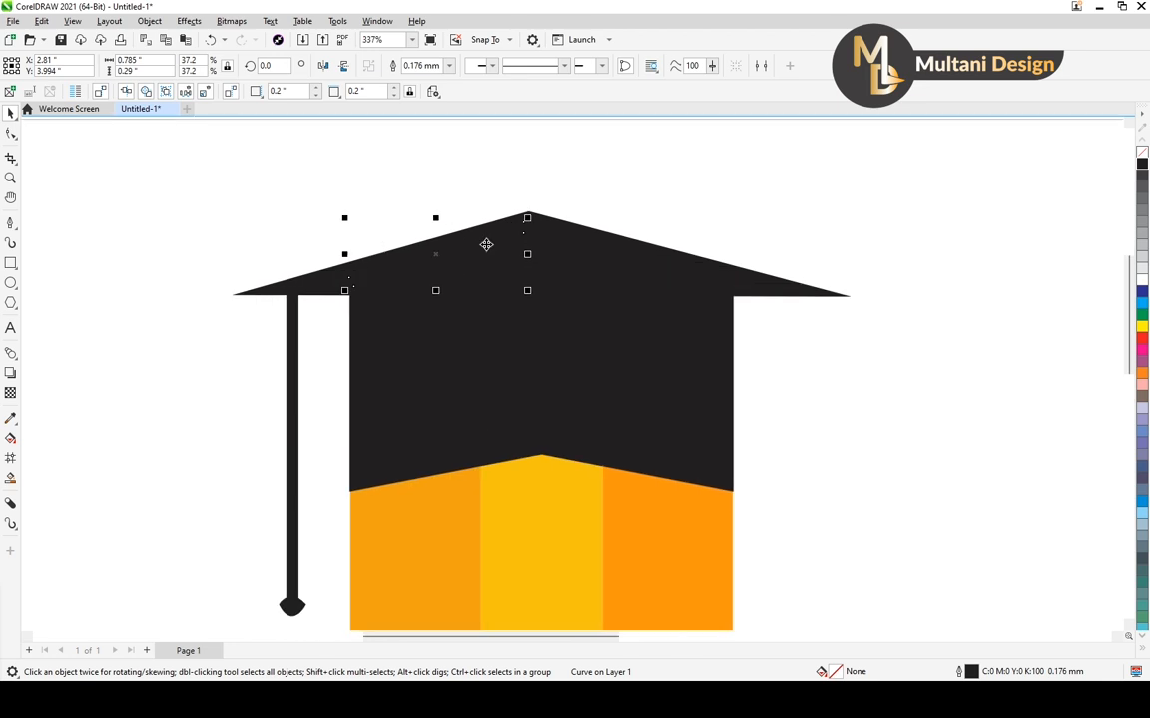
Rotate the slanted strip to about 356.81° to follow the triangle's left slope and fill it with white
left_click_drag(528, 217, 526, 290)
key("Escape")
left_click(463, 254)
left_click(464, 254, "alt")
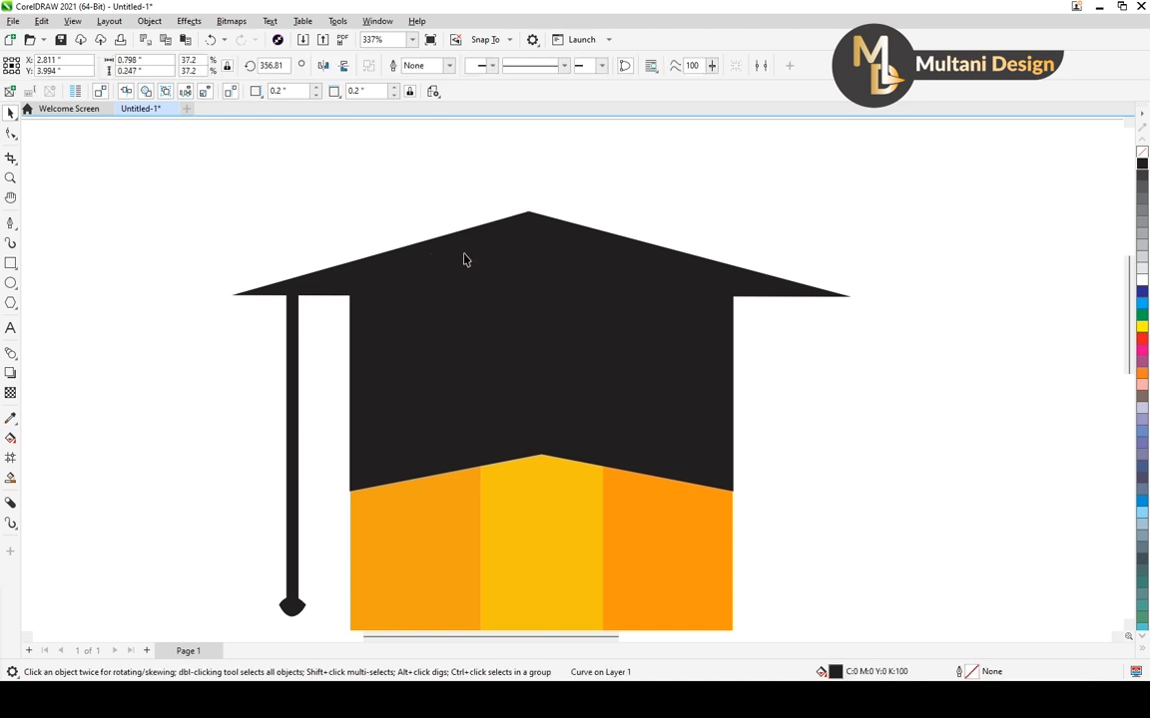
left_click(1143, 278)
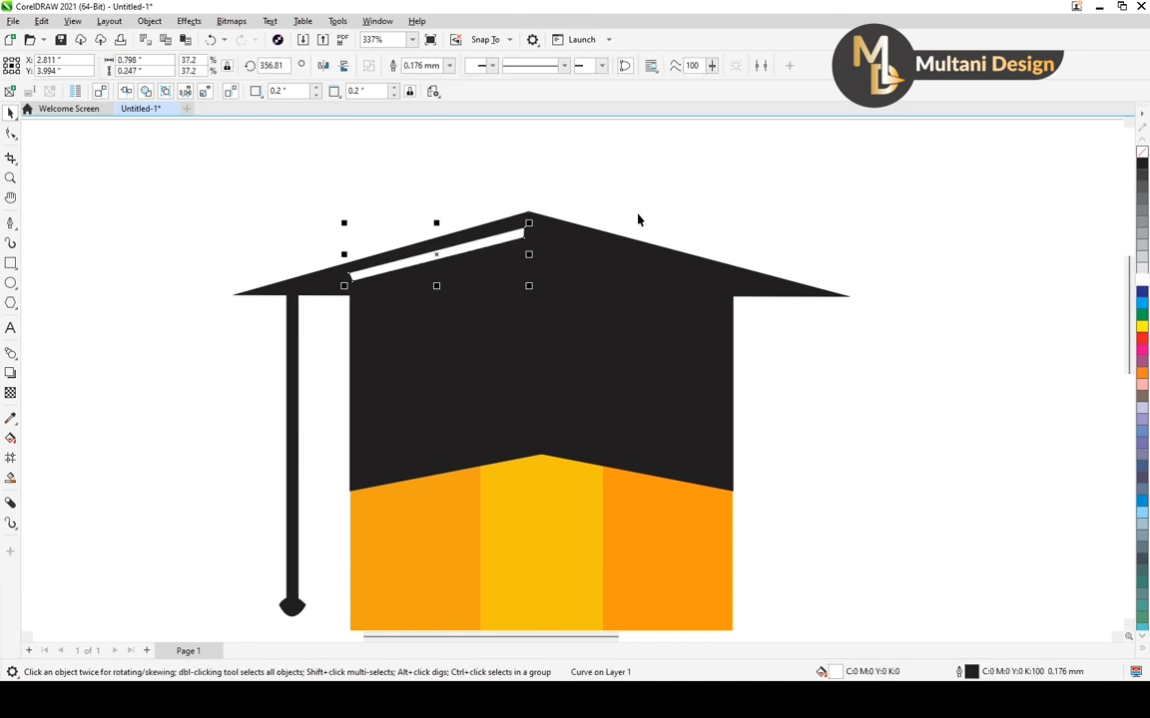
Scale the white strip to about 0.569 by 0.177 inches, position it at about X 2.725, Y 3.994 inches, and deselect it
left_click(434, 262)
scroll(419, 256, "up", 1)
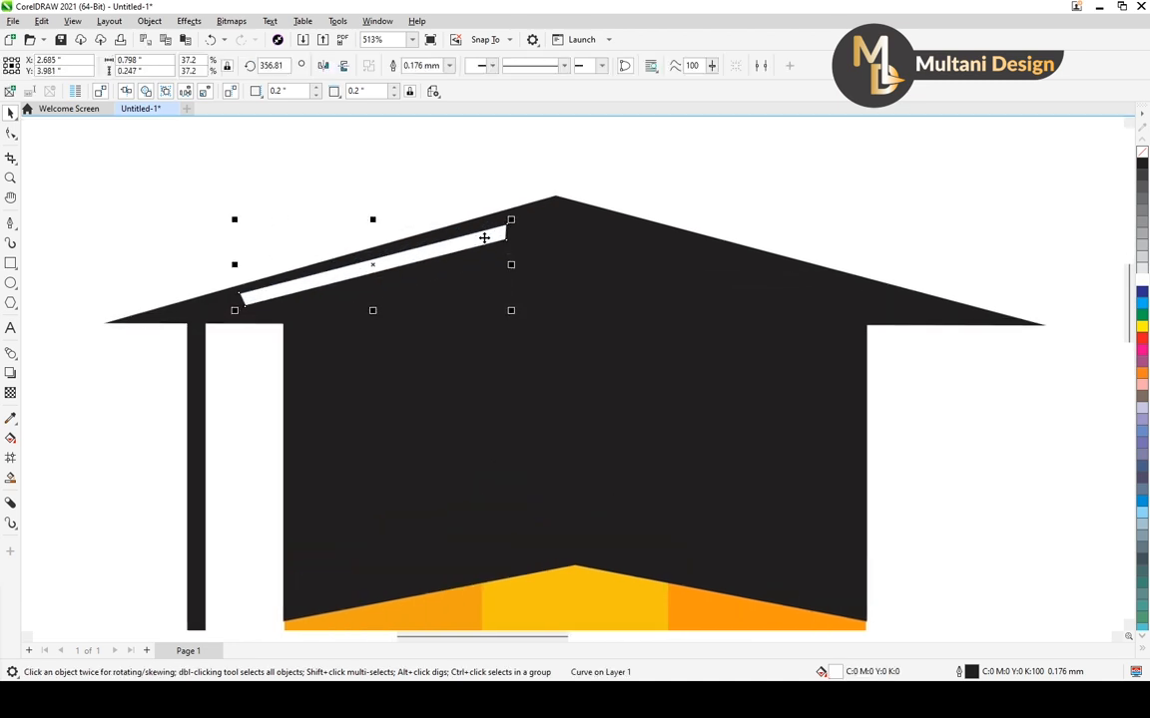
left_click_drag(513, 220, 471, 231)
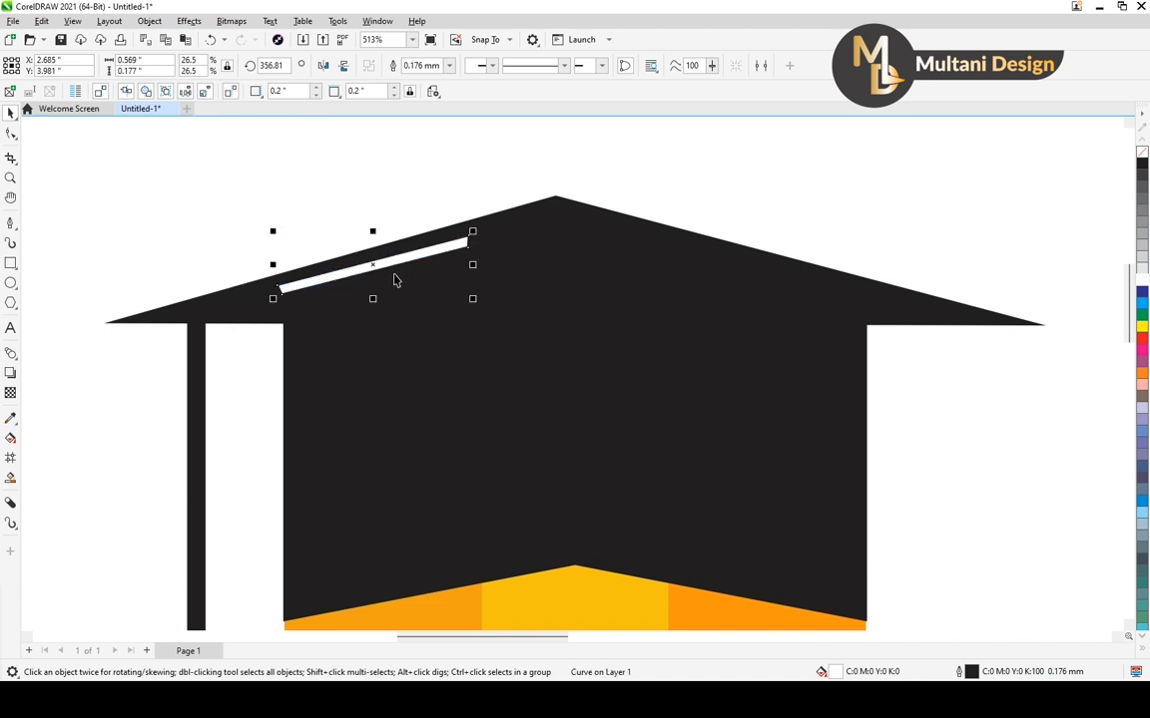
left_click_drag(377, 265, 391, 268)
scroll(391, 267, "down", 5)
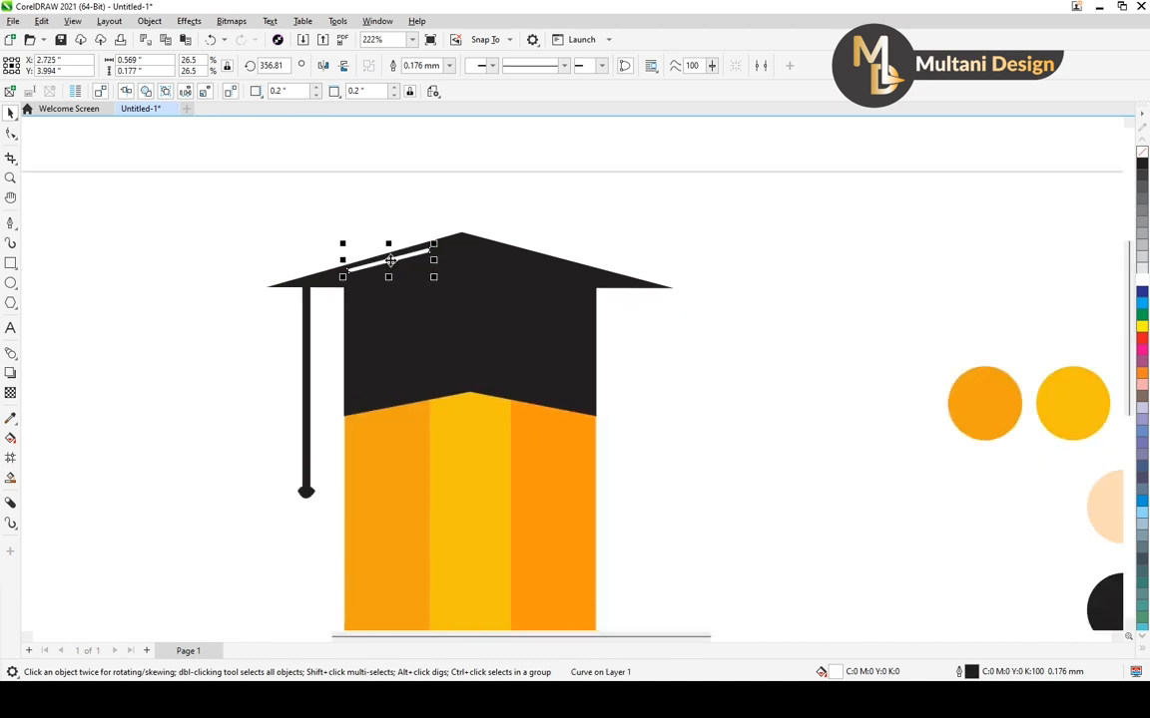
left_click(515, 317)
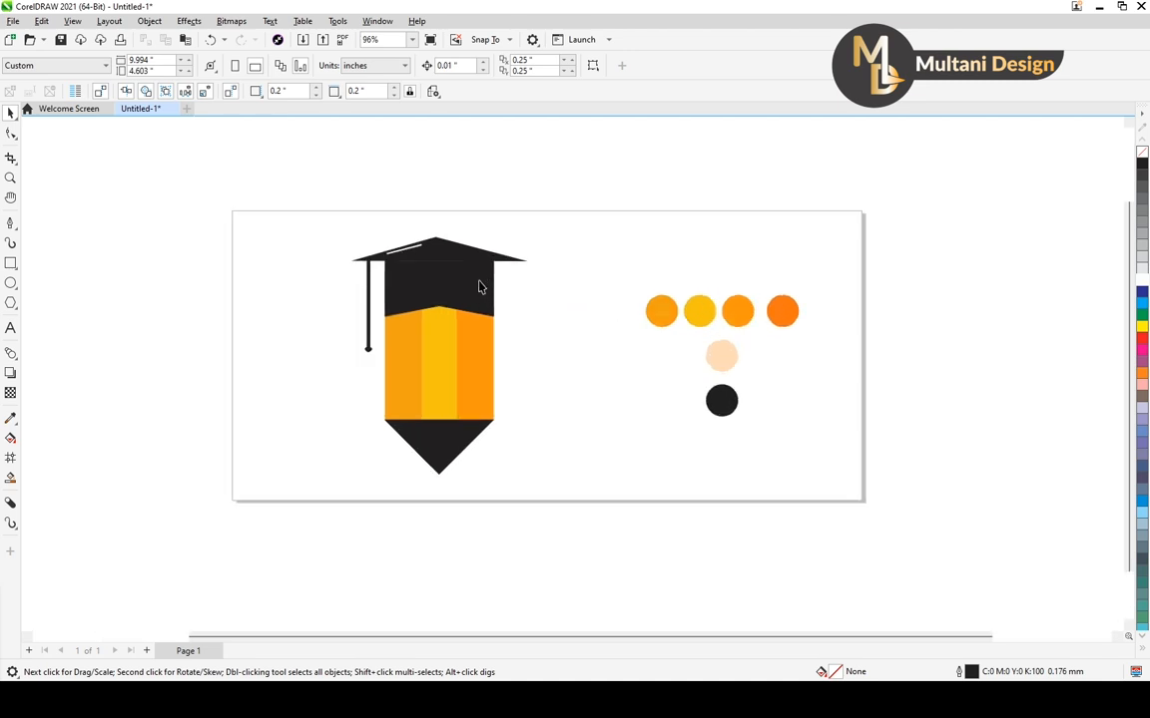
Enlarge the white highlight strip slightly along the cap's left slope and deselect it
scroll(413, 247, "up", 5)
left_click(397, 206)
left_click_drag(419, 187, 403, 213)
scroll(431, 217, "down", 4)
left_click(521, 304)
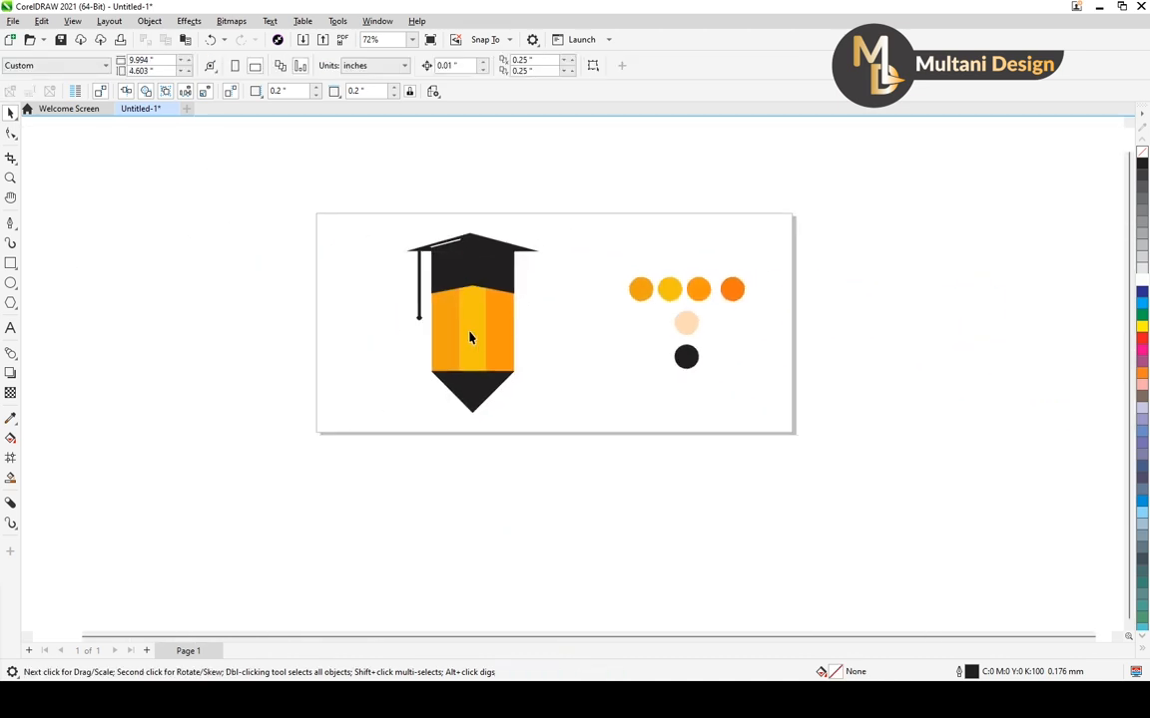
Draw a tall closed rectangle about 0.4 by 3.051 inches to the left of the page with the Pen tool
scroll(469, 338, "up", 1)
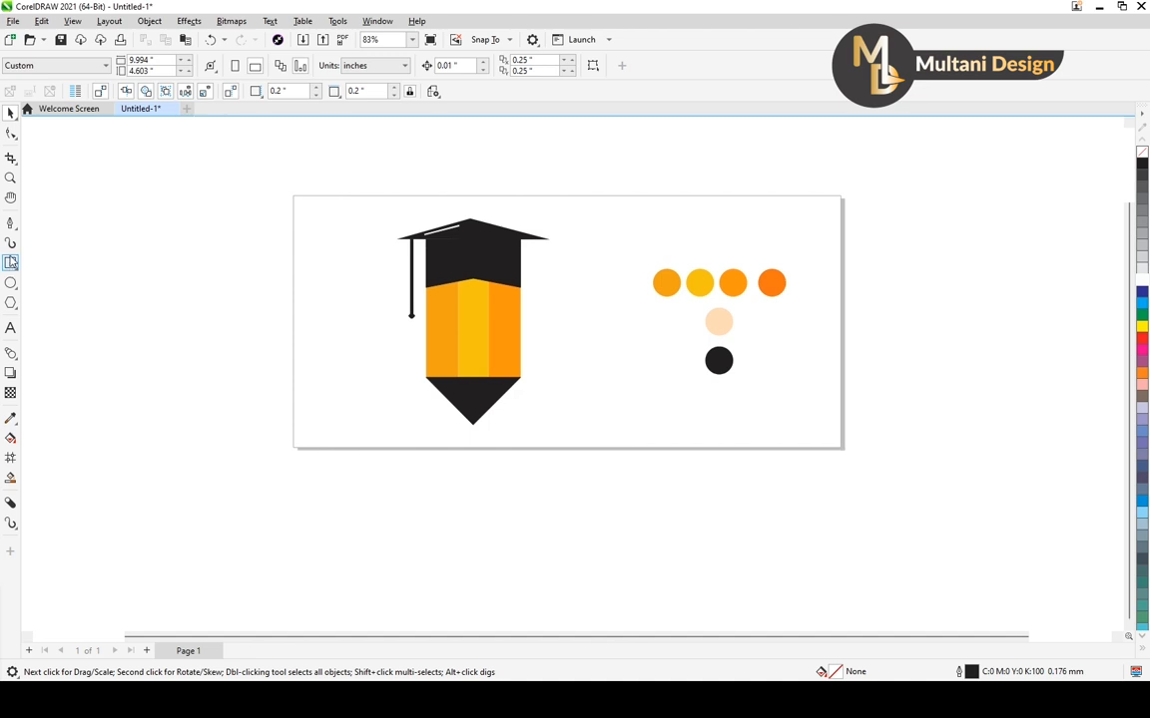
left_click(10, 220)
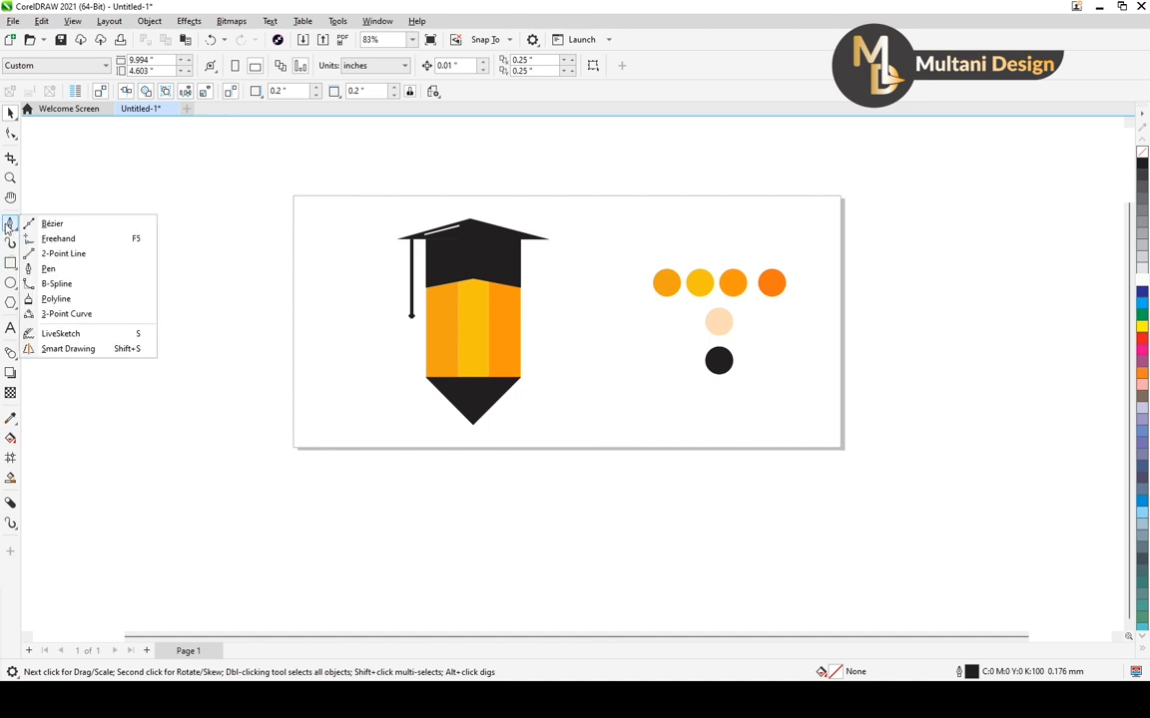
left_click(51, 268)
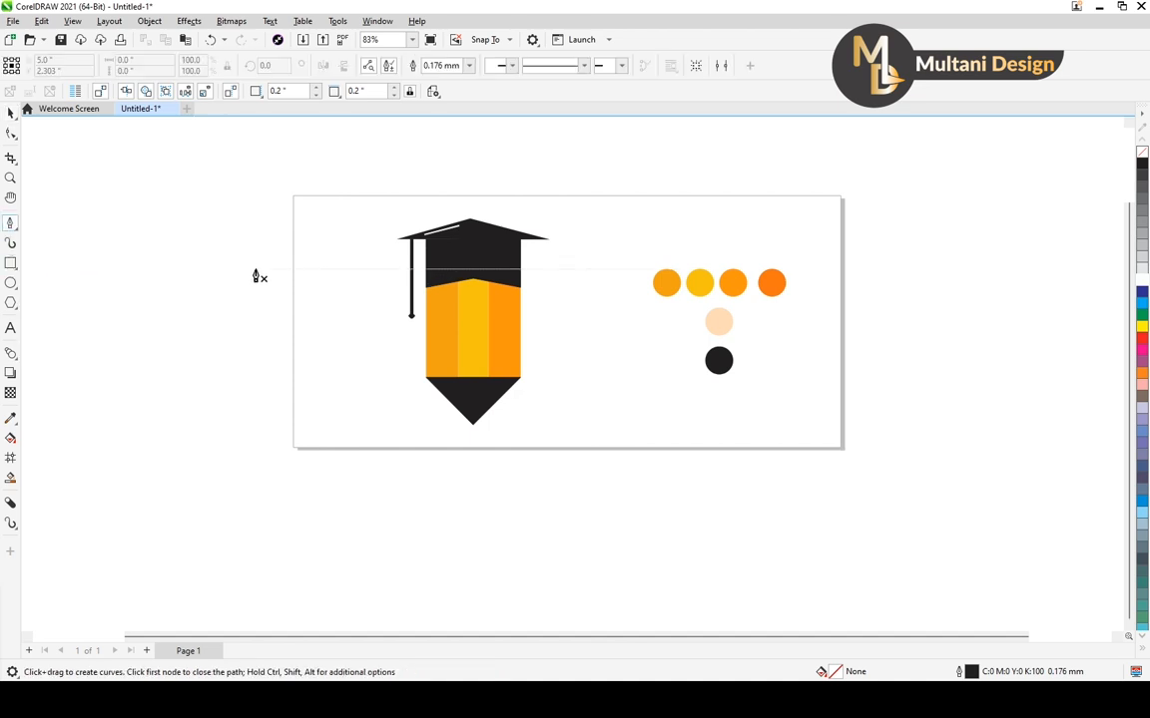
left_click(255, 269)
double_click(257, 440)
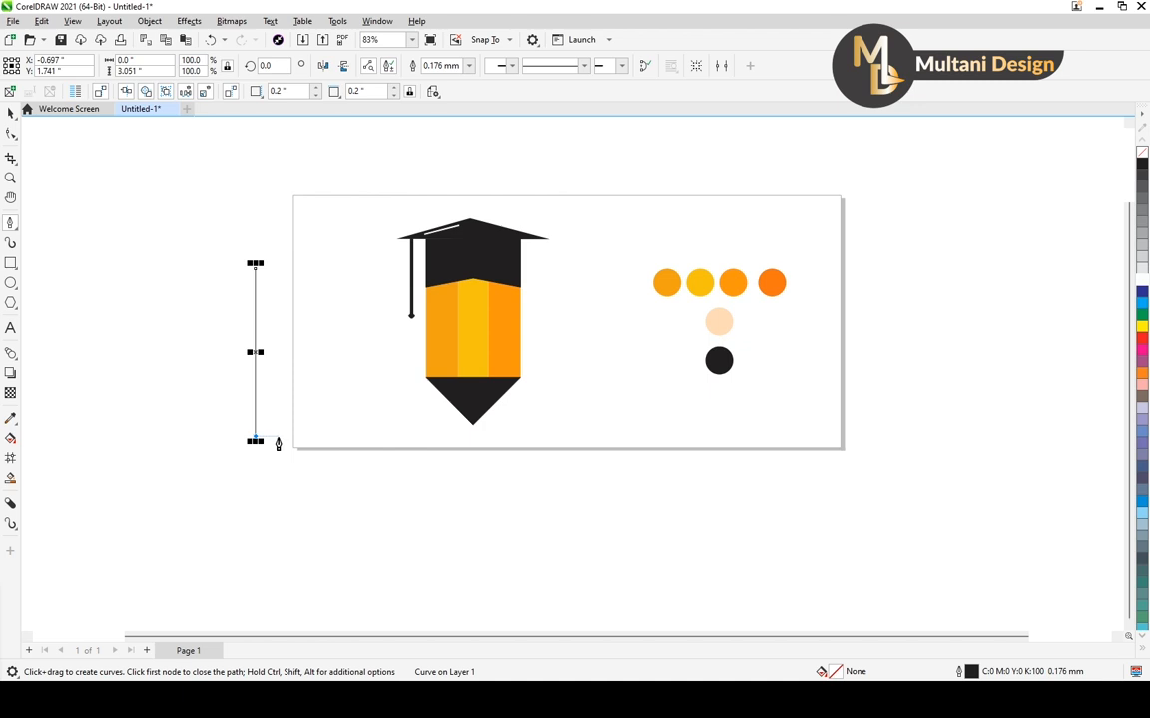
left_click(278, 436)
left_click(278, 269)
left_click(255, 270)
Narrow the tall rectangle to about 0.114 inches and shorten it to about 2.145 inches
scroll(284, 314, "up", 3)
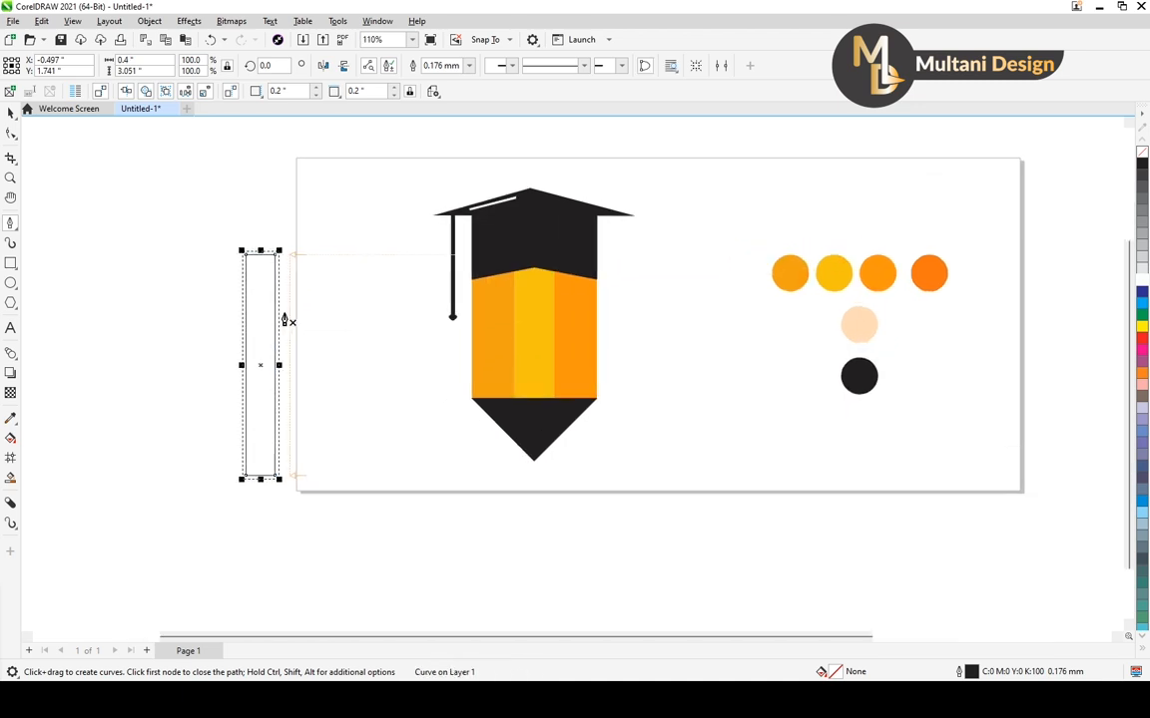
key("space")
left_click_drag(278, 372, 267, 377)
key("Escape")
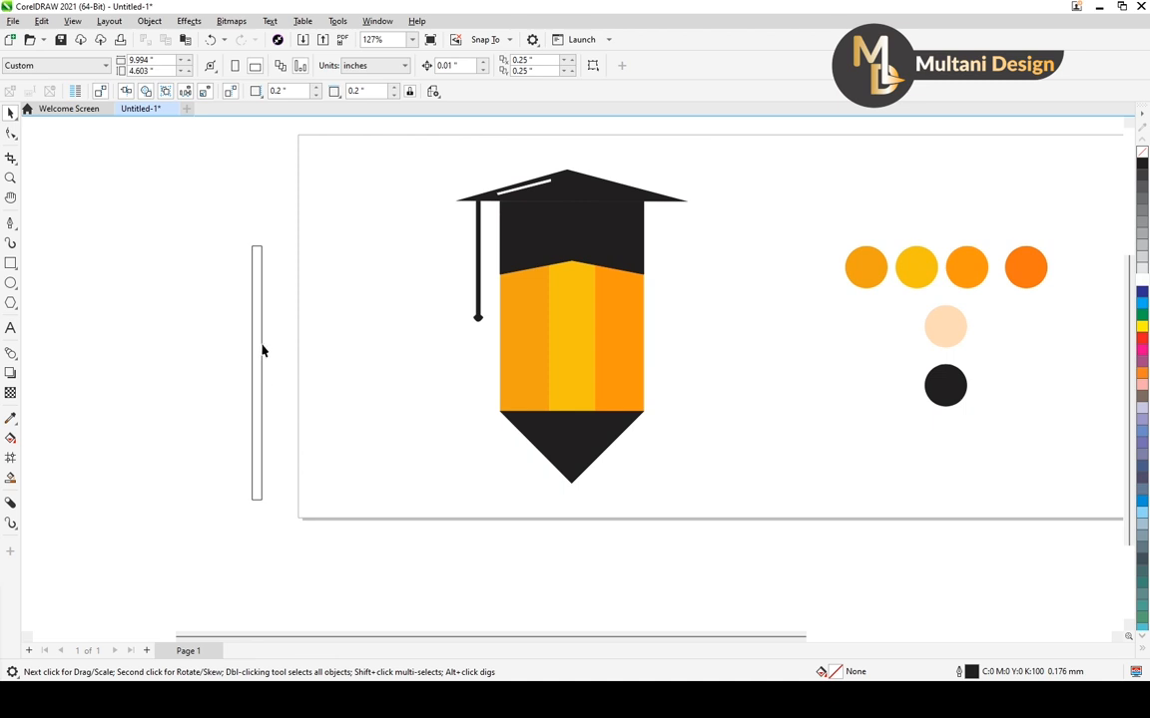
left_click(263, 351)
left_click_drag(256, 247, 477, 317)
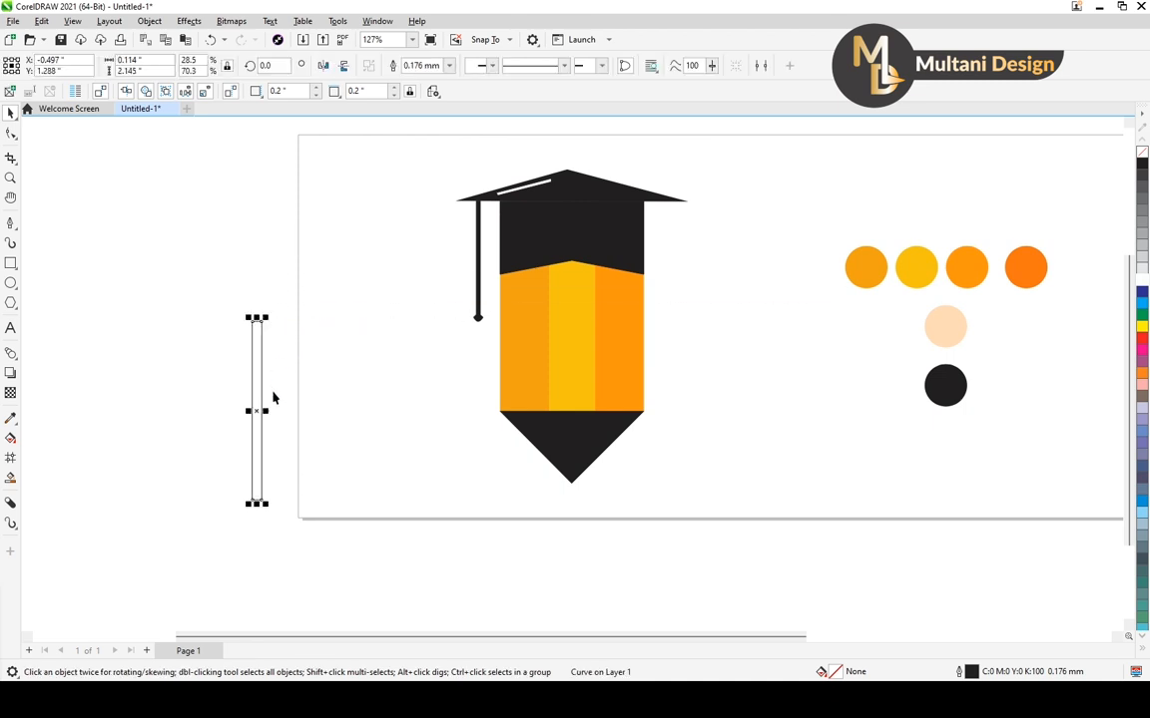
Move the thin rectangle onto the pencil body's left side and shorten it to about 1.656 inches, ending at the black tip
scroll(272, 397, "up", 1)
mouse_move(254, 311)
left_mouse_down()
mouse_move(605, 318)
mouse_move(543, 257)
left_mouse_up()
scroll(563, 426, "up", 4)
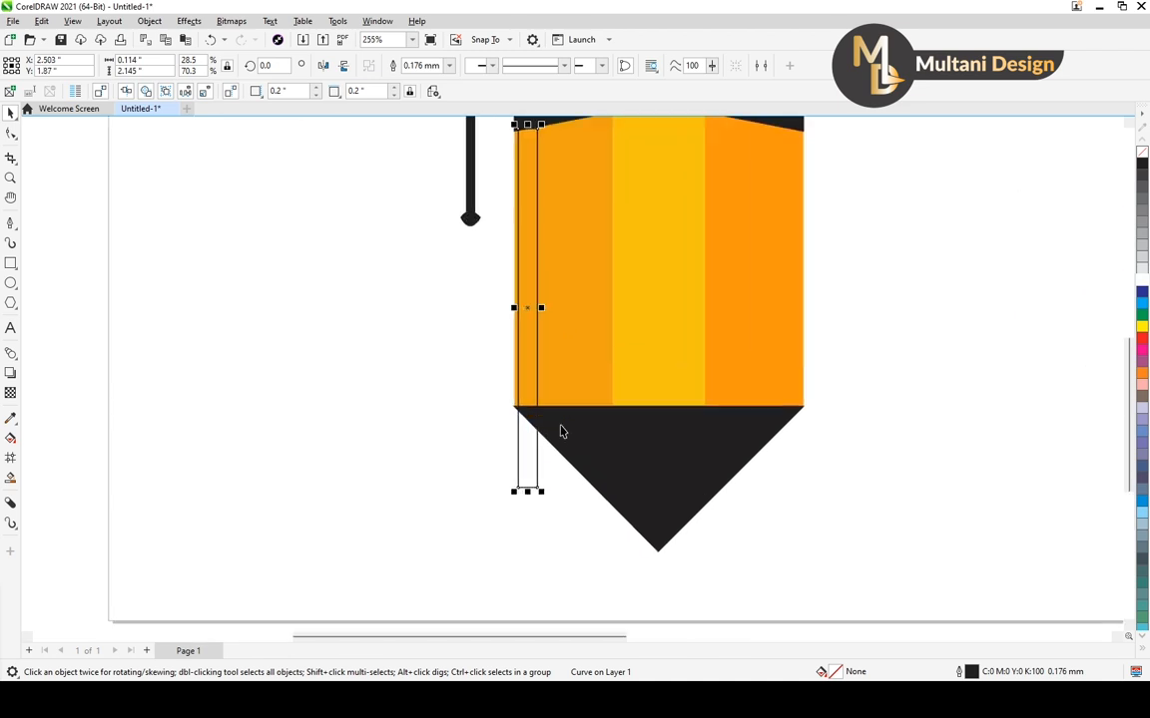
left_click_drag(528, 489, 533, 406)
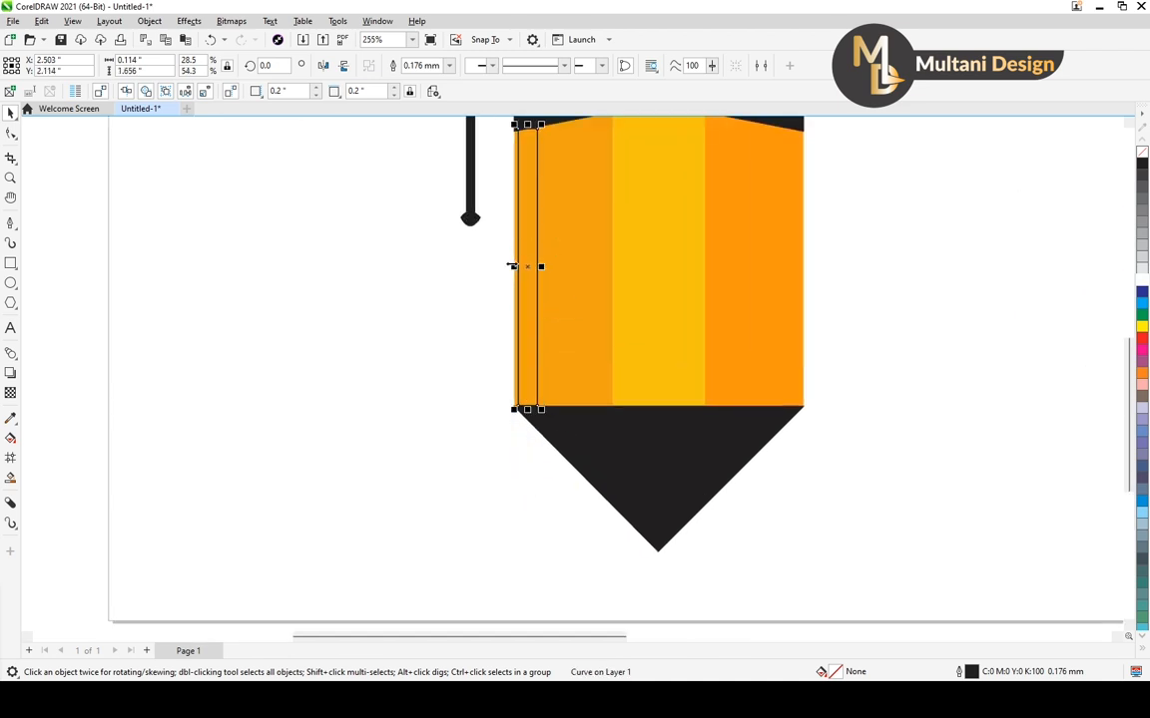
Extend the strip's left side to the pencil body's edge and bring its width back to about 0.114 inches
scroll(519, 267, "up", 4)
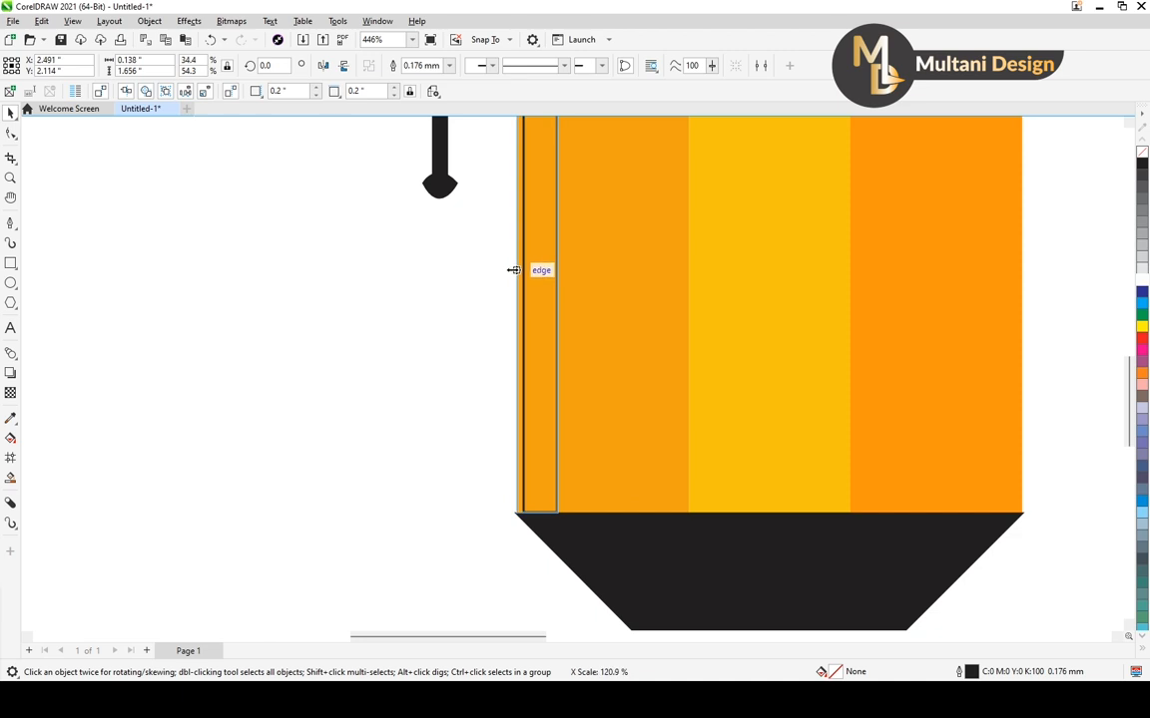
scroll(515, 267, "down", 4)
scroll(531, 224, "up", 5)
scroll(531, 218, "down", 6)
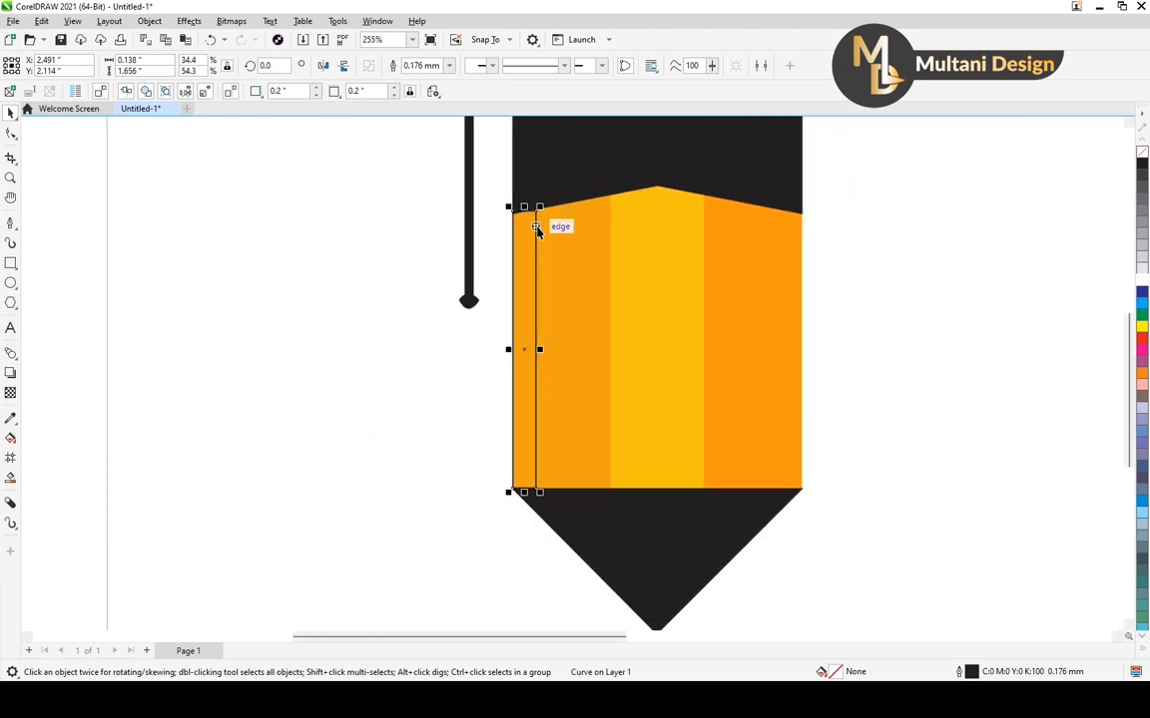
scroll(517, 346, "down", 2)
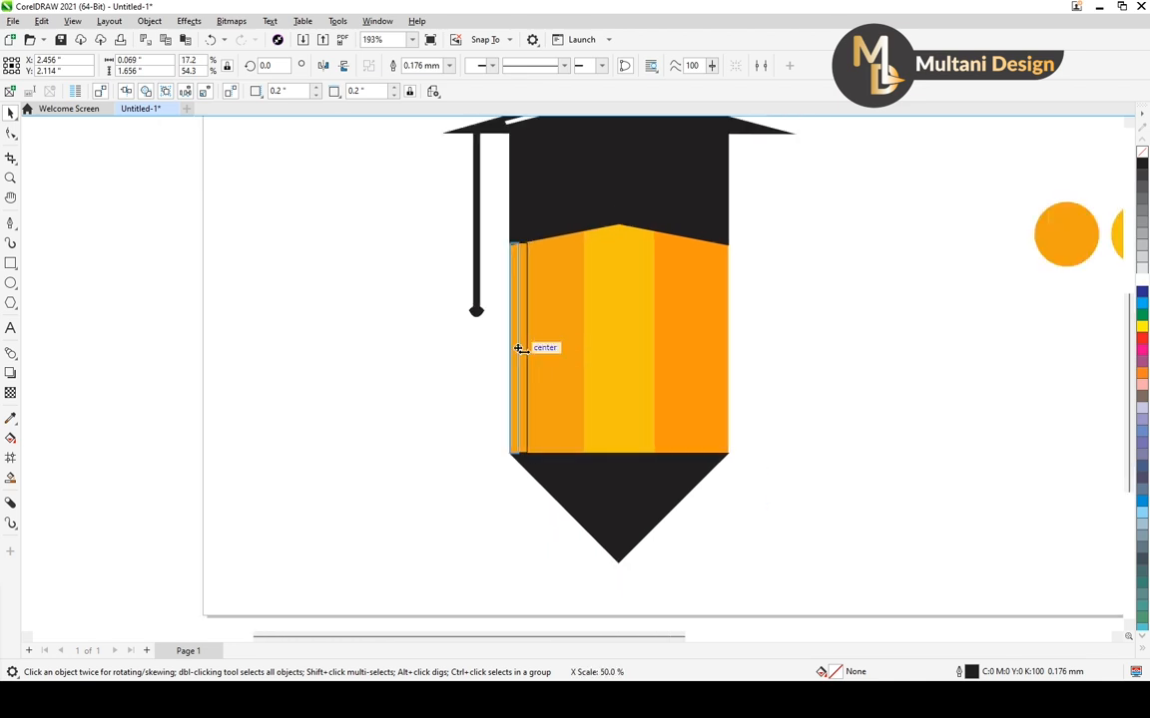
scroll(527, 354, "up", 9)
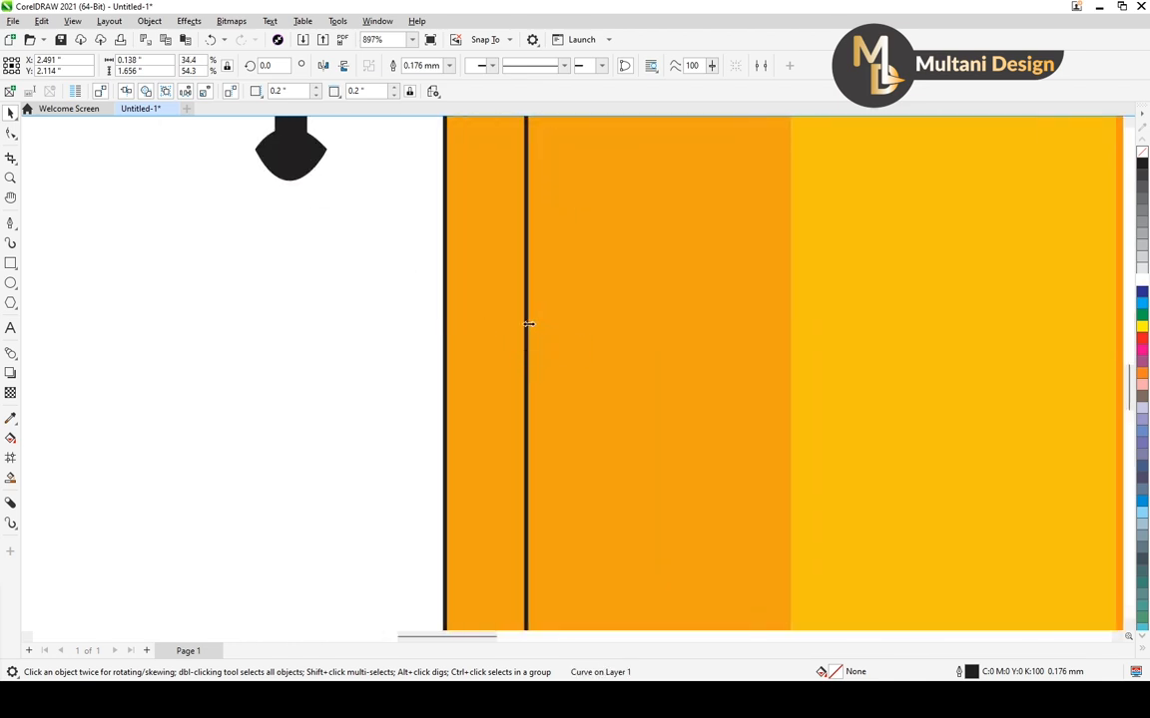
scroll(479, 321, "down", 10)
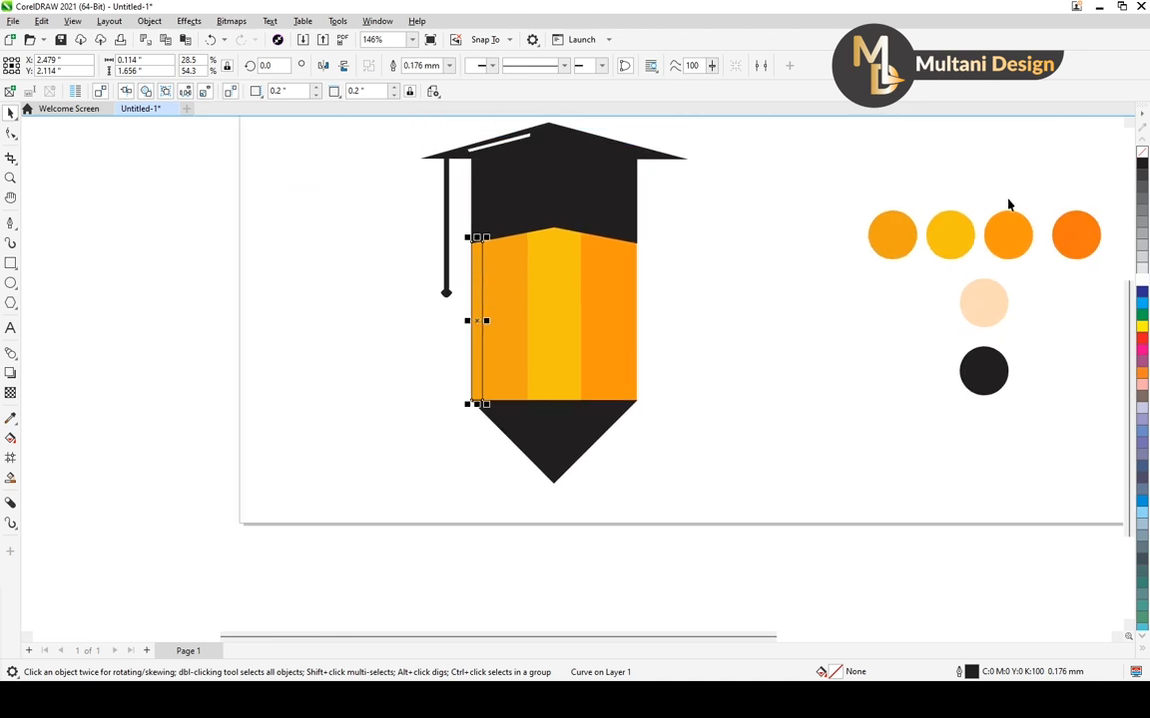
Fill the thin strip on the pencil's left edge with white and remove its outline
left_click(1143, 281)
key("Escape")
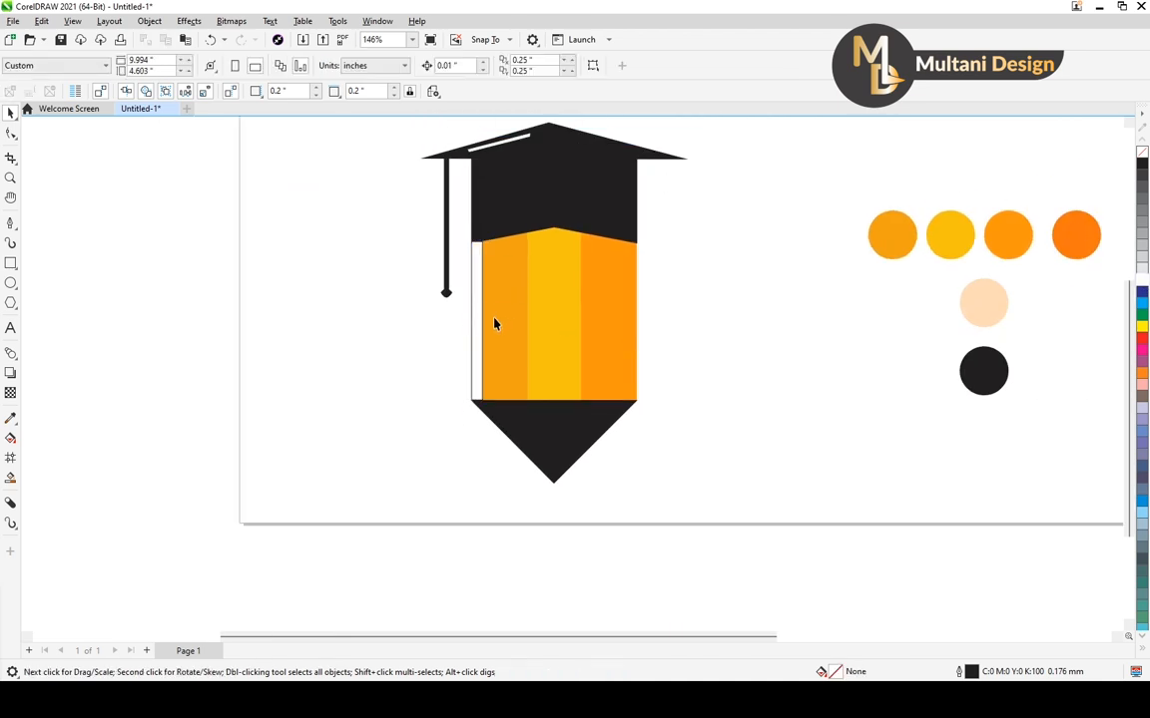
left_click(480, 323)
left_click(738, 349)
Bring the black band under the cap in front of the white strip and deselect it
scroll(477, 269, "up", 4)
scroll(477, 272, "up", 3)
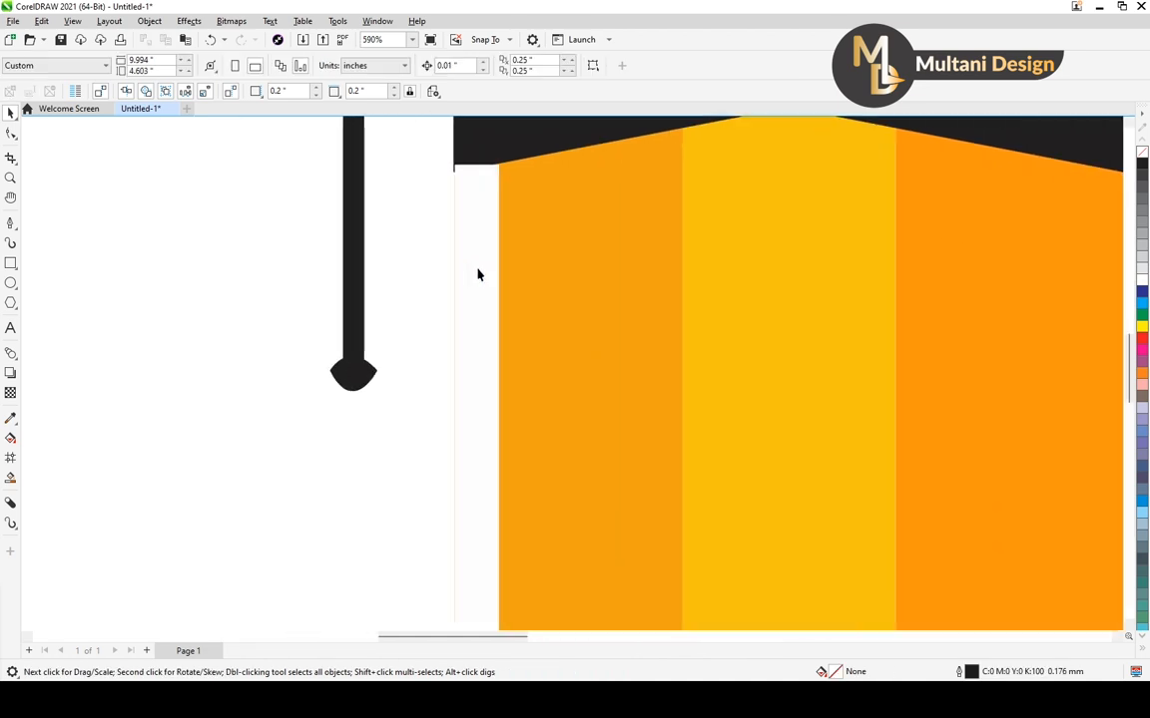
left_click(480, 269)
scroll(481, 264, "down", 4)
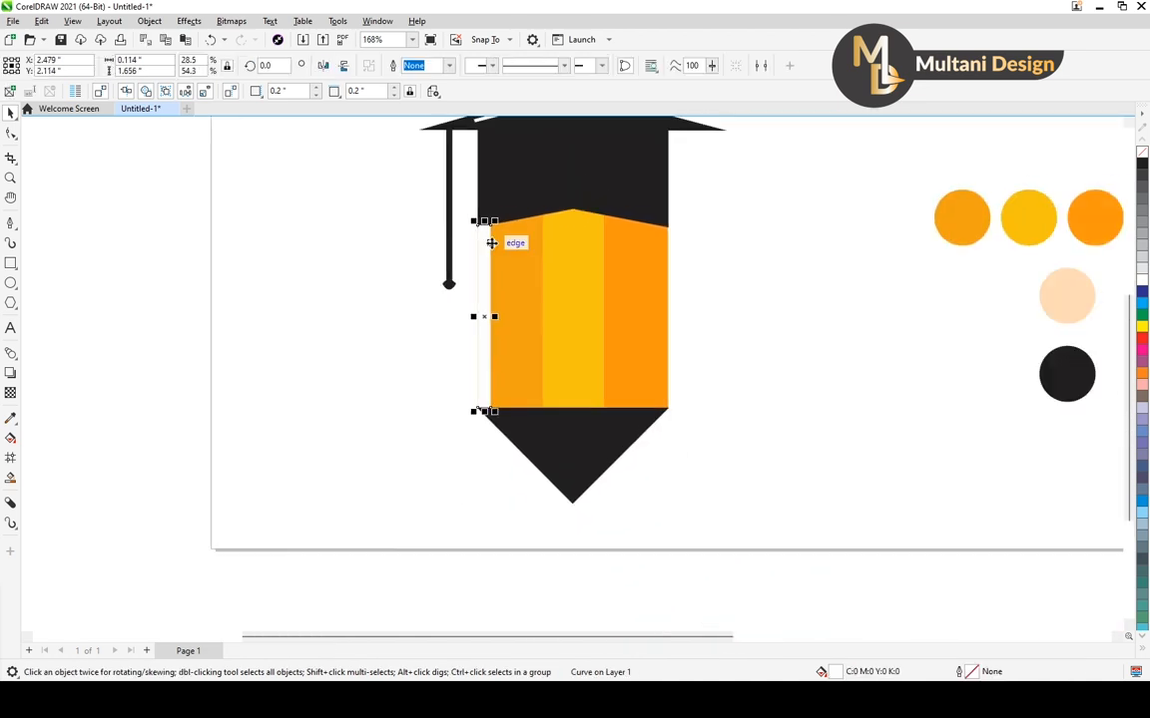
left_click(511, 208)
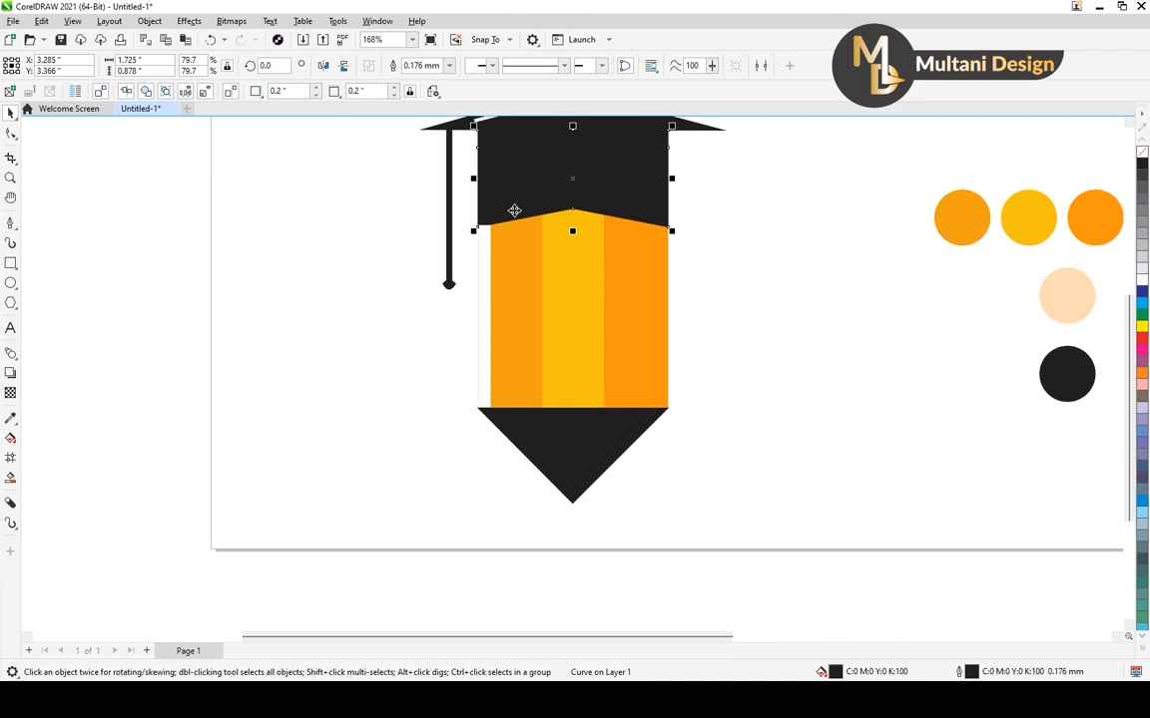
scroll(514, 210, "up", 8)
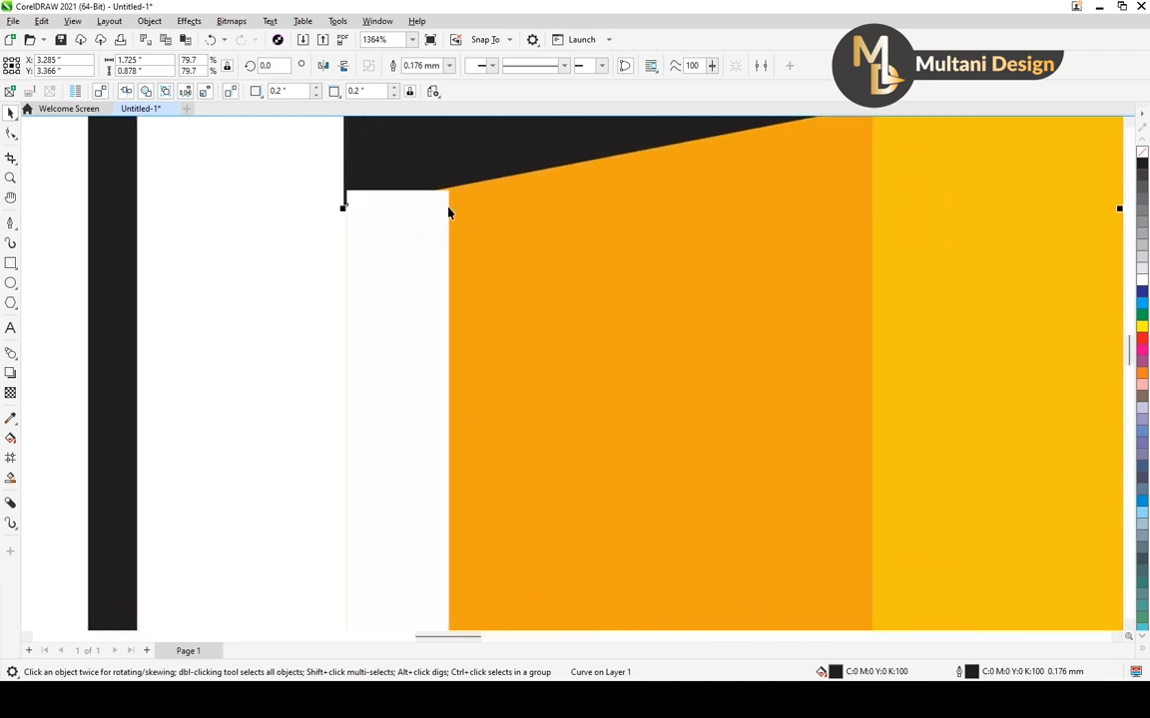
scroll(347, 198, "up", 3)
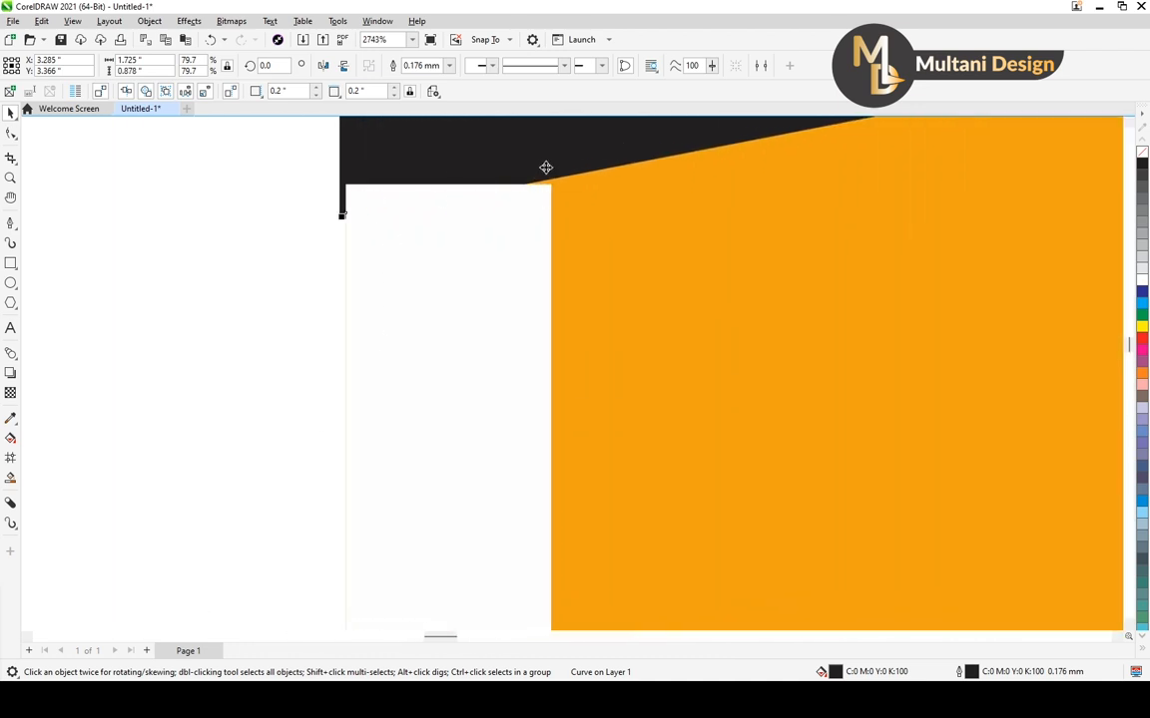
scroll(539, 204, "down", 3)
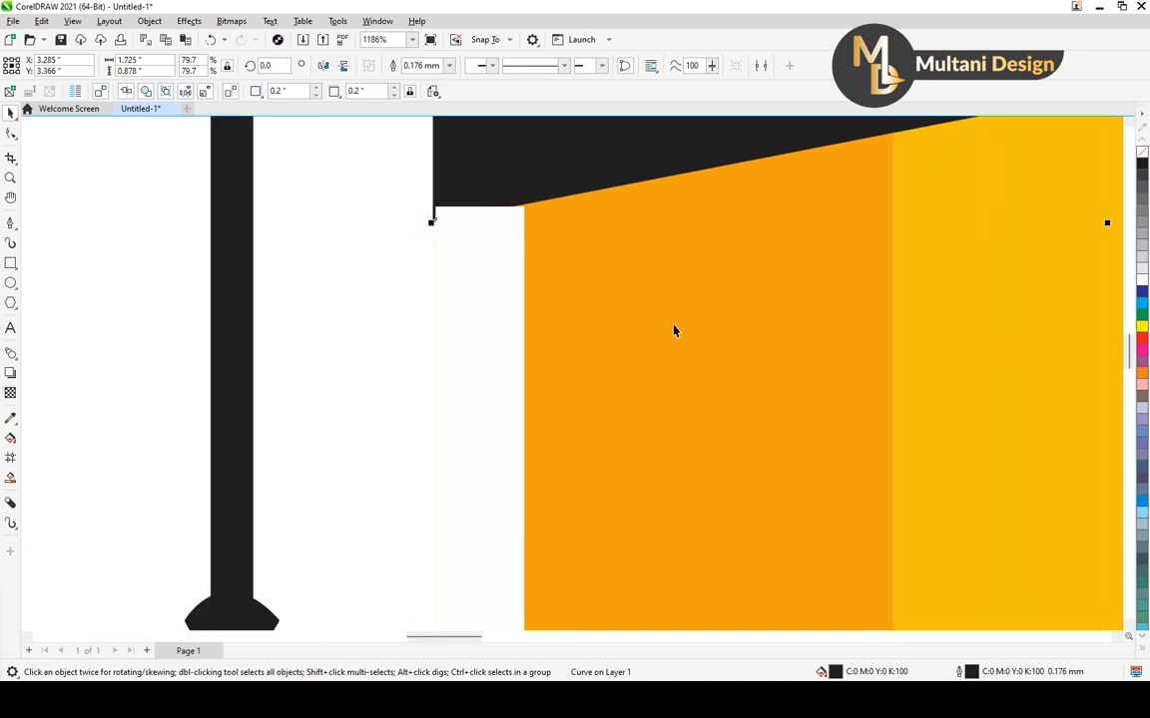
scroll(673, 330, "down", 6)
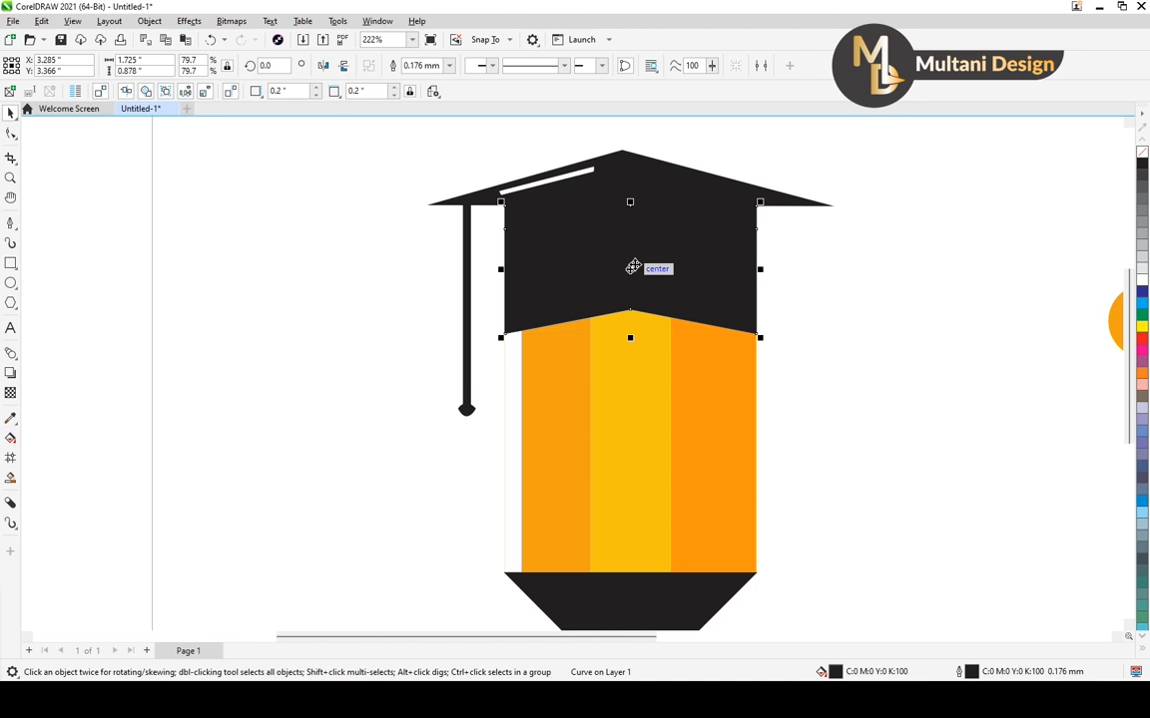
left_click(450, 361)
Widen the white strip leftward to about 0.118 inches to cover the body's left edge and deselect it
scroll(539, 371, "up", 2)
left_click(498, 410)
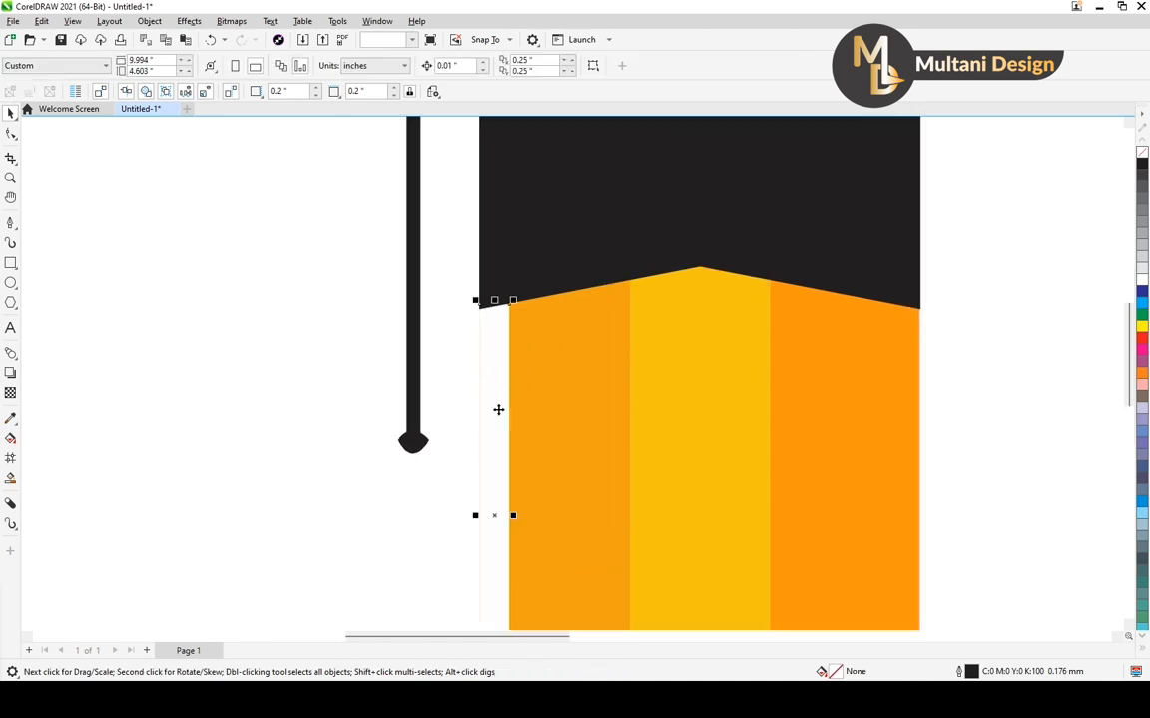
scroll(489, 469, "up", 1)
left_click_drag(465, 549, 462, 548)
left_click(425, 528)
scroll(344, 227, "down", 10)
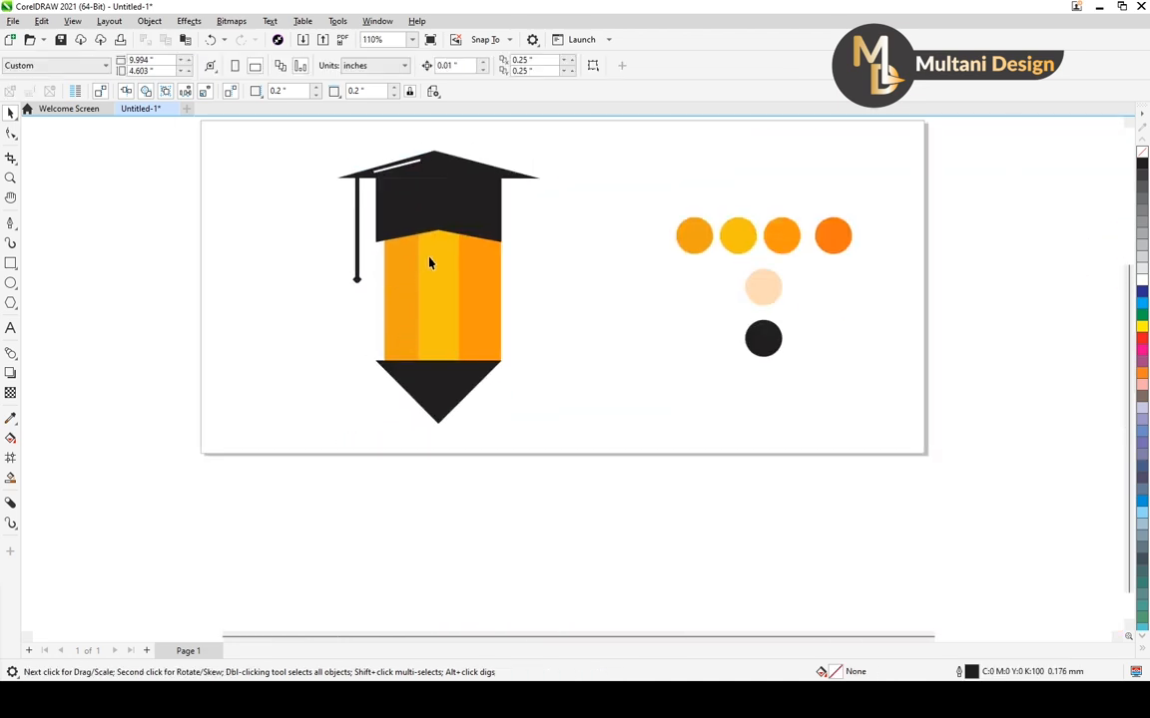
Duplicate the white strip onto the yellow stripe's left side at X 3.068 inches and stretch it upward to about 1.819 inches
left_click(385, 283)
scroll(389, 285, "up", 3)
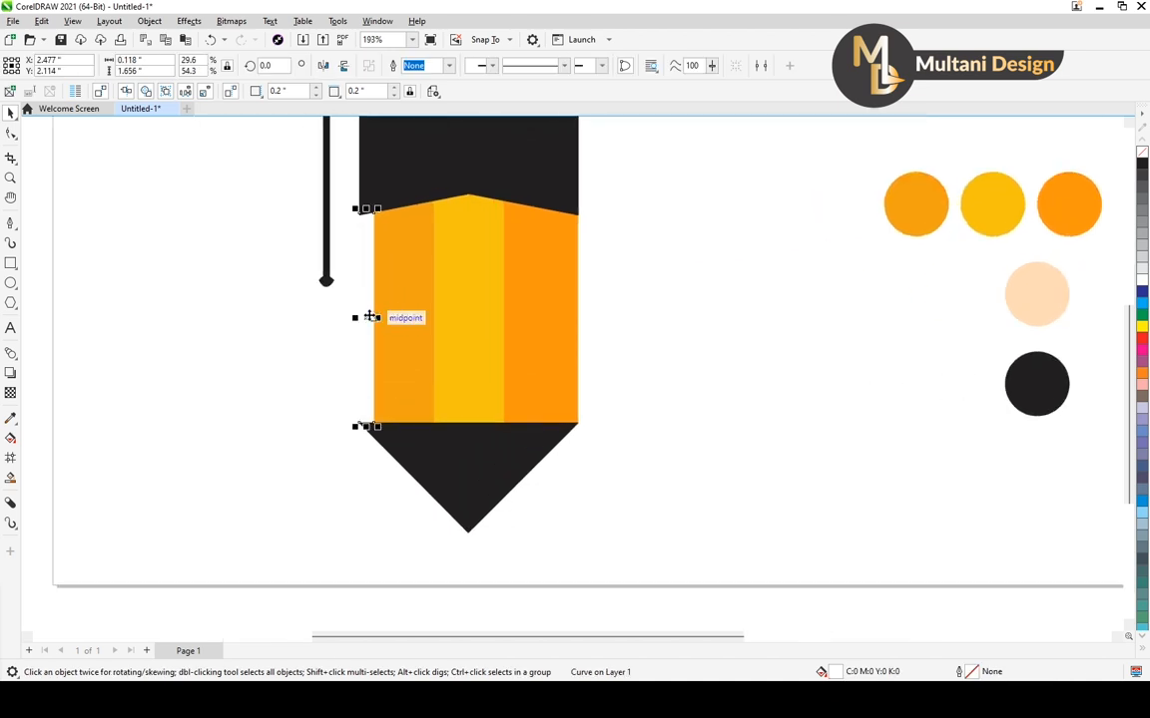
left_click_drag(365, 317, 446, 318)
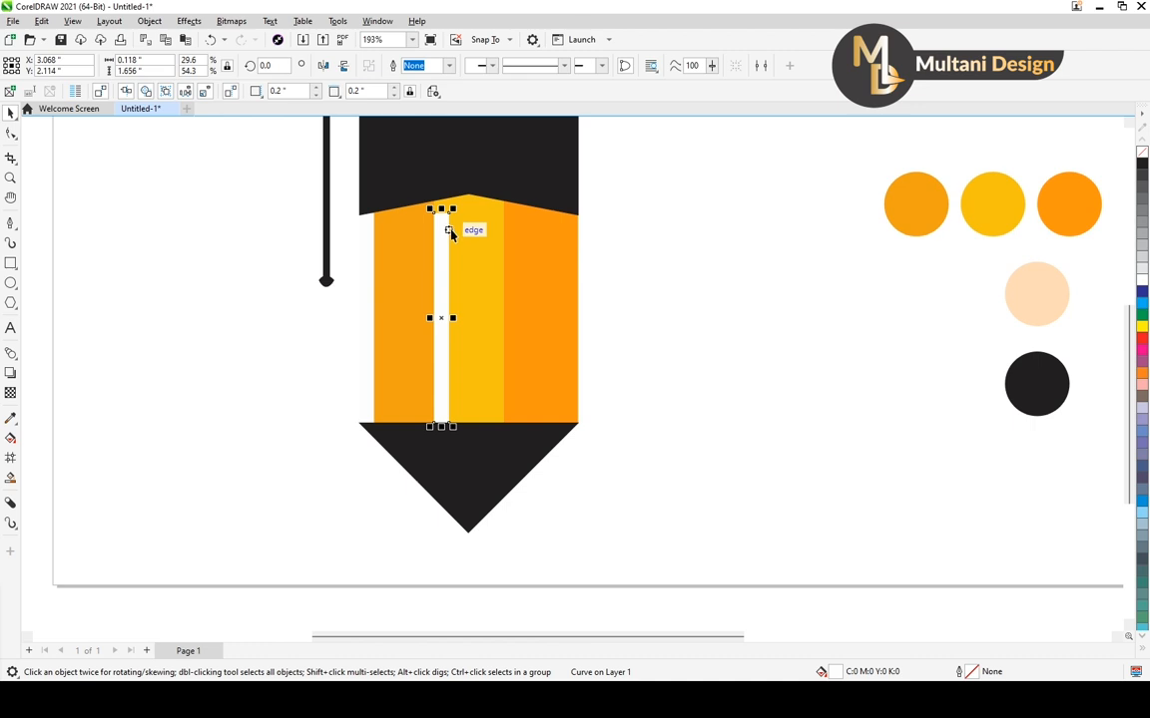
left_click_drag(446, 211, 442, 188)
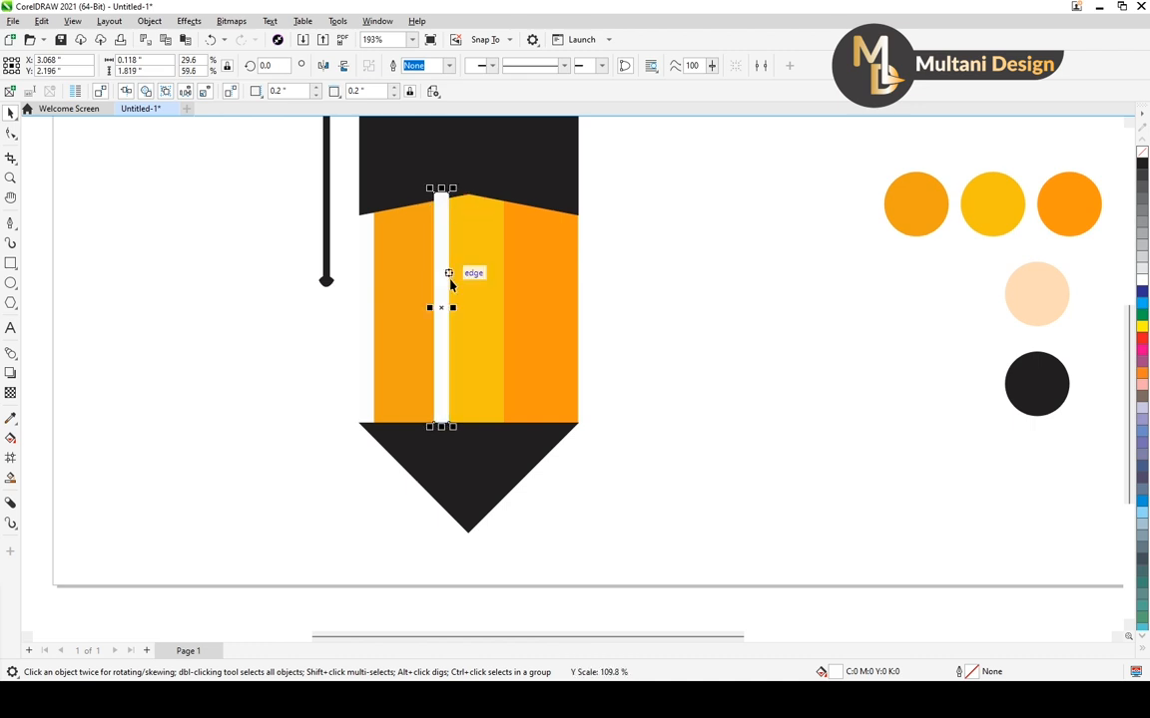
key("Escape")
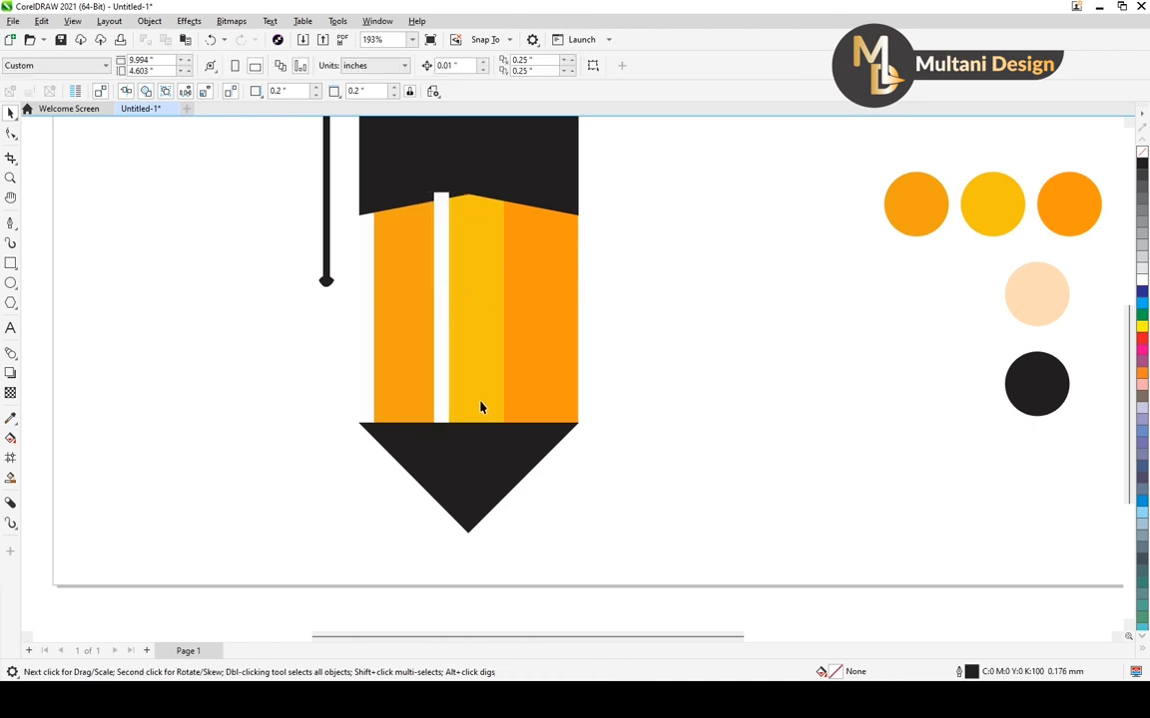
Duplicate the taller white strip onto the pencil body's right edge at X 4.088 inches, then select both taller strips
left_click(448, 300)
left_click_drag(444, 307, 569, 319)
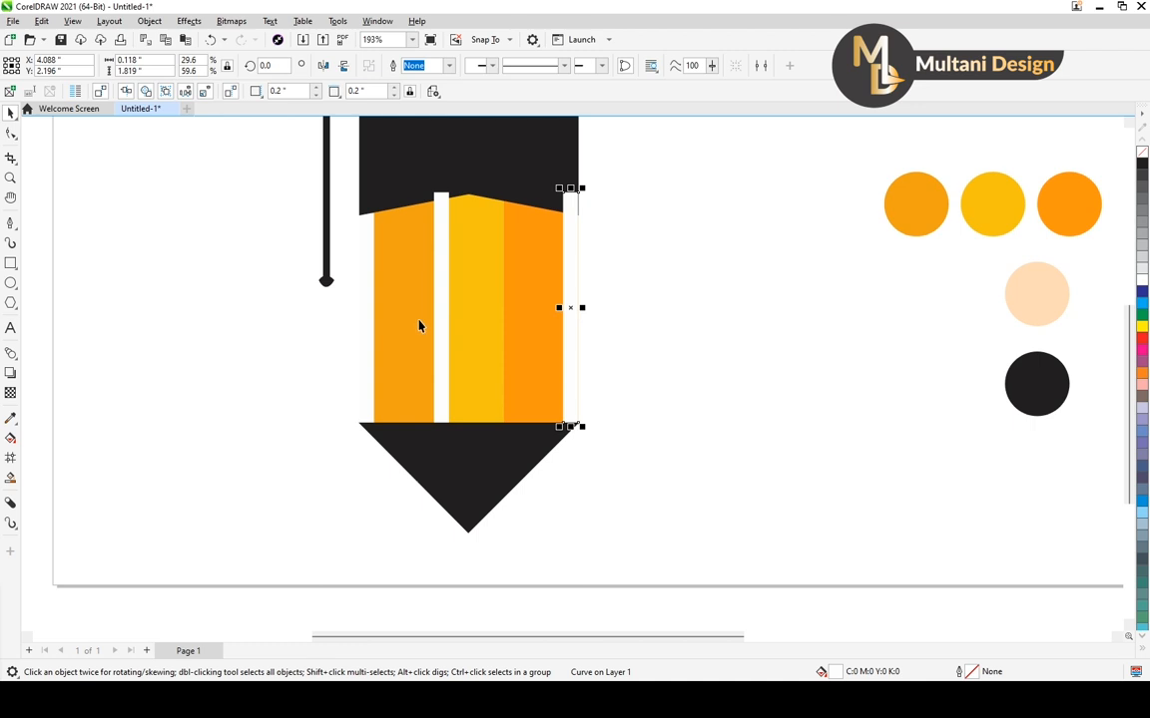
left_click(447, 314, "shift")
scroll(548, 303, "down", 2)
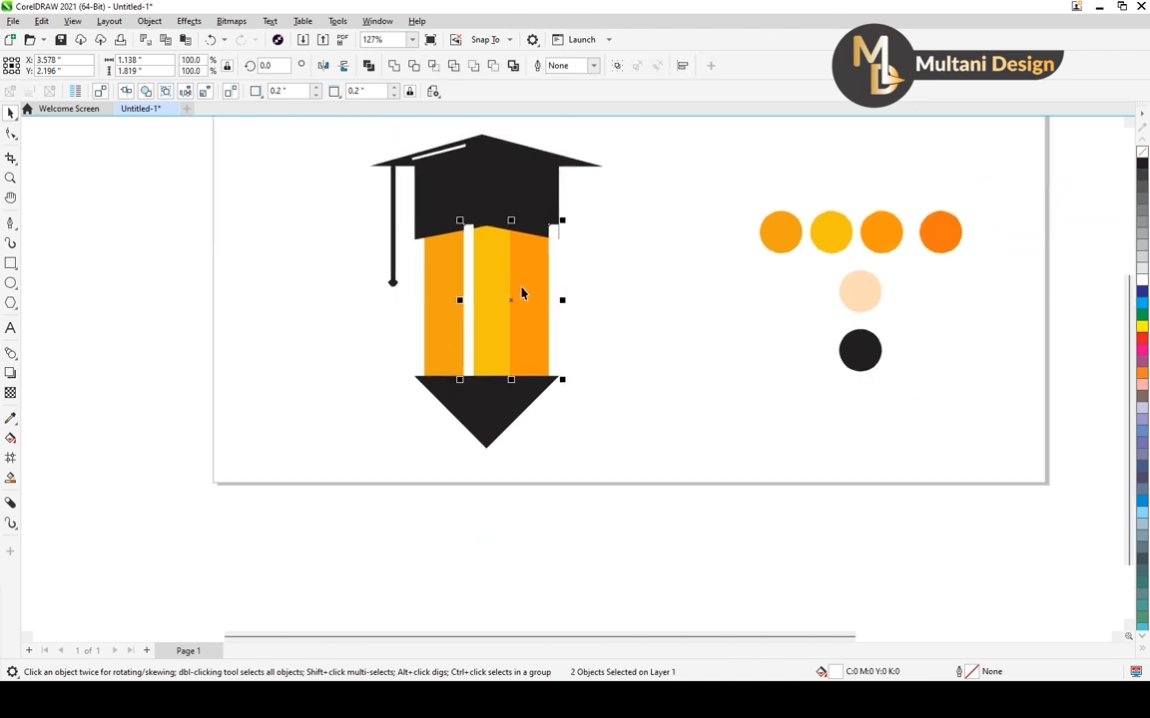
Bring the black band in front of the two taller white strips and deselect it
left_click(539, 199)
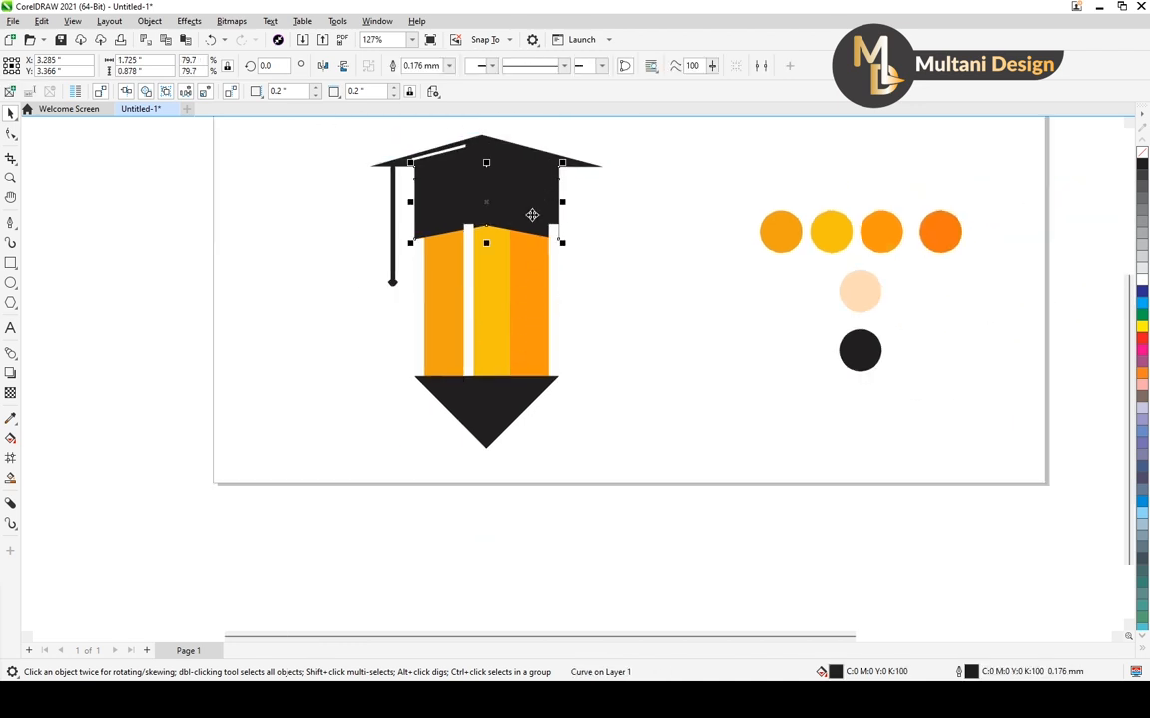
scroll(534, 219, "up", 1)
key("shift+Page_Up")
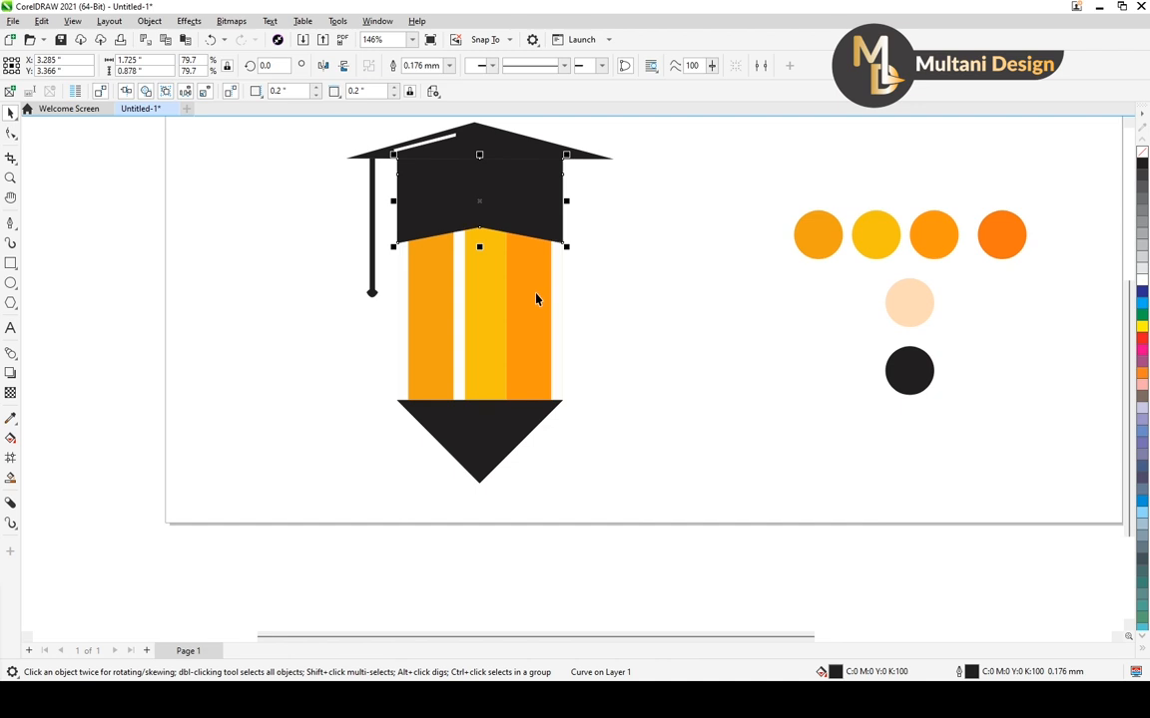
left_click(649, 285)
Fill the white strip on the pencil body's right edge with a uniform dark orange matching the darkest orange swatch
left_click(556, 299)
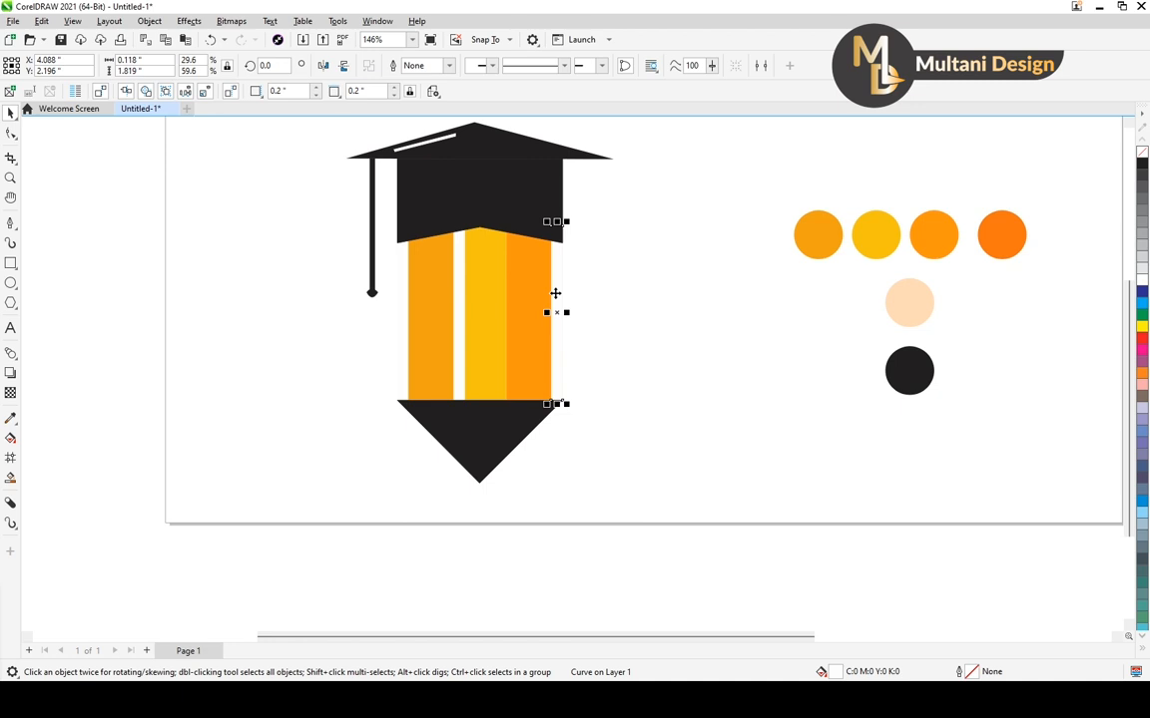
key("F11")
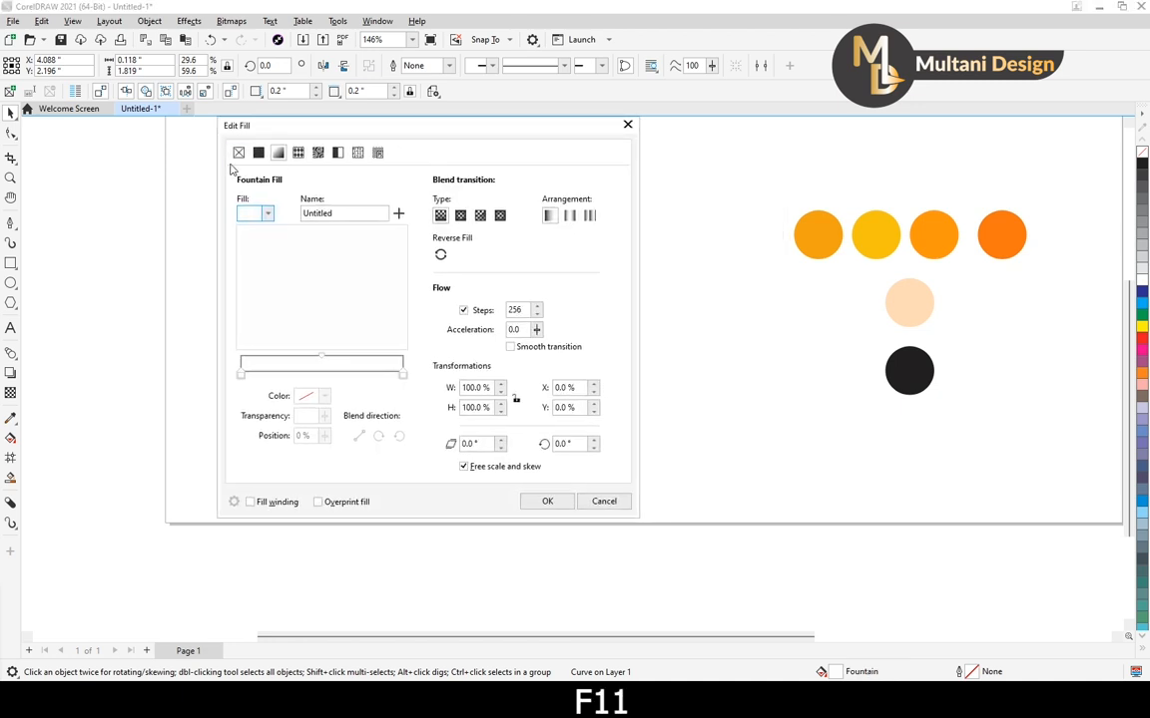
left_click(258, 152)
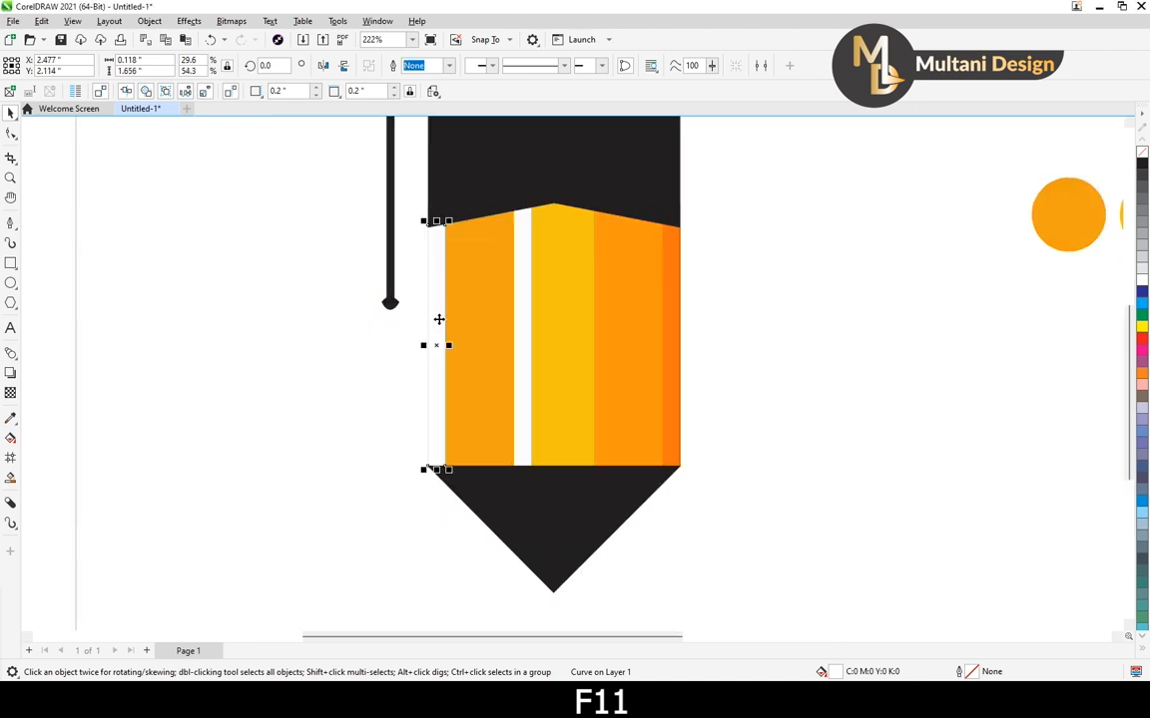
Make a narrower copy of the left white strip, about 0.059 inches wide, along the pencil body's left edge
scroll(440, 319, "up", 2)
scroll(441, 320, "down", 3)
scroll(444, 330, "down", 2)
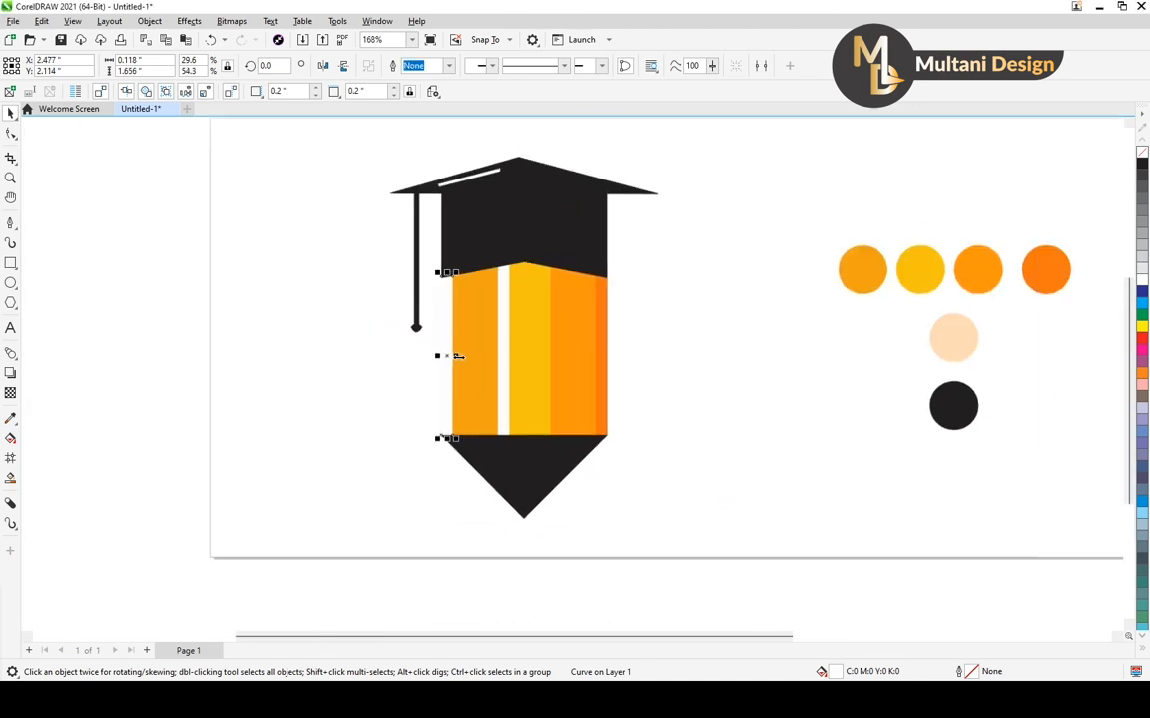
scroll(456, 356, "up", 1)
left_click_drag(455, 355, 440, 353)
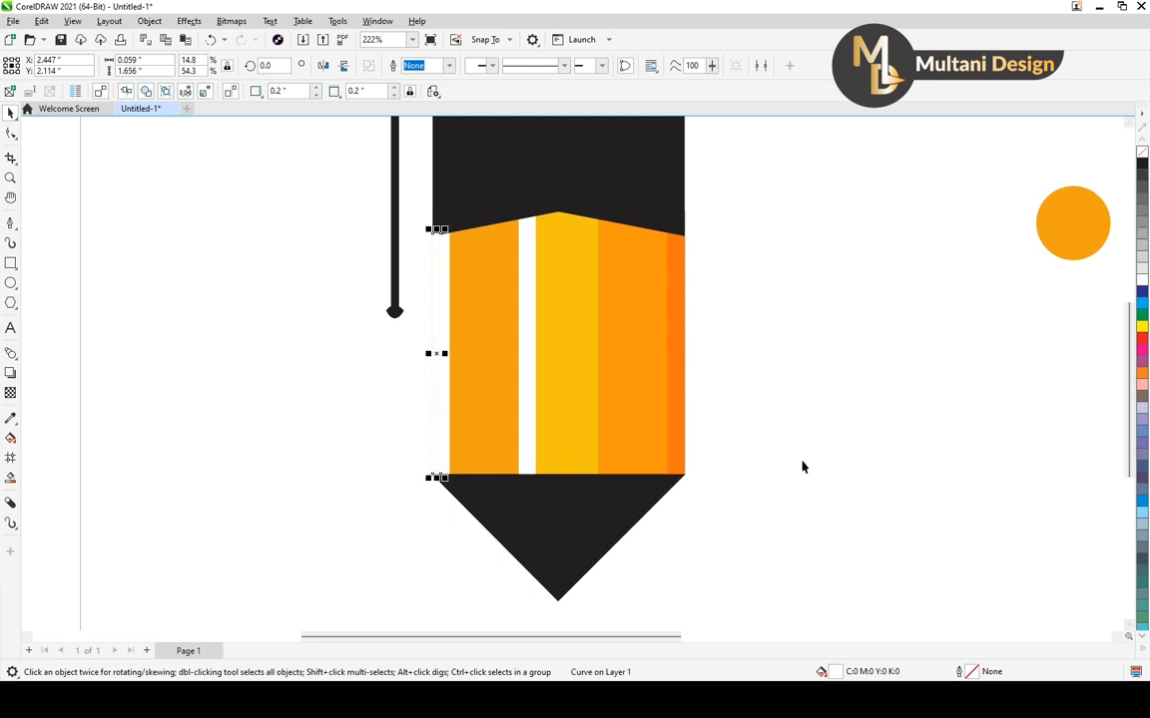
Fill the narrow left-edge strip with uniform black sampled from the pencil tip and deselect it
key("F11")
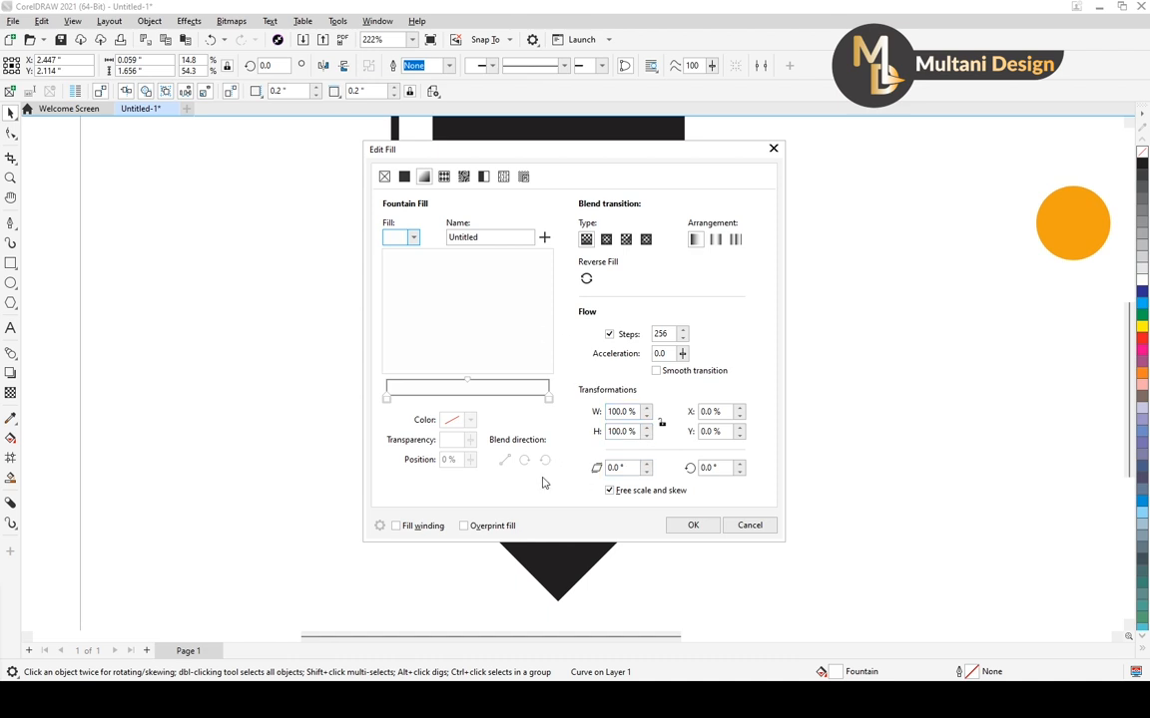
left_click(404, 178)
left_click(536, 428)
left_click(572, 570)
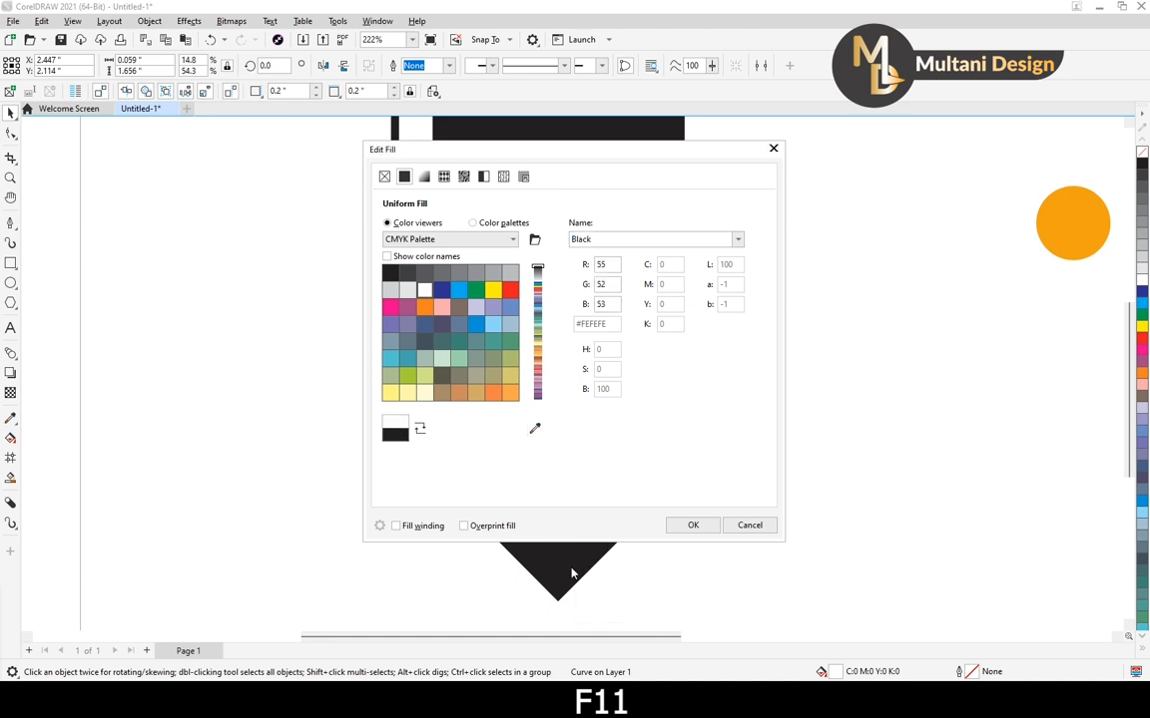
left_click(692, 526)
scroll(469, 392, "down", 2)
scroll(515, 392, "up", 2)
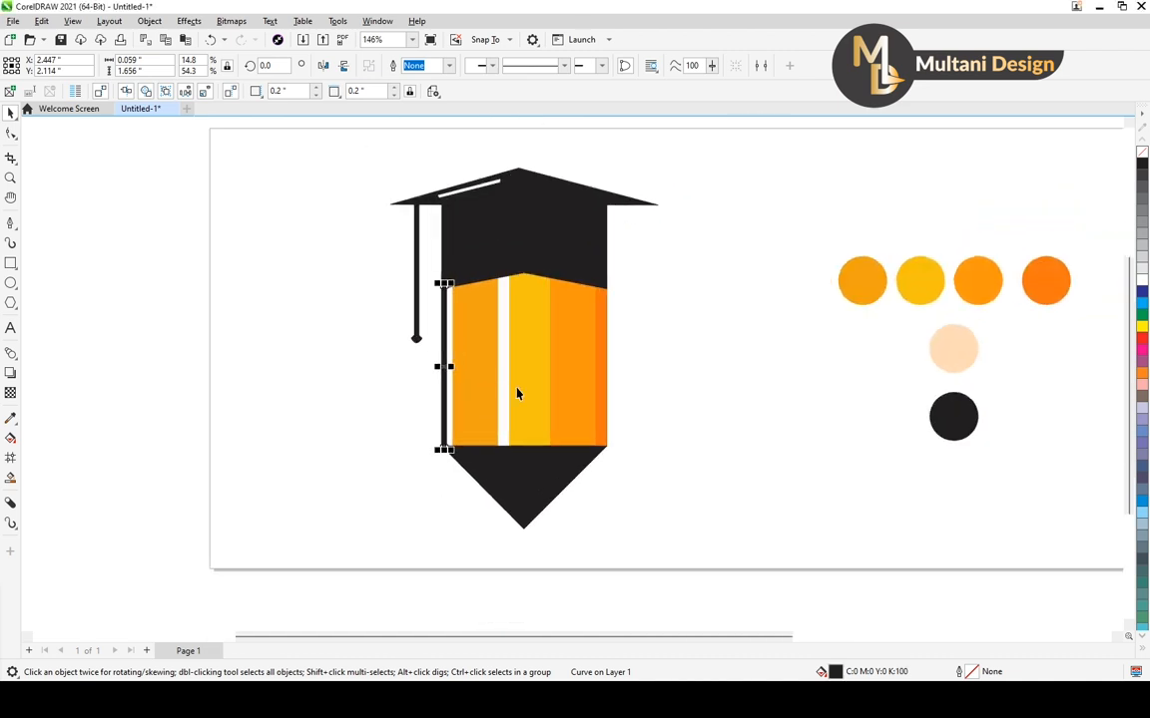
left_click(674, 392)
Duplicate the black strip onto the left half of the middle white strip at X 3.039 inches and stretch it upward to about 1.856 inches
scroll(604, 371, "up", 1)
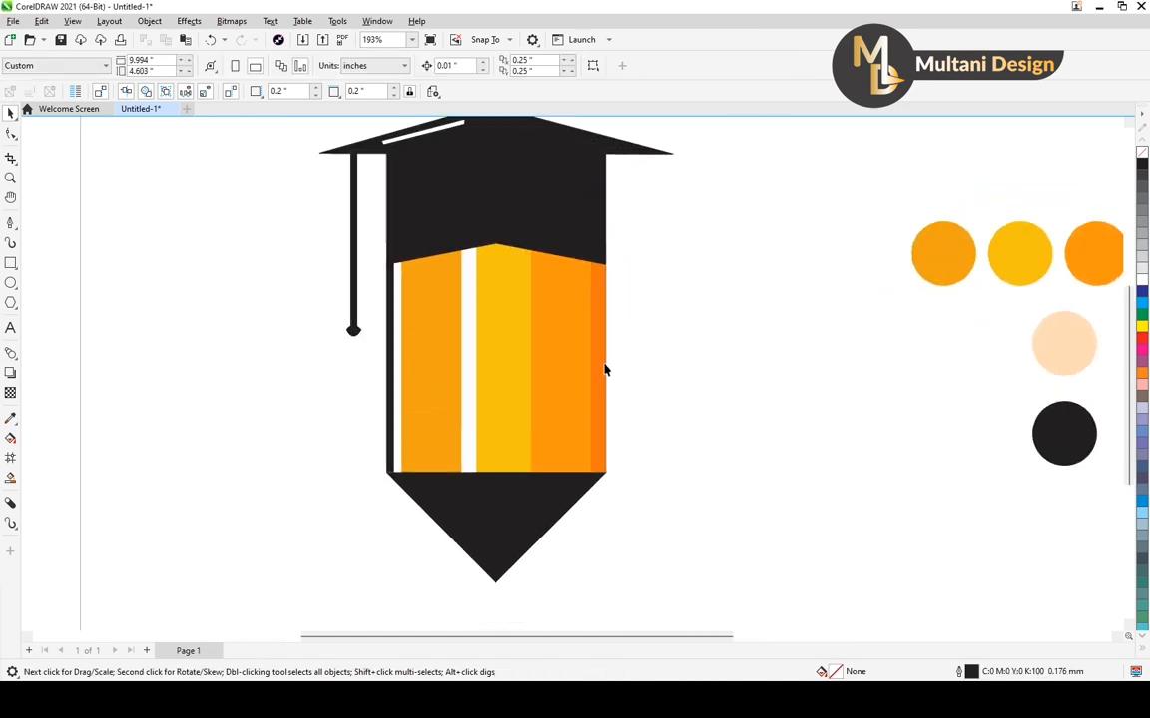
left_click(392, 374)
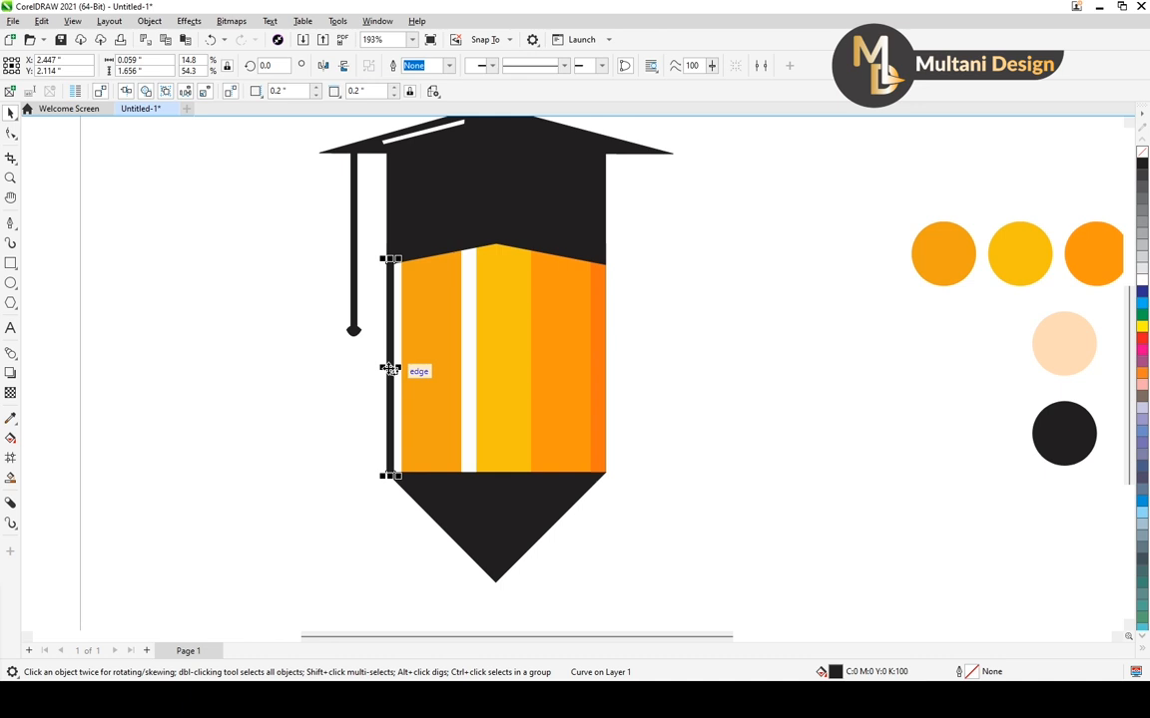
left_click_drag(390, 369, 464, 362)
scroll(484, 268, "up", 2)
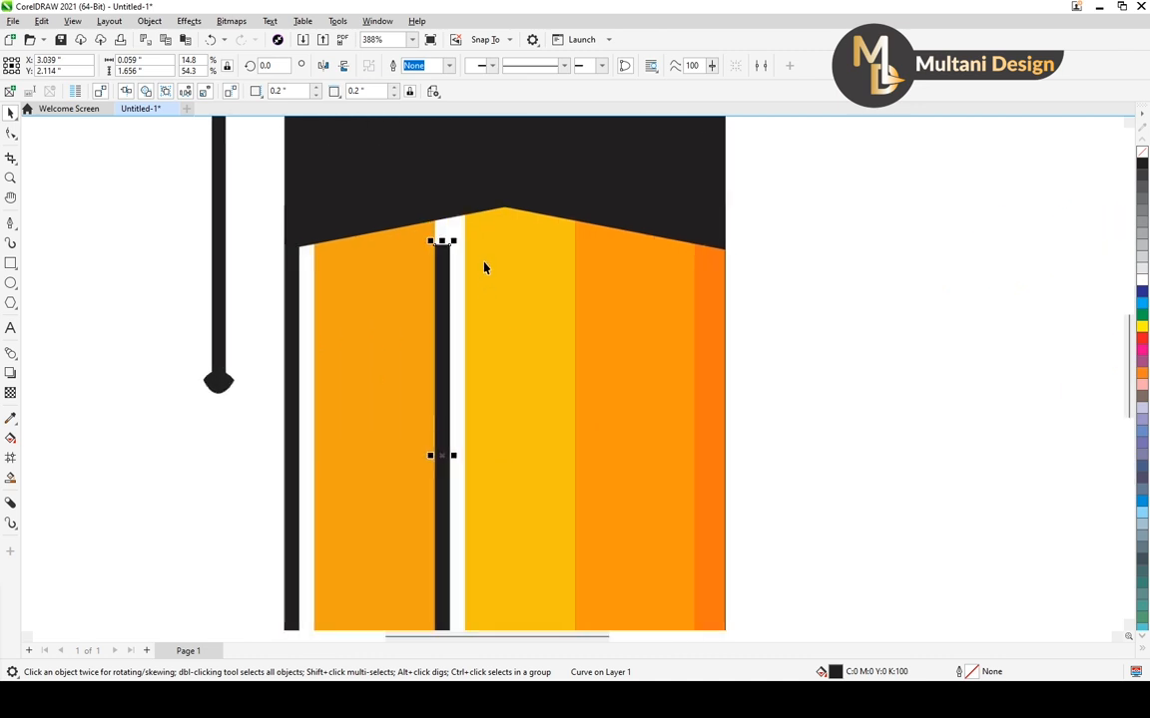
left_click_drag(443, 242, 444, 198)
scroll(472, 283, "down", 2)
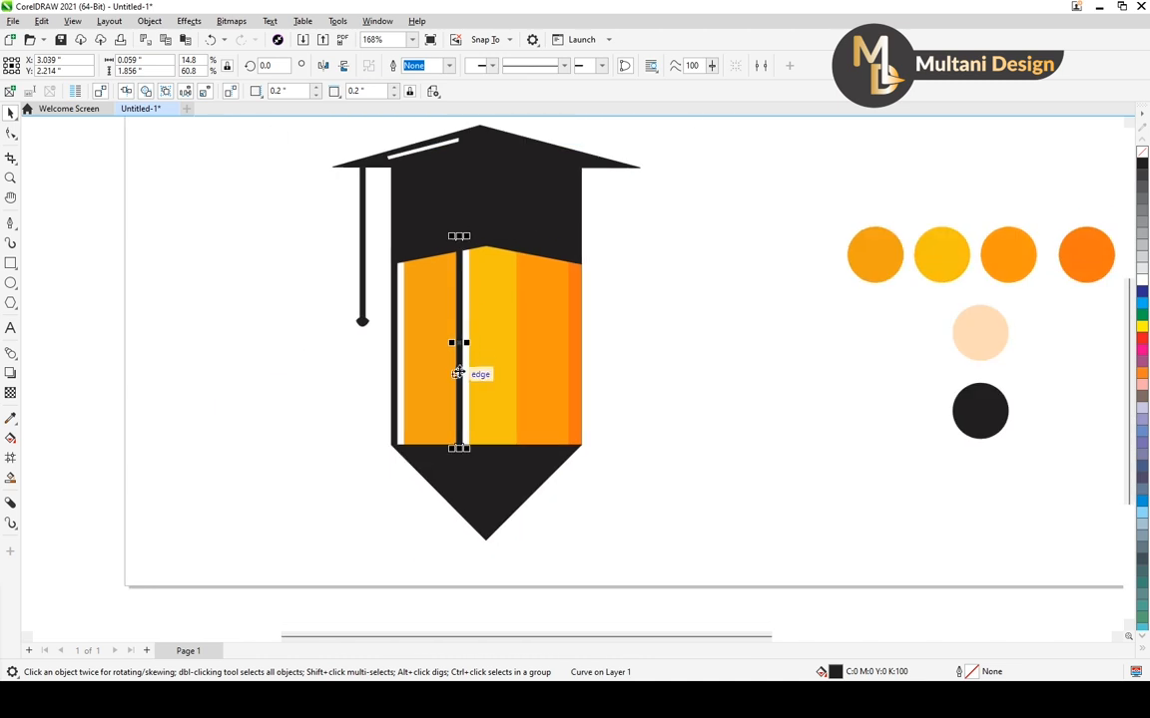
Duplicate the taller black strip onto the pencil body's right edge at X 4.123 inches and deselect it
left_click_drag(458, 342, 575, 346)
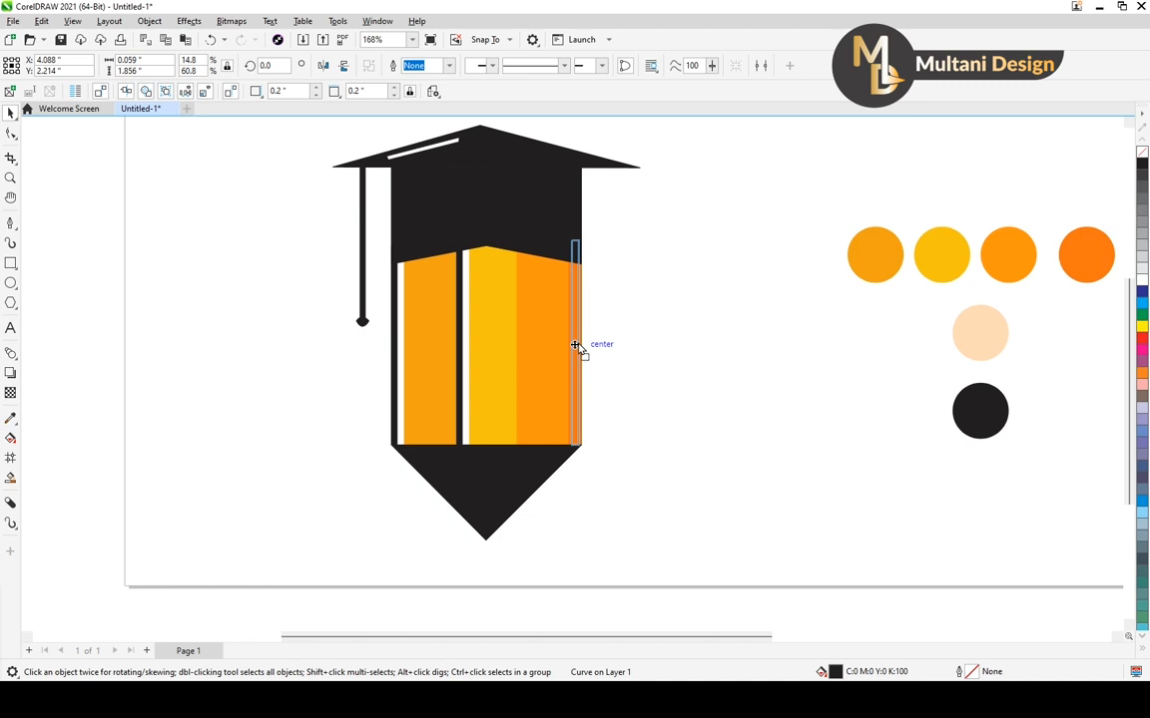
left_click_drag(575, 345, 579, 345)
scroll(585, 333, "up", 2)
key("Right")
scroll(583, 334, "down", 4)
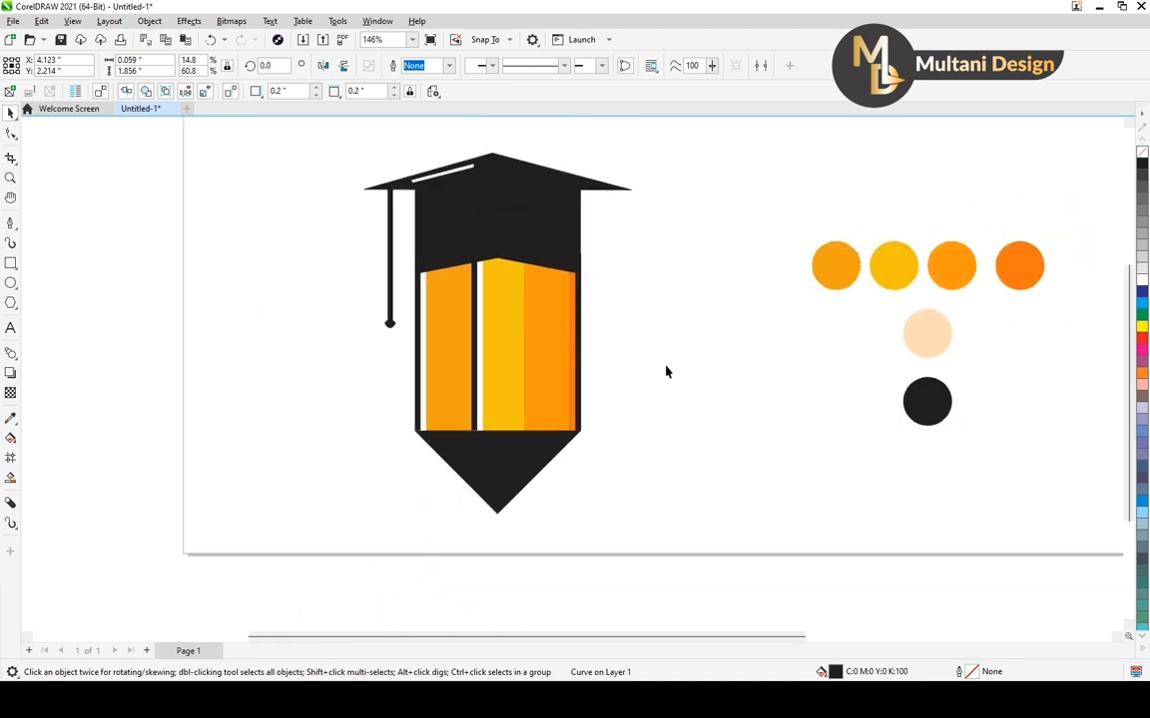
left_click(668, 372)
Fill the triangular pencil tip with the uniform peach colour sampled from the peach swatch, keeping the tip in place
scroll(575, 385, "up", 1)
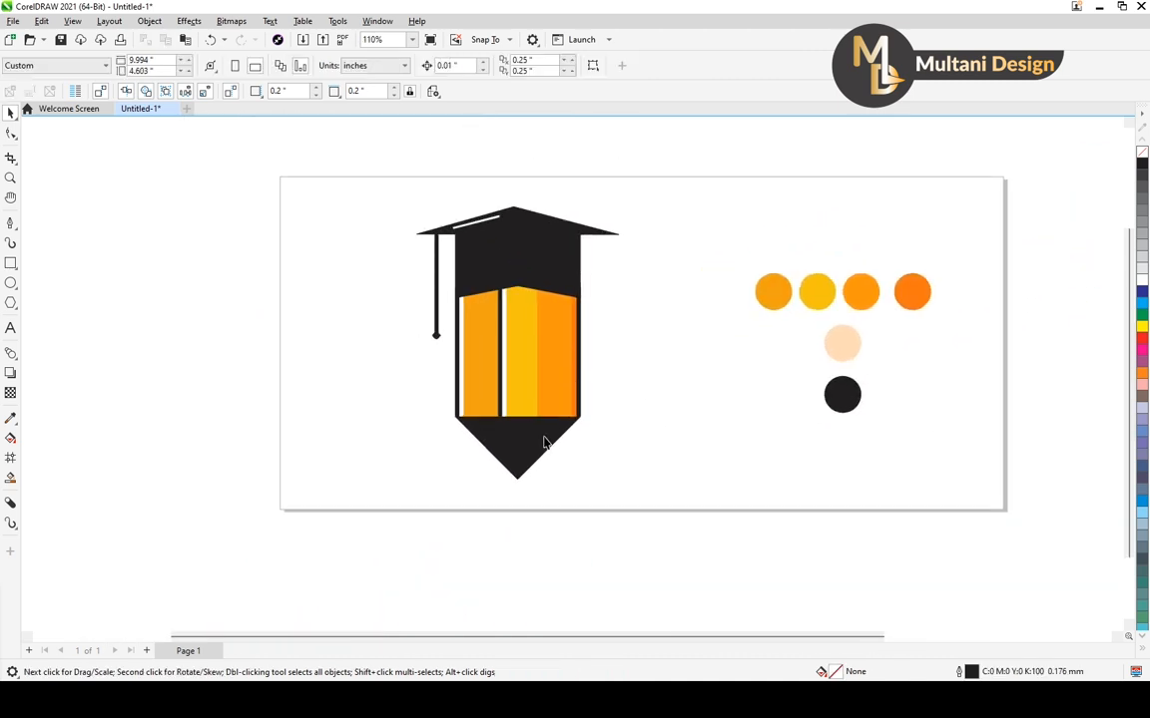
left_click(534, 446)
left_click_drag(526, 444, 566, 472)
key("ctrl+z")
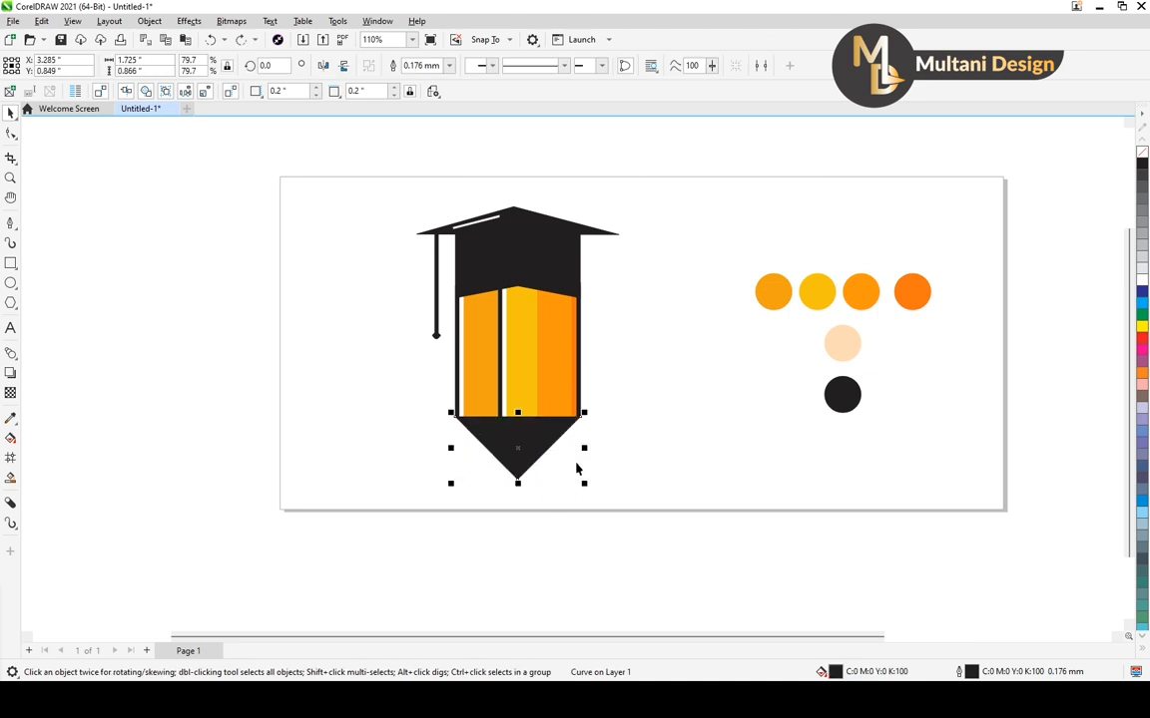
key("F11")
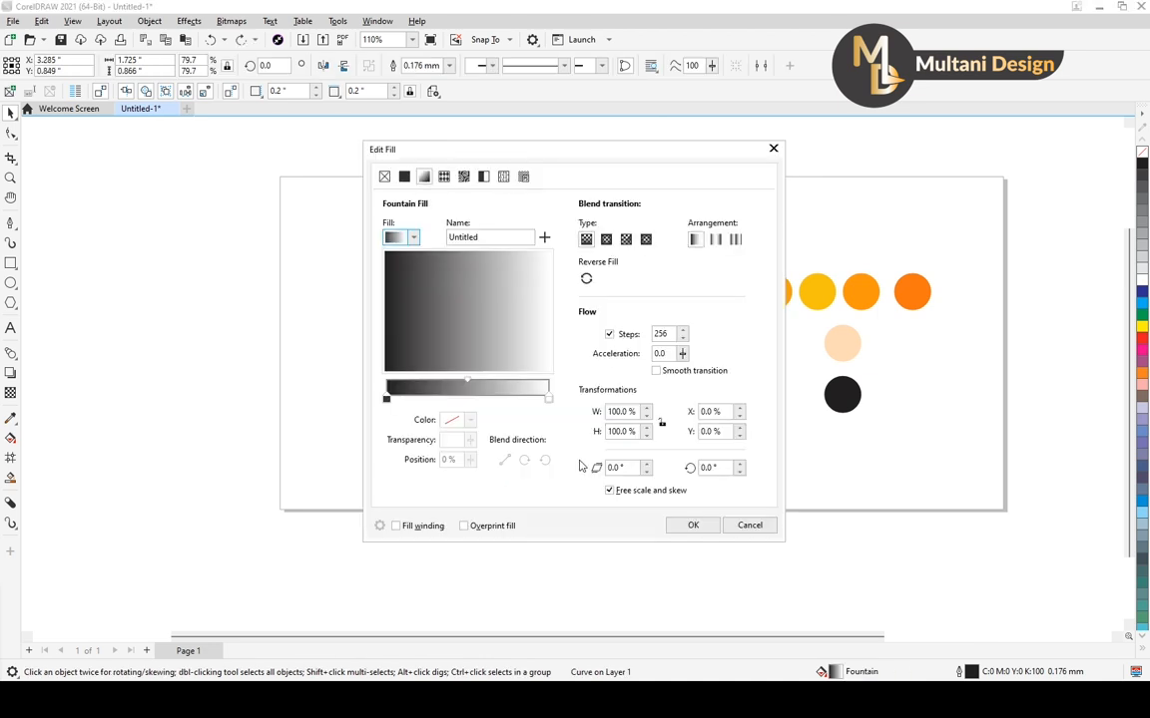
left_click(384, 176)
left_click(404, 177)
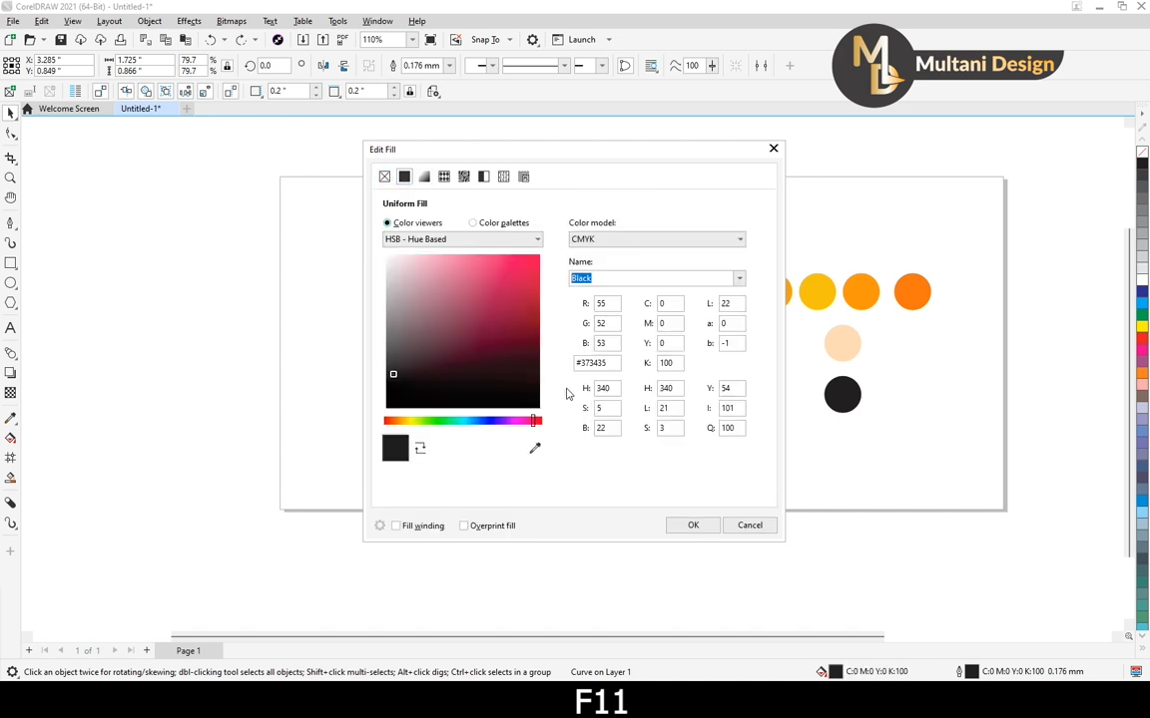
left_click(534, 448)
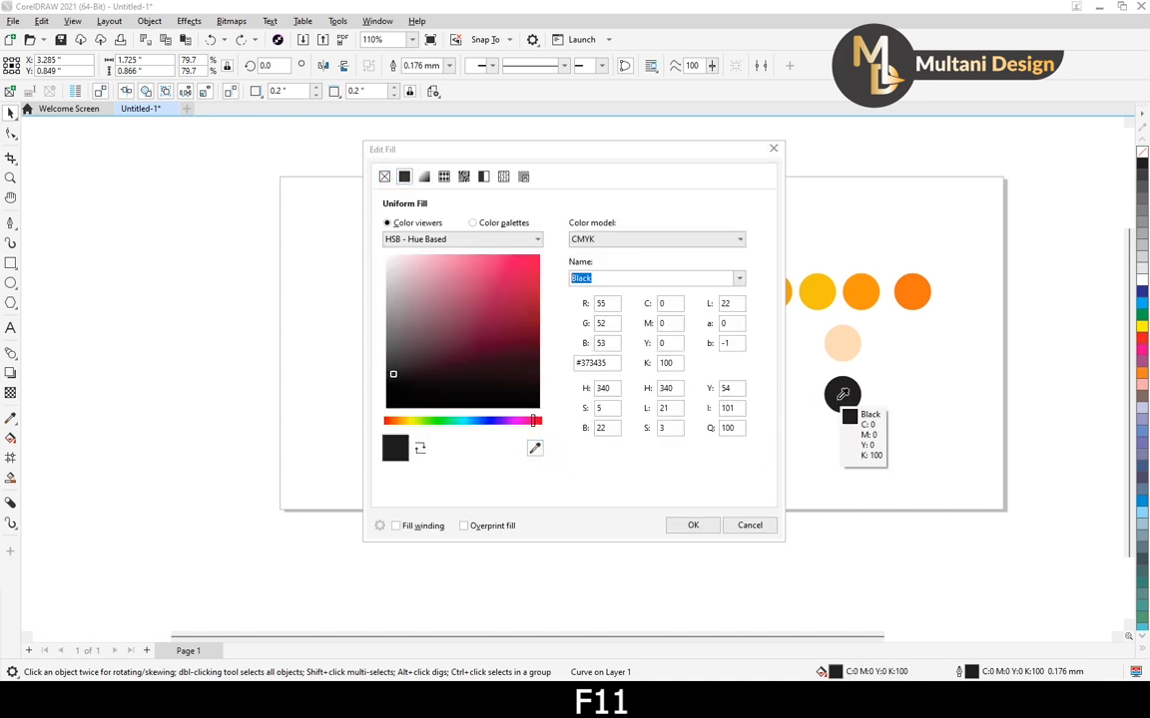
left_click(844, 344)
left_click(692, 525)
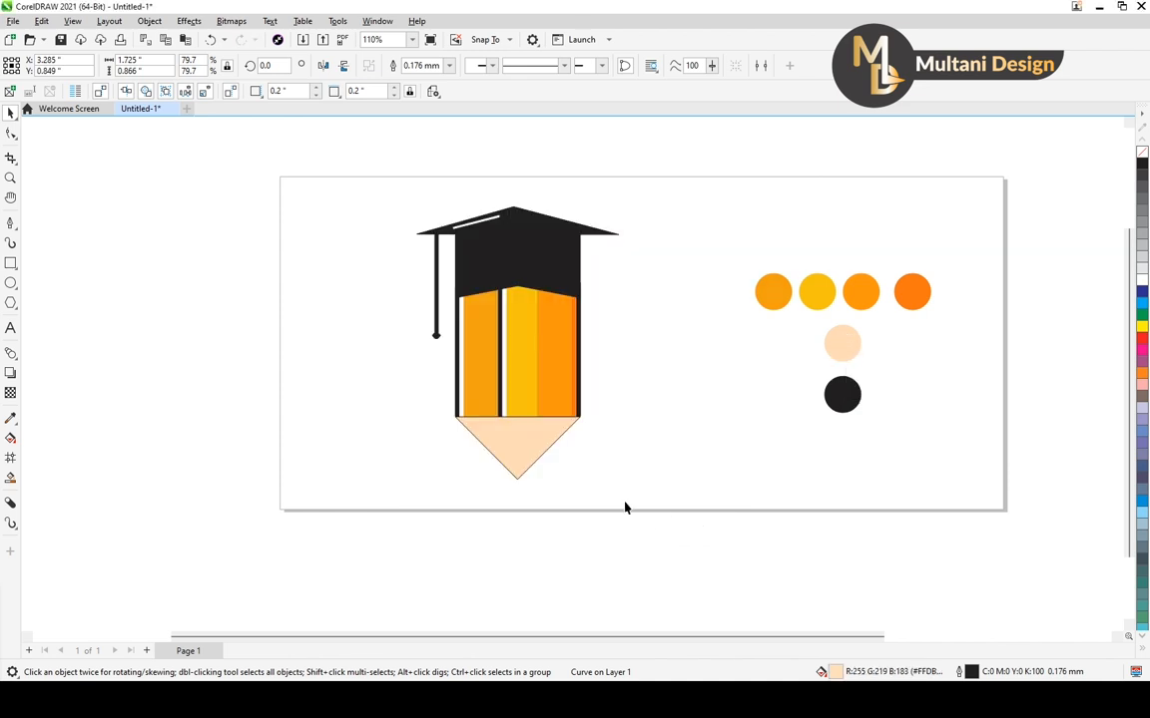
left_click(611, 489)
Set the pencil tip's black outline width to 2 mm and deselect it
left_click(532, 449)
scroll(537, 444, "up", 2)
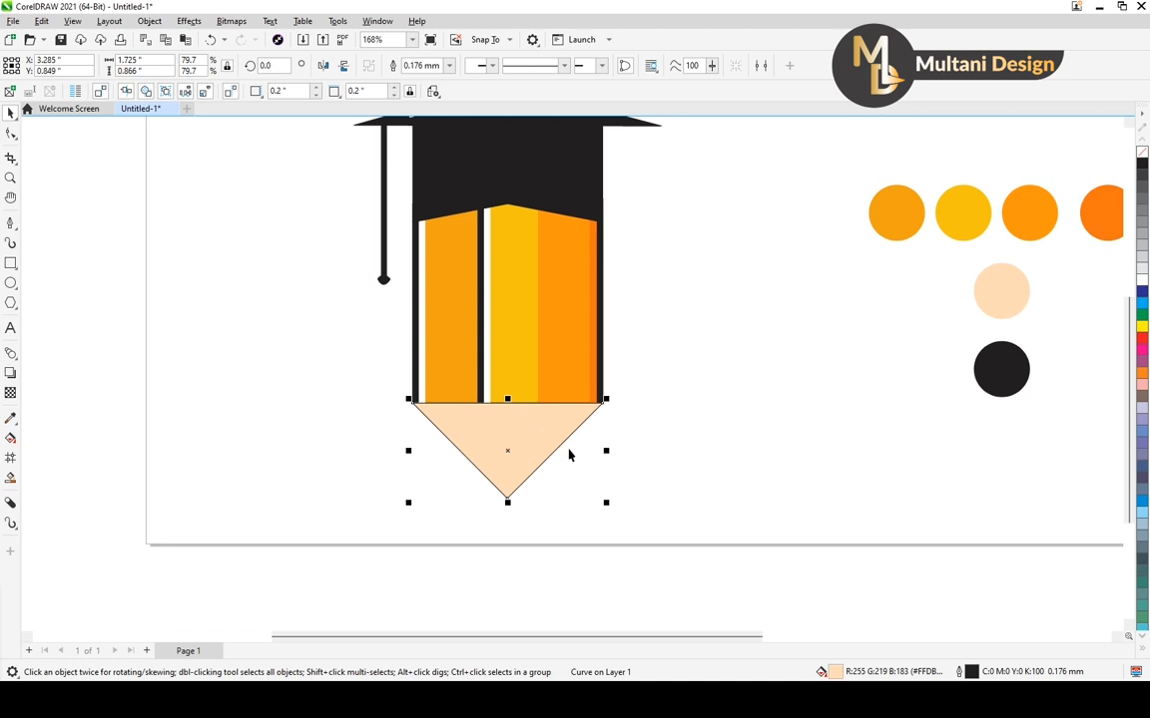
key("F12")
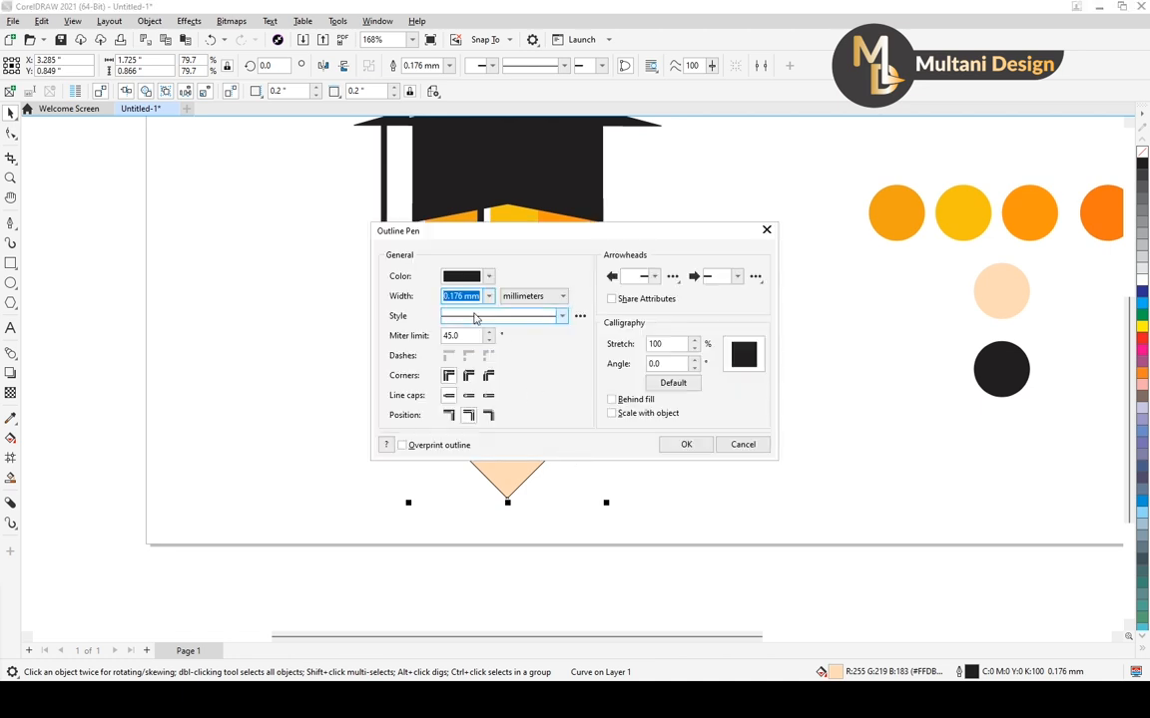
left_click_drag(482, 296, 465, 307)
type("2")
key("Return")
left_click(649, 425)
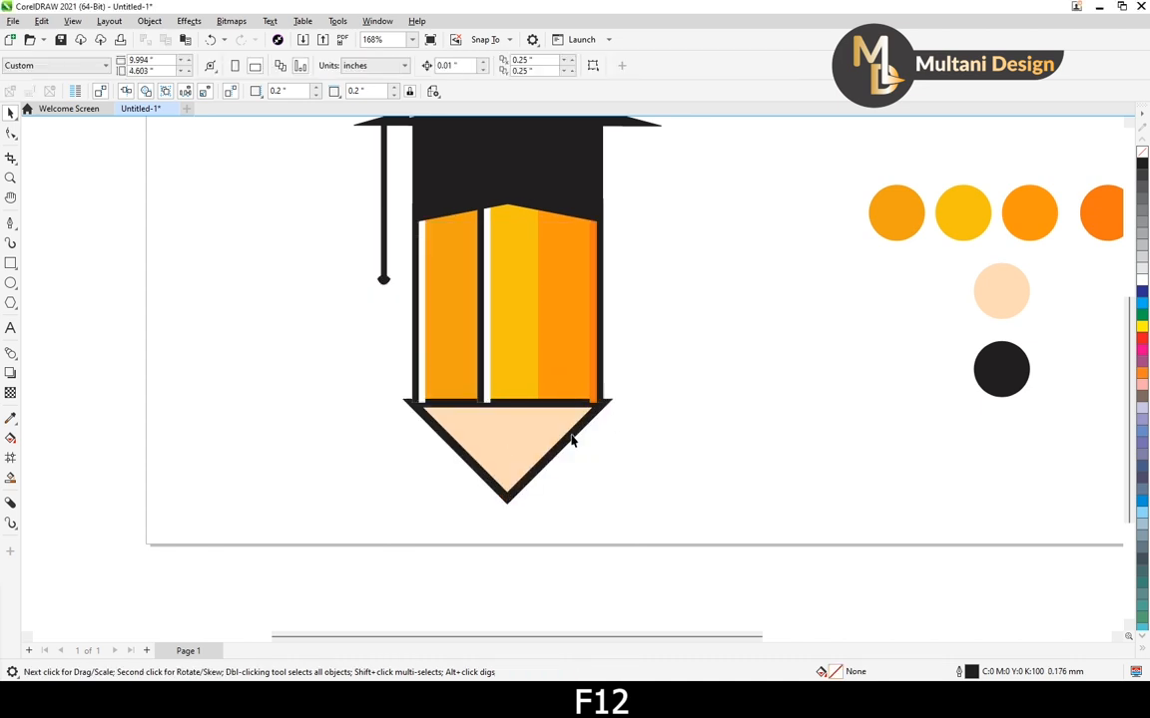
Set the pencil tip's outline width to 1 mm
scroll(572, 439, "up", 2)
left_click(570, 434)
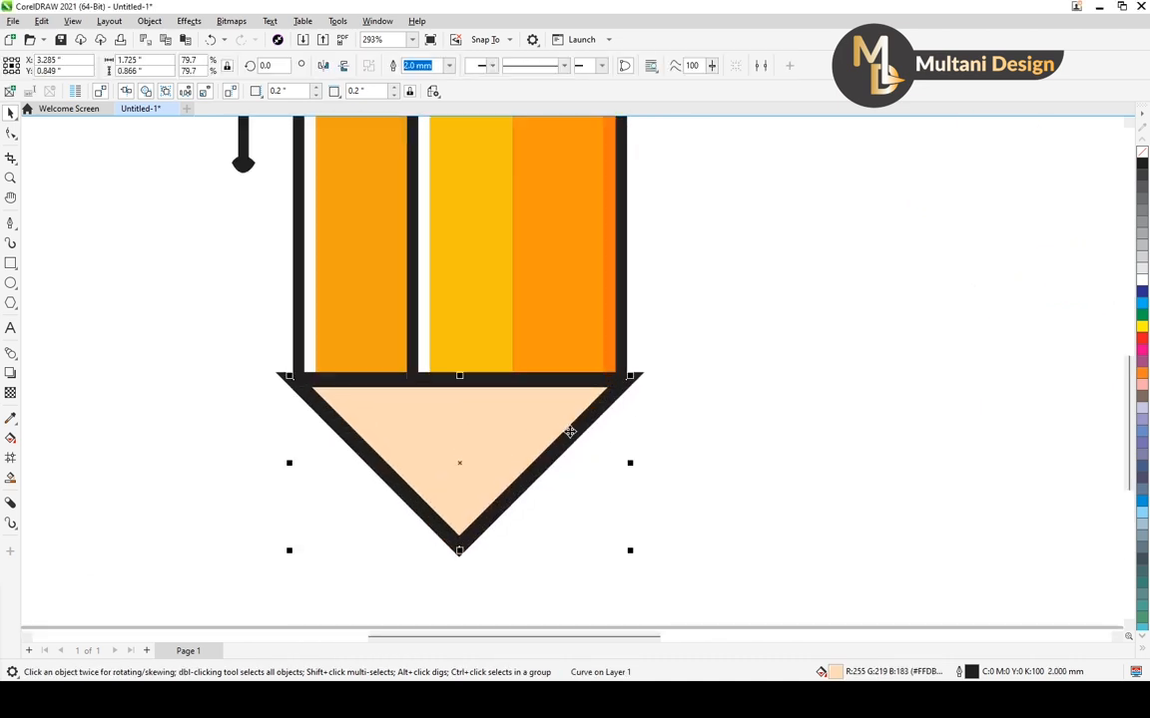
scroll(568, 409, "down", 2)
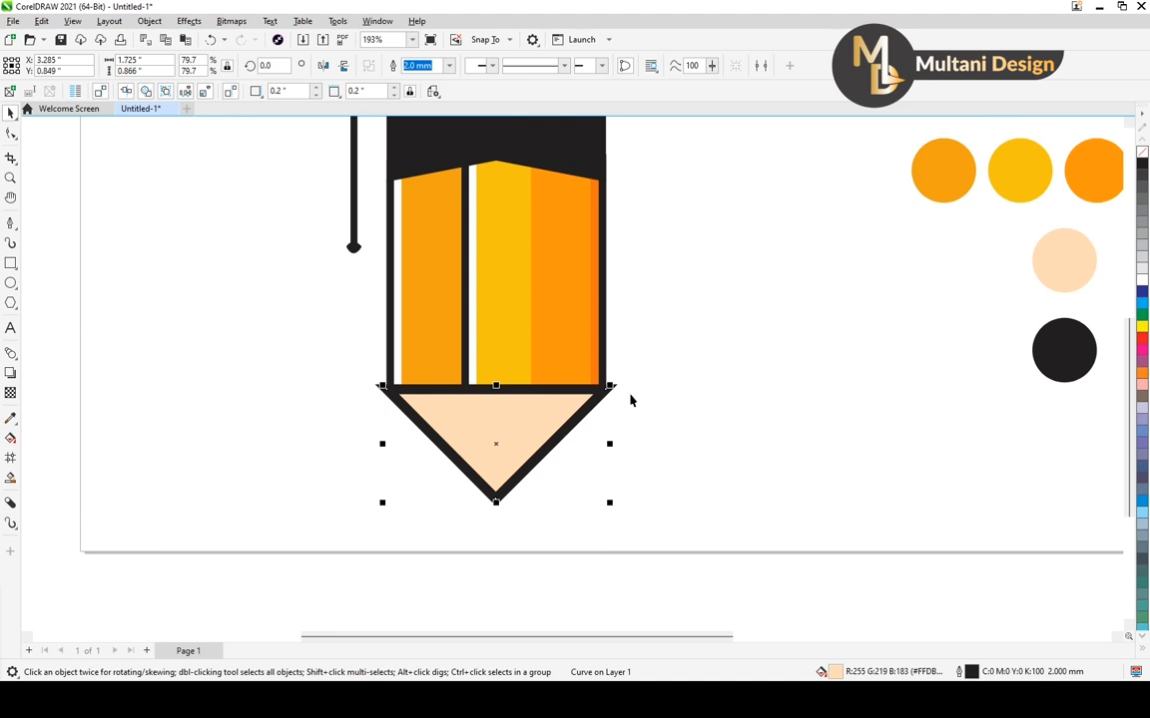
scroll(602, 387, "down", 2)
left_click(583, 417)
scroll(583, 416, "up", 2)
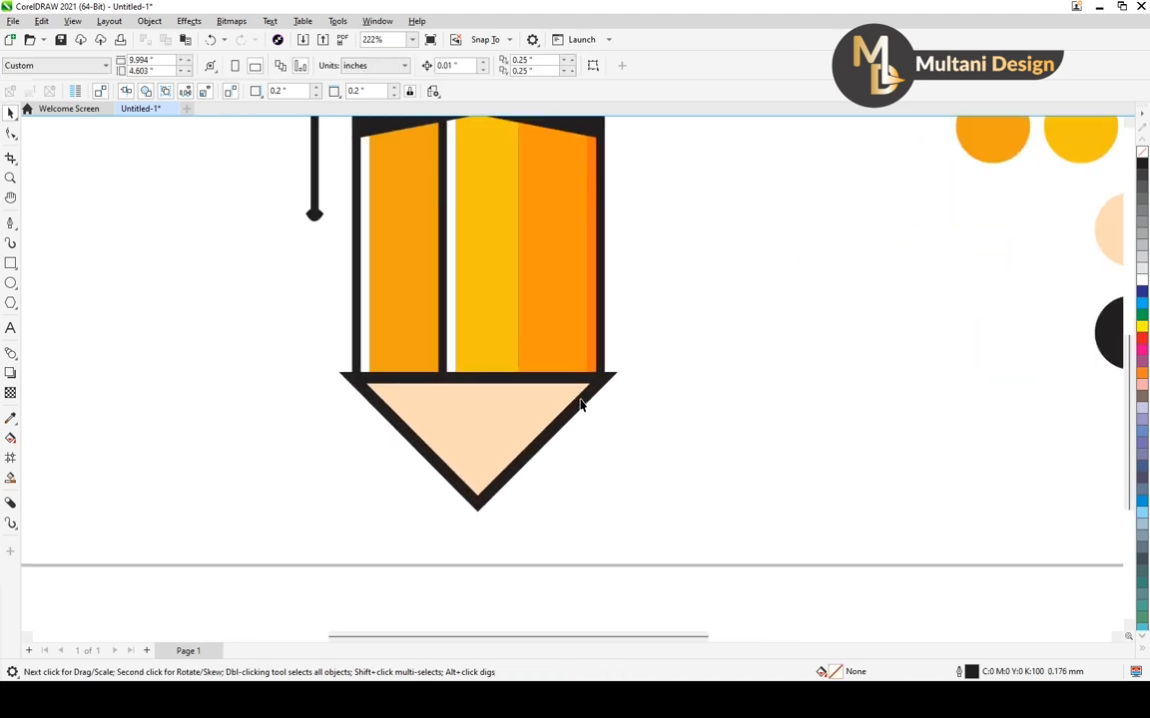
left_click(580, 400)
key("F12")
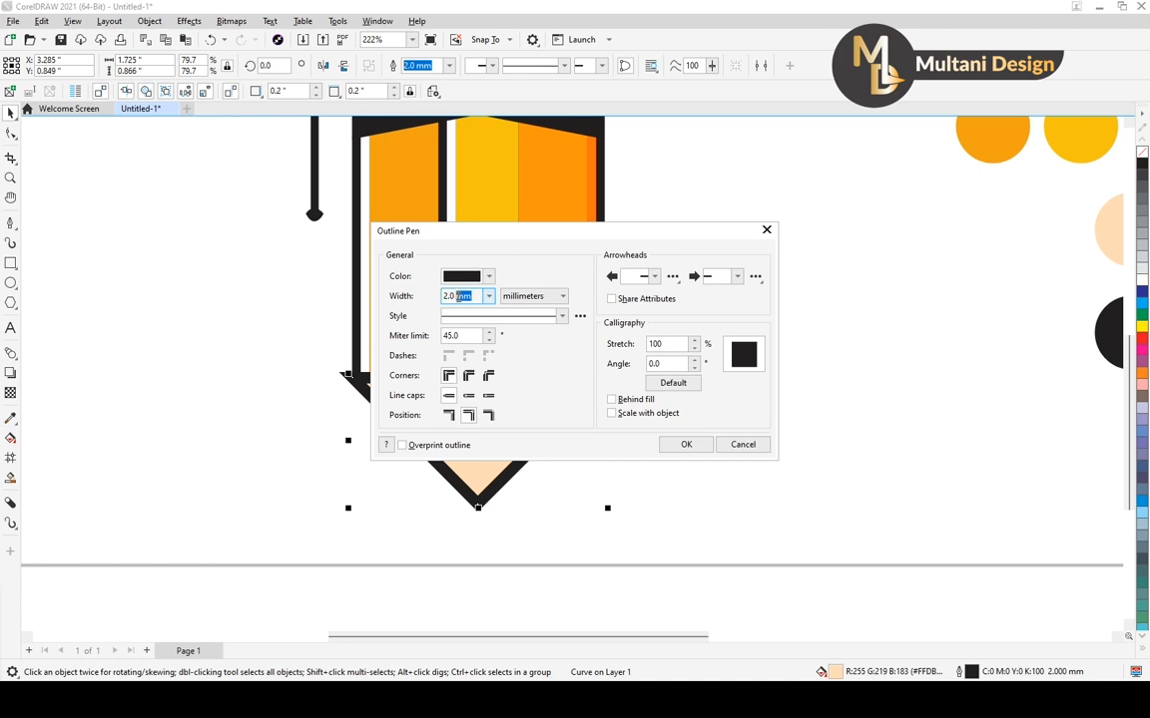
type("1")
key("Return")
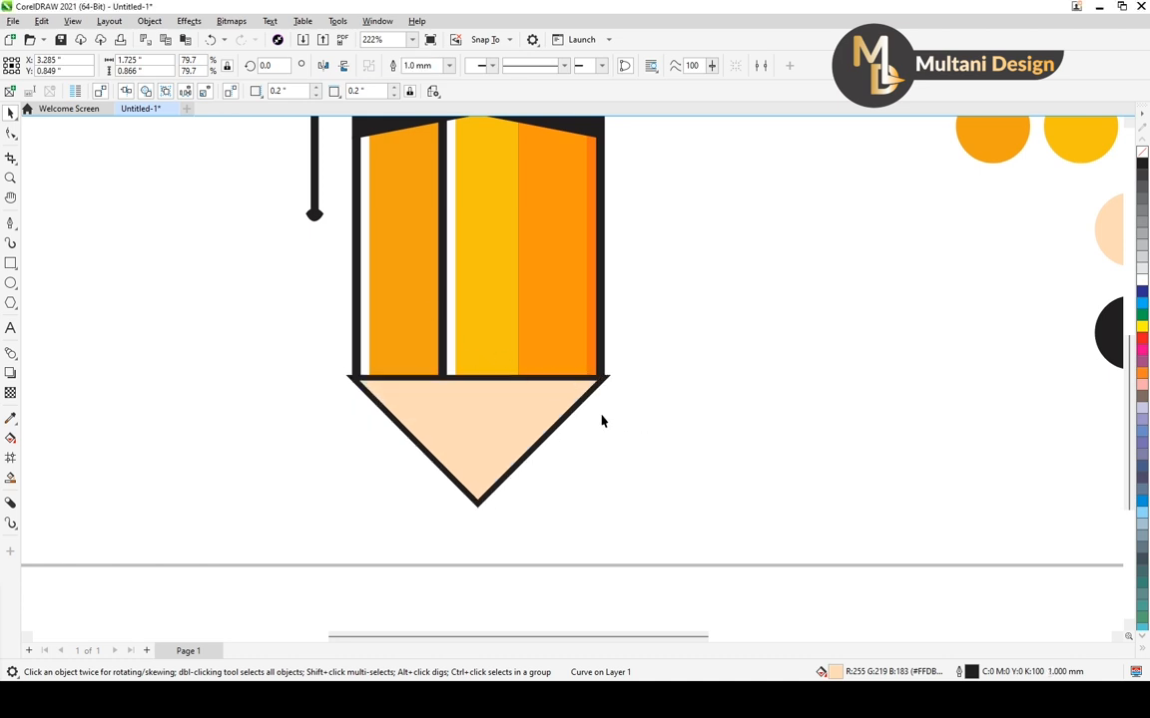
Narrow the pencil tip from both sides to about 1.678 inches so its corners align with the body's edges, and deselect it
scroll(596, 421, "down", 5)
scroll(596, 418, "up", 14)
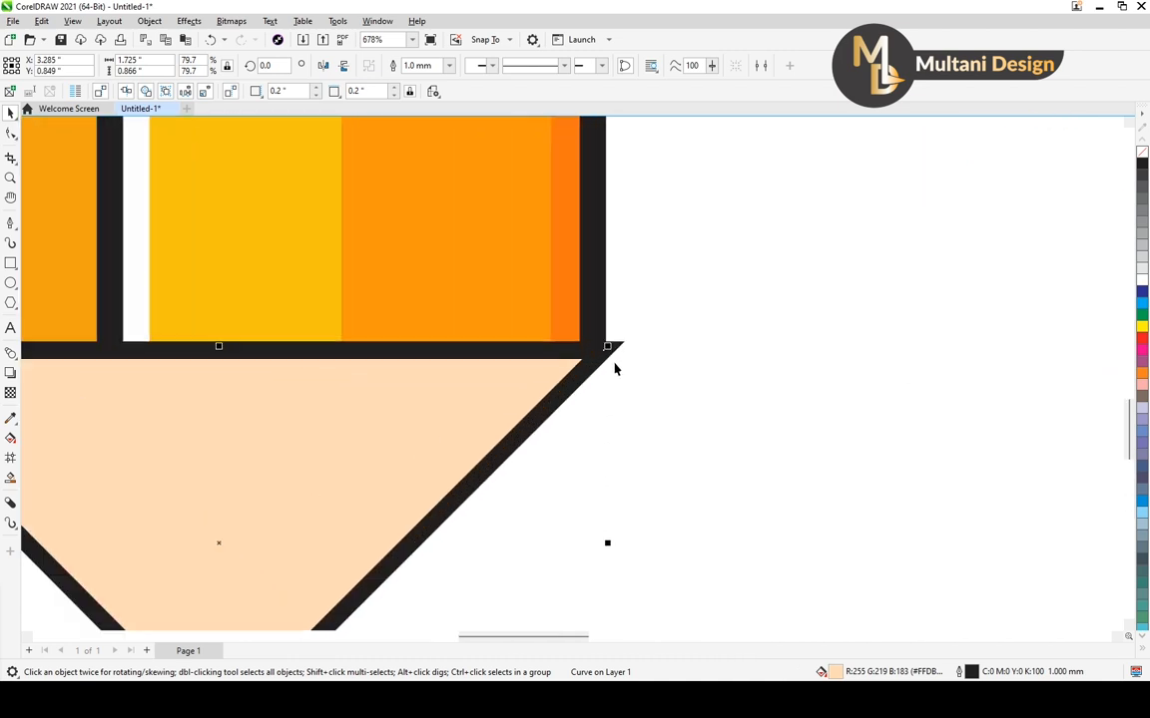
scroll(608, 336, "down", 4)
left_click_drag(608, 485, 597, 489)
scroll(174, 414, "down", 3)
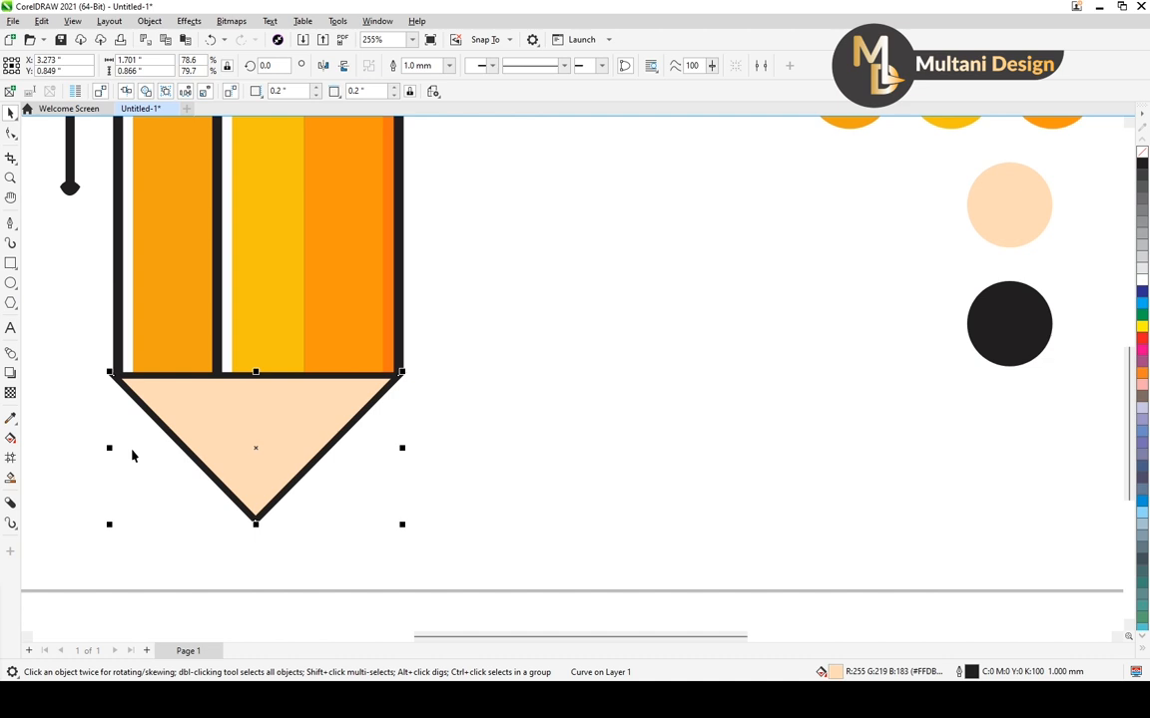
left_click_drag(111, 448, 115, 448)
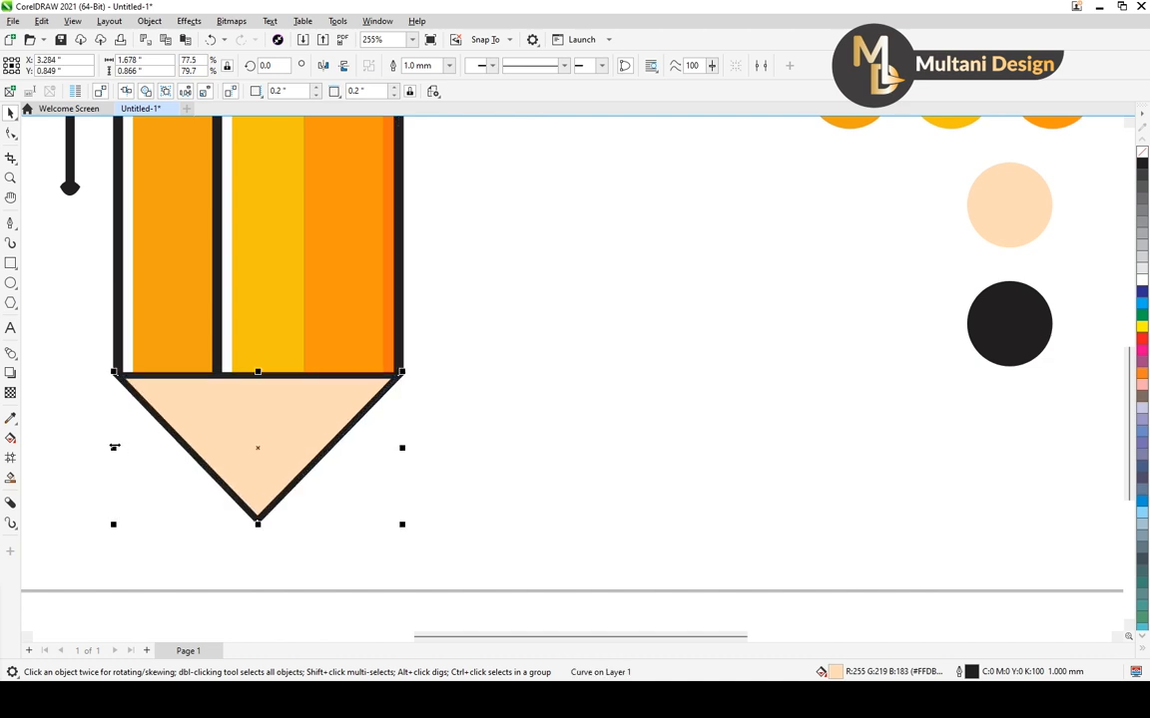
left_click(99, 400)
Draw a straight horizontal line about 1.217 inches long across the lower part of the peach pencil tip and deselect it
scroll(639, 374, "down", 4)
scroll(499, 397, "up", 4)
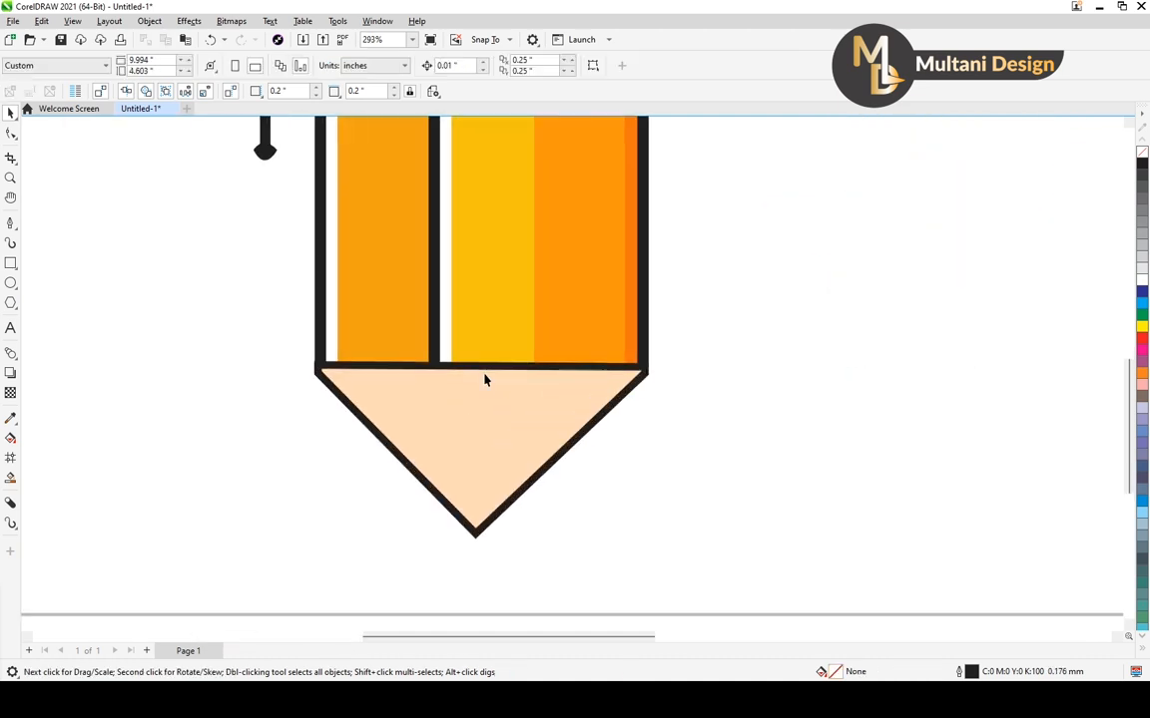
scroll(485, 380, "up", 2)
scroll(485, 380, "down", 6)
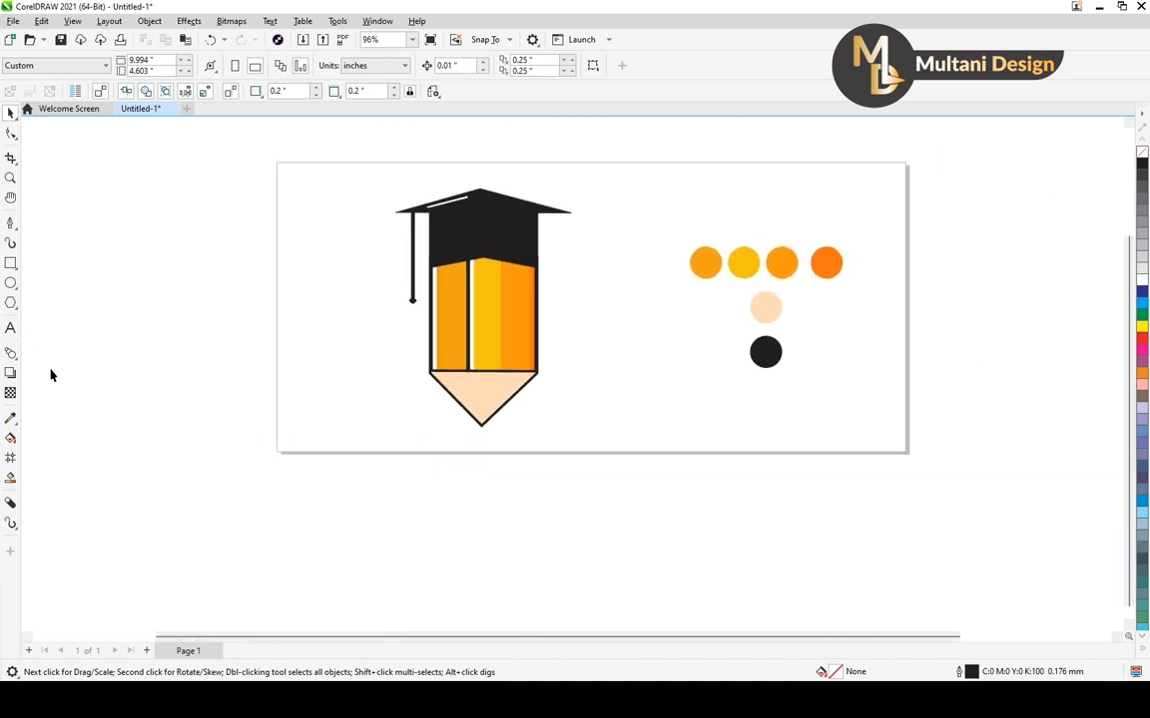
left_click(11, 222)
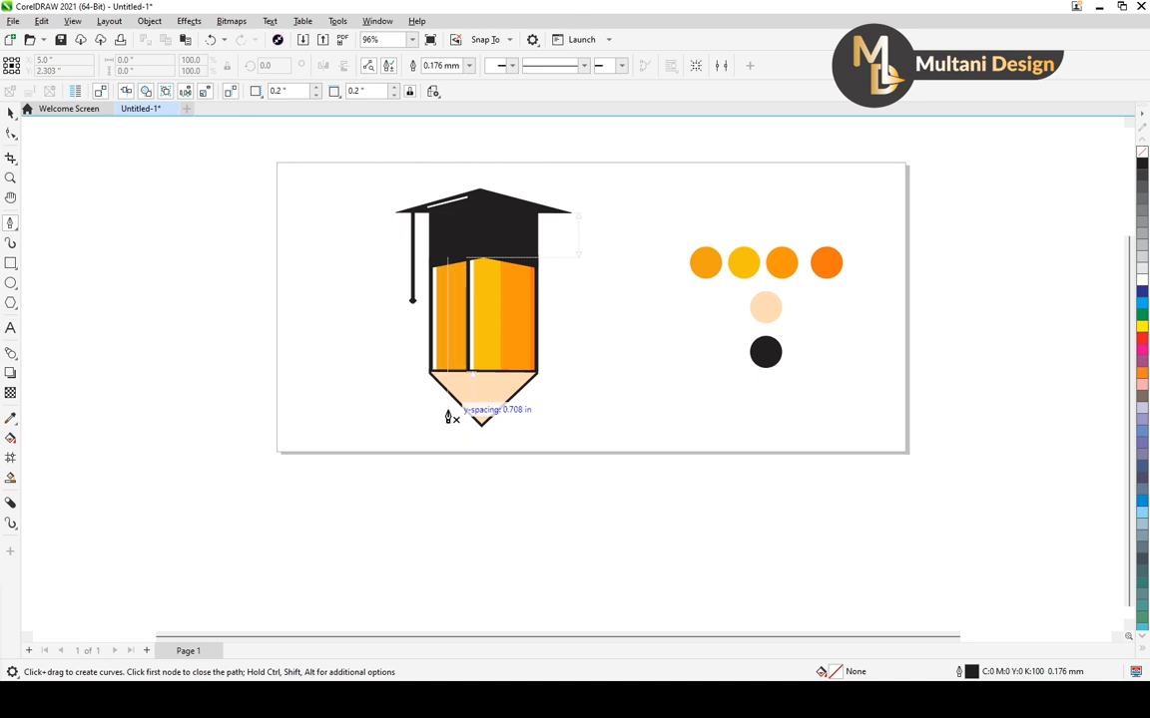
left_click(446, 416)
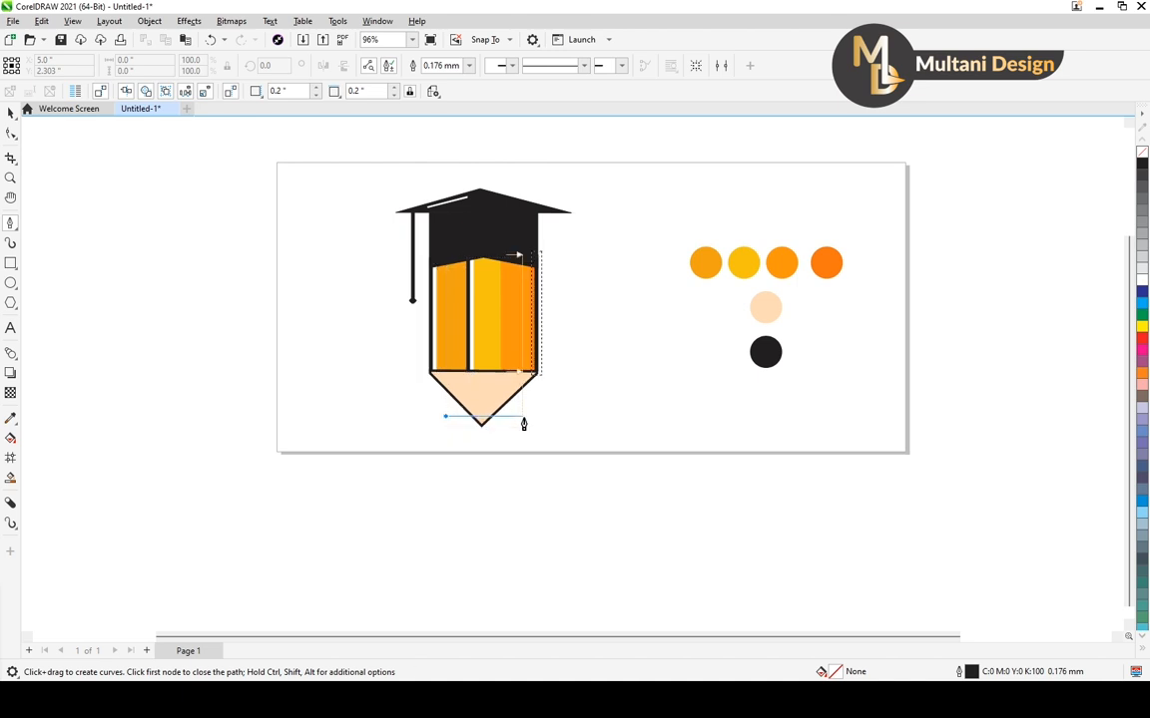
double_click(523, 417)
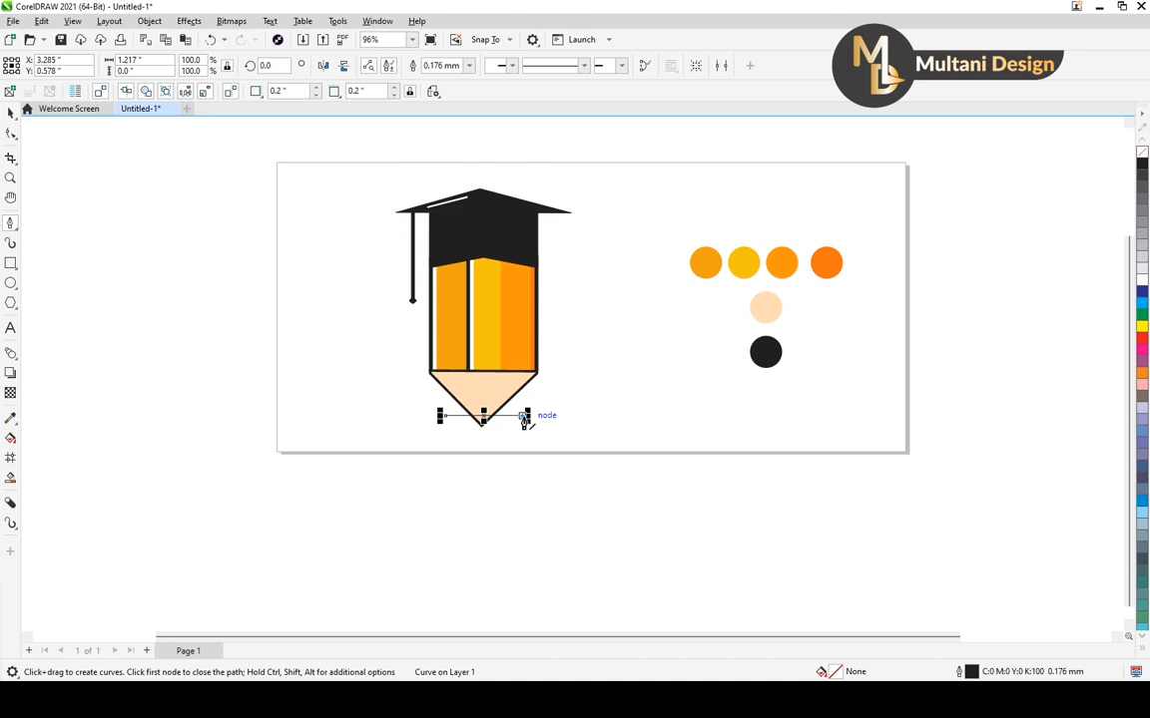
key("Escape")
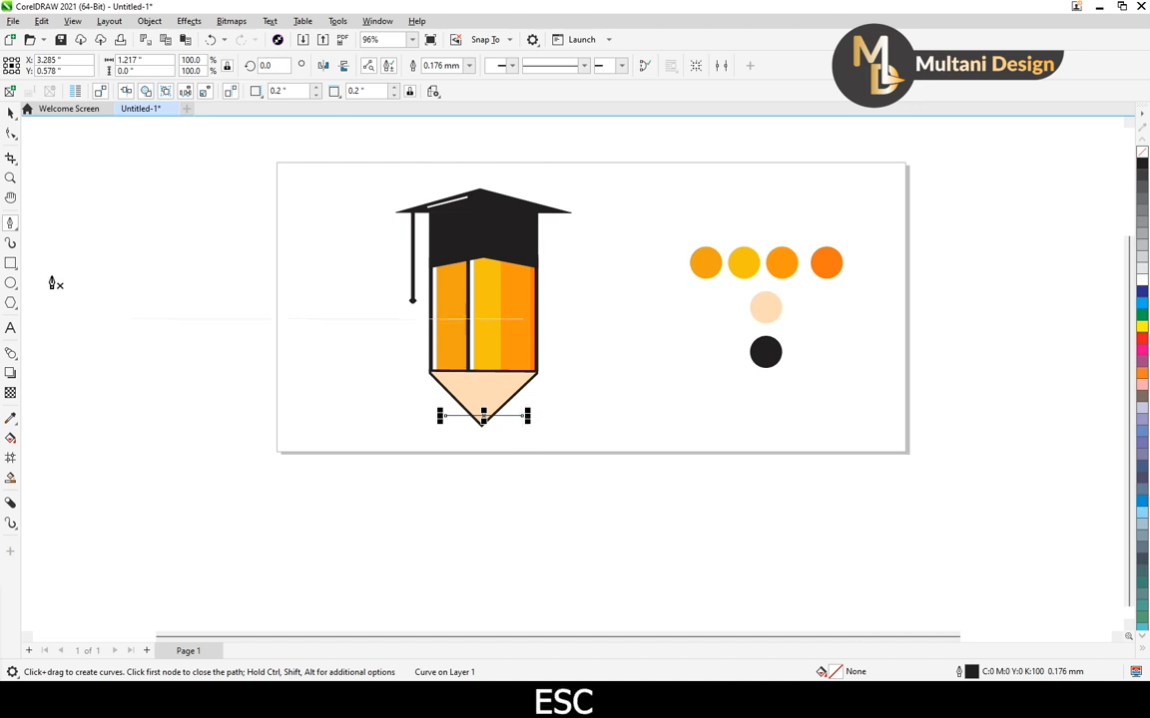
left_click(10, 113)
scroll(468, 432, "up", 1)
left_click(448, 444)
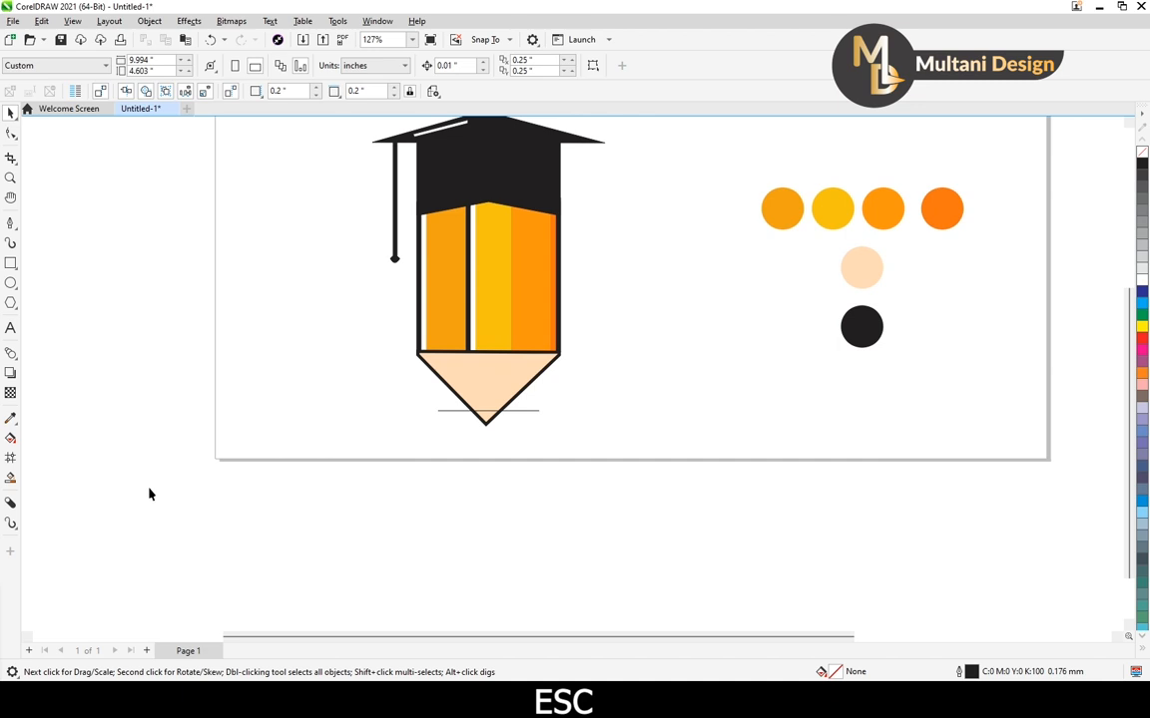
Create a Smart Fill shape in the small triangle below the horizontal line at the pencil's point, and delete the line
left_click(10, 479)
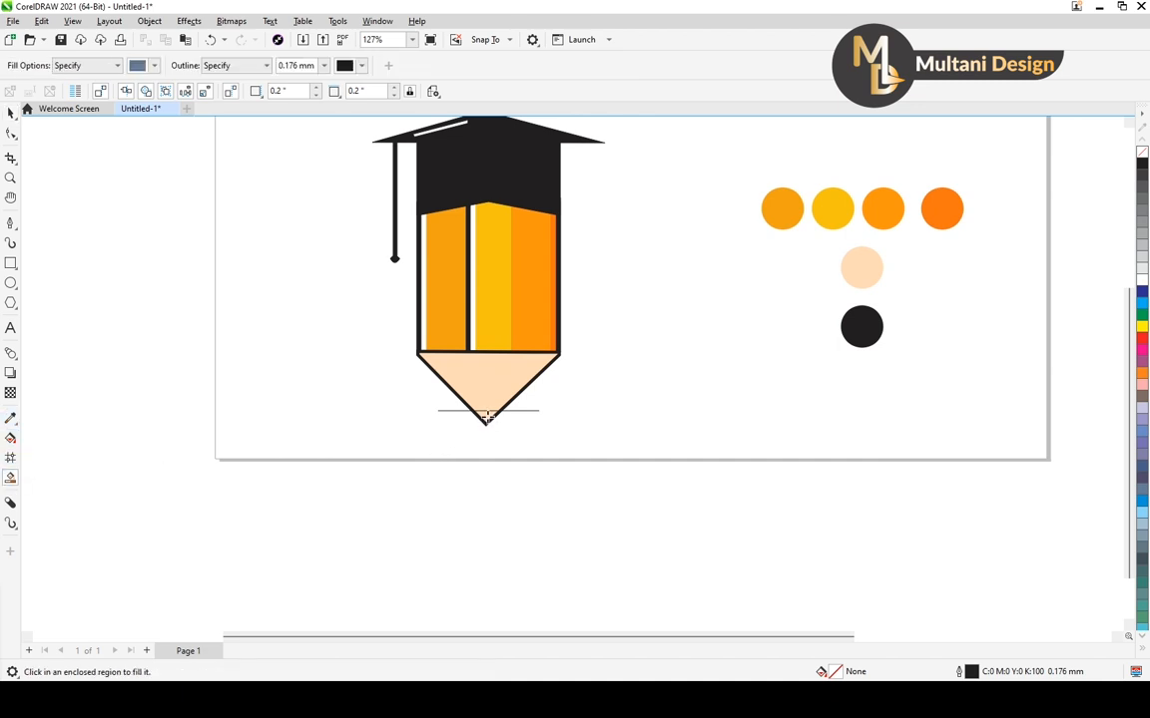
left_click(485, 417)
left_click(10, 112)
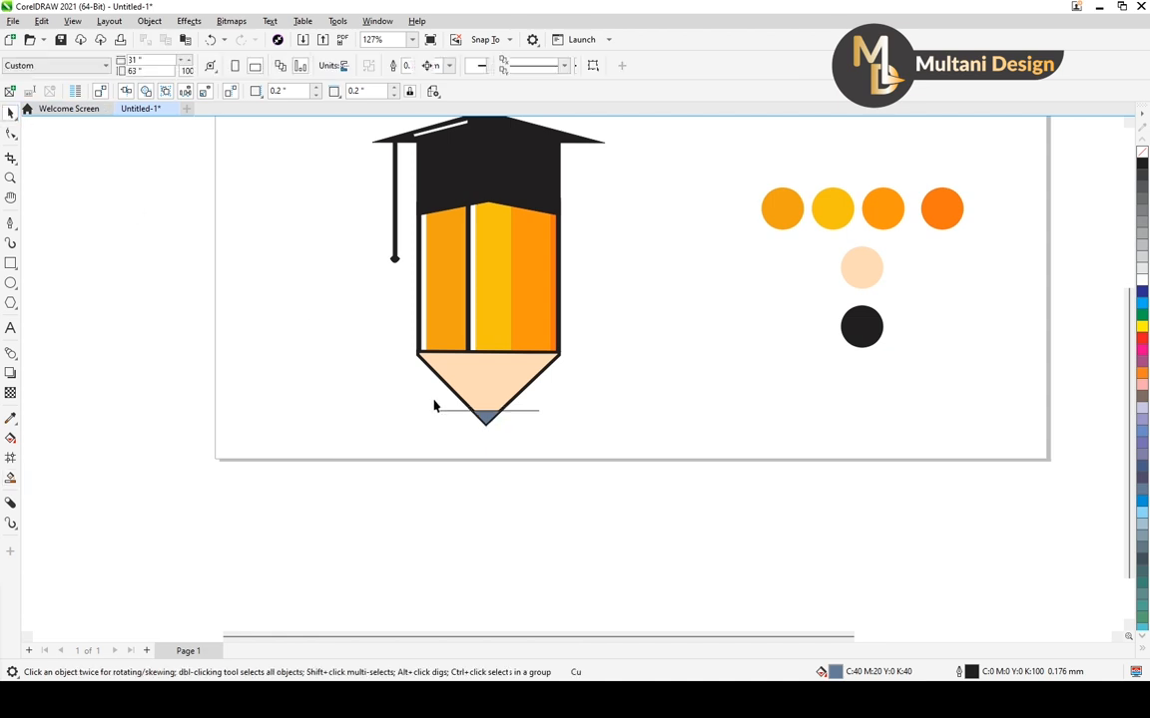
left_click(452, 410)
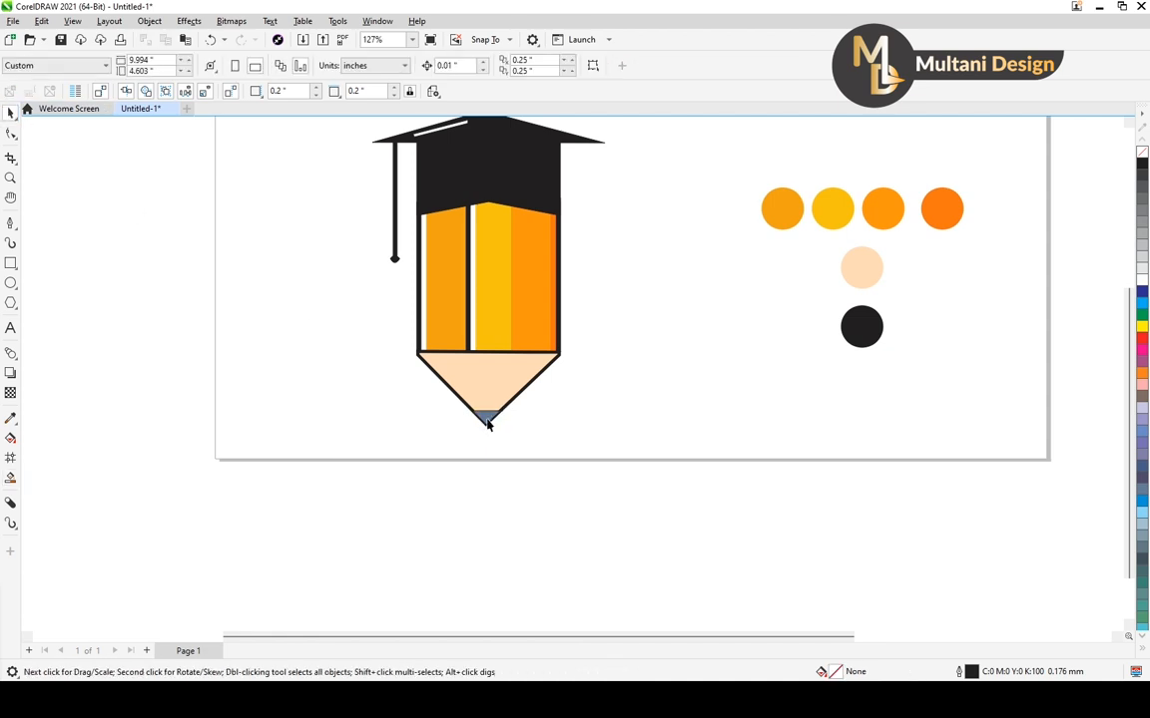
Fill the small triangle at the pencil's point with the uniform black sampled from the black swatch, and leave everything deselected
left_click(486, 417)
key("F11")
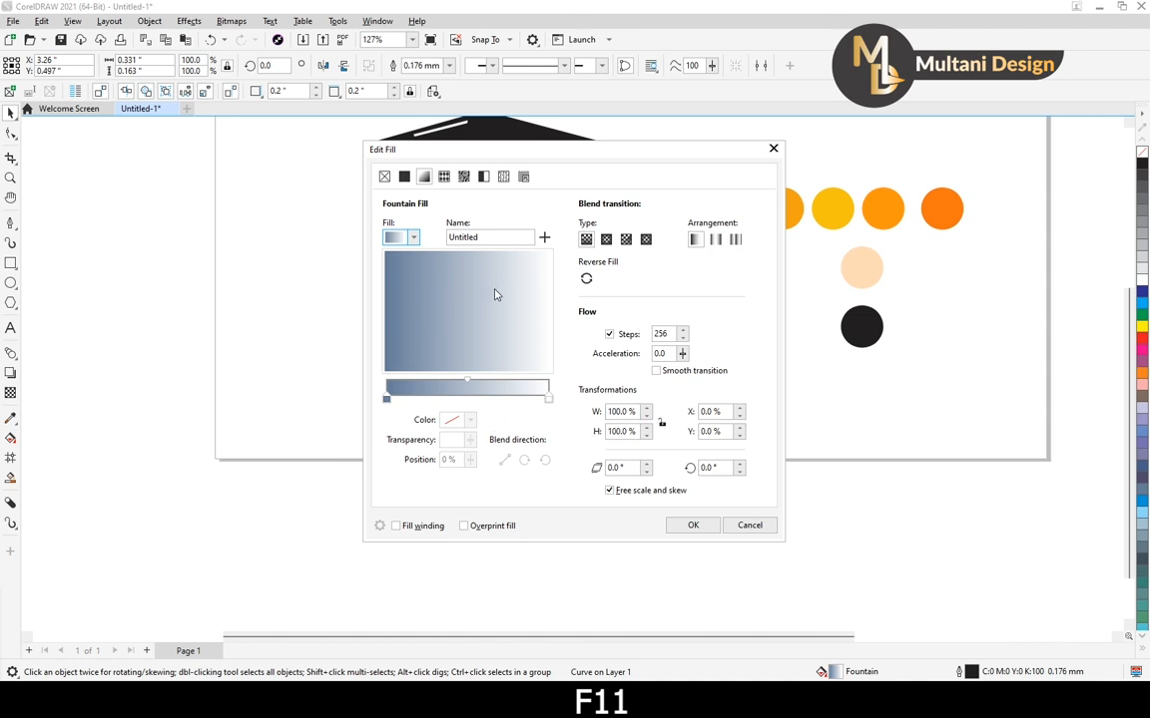
left_click(404, 177)
left_click(535, 449)
left_click(860, 337)
left_click(693, 524)
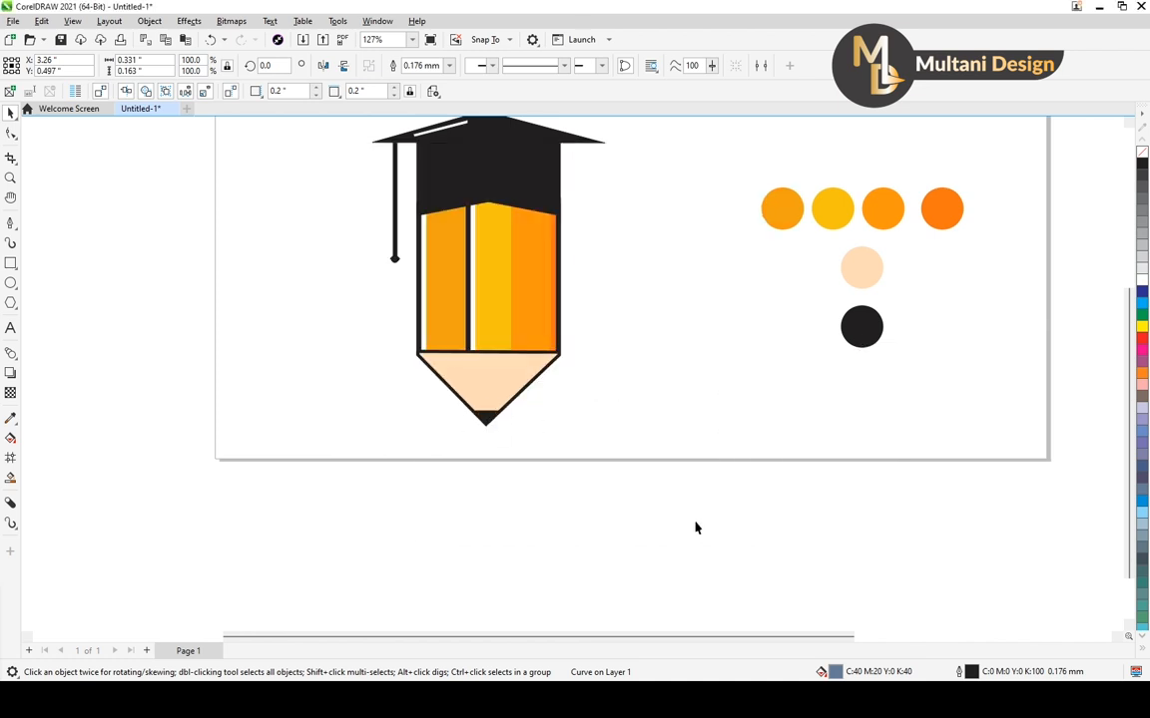
scroll(532, 409, "down", 3)
left_click_drag(624, 176, 406, 467)
left_click(408, 393)
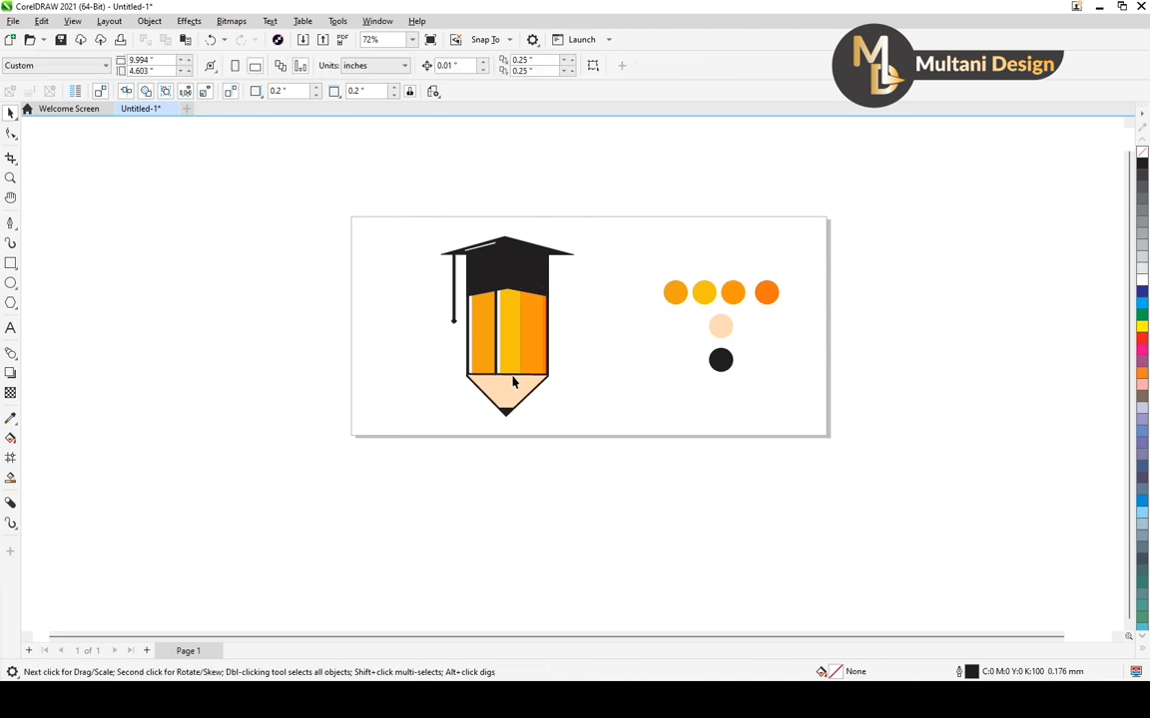
Add the text "Education Pen Logo" beside the lower part of the pencil, starting outside the page's left edge
scroll(611, 367, "down", 1)
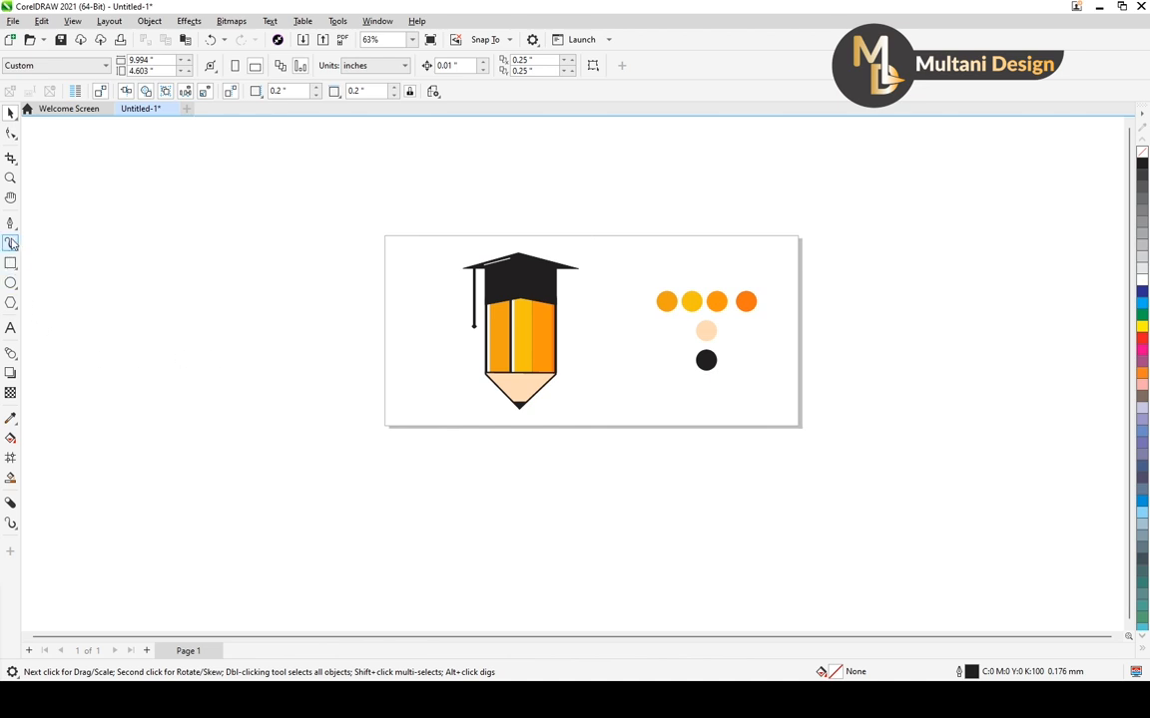
left_click(11, 329)
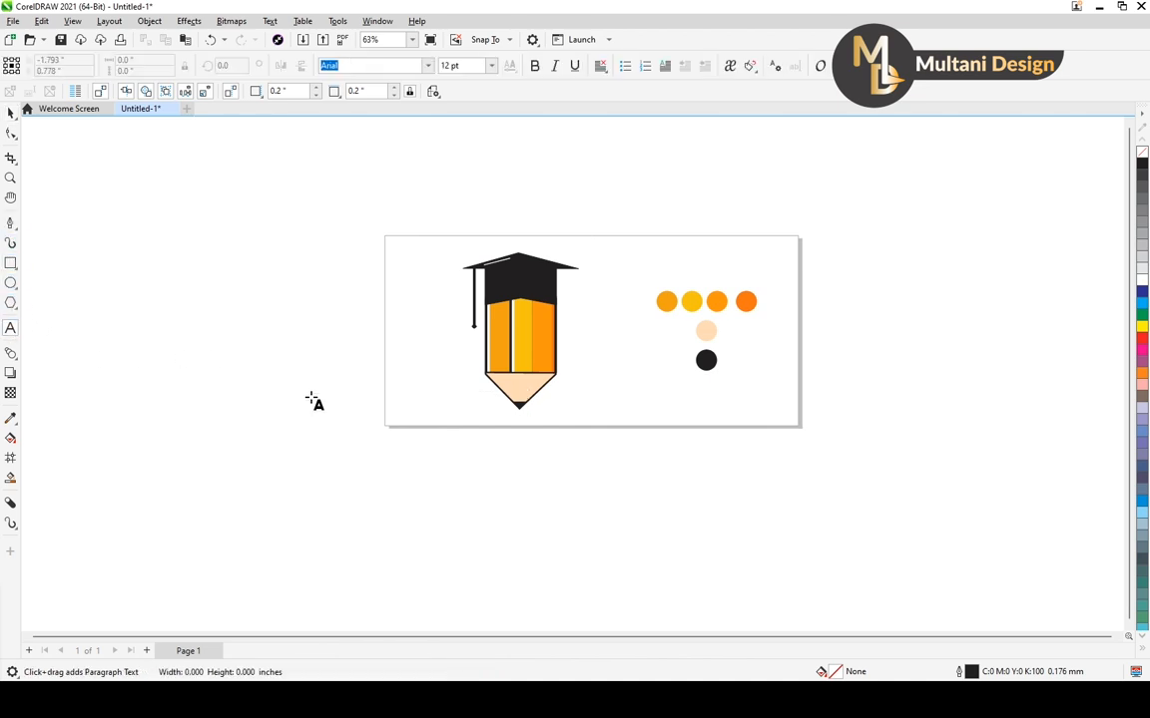
left_click(311, 397)
type("Education")
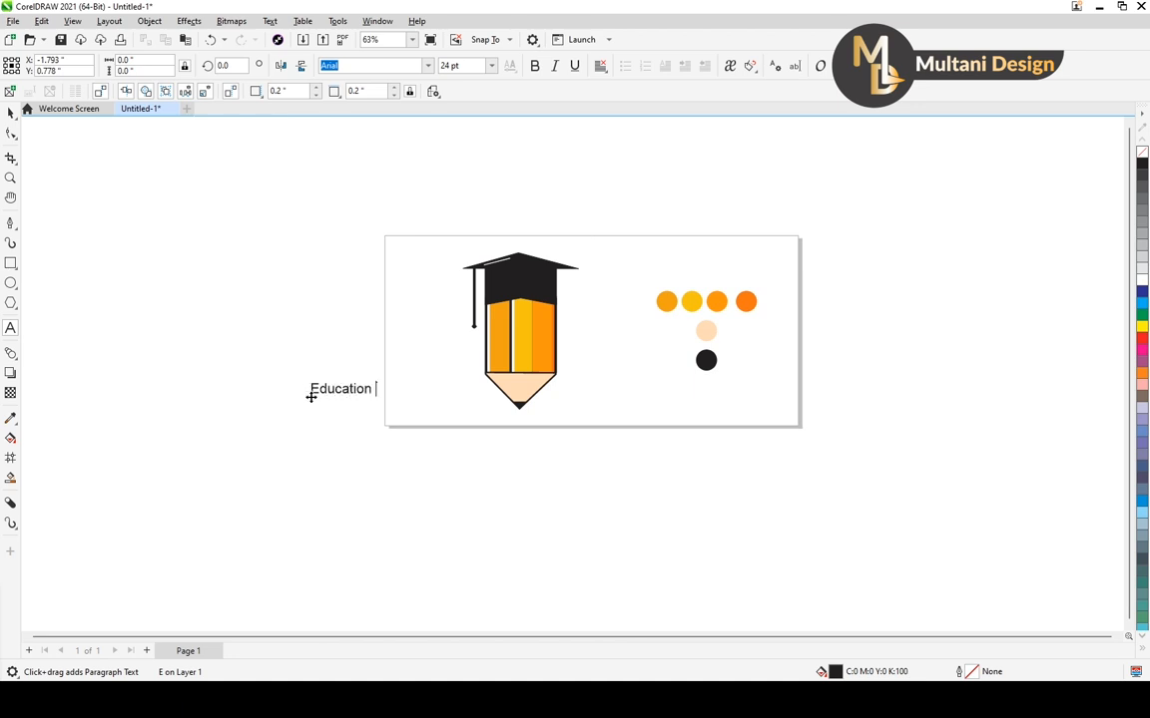
key("Escape")
type("P")
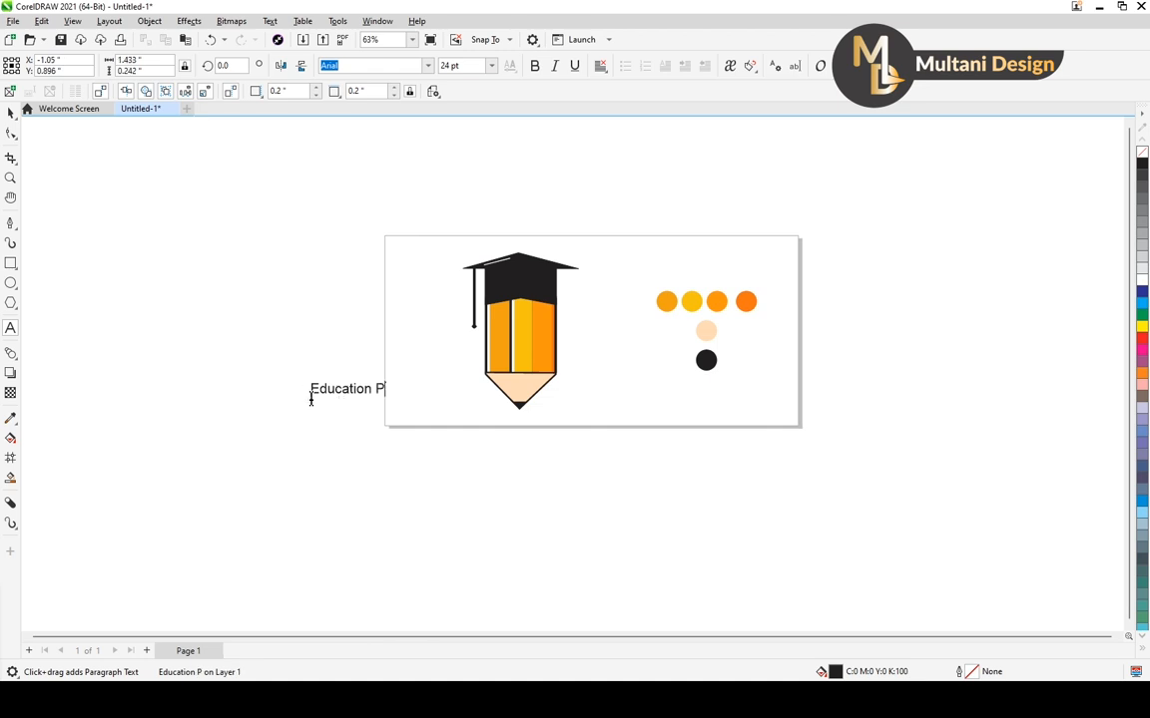
type("en Logo")
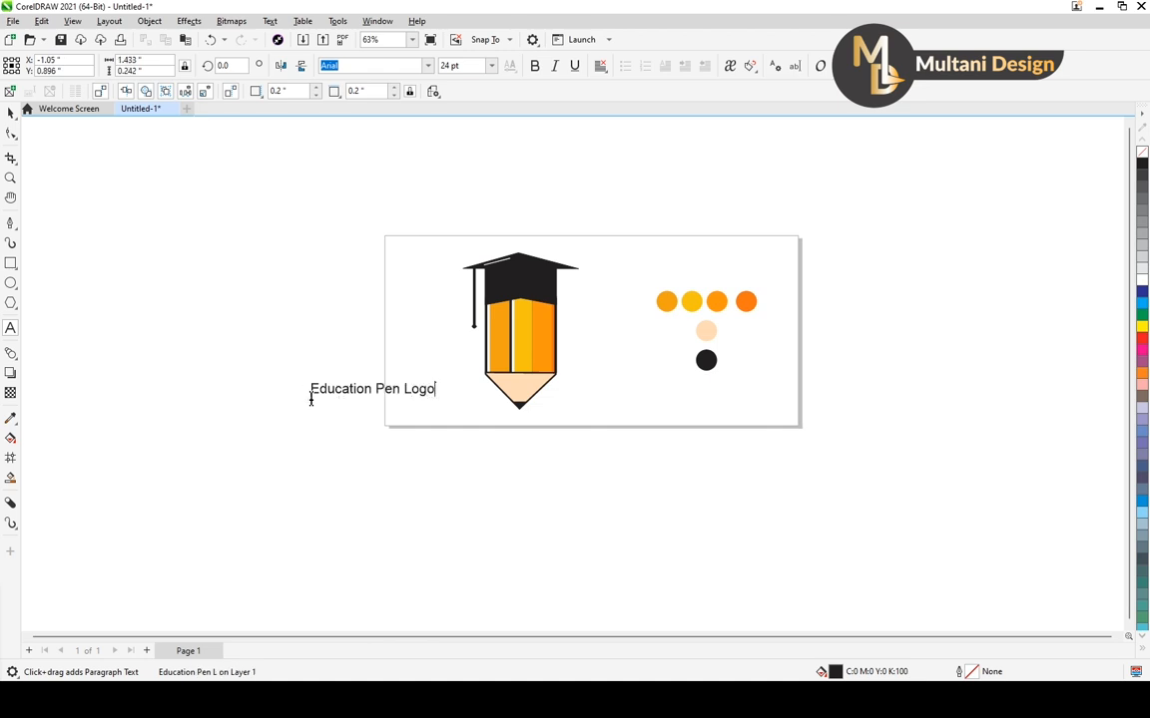